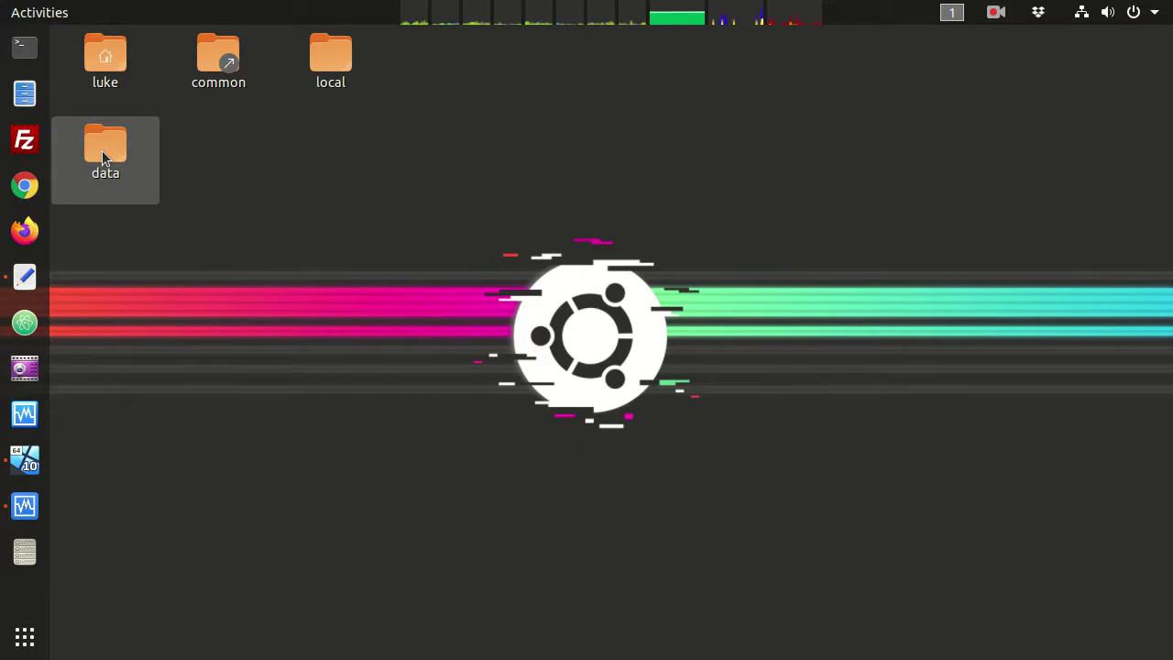
Open customers.txt from the data folder on the desktop in Atom
{"action": "double_click", "coordinate": [101, 153]}
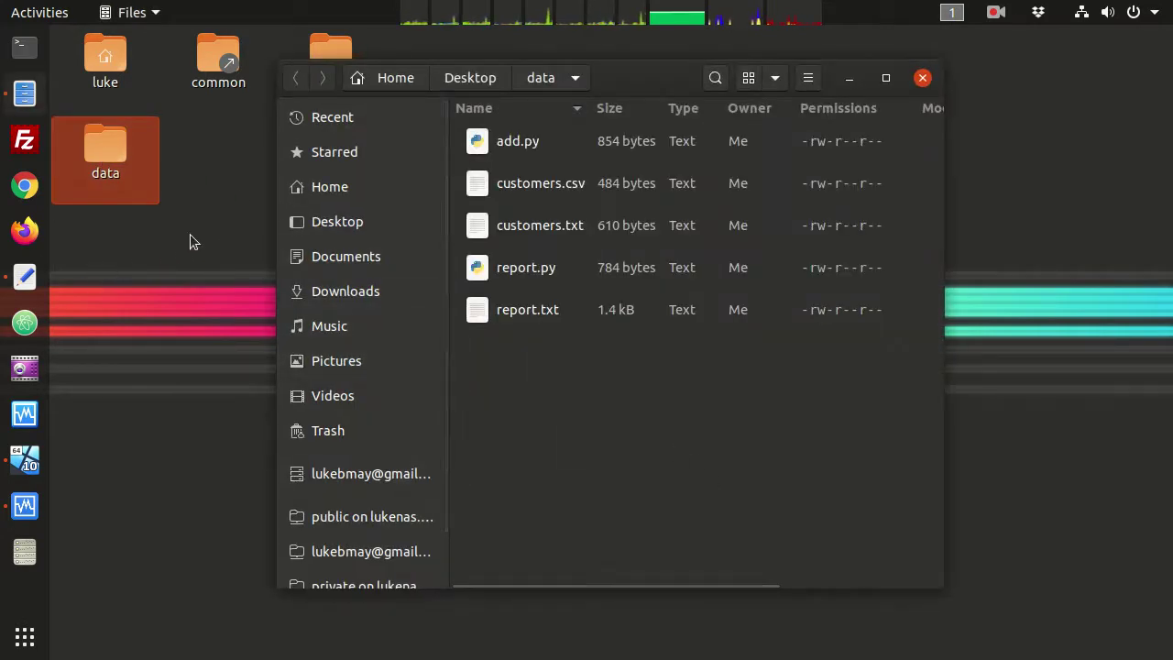
{"action": "double_click", "coordinate": [532, 235]}
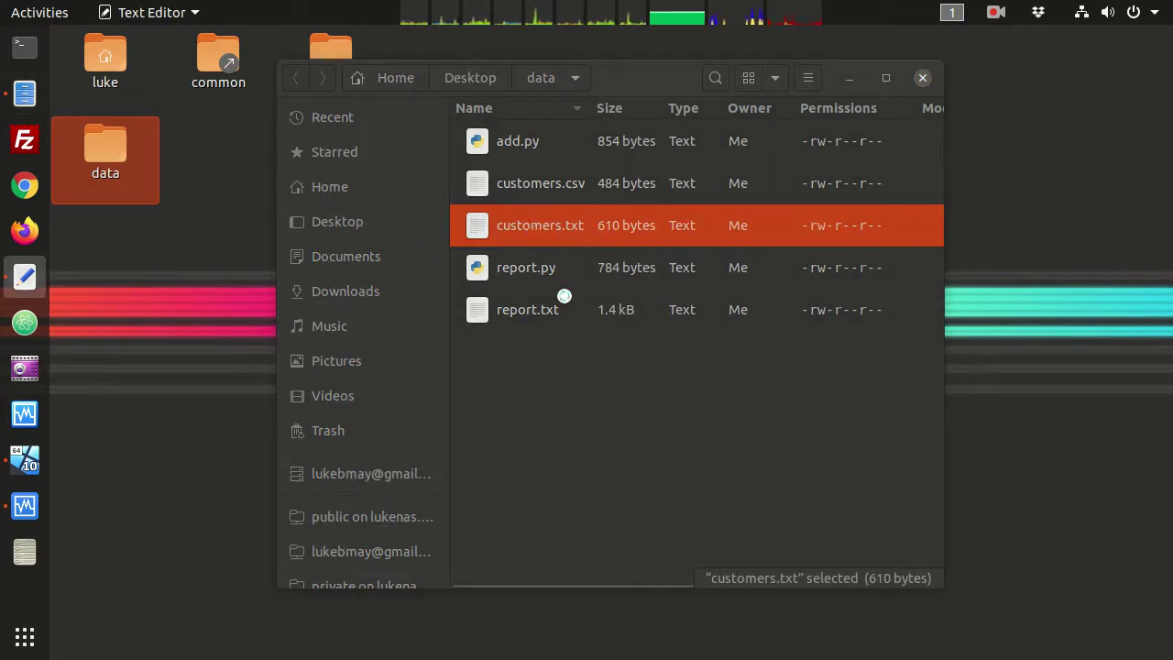
{"action": "right_click", "coordinate": [518, 225]}
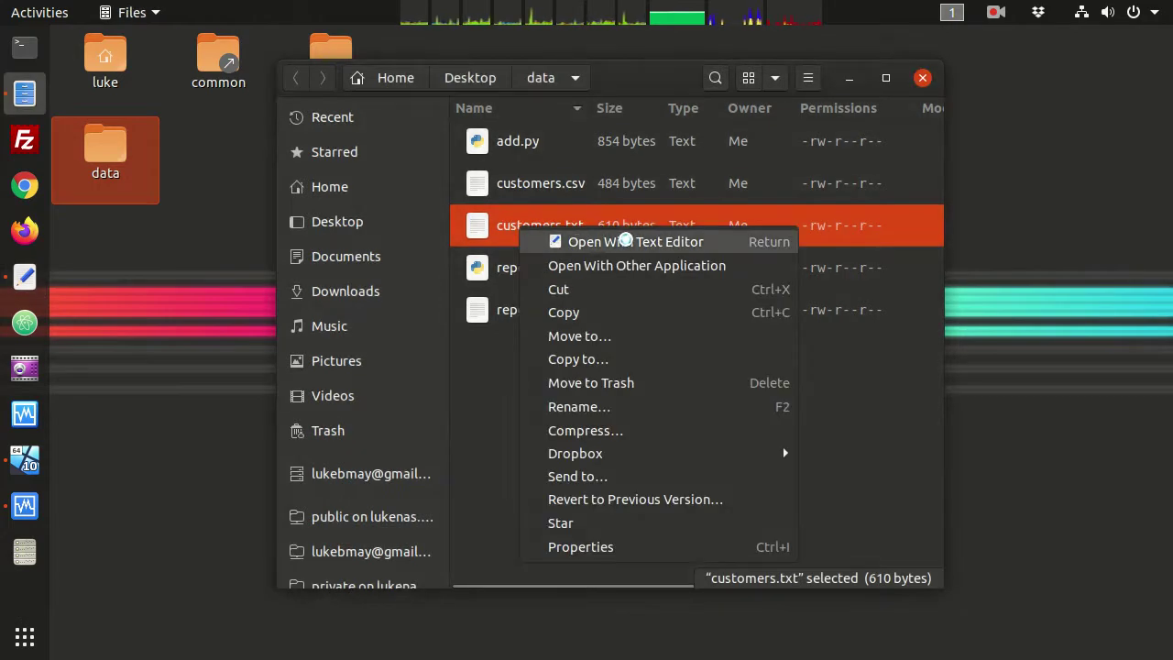
{"action": "left_click", "coordinate": [621, 264]}
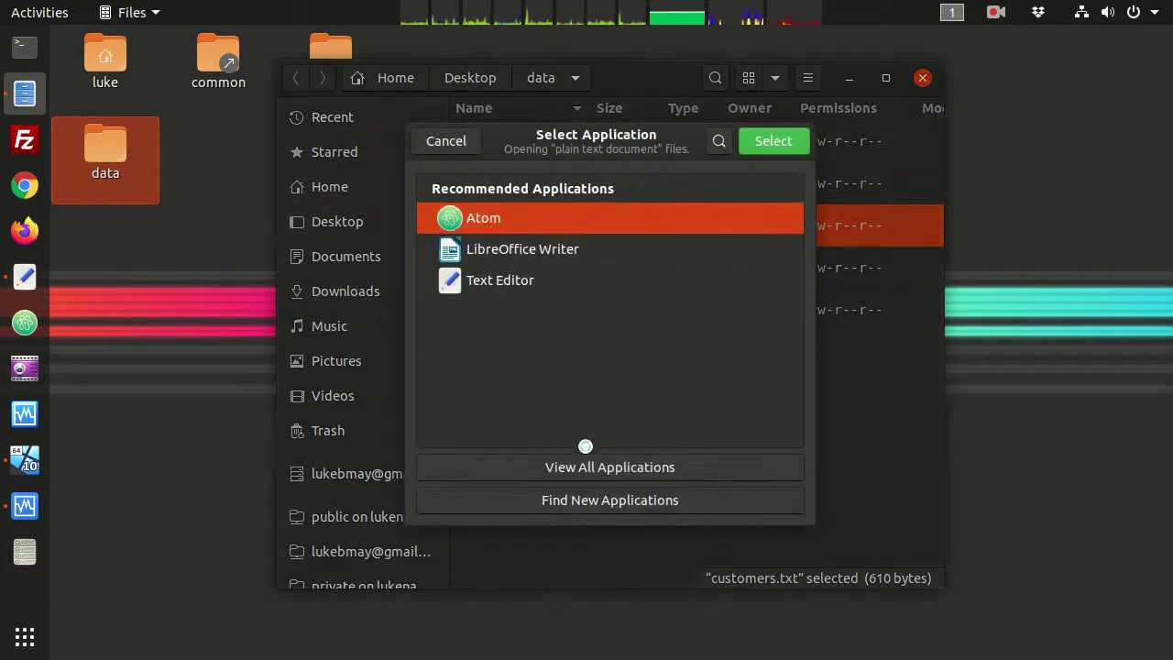
{"action": "left_click", "coordinate": [772, 142]}
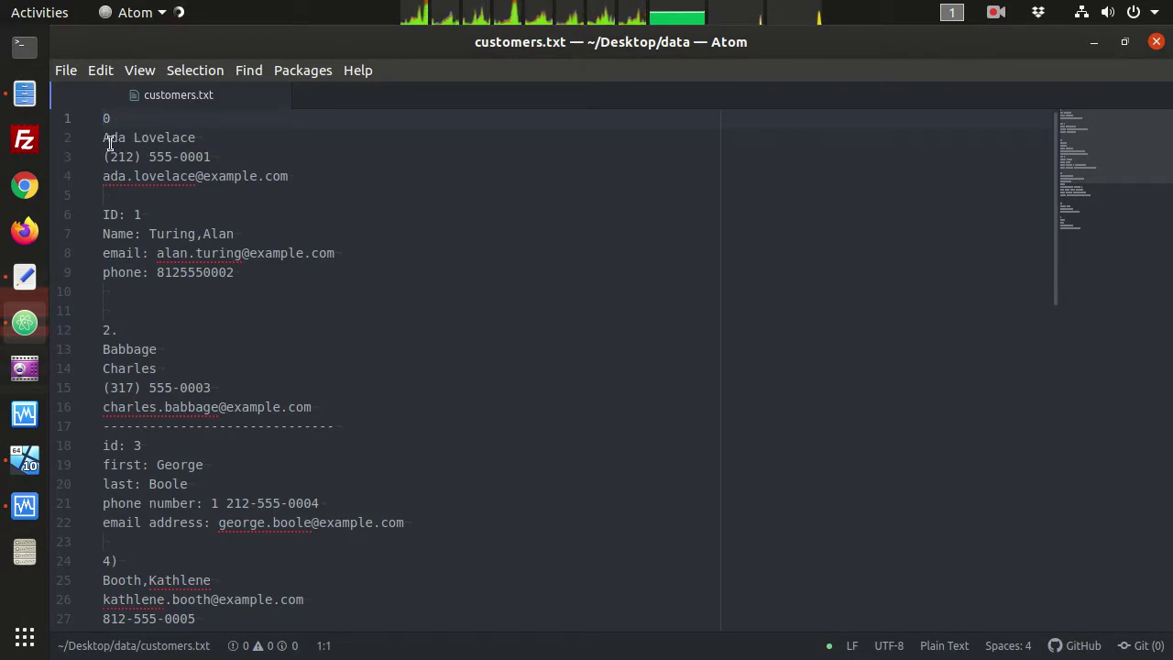
Highlight the phone number and e-mail lines of the first record to examine their format and the gap after them
{"action": "left_click_drag", "start_coordinate": [218, 158], "coordinate": [102, 156]}
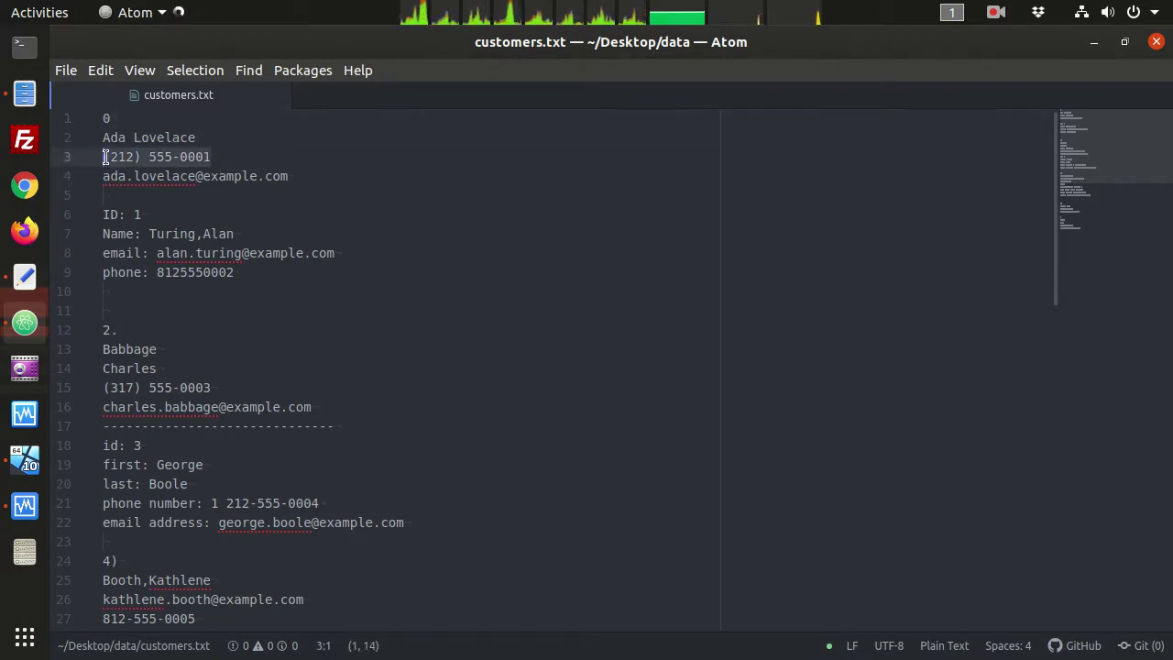
{"action": "left_click", "coordinate": [301, 176]}
{"action": "left_click_drag", "start_coordinate": [302, 176], "coordinate": [116, 178]}
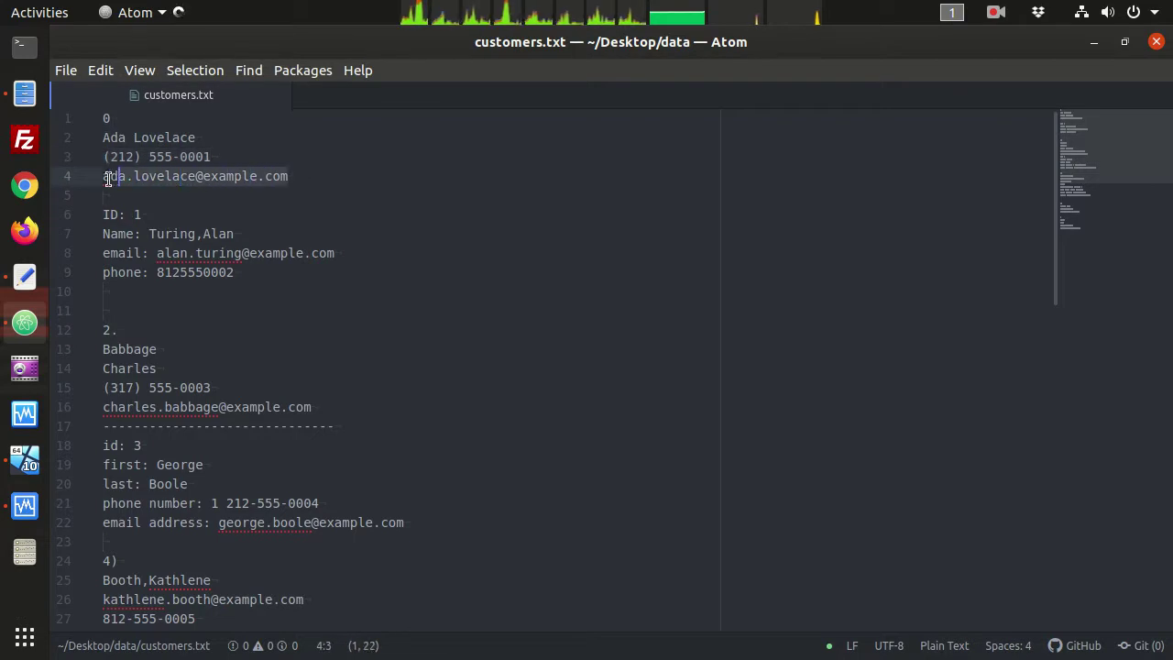
{"action": "left_click", "coordinate": [168, 206]}
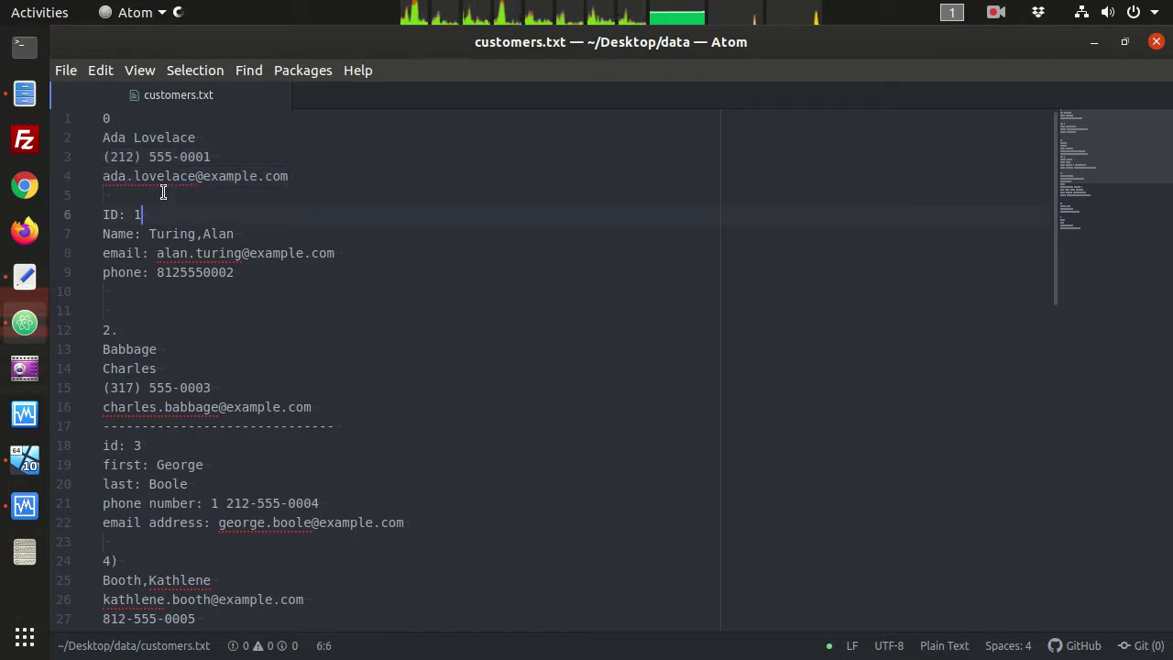
{"action": "left_click", "coordinate": [163, 192]}
Compare how the ID line is written in the first three customer records, highlighting the ID label in the second
{"action": "key", "text": "Down"}
{"action": "key", "text": "Up"}
{"action": "key", "text": "Up"}
{"action": "key", "text": "Up"}
{"action": "key", "text": "Up"}
{"action": "key", "text": "Up"}
{"action": "key", "text": "Up"}
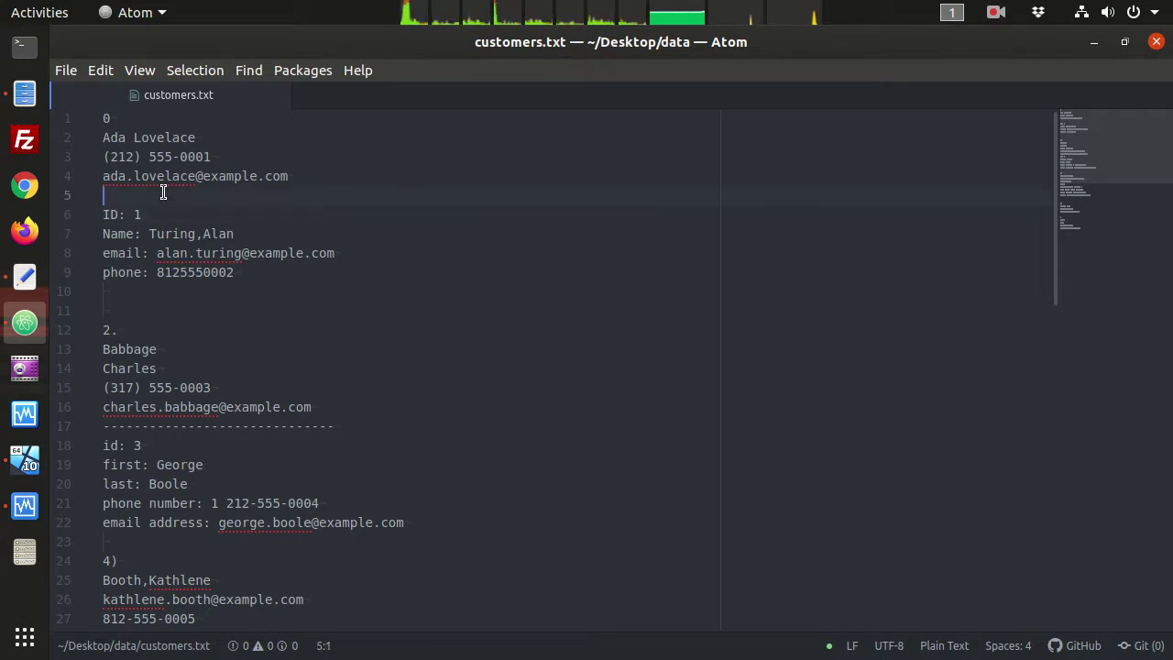
{"action": "key", "text": "Left"}
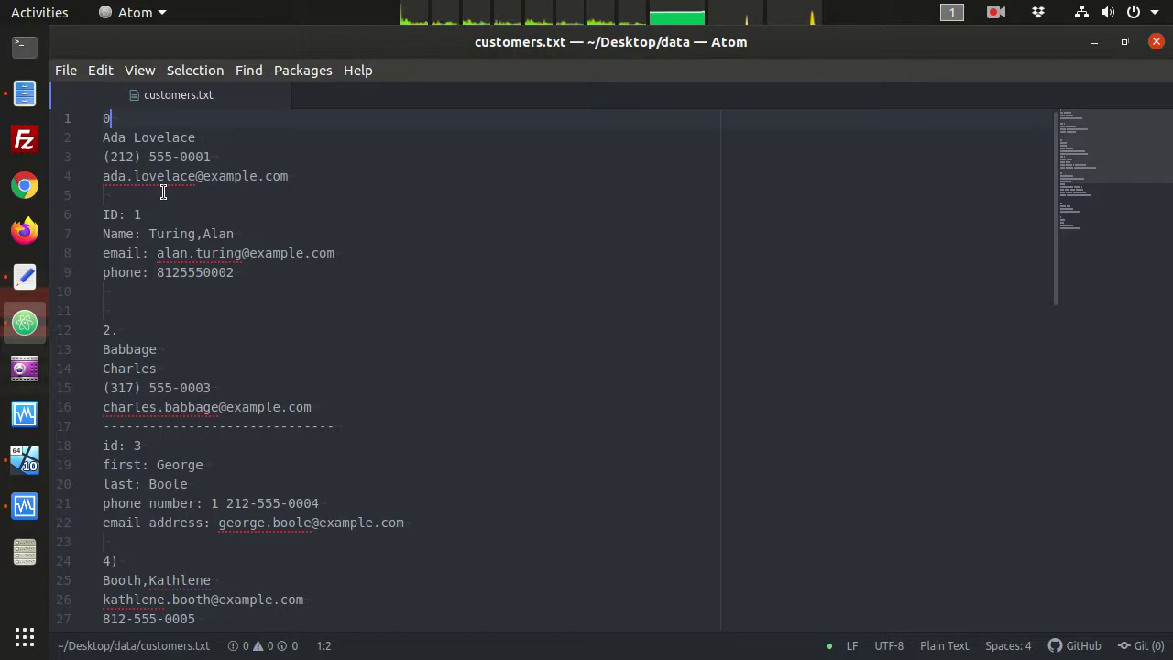
{"action": "key", "text": "Down"}
{"action": "key", "text": "Down"}
{"action": "key", "text": "Down"}
{"action": "key", "text": "Down"}
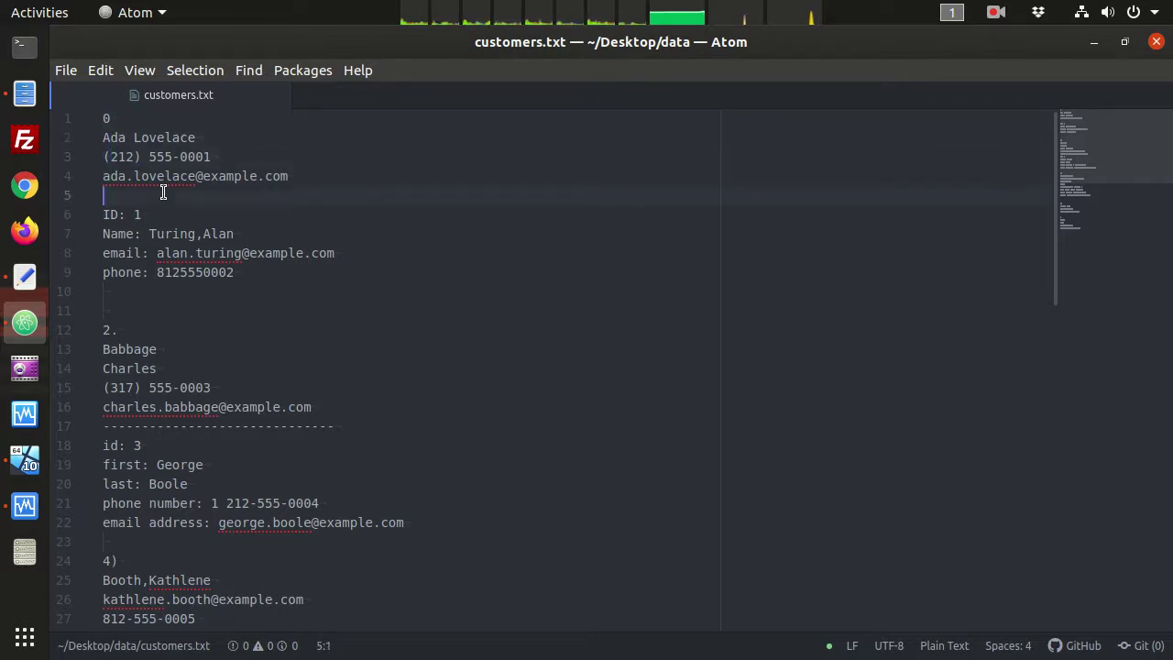
{"action": "key", "text": "shift+Left"}
{"action": "key", "text": "shift+Left"}
{"action": "key", "text": "shift+Left"}
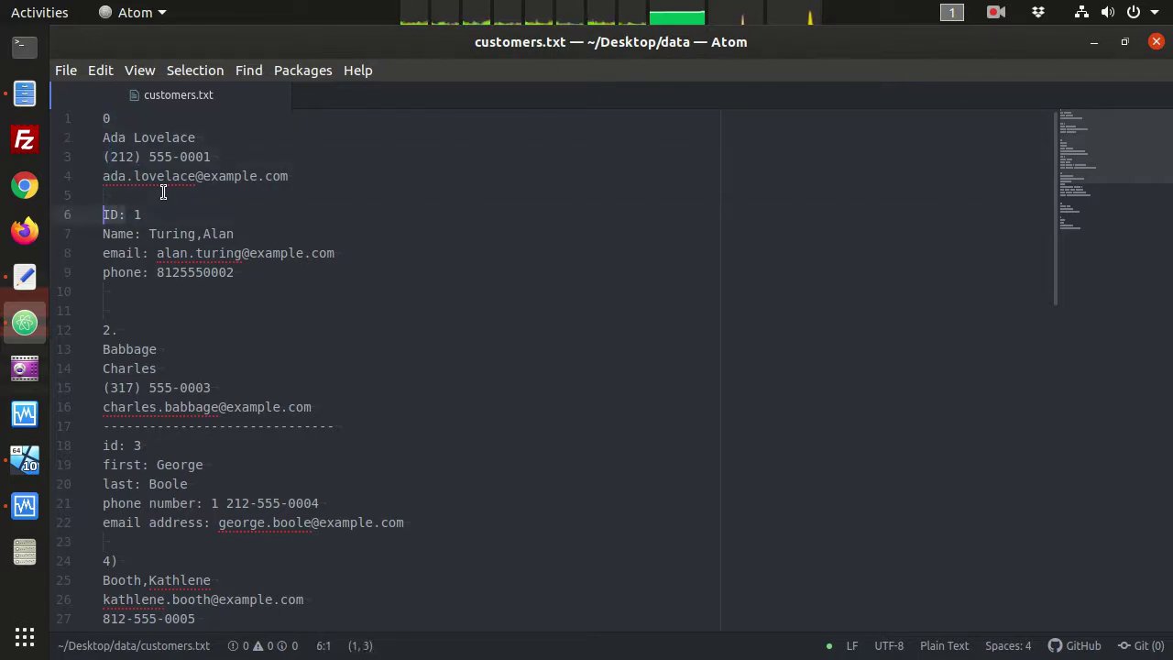
{"action": "key", "text": "Down"}
{"action": "key", "text": "Down"}
{"action": "key", "text": "Down"}
{"action": "key", "text": "Down"}
{"action": "key", "text": "Down"}
{"action": "key", "text": "Down"}
{"action": "key", "text": "Down"}
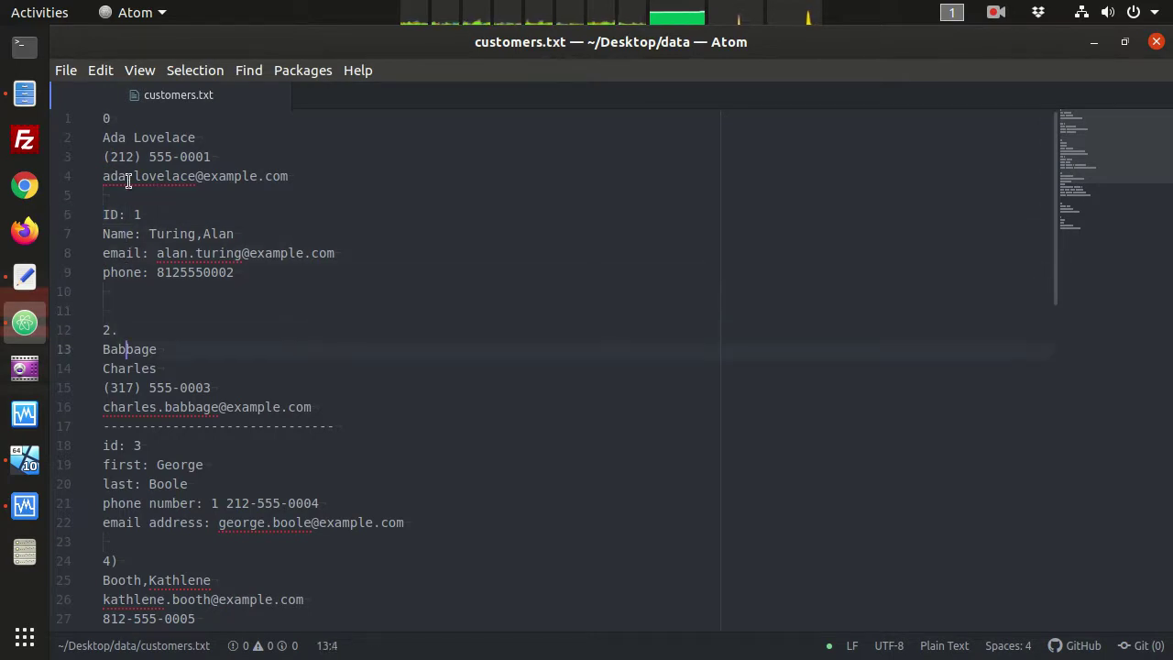
Compare how the name is laid out in records 1 and 2 and how records 2 and 3 are separated
{"action": "double_click", "coordinate": [179, 234]}
{"action": "left_click_drag", "start_coordinate": [209, 233], "coordinate": [236, 234]}
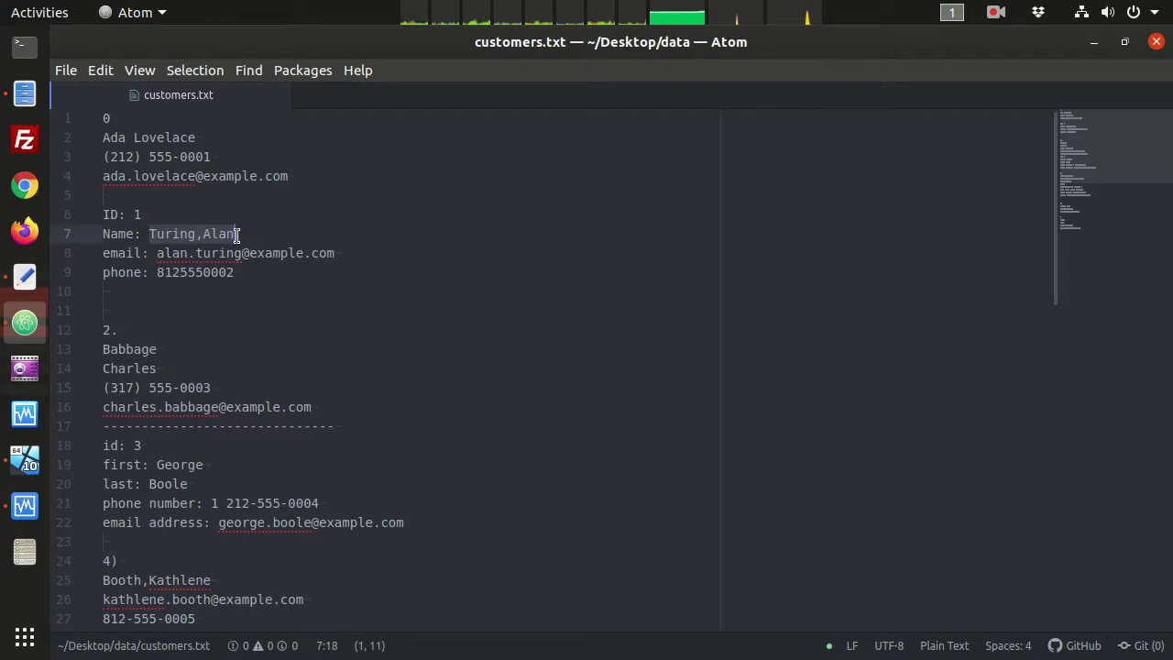
{"action": "left_click", "coordinate": [165, 353]}
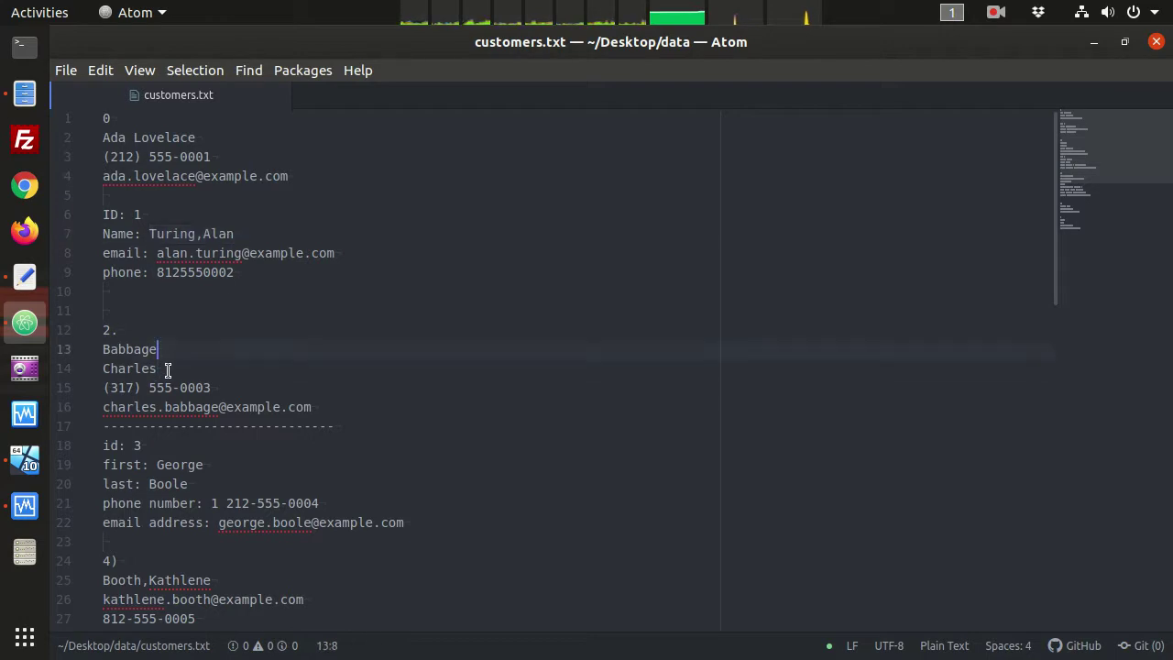
{"action": "left_click", "coordinate": [168, 367]}
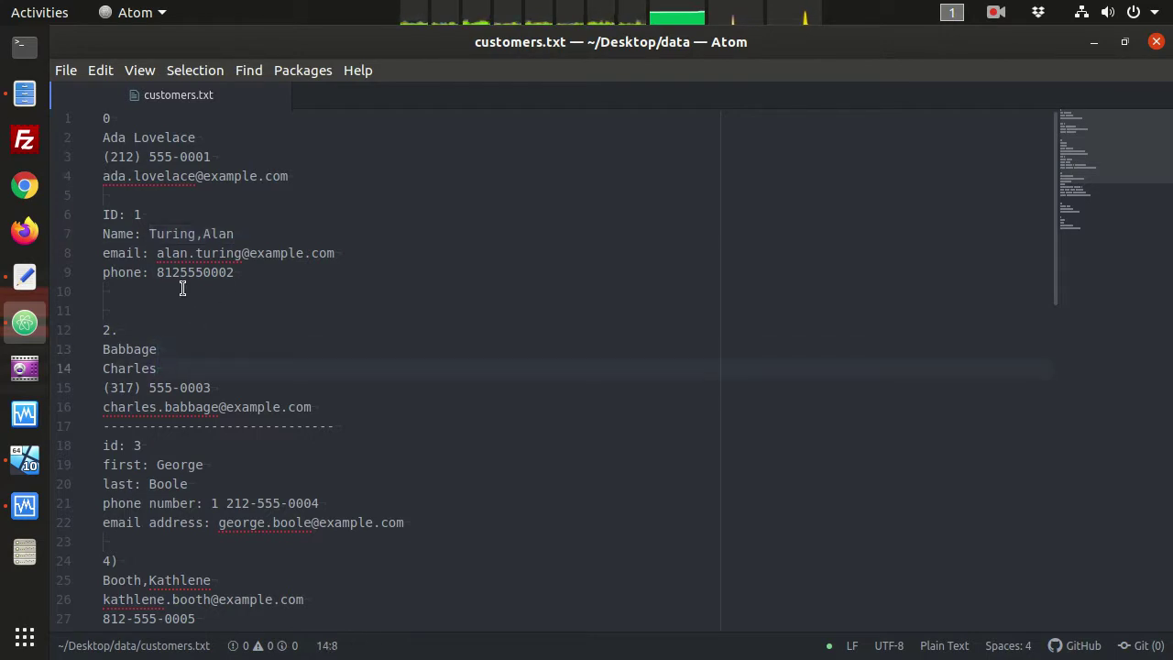
{"action": "key", "text": "Up"}
{"action": "key", "text": "Down"}
{"action": "key", "text": "Down"}
{"action": "key", "text": "Down"}
{"action": "key", "text": "Down"}
{"action": "key", "text": "Down"}
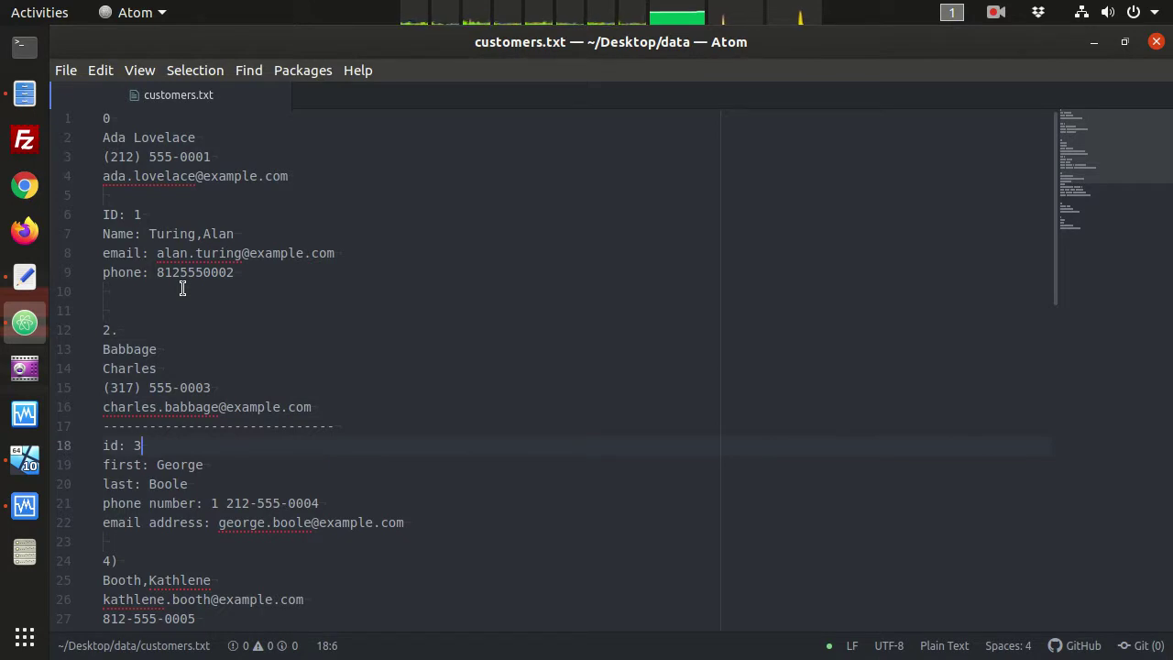
Read through the records from ID 3 to the end of customers.txt, checking their labels, name order and field order
{"action": "key", "text": "Left"}
{"action": "key", "text": "Down"}
{"action": "key", "text": "Down"}
{"action": "key", "text": "Down"}
{"action": "key", "text": "Down"}
{"action": "key", "text": "Down"}
{"action": "key", "text": "Down"}
{"action": "key", "text": "Down"}
{"action": "key", "text": "Down"}
{"action": "key", "text": "Down"}
{"action": "key", "text": "Down"}
{"action": "key", "text": "Down"}
{"action": "key", "text": "Down"}
{"action": "key", "text": "Down"}
{"action": "key", "text": "Down"}
{"action": "key", "text": "Up"}
{"action": "key", "text": "Up"}
{"action": "key", "text": "Up"}
{"action": "key", "text": "Up"}
{"action": "key", "text": "Up"}
{"action": "key", "text": "Up"}
{"action": "key", "text": "Up"}
{"action": "key", "text": "Right"}
{"action": "key", "text": "Right"}
{"action": "key", "text": "Right"}
{"action": "key", "text": "Right"}
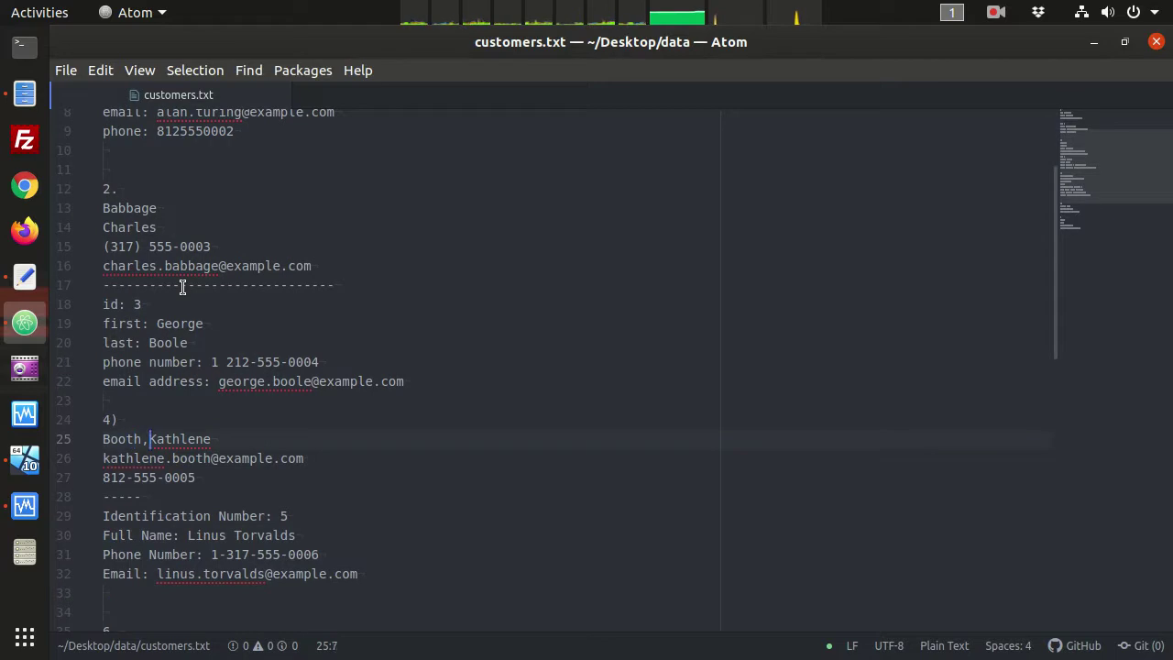
{"action": "key", "text": "Down"}
{"action": "key", "text": "Down"}
{"action": "key", "text": "Down"}
{"action": "key", "text": "Down"}
{"action": "key", "text": "Down"}
{"action": "key", "text": "Down"}
{"action": "key", "text": "Down"}
{"action": "key", "text": "Down"}
{"action": "key", "text": "Down"}
{"action": "key", "text": "Down"}
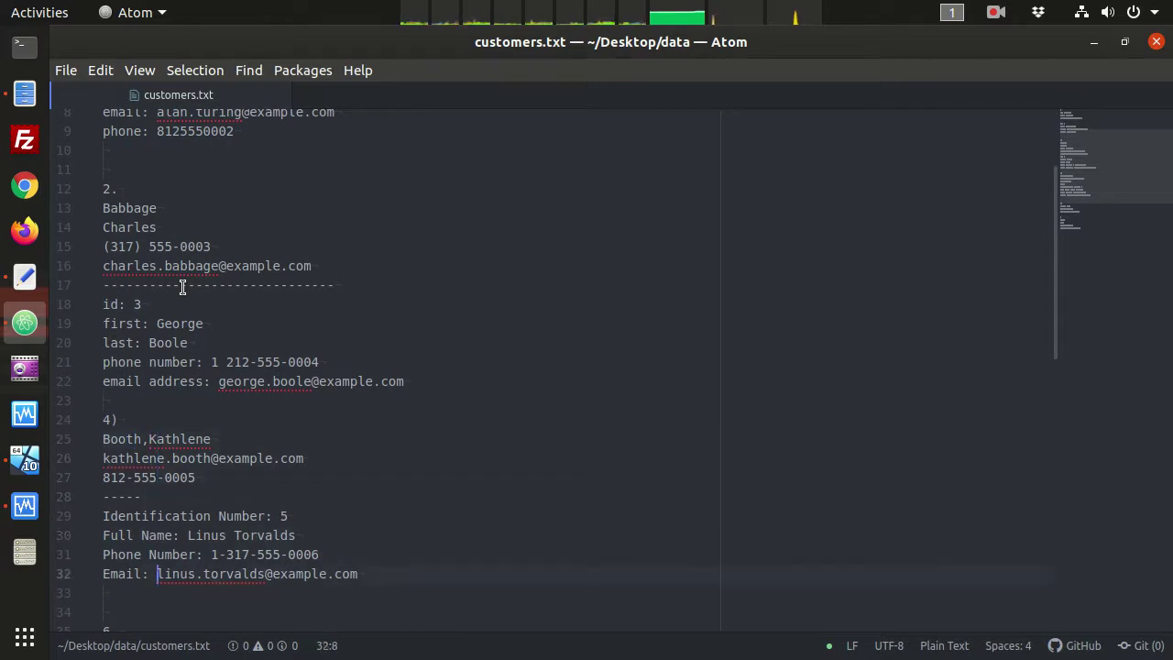
{"action": "key", "text": "Down"}
{"action": "key", "text": "Down"}
{"action": "key", "text": "Down"}
{"action": "key", "text": "Down"}
{"action": "key", "text": "Down"}
{"action": "key", "text": "Down"}
{"action": "key", "text": "Down"}
{"action": "key", "text": "Down"}
{"action": "key", "text": "Down"}
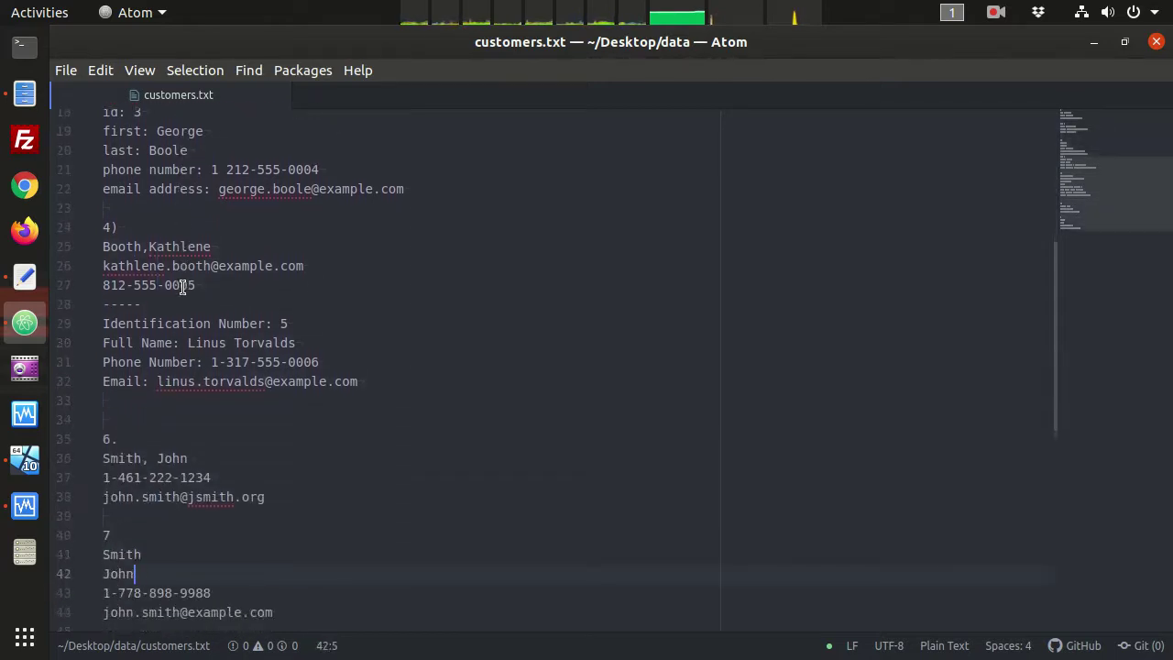
{"action": "key", "text": "Down"}
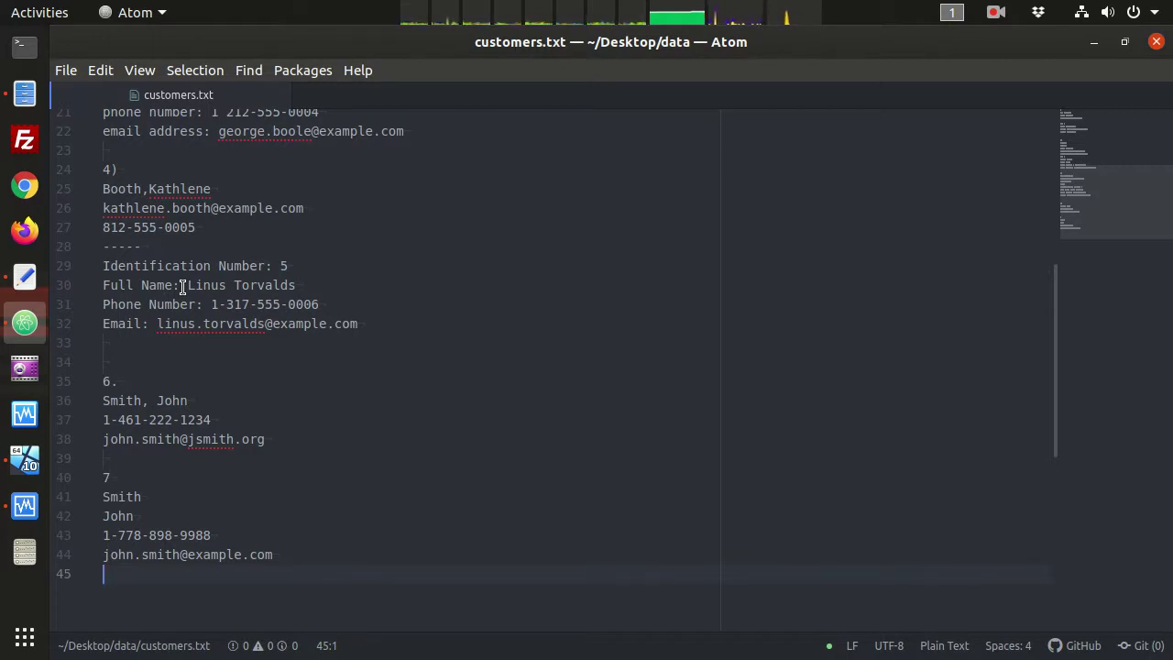
Go back to the first record and review the whole customer list again down to the last line
{"action": "key", "text": "Up"}
{"action": "key", "text": "Up"}
{"action": "key", "text": "Up"}
{"action": "key", "text": "Up"}
{"action": "key", "text": "Up"}
{"action": "key", "text": "Up"}
{"action": "key", "text": "Up"}
{"action": "key", "text": "Up"}
{"action": "key", "text": "Up"}
{"action": "key", "text": "Up"}
{"action": "key", "text": "Up"}
{"action": "key", "text": "Up"}
{"action": "key", "text": "Up"}
{"action": "key", "text": "Up"}
{"action": "key", "text": "Up"}
{"action": "key", "text": "Up"}
{"action": "key", "text": "Up"}
{"action": "key", "text": "Up"}
{"action": "key", "text": "Up"}
{"action": "key", "text": "Up"}
{"action": "key", "text": "Up"}
{"action": "key", "text": "Up"}
{"action": "key", "text": "Up"}
{"action": "key", "text": "Up"}
{"action": "key", "text": "Up"}
{"action": "key", "text": "Up"}
{"action": "key", "text": "Up"}
{"action": "key", "text": "Up"}
{"action": "key", "text": "Up"}
{"action": "key", "text": "Up"}
{"action": "key", "text": "Up"}
{"action": "key", "text": "Up"}
{"action": "key", "text": "Up"}
{"action": "key", "text": "Up"}
{"action": "key", "text": "Up"}
{"action": "key", "text": "Up"}
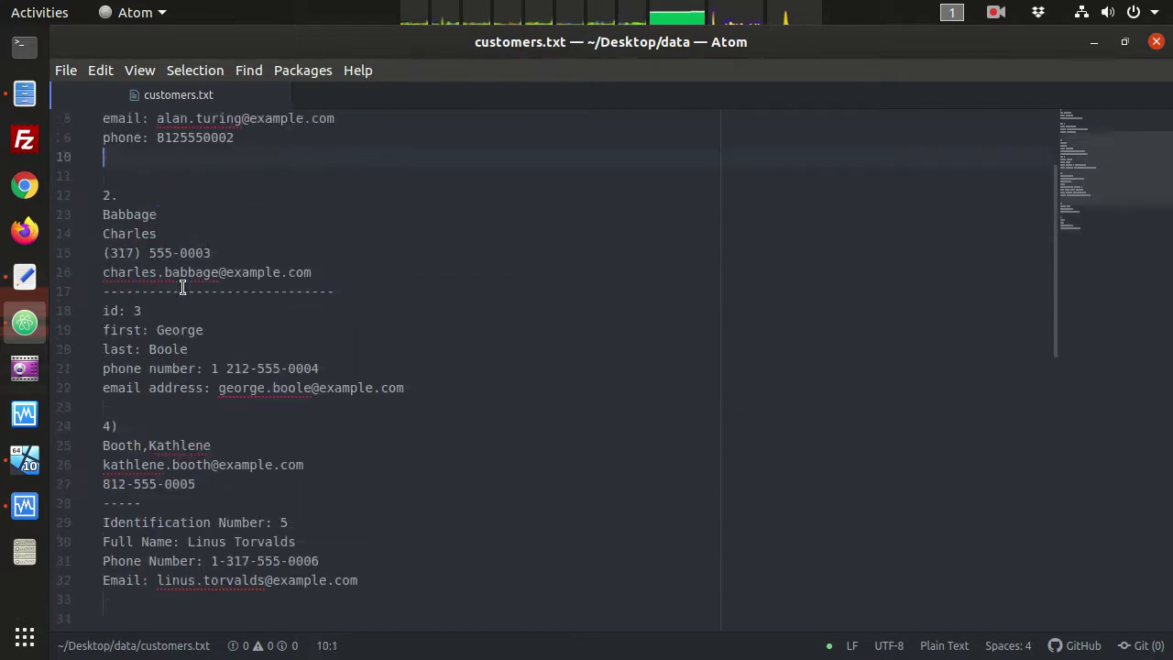
{"action": "key", "text": "Up"}
{"action": "key", "text": "Up"}
{"action": "key", "text": "Up"}
{"action": "key", "text": "Up"}
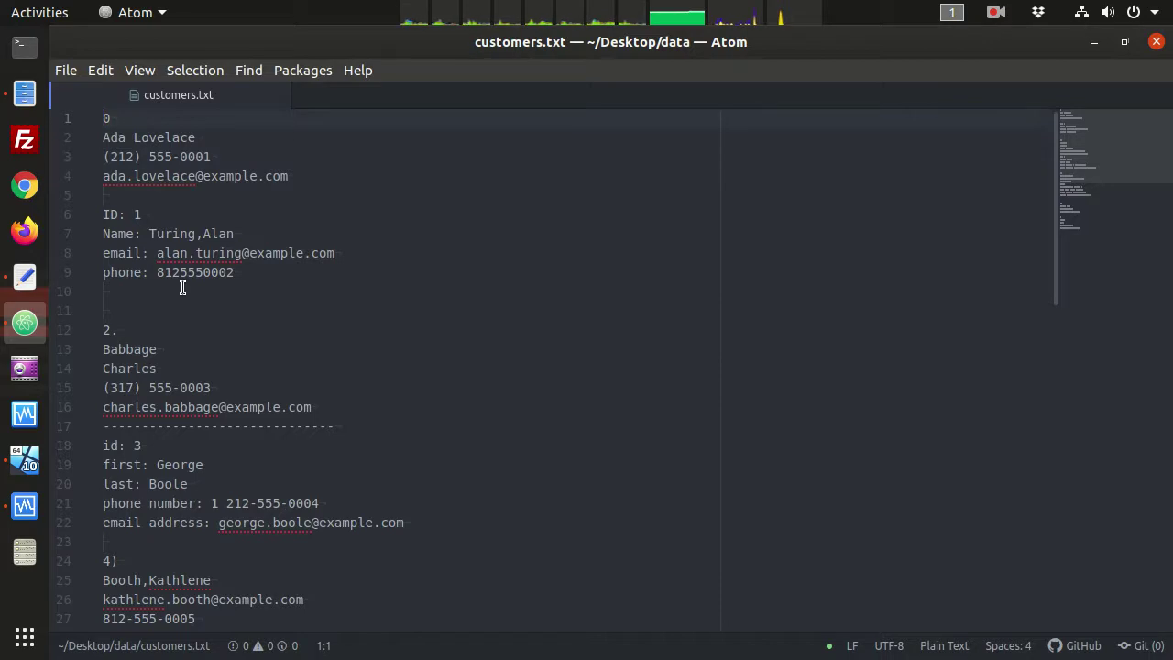
{"action": "key", "text": "Down"}
{"action": "key", "text": "Down"}
{"action": "key", "text": "Down"}
{"action": "key", "text": "Down"}
{"action": "key", "text": "Down"}
{"action": "key", "text": "Down"}
{"action": "key", "text": "Down"}
{"action": "key", "text": "Down"}
{"action": "key", "text": "Down"}
{"action": "key", "text": "Down"}
{"action": "key", "text": "Down"}
{"action": "key", "text": "Down"}
{"action": "key", "text": "Down"}
{"action": "key", "text": "Down"}
{"action": "key", "text": "Down"}
{"action": "key", "text": "Down"}
{"action": "key", "text": "Down"}
{"action": "key", "text": "Down"}
{"action": "key", "text": "Down"}
{"action": "key", "text": "Down"}
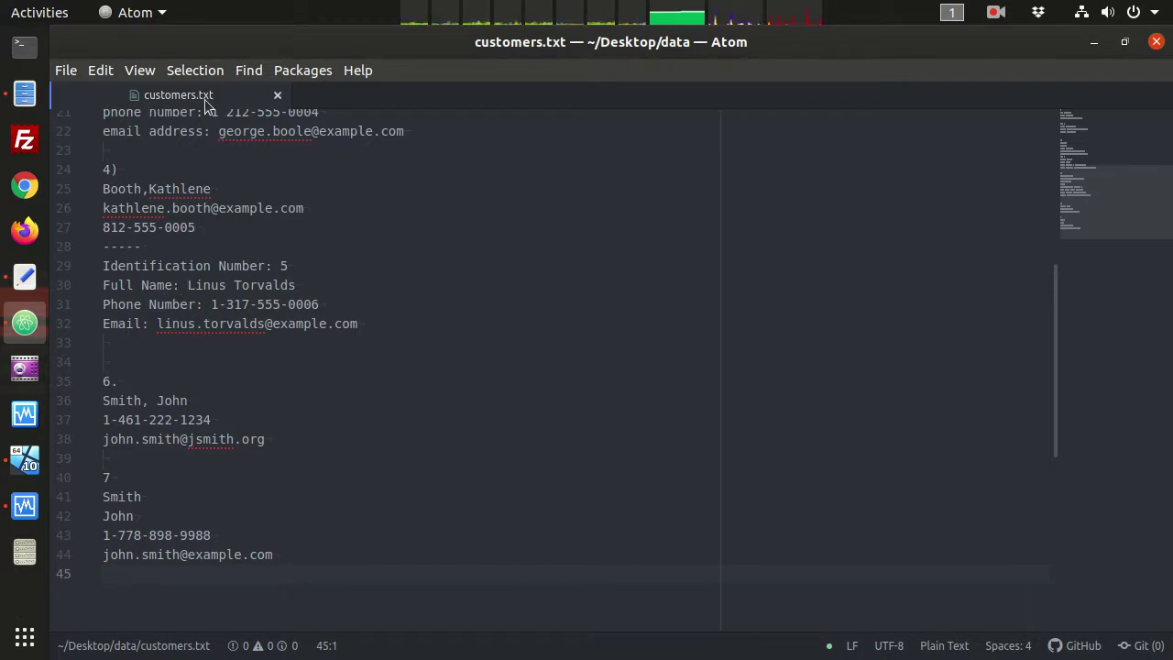
Skim the customer list once more, check records 6 and 7 at the end, and close Atom
{"action": "left_click", "coordinate": [241, 242]}
{"action": "scroll", "coordinate": [292, 380], "scroll_direction": "up", "scroll_amount": 5}
{"action": "scroll", "coordinate": [303, 428], "scroll_direction": "up", "scroll_amount": 2}
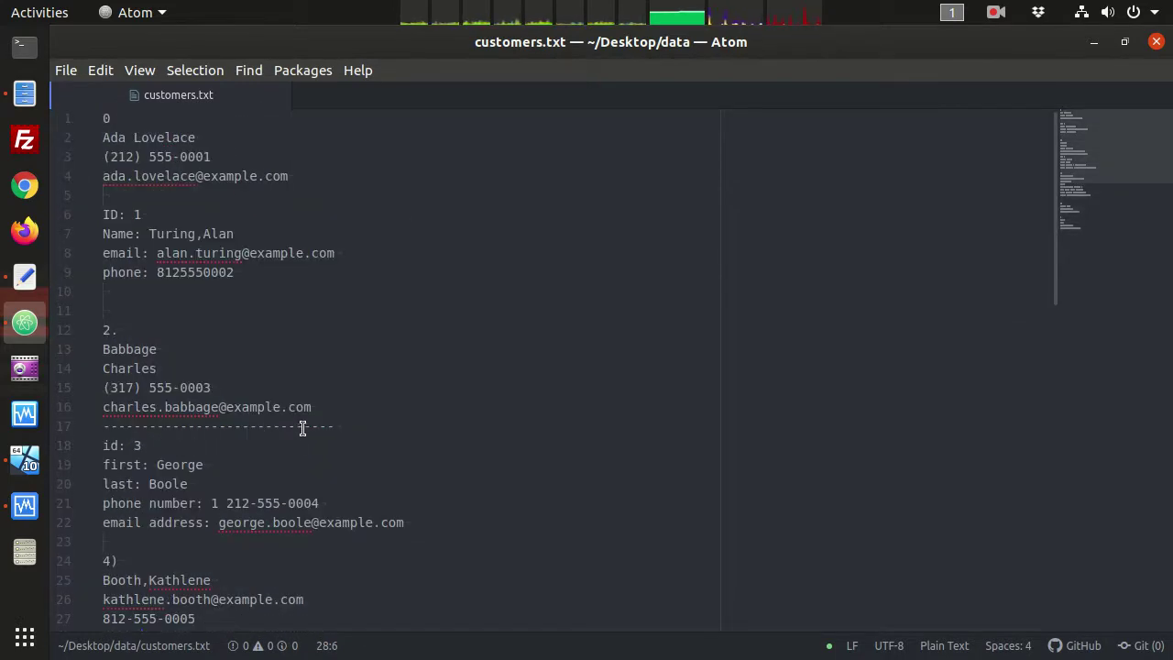
{"action": "scroll", "coordinate": [302, 431], "scroll_direction": "down", "scroll_amount": 8}
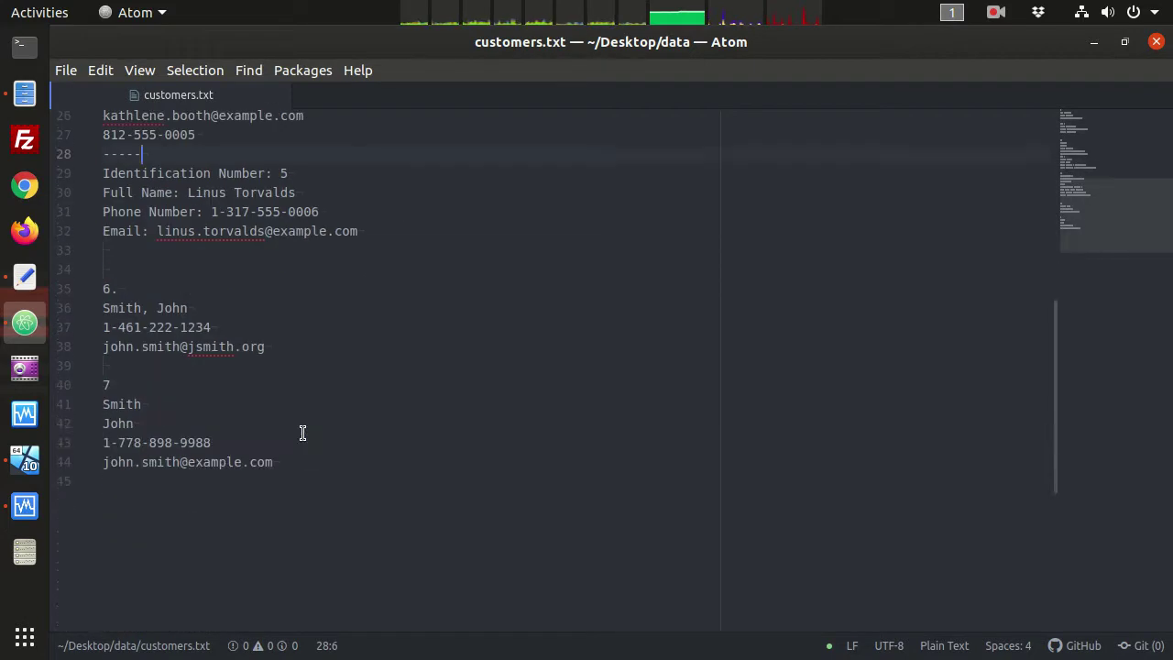
{"action": "left_click", "coordinate": [338, 431]}
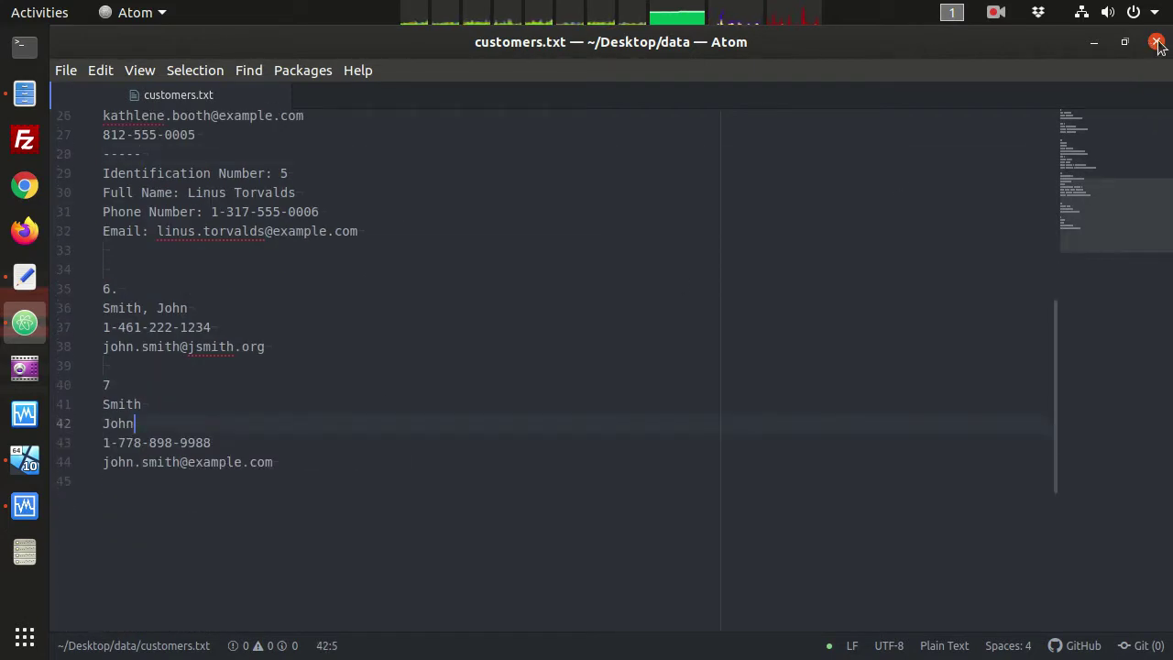
{"action": "left_click", "coordinate": [259, 362]}
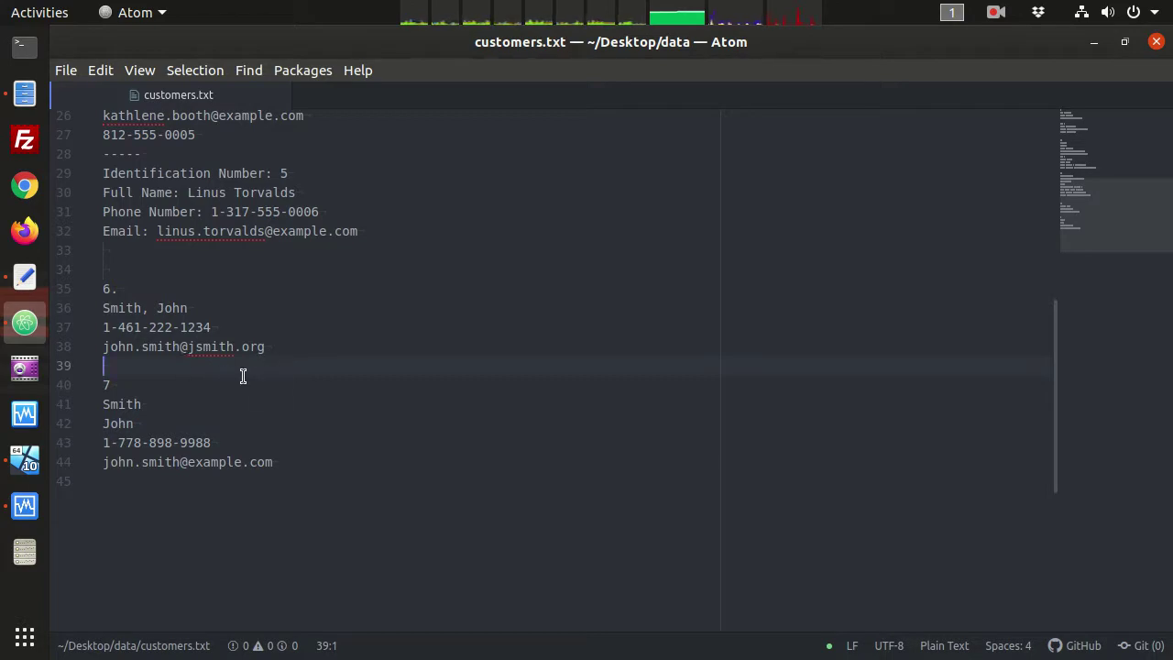
{"action": "left_click", "coordinate": [1154, 42]}
{"action": "left_click", "coordinate": [509, 376]}
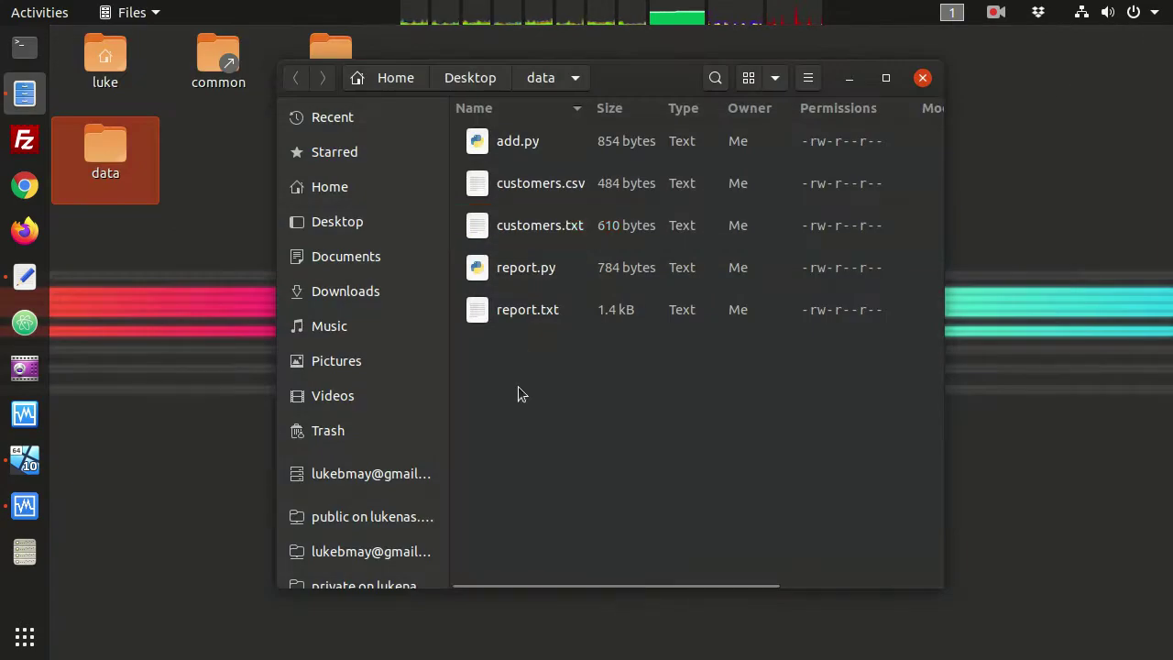
Open customers.csv from the data folder in Atom through the full application list
{"action": "right_click", "coordinate": [543, 185]}
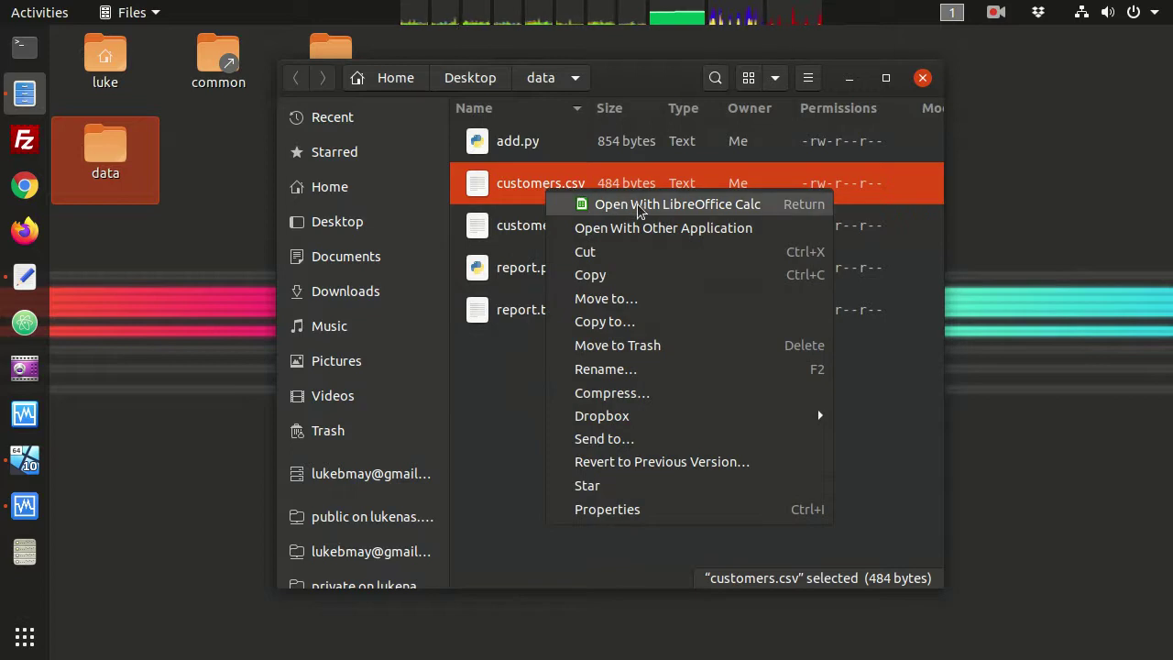
{"action": "left_click", "coordinate": [645, 228]}
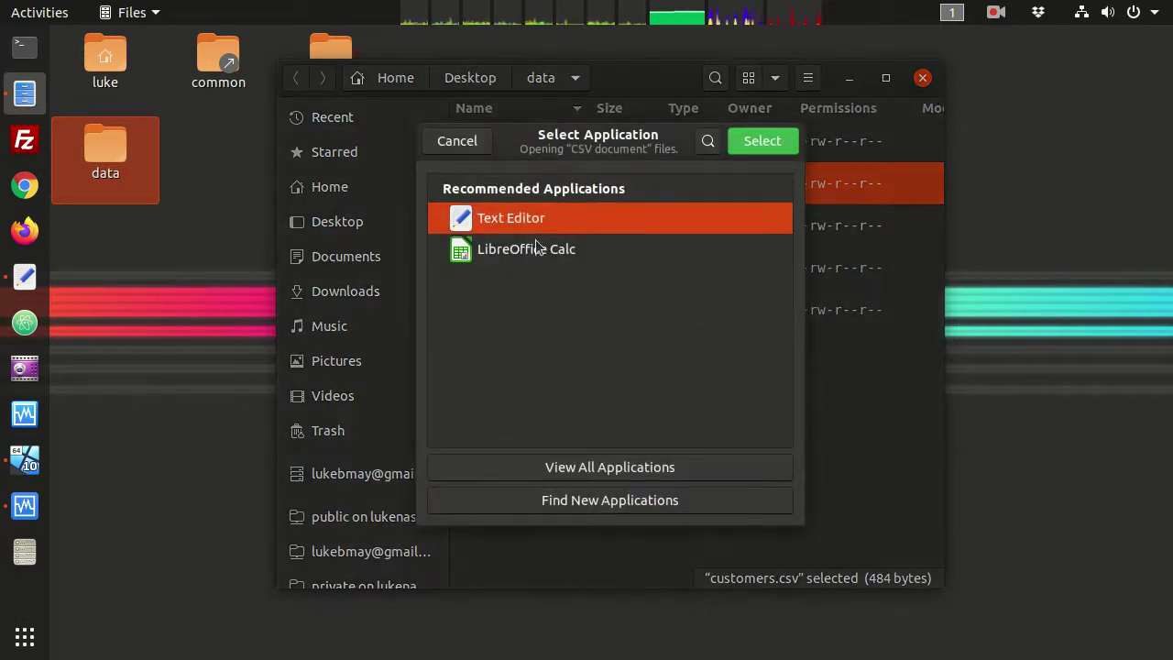
{"action": "left_click", "coordinate": [562, 469]}
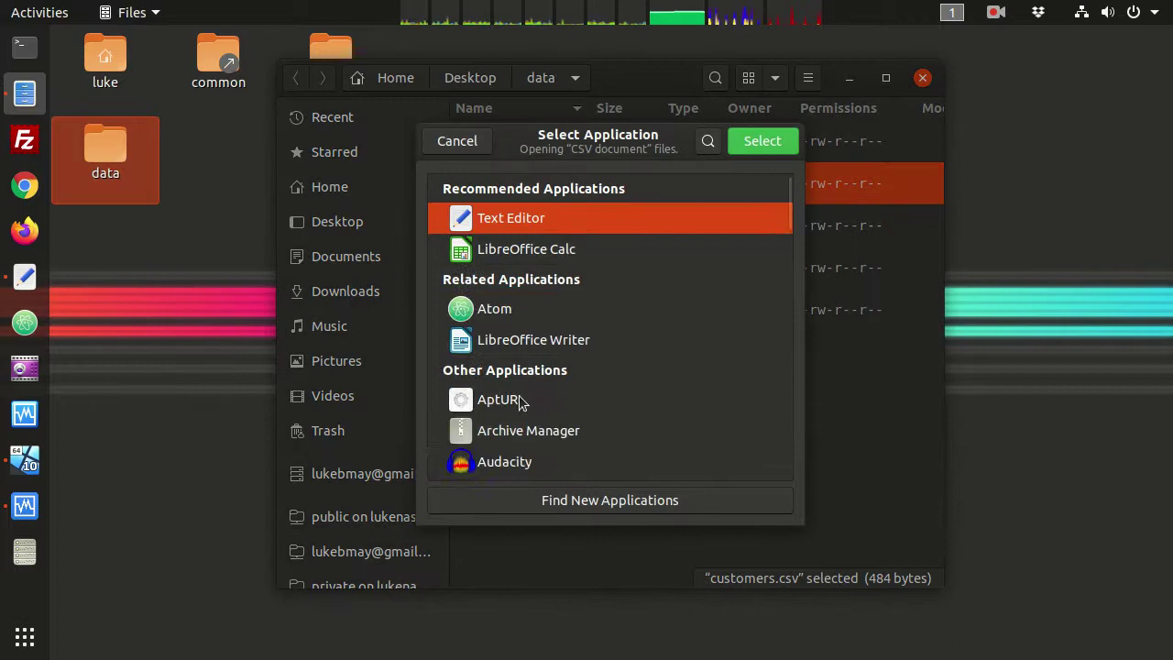
{"action": "left_click", "coordinate": [497, 311]}
{"action": "left_click", "coordinate": [759, 143]}
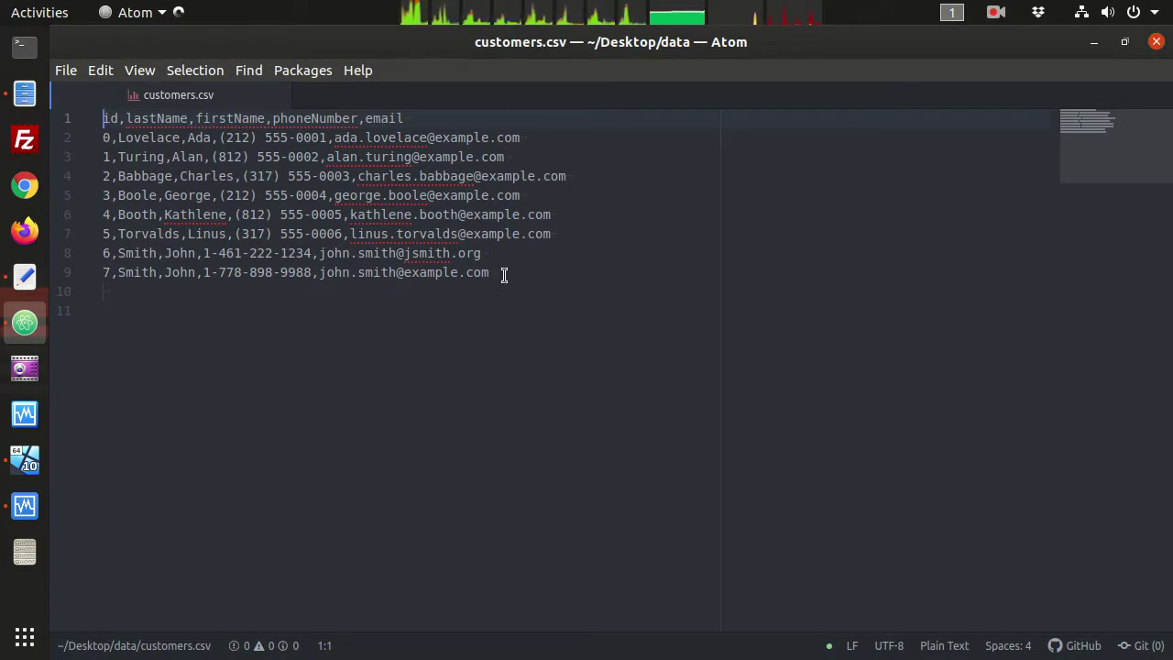
Examine the header row of customers.csv and the first customer record on line 2
{"action": "key", "text": "Down"}
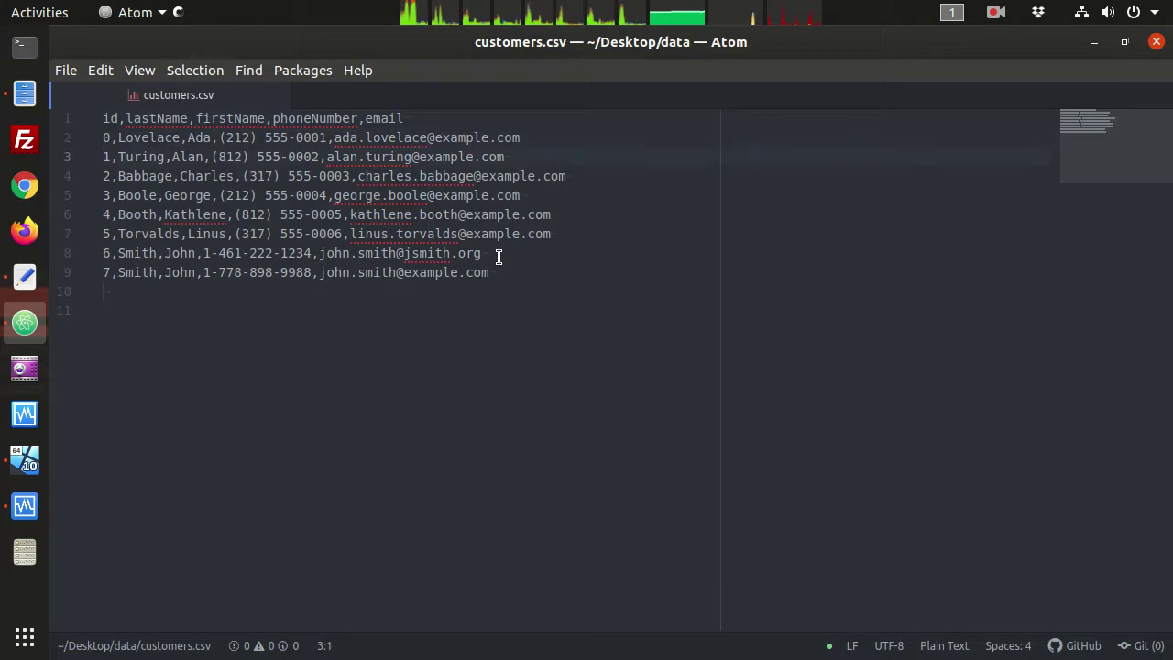
{"action": "key", "text": "Up"}
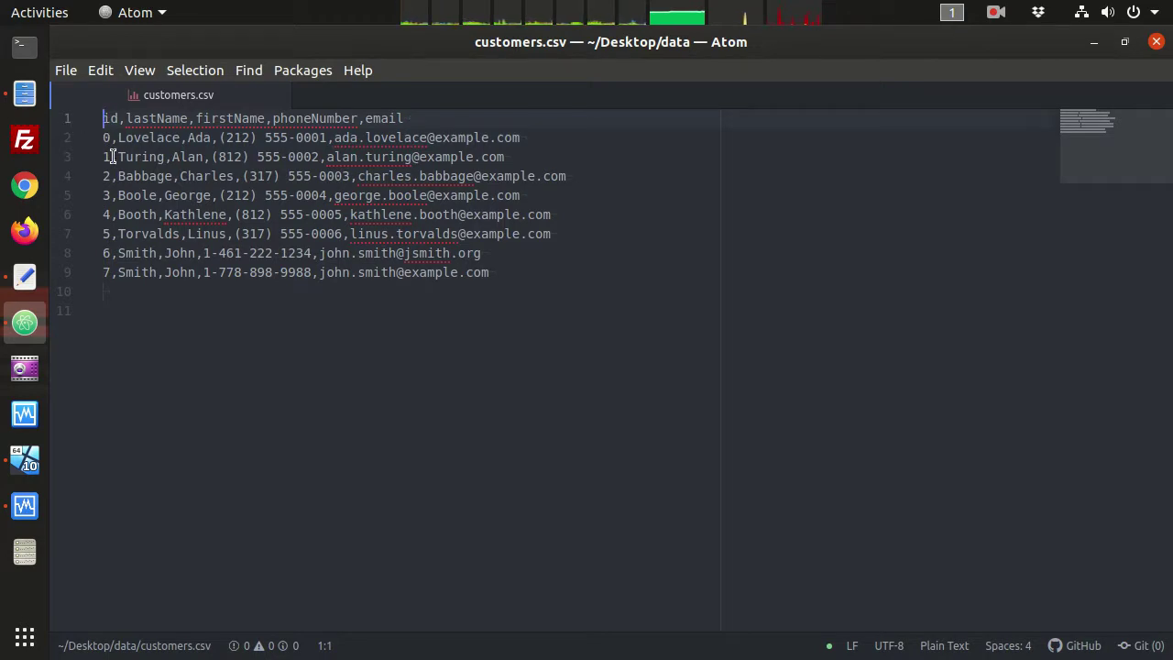
{"action": "left_click_drag", "start_coordinate": [103, 118], "coordinate": [407, 118]}
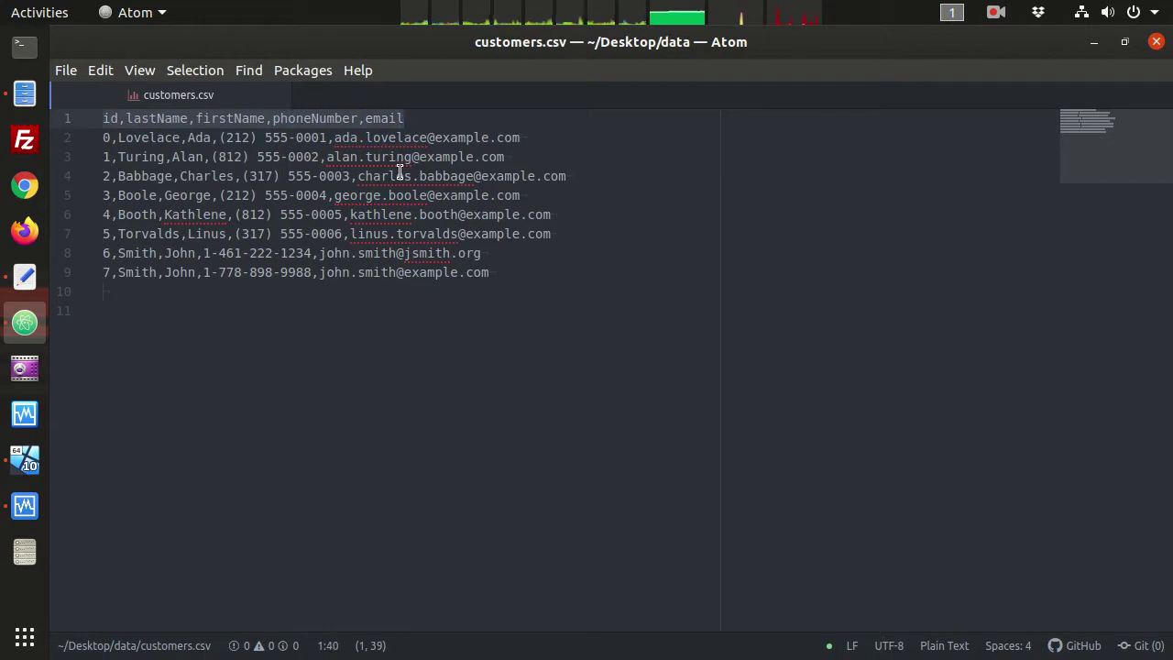
{"action": "left_click", "coordinate": [107, 138]}
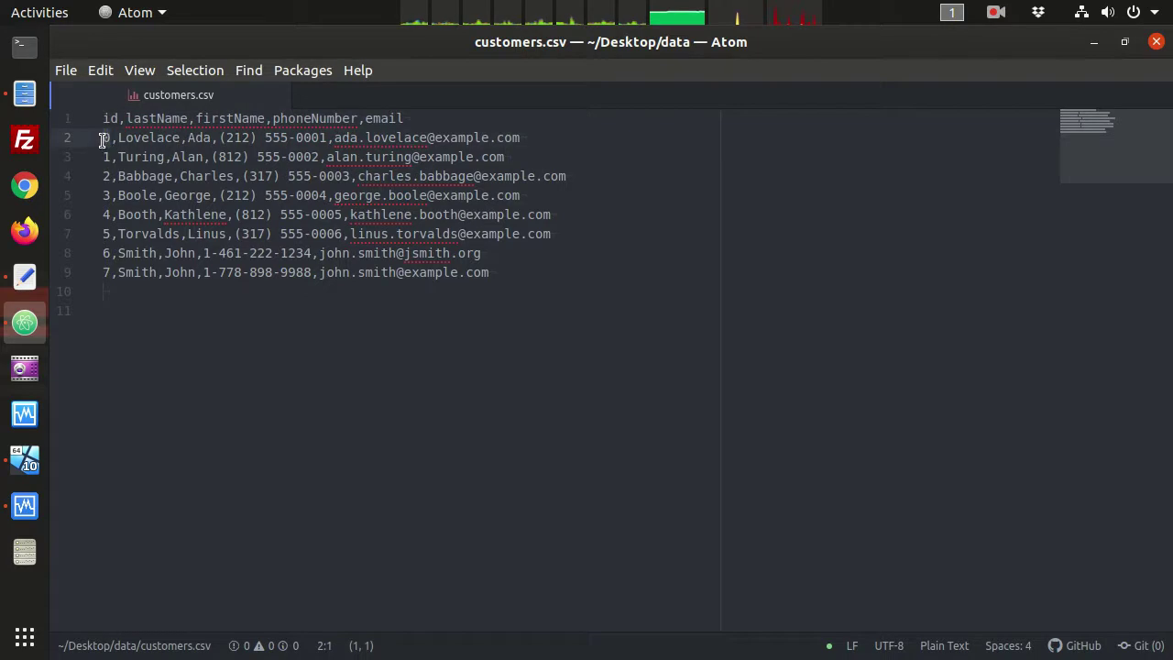
{"action": "left_click", "coordinate": [103, 137]}
{"action": "left_click_drag", "start_coordinate": [103, 137], "coordinate": [522, 139]}
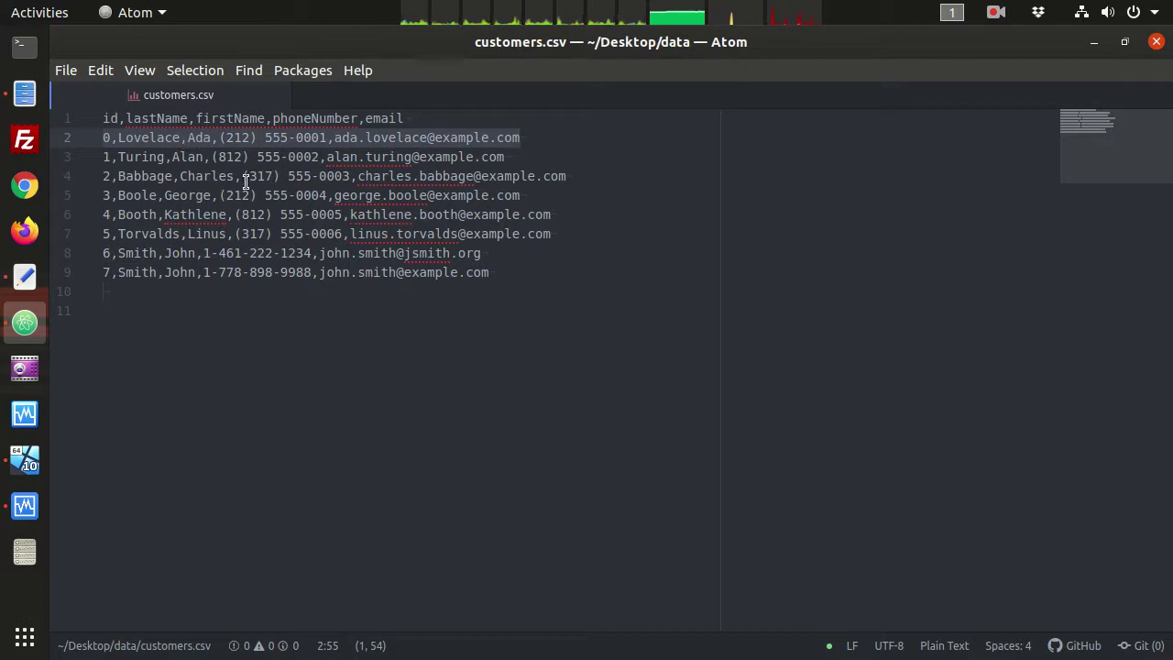
Match the first record's comma-separated ID, last name and first name to the id, lastName and firstName headers
{"action": "left_click", "coordinate": [112, 137]}
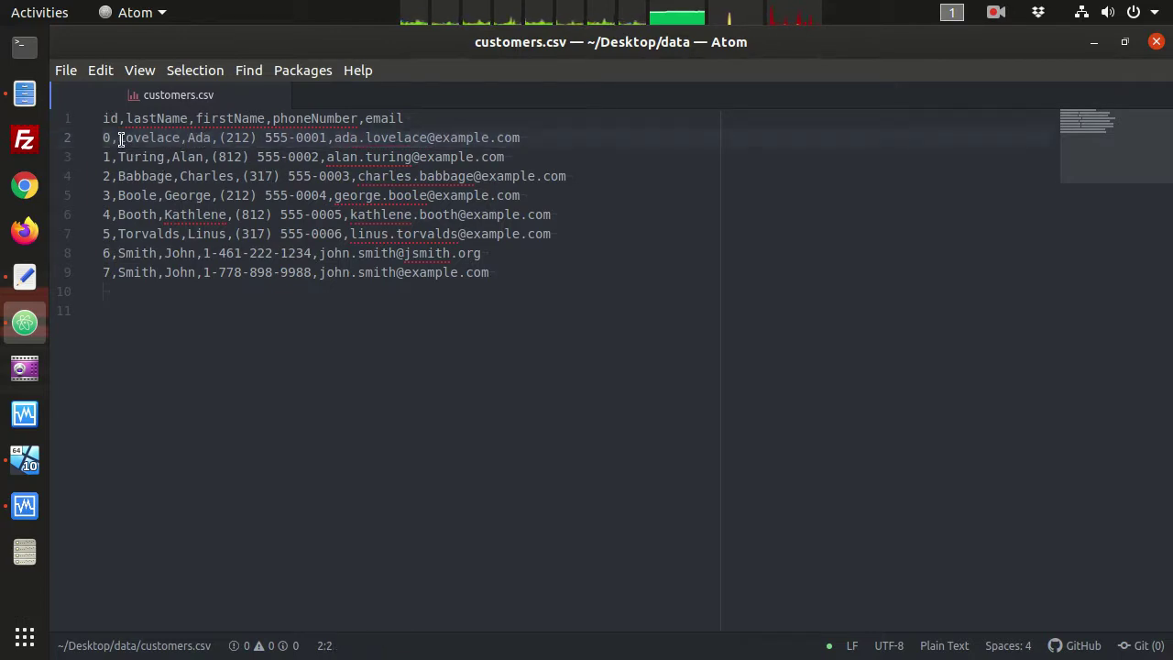
{"action": "left_click_drag", "start_coordinate": [108, 138], "coordinate": [117, 142]}
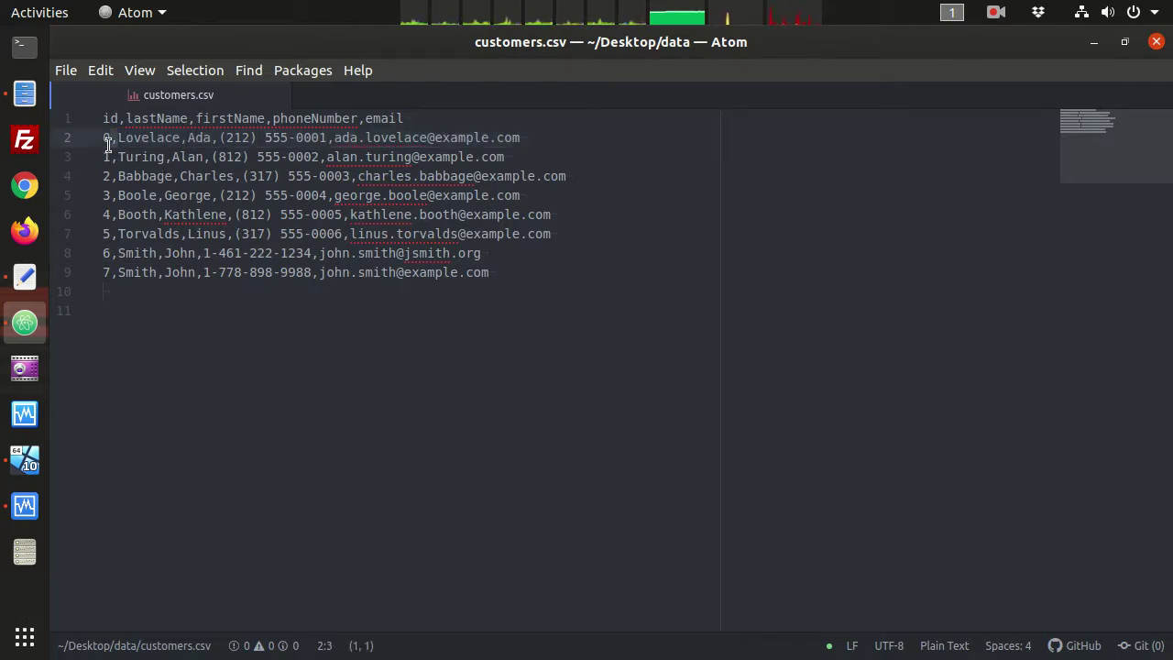
{"action": "double_click", "coordinate": [105, 138]}
{"action": "double_click", "coordinate": [105, 120]}
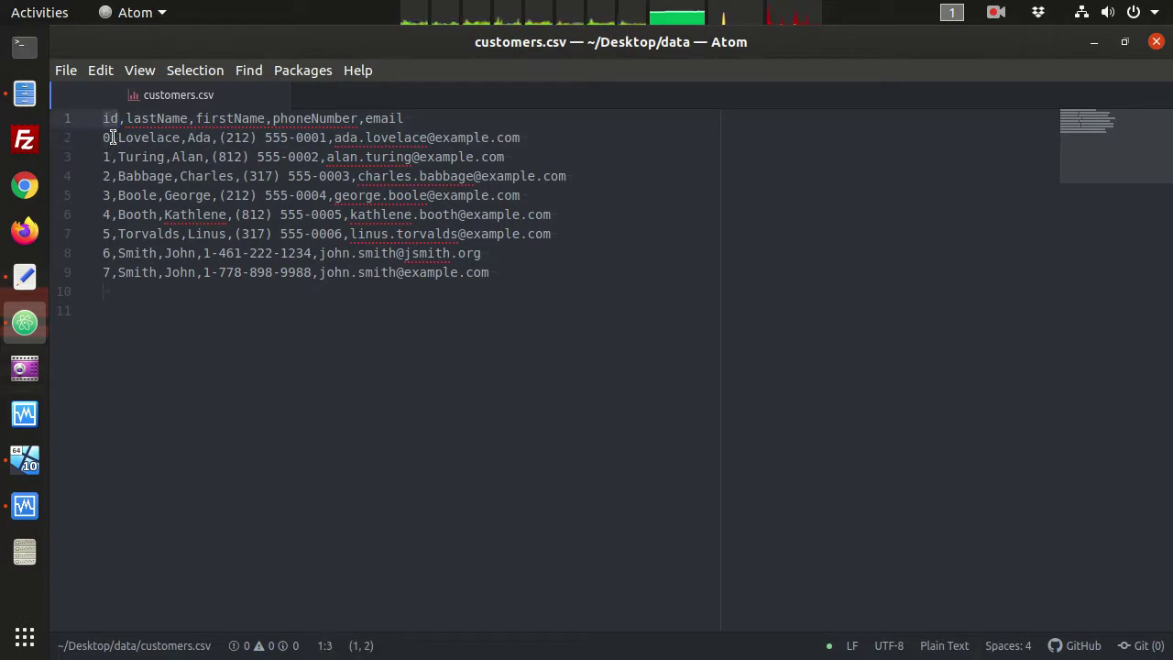
{"action": "double_click", "coordinate": [119, 138]}
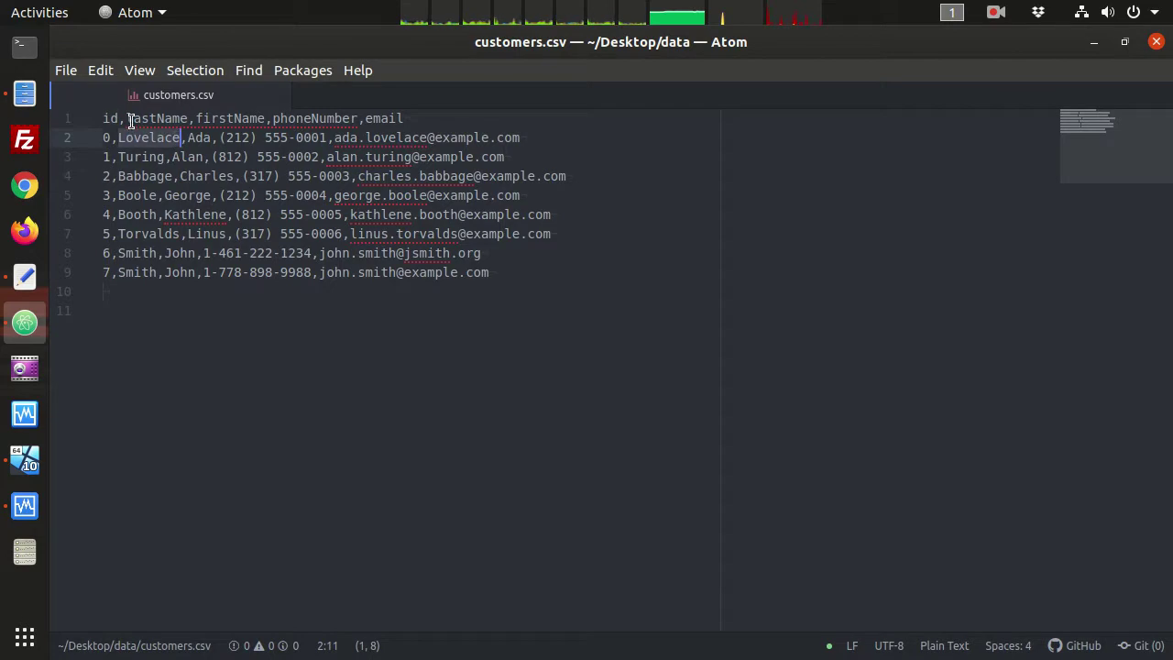
{"action": "left_click_drag", "start_coordinate": [136, 119], "coordinate": [189, 119]}
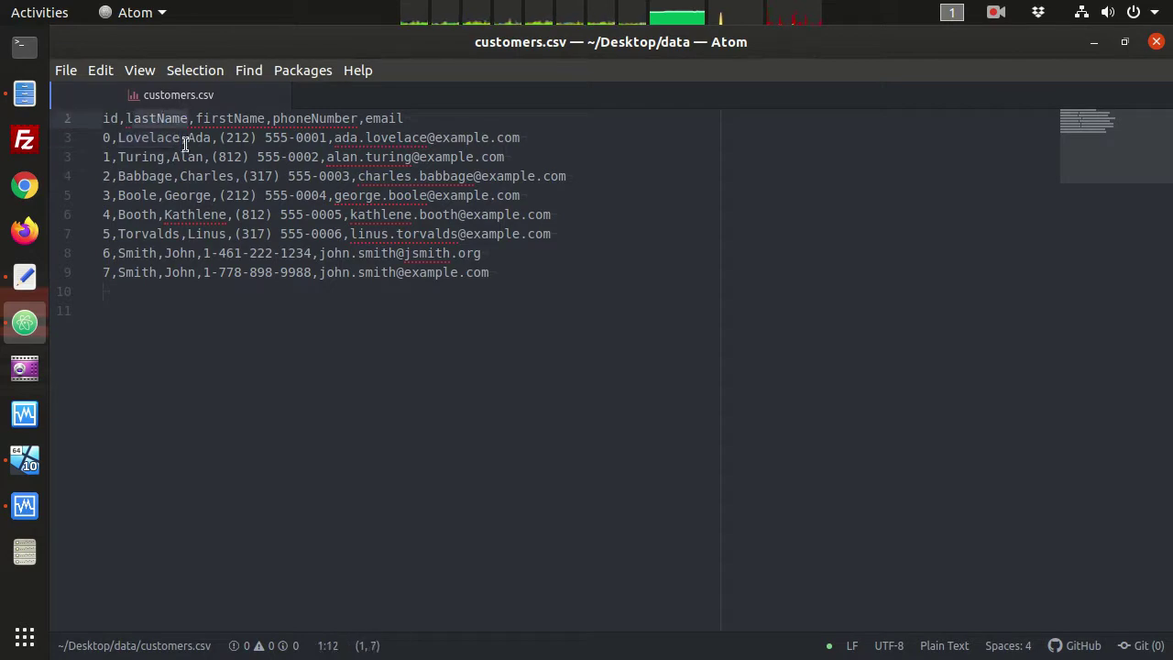
{"action": "double_click", "coordinate": [197, 137]}
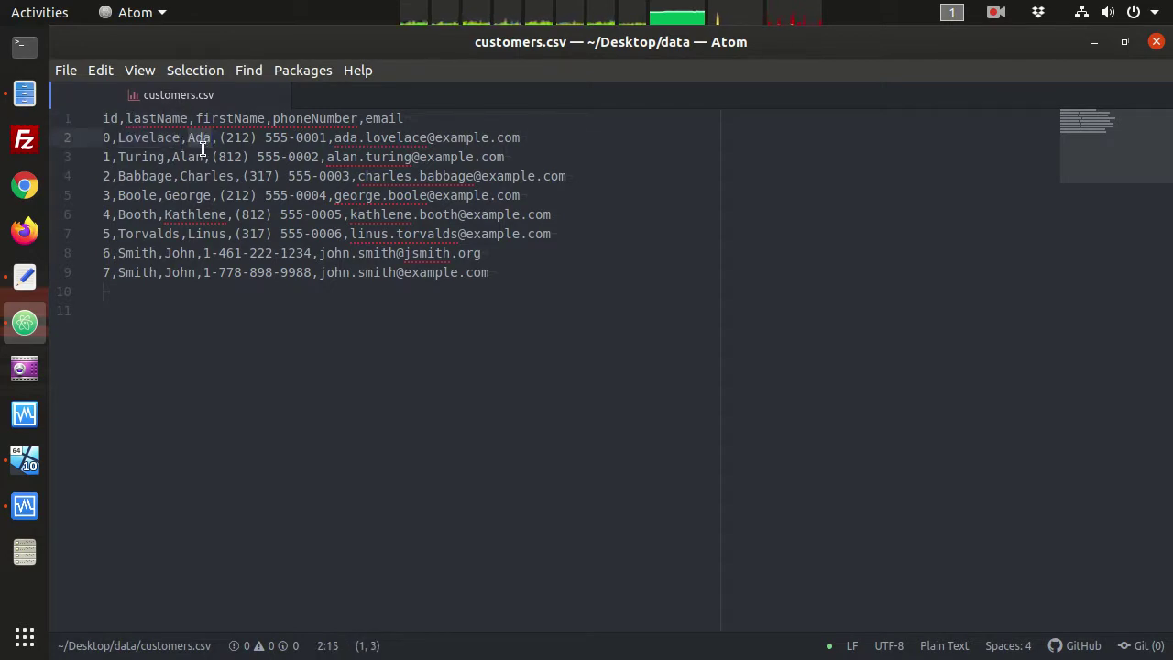
{"action": "left_click_drag", "start_coordinate": [197, 120], "coordinate": [267, 119]}
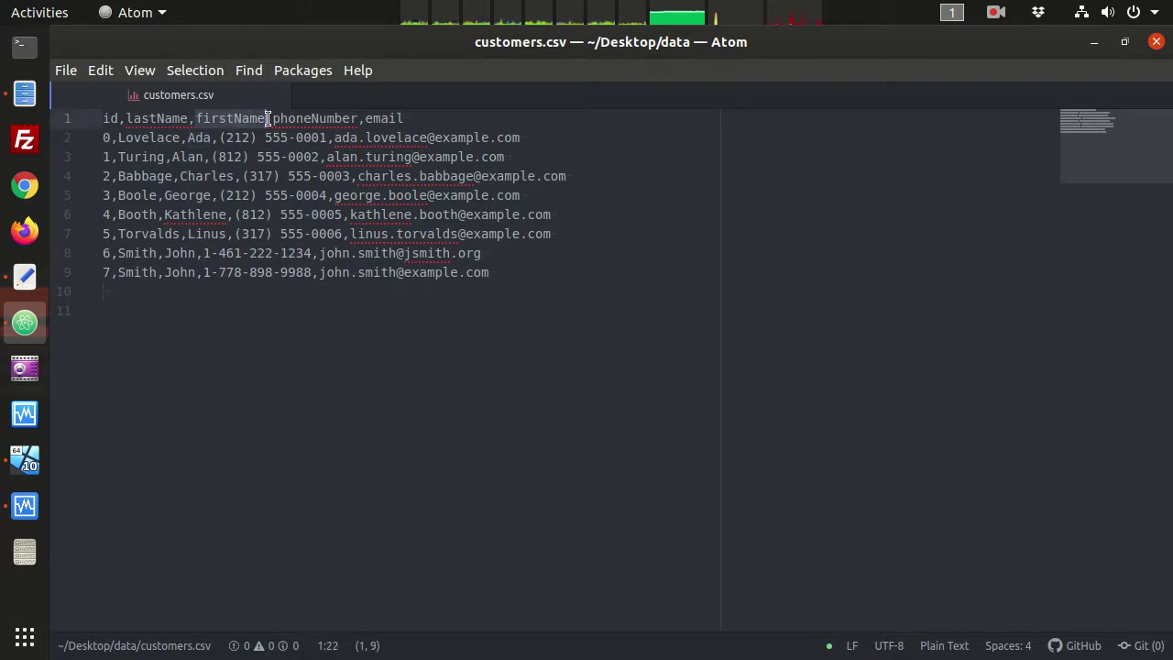
Review the whole header row again and single out its id field
{"action": "left_click_drag", "start_coordinate": [414, 118], "coordinate": [94, 126]}
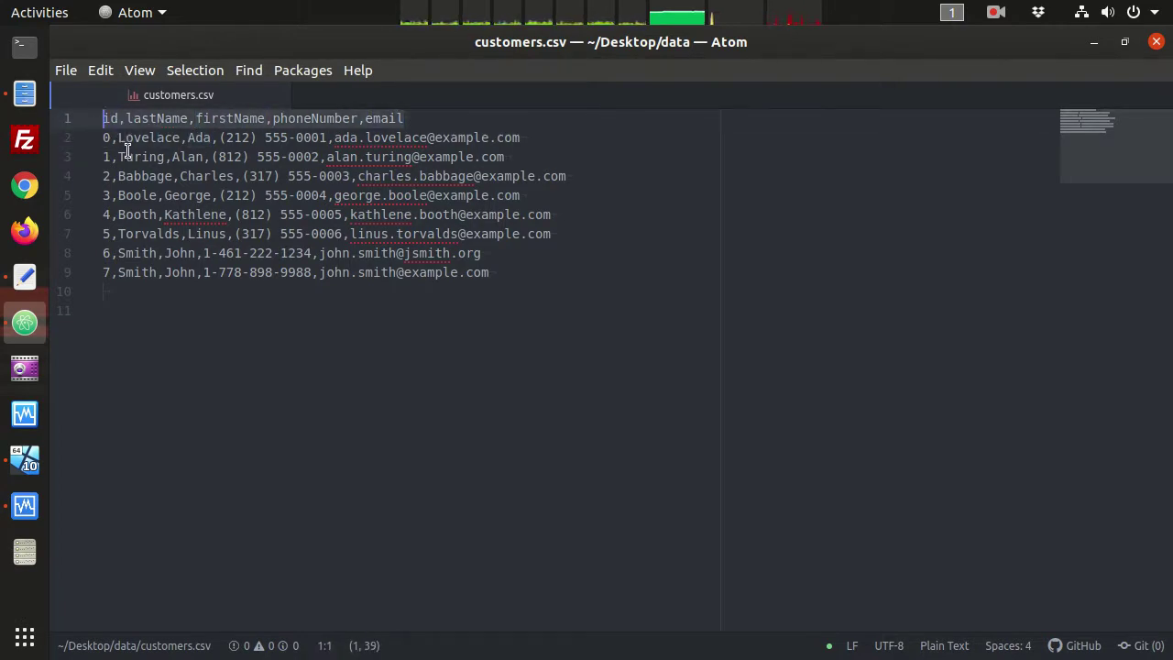
{"action": "left_click", "coordinate": [110, 118]}
{"action": "double_click", "coordinate": [109, 118]}
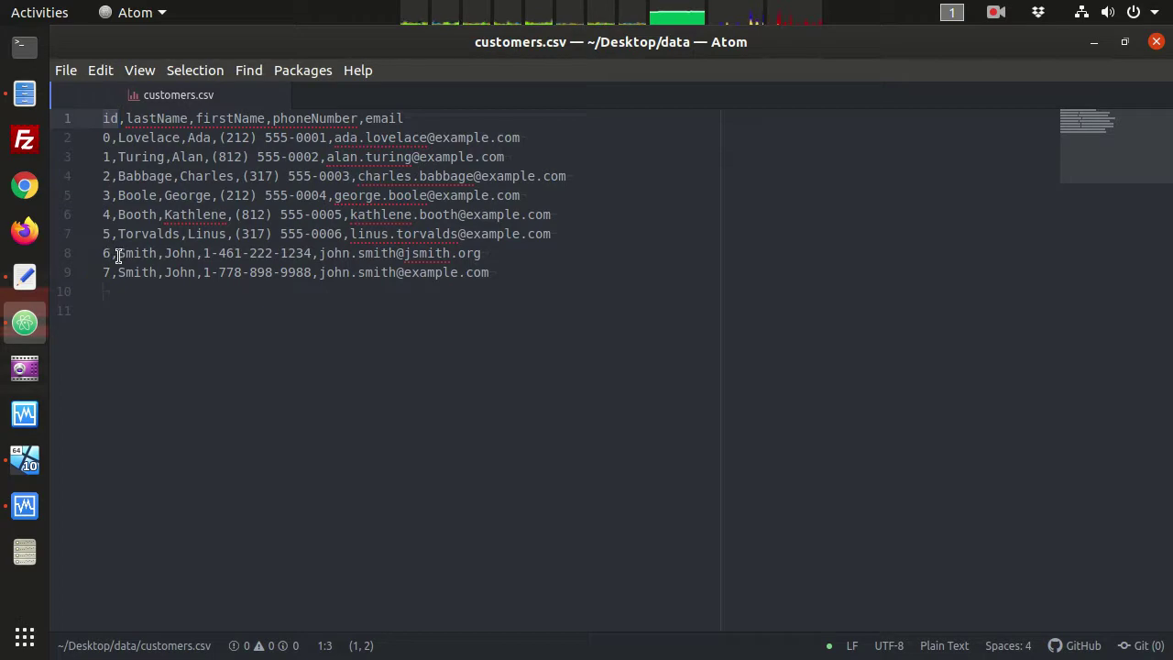
Compare the names in records 6 and 7, and check record 7's ID, phone number and email
{"action": "left_click_drag", "start_coordinate": [119, 254], "coordinate": [197, 254]}
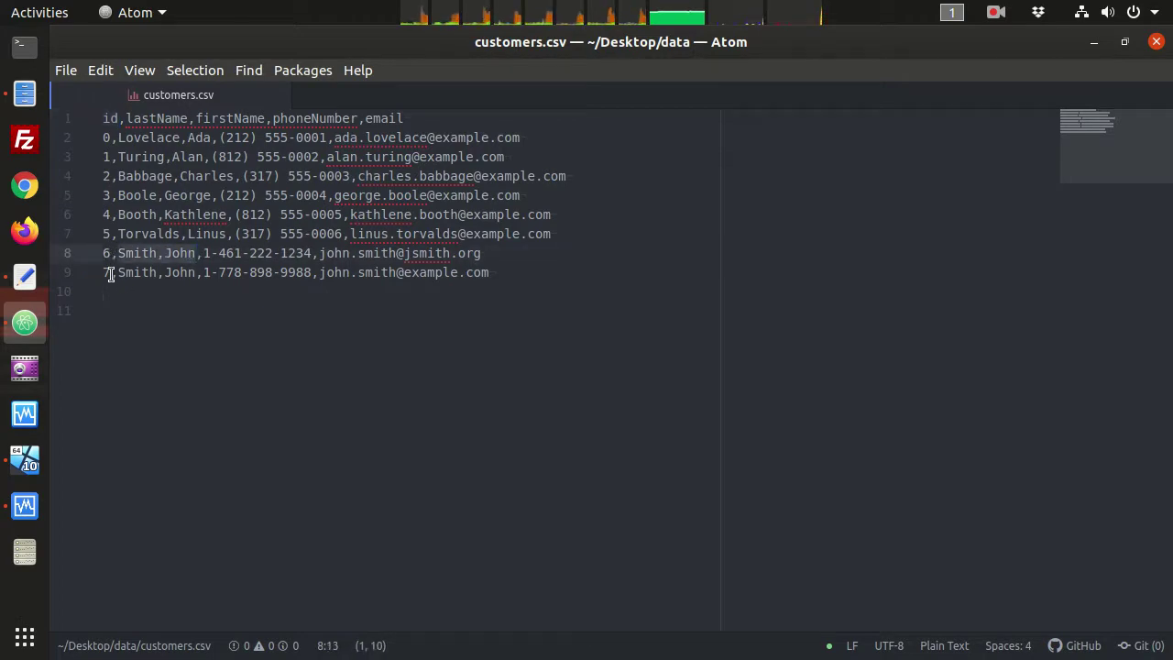
{"action": "left_click_drag", "start_coordinate": [118, 273], "coordinate": [193, 273]}
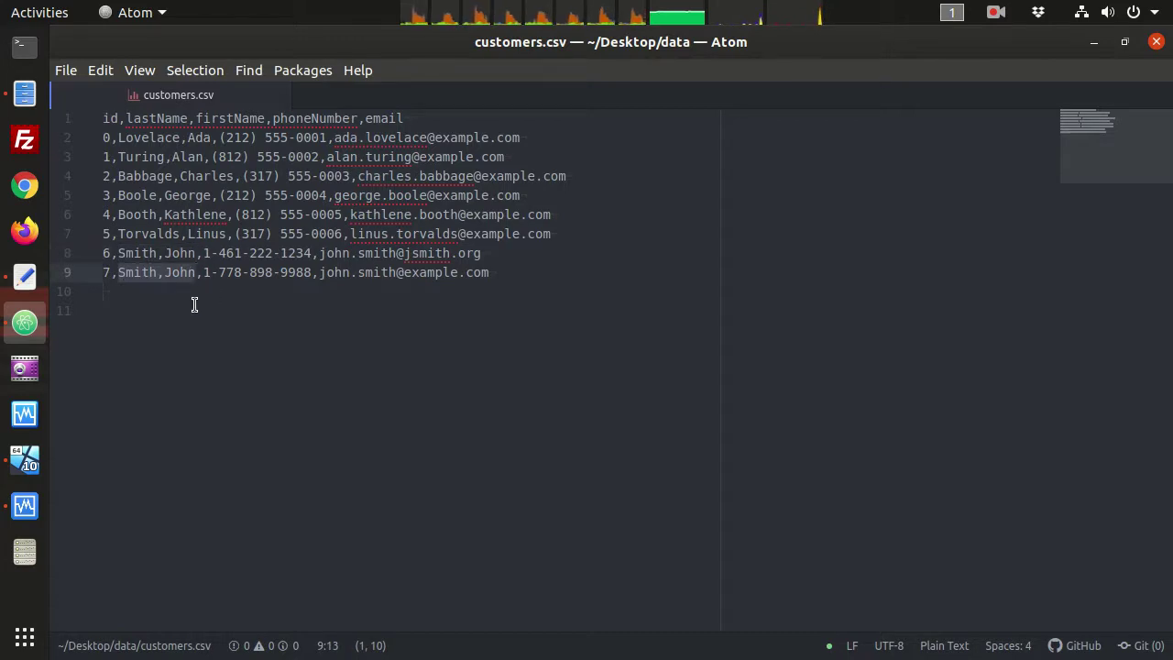
{"action": "left_click", "coordinate": [108, 273]}
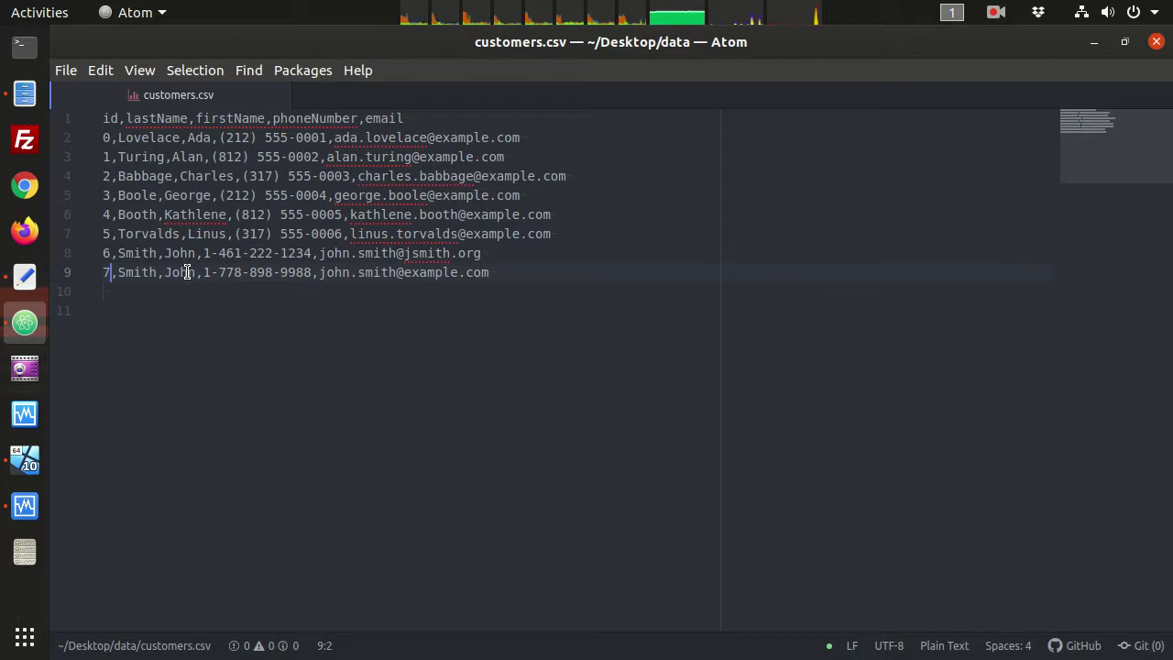
{"action": "left_click_drag", "start_coordinate": [199, 272], "coordinate": [313, 272]}
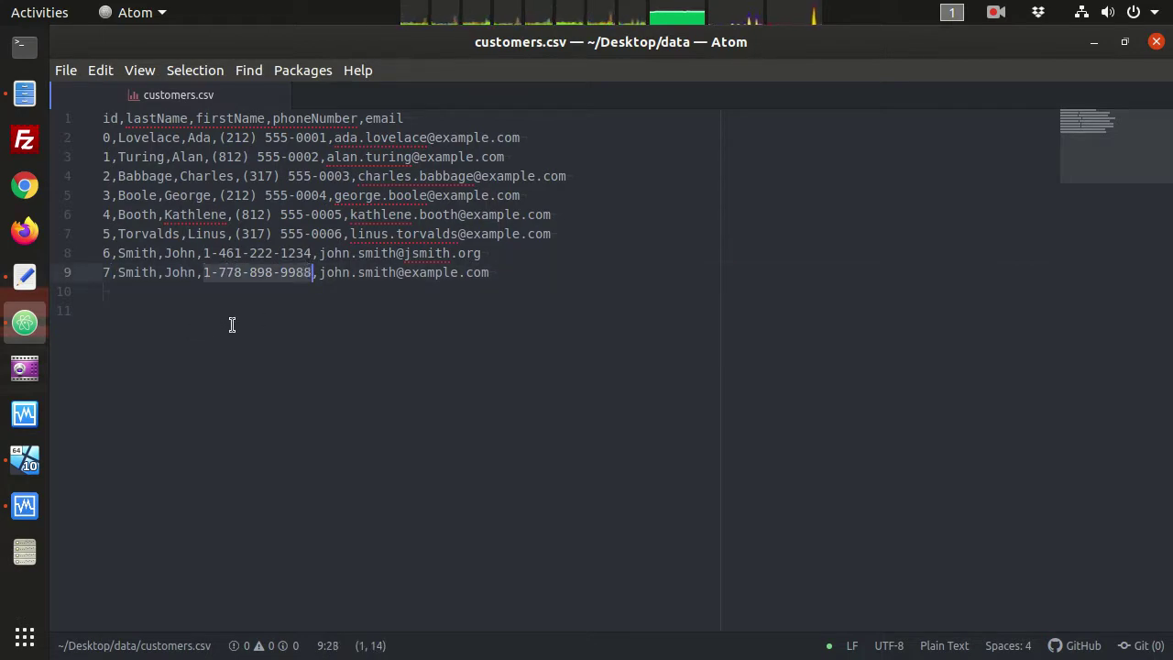
{"action": "left_click_drag", "start_coordinate": [320, 272], "coordinate": [492, 273]}
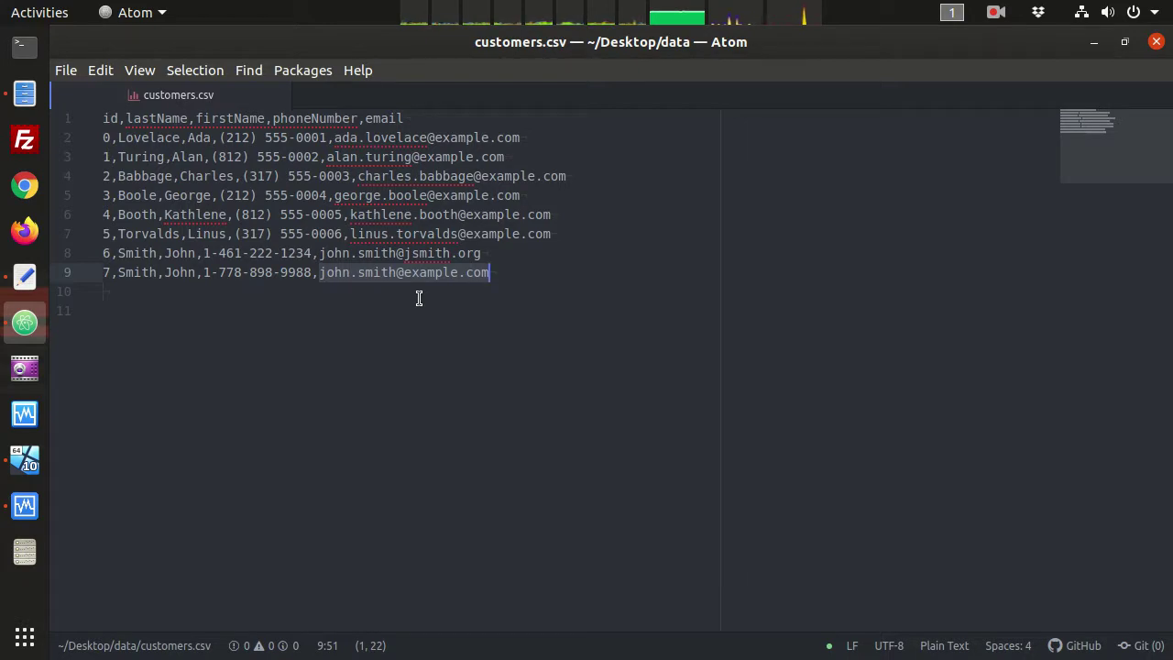
Go through the first record's ID, last name, first name and phone number one value at a time
{"action": "left_click", "coordinate": [108, 138]}
{"action": "left_click_drag", "start_coordinate": [107, 139], "coordinate": [101, 138]}
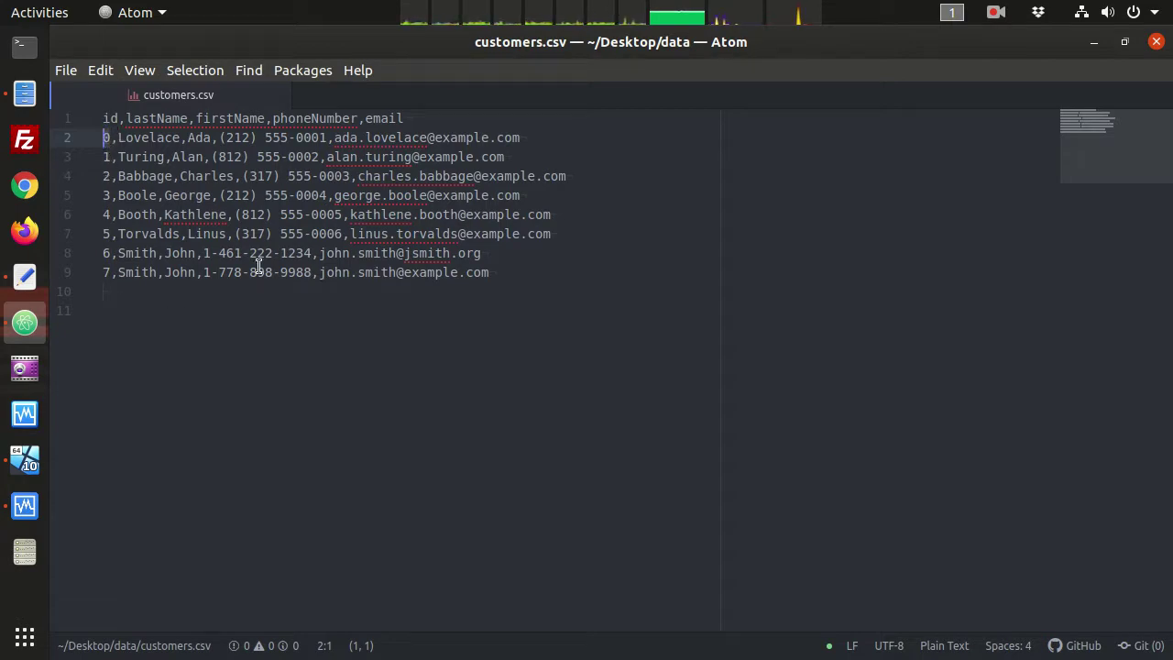
{"action": "left_click", "coordinate": [498, 271]}
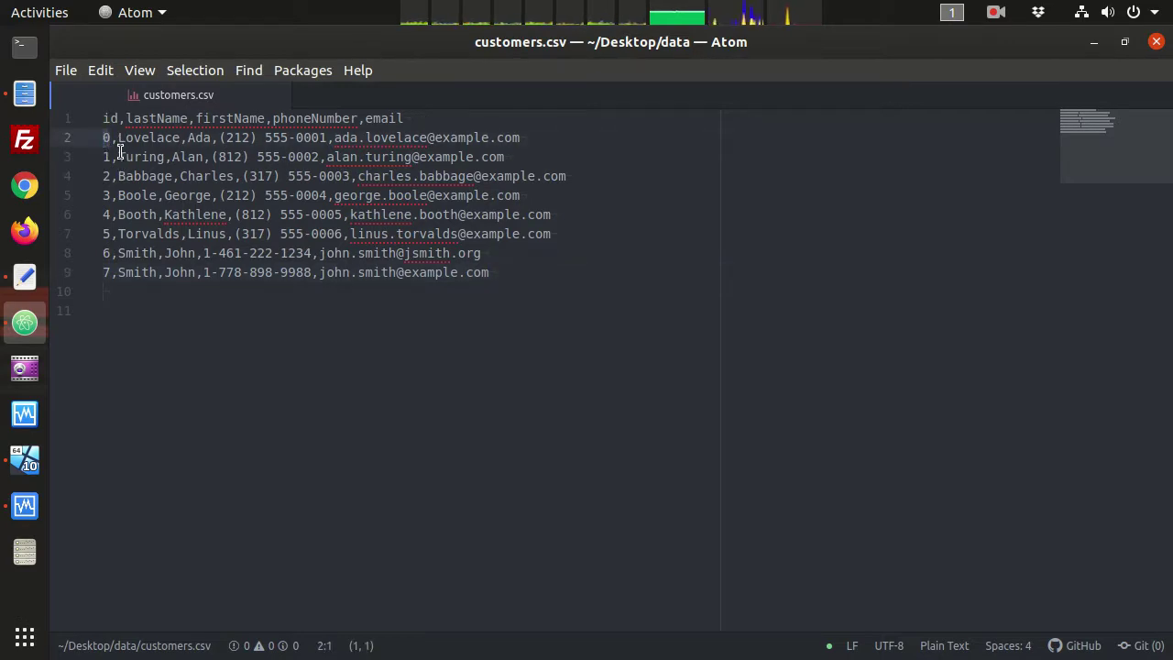
{"action": "left_click_drag", "start_coordinate": [117, 138], "coordinate": [182, 137]}
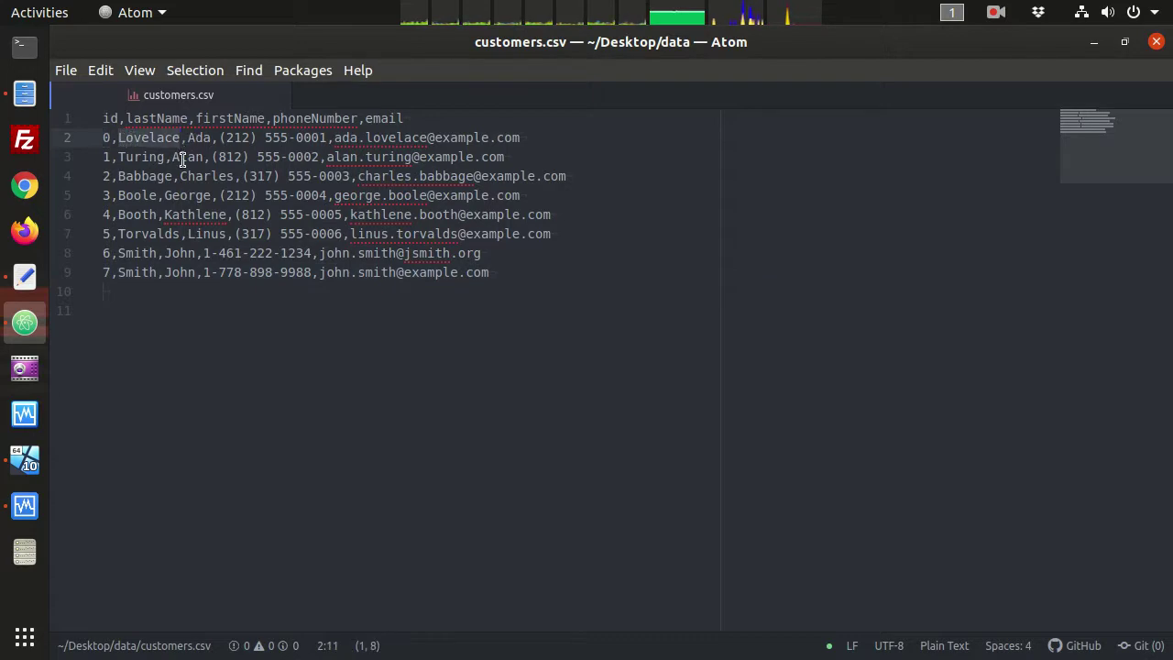
{"action": "left_click", "coordinate": [186, 137]}
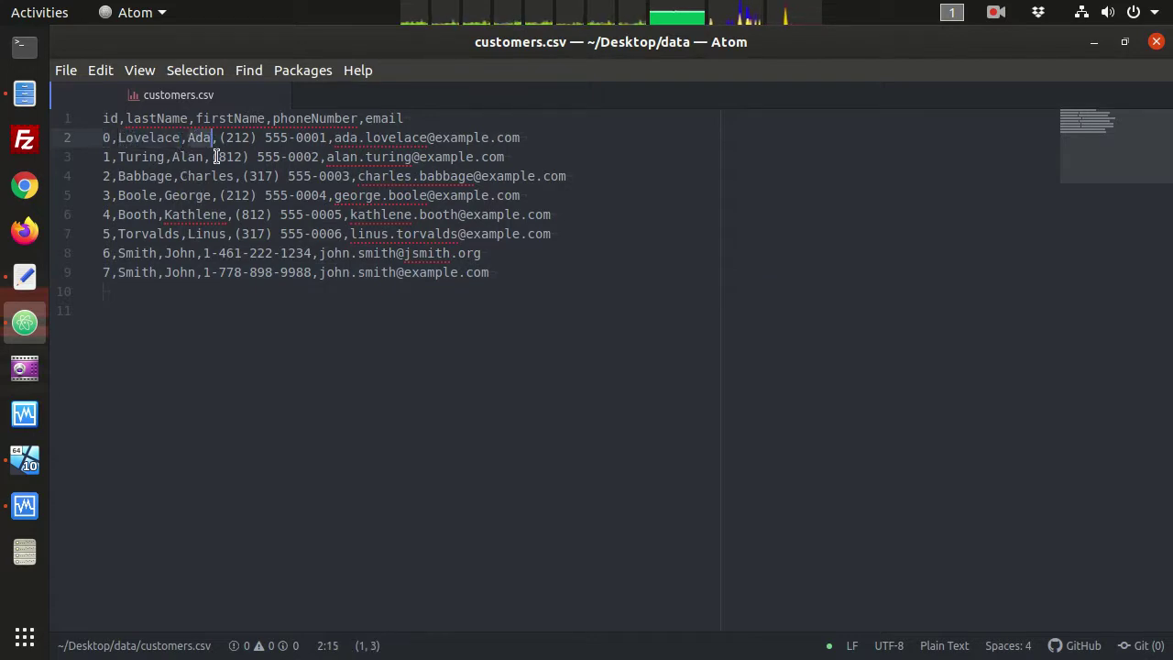
{"action": "left_click", "coordinate": [221, 137]}
{"action": "left_click_drag", "start_coordinate": [230, 138], "coordinate": [325, 138]}
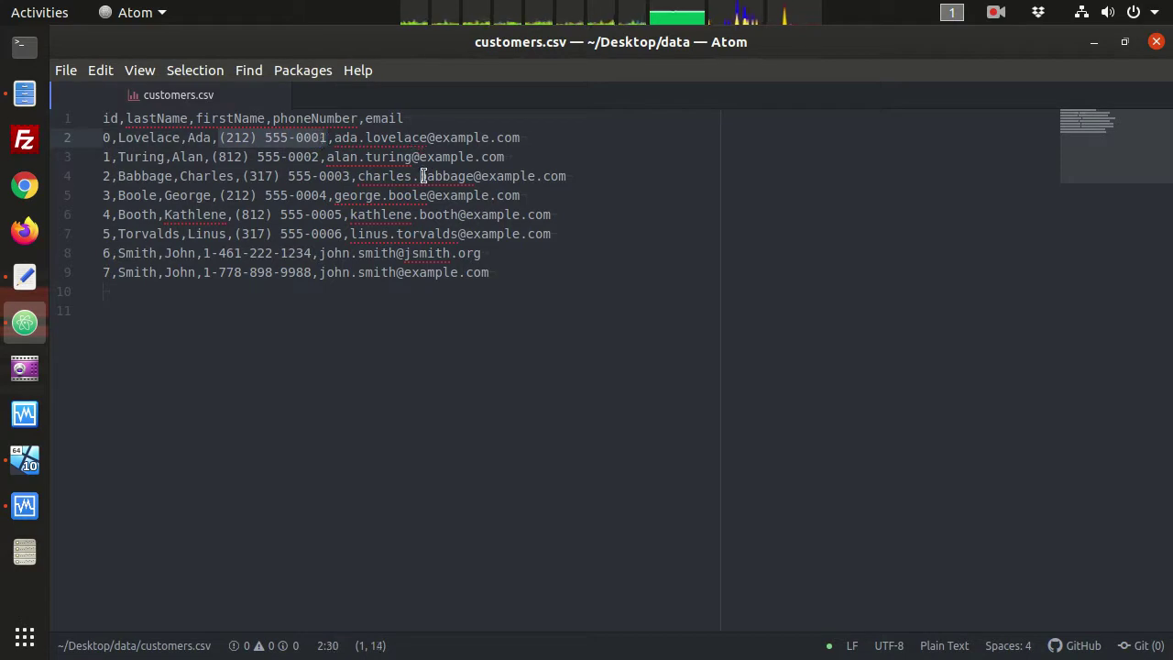
Add a line after the last record with ID 7 and a customer's first name before the last name, and compare it with the lastName header
{"action": "left_click", "coordinate": [504, 274]}
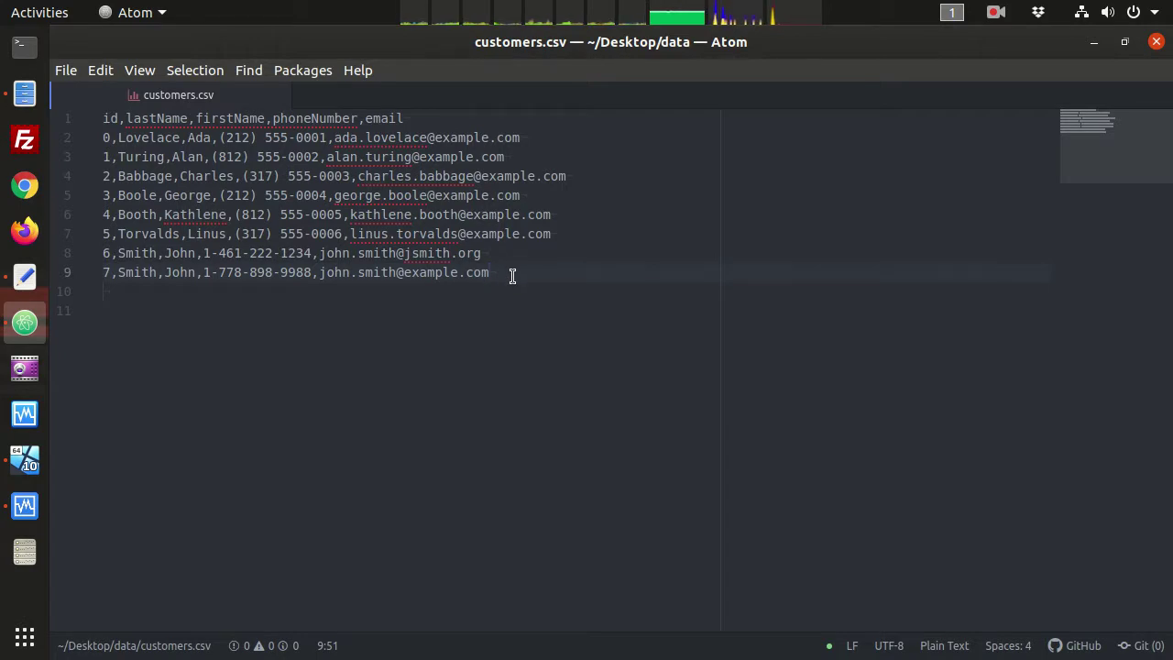
{"action": "key", "text": "Return"}
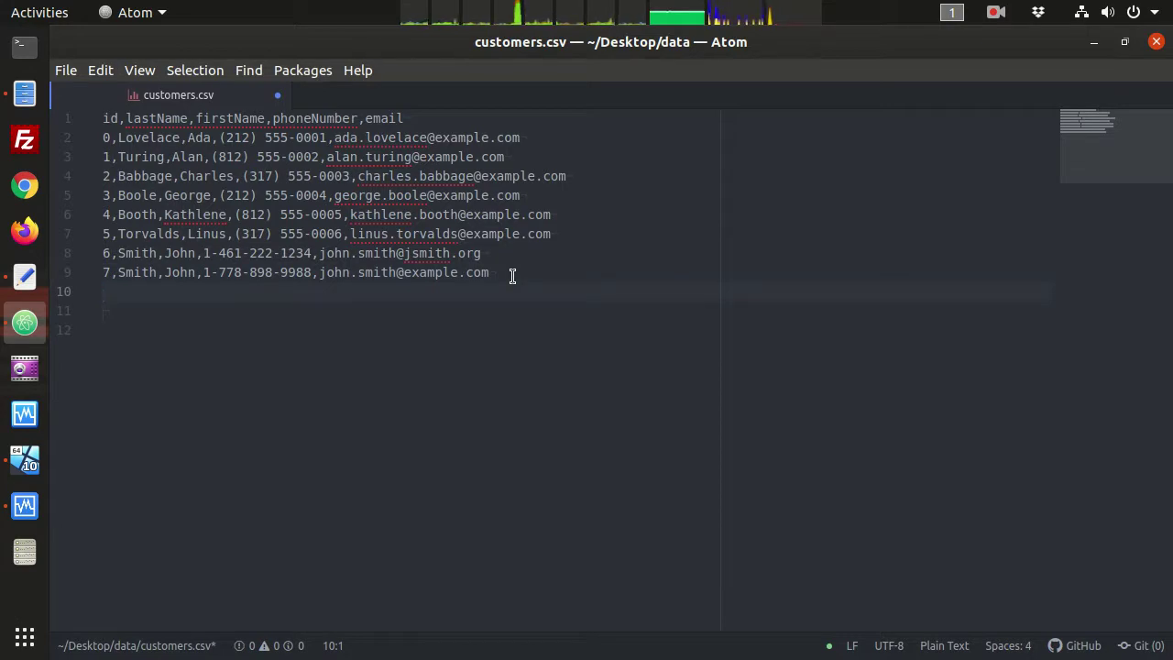
{"action": "type", "text": "8"}
{"action": "type", "text": "7,"}
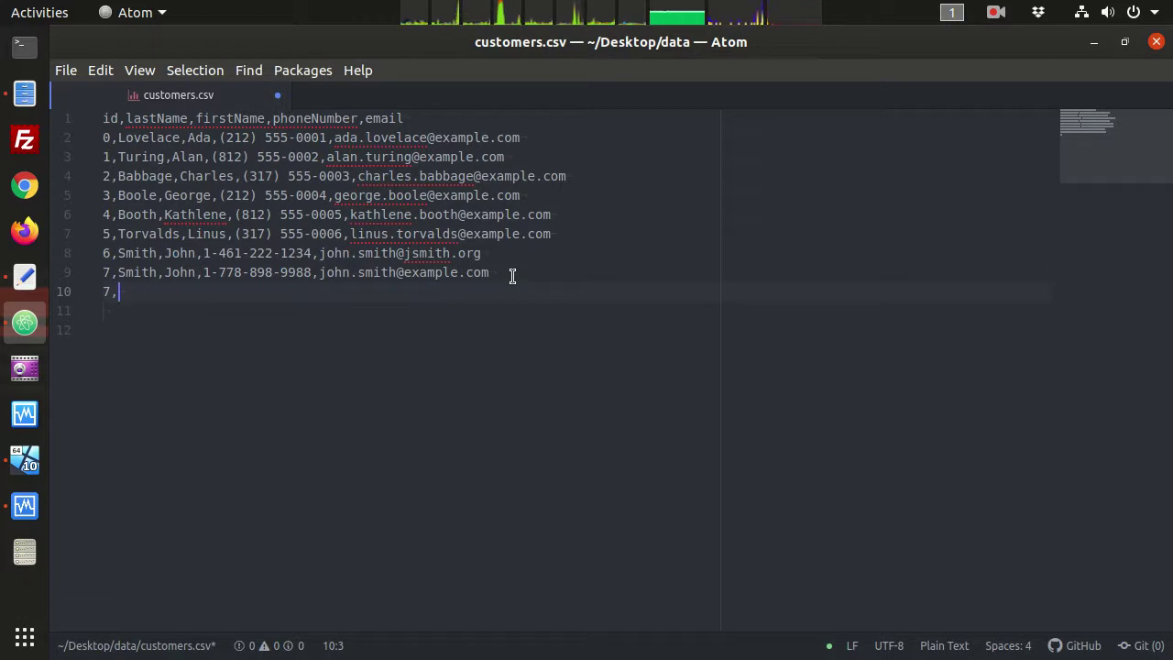
{"action": "type", "text": "Joh"}
{"action": "key", "text": "BackSpace"}
{"action": "key", "text": "BackSpace"}
{"action": "key", "text": "BackSpace"}
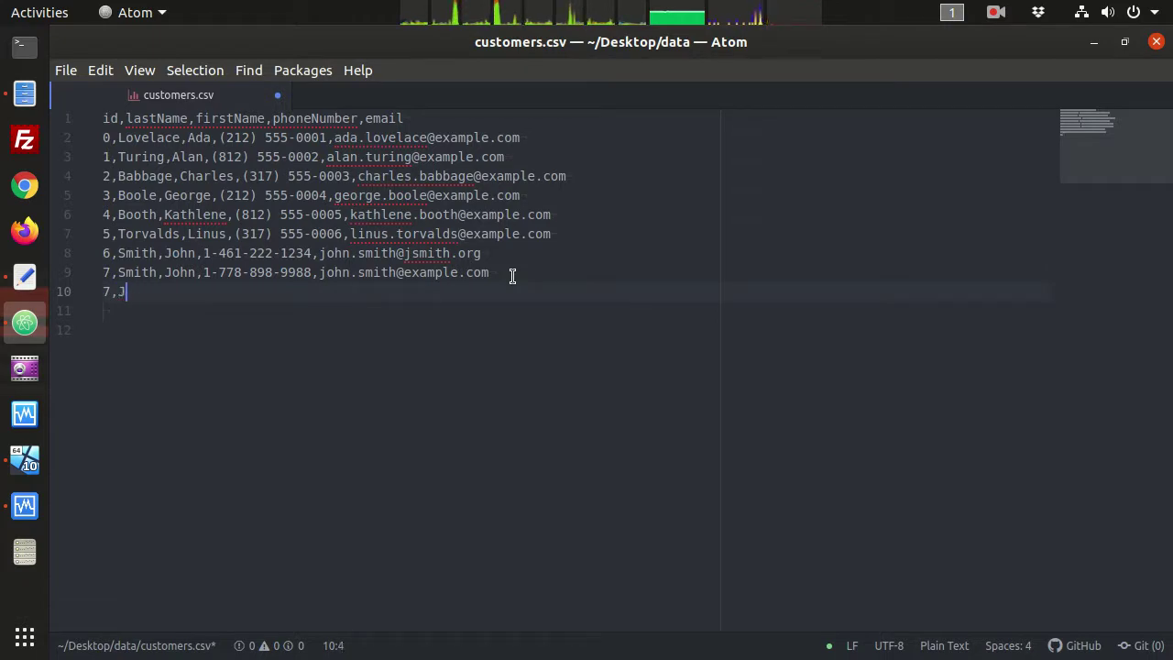
{"action": "type", "text": "John,Doe"}
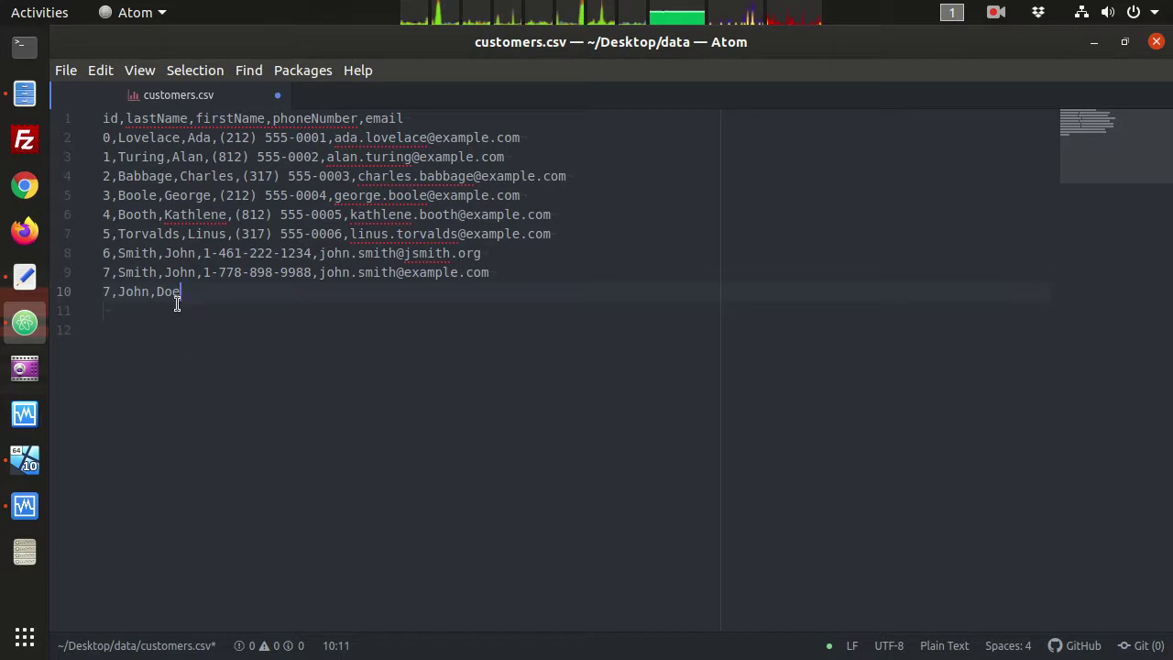
{"action": "double_click", "coordinate": [120, 293]}
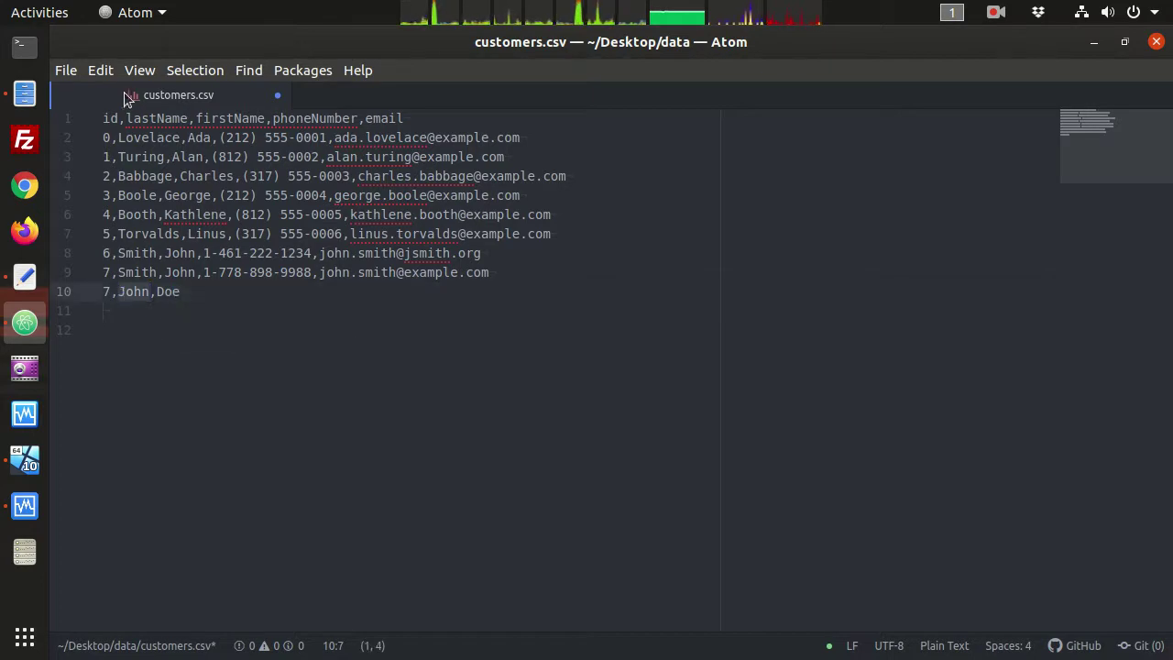
{"action": "double_click", "coordinate": [153, 119]}
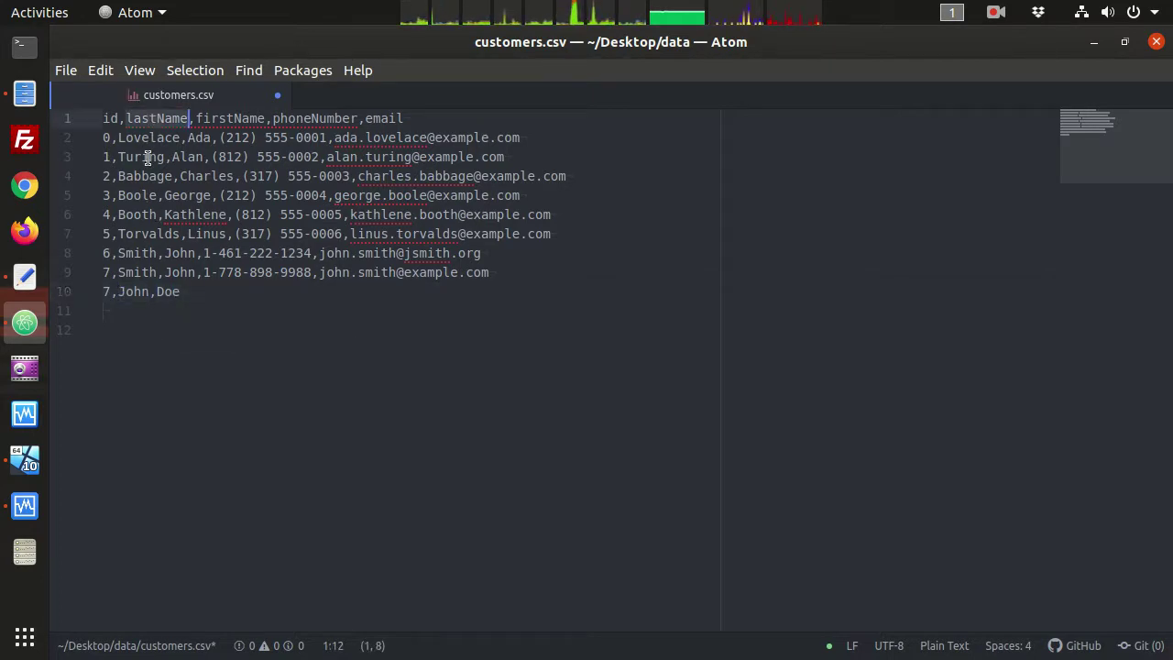
Recheck the separating comma and the last name in the newly added final record
{"action": "left_click", "coordinate": [156, 291]}
{"action": "key", "text": "BackSpace"}
{"action": "type", "text": ","}
{"action": "left_click_drag", "start_coordinate": [157, 291], "coordinate": [189, 289]}
{"action": "left_click", "coordinate": [189, 289]}
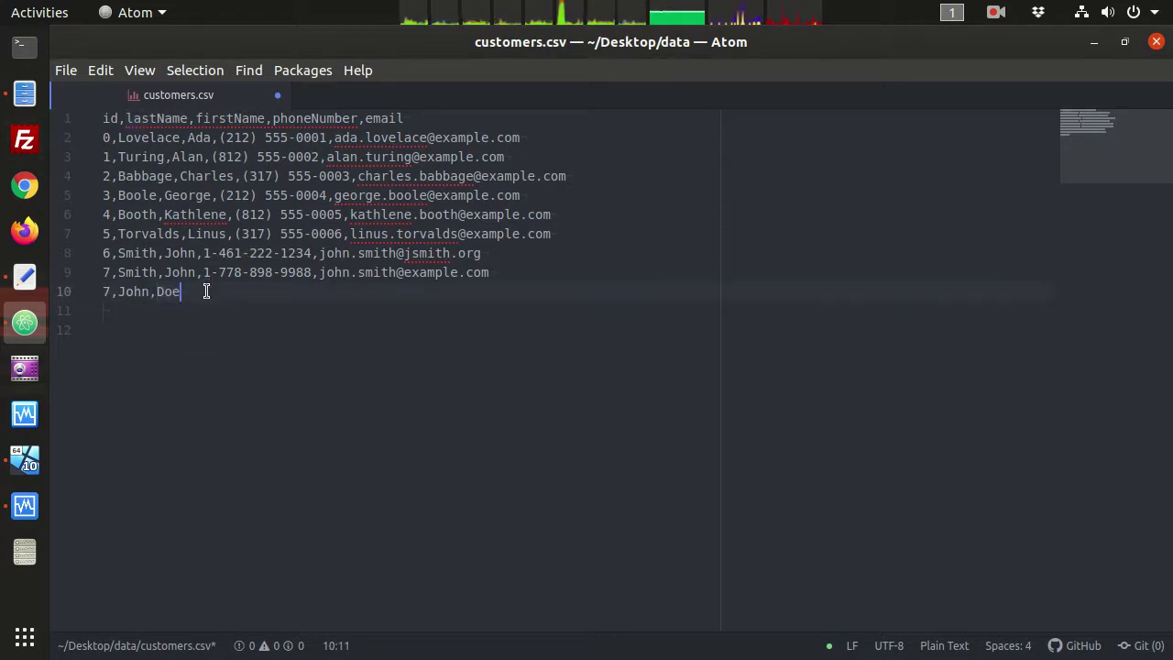
Append a comma-separated phone number and email address to the new final record
{"action": "type", "text": ","}
{"action": "key", "text": "BackSpace"}
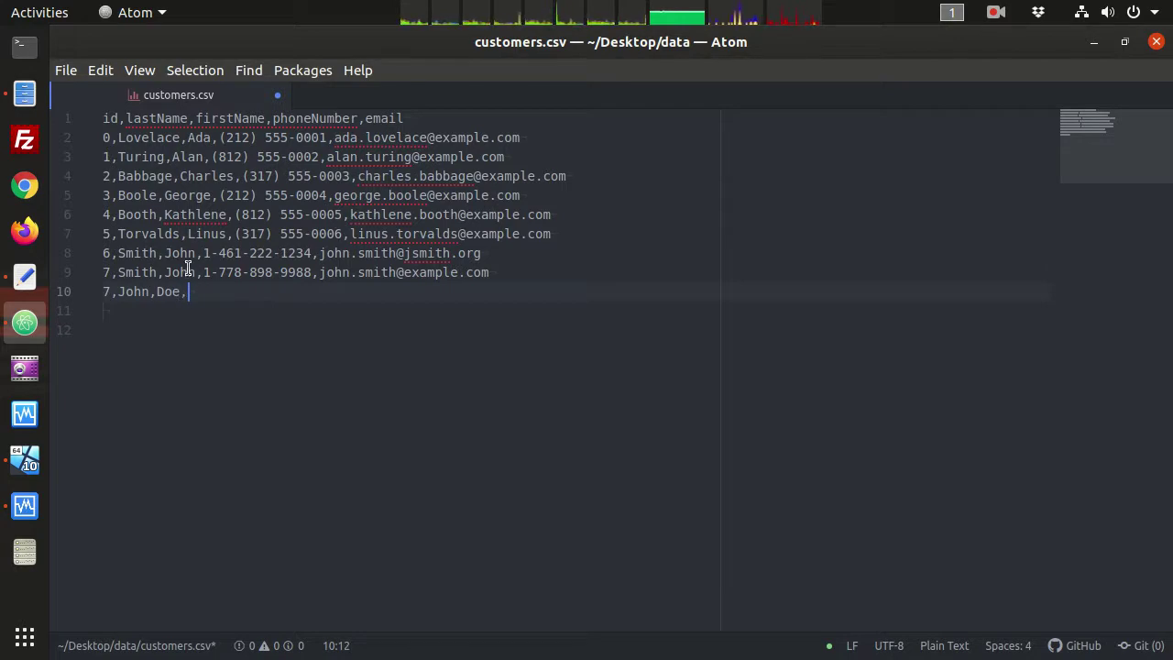
{"action": "type", "text": "1"}
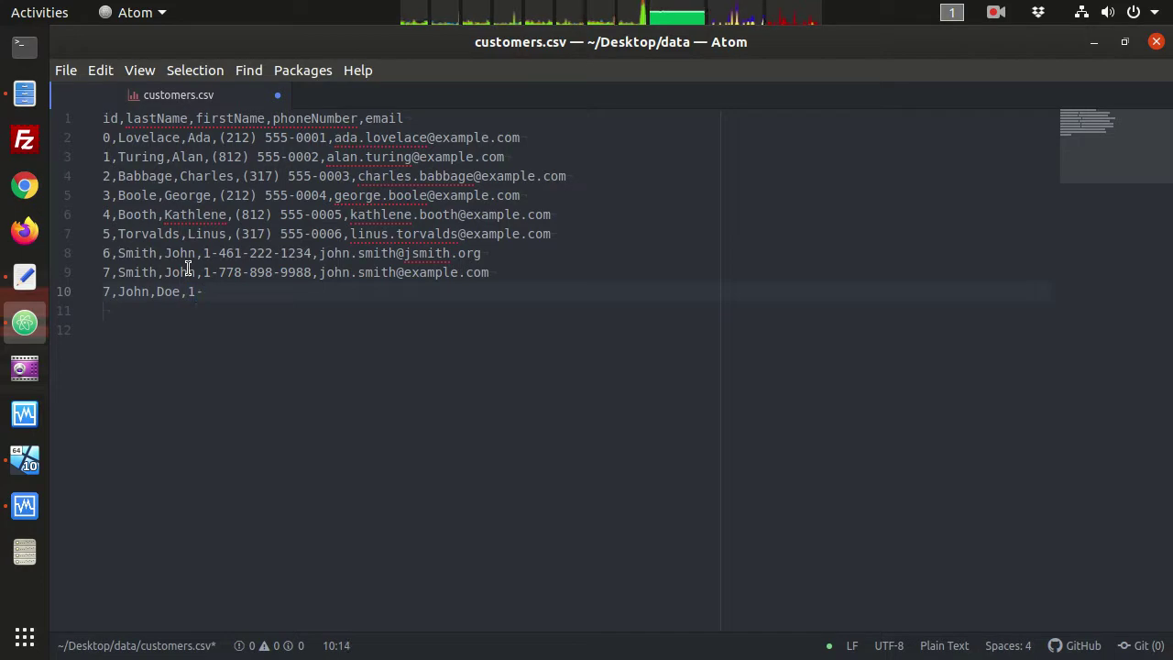
{"action": "type", "text": "-123-4567,"}
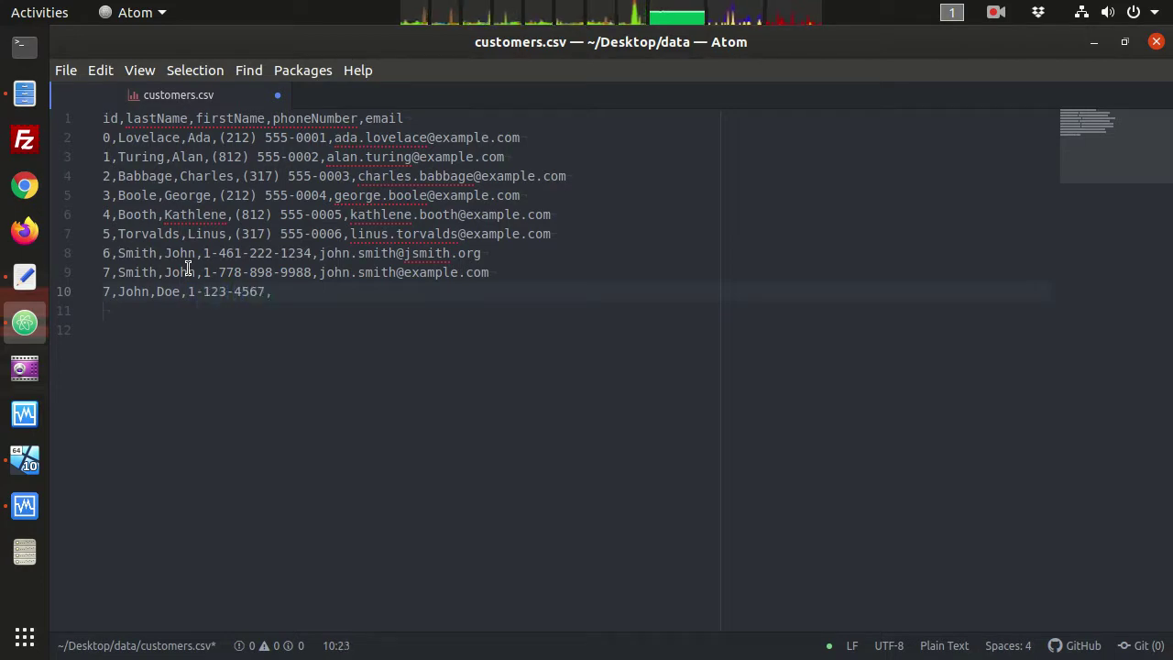
{"action": "type", "text": "jd"}
{"action": "key", "text": "BackSpace"}
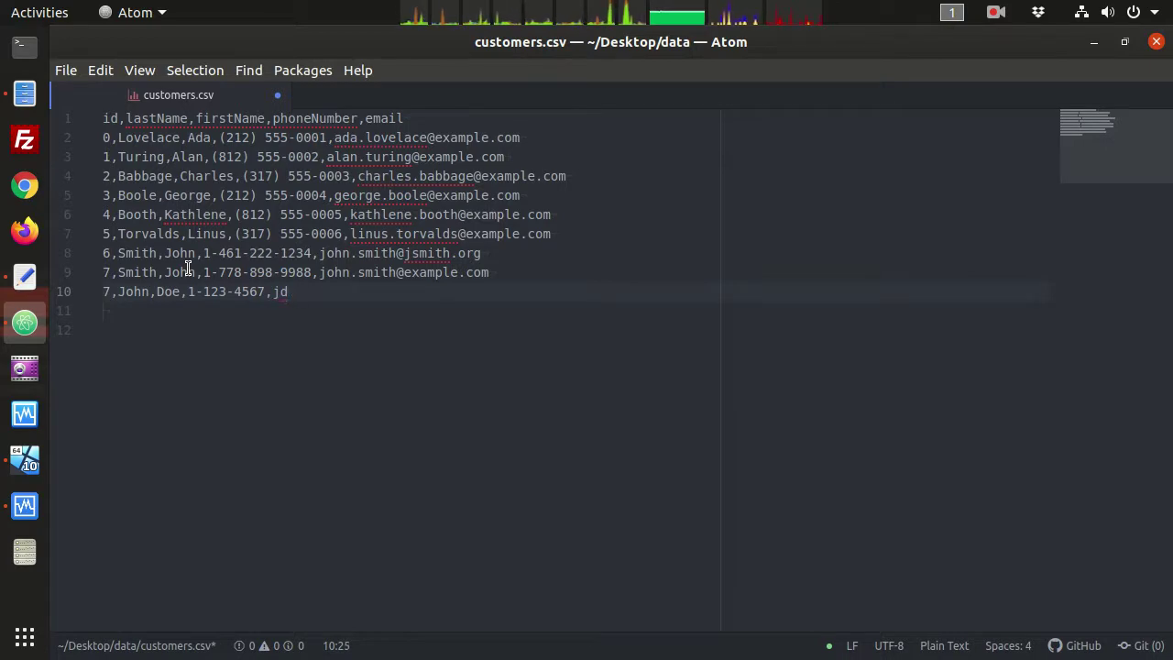
{"action": "type", "text": "@example.com"}
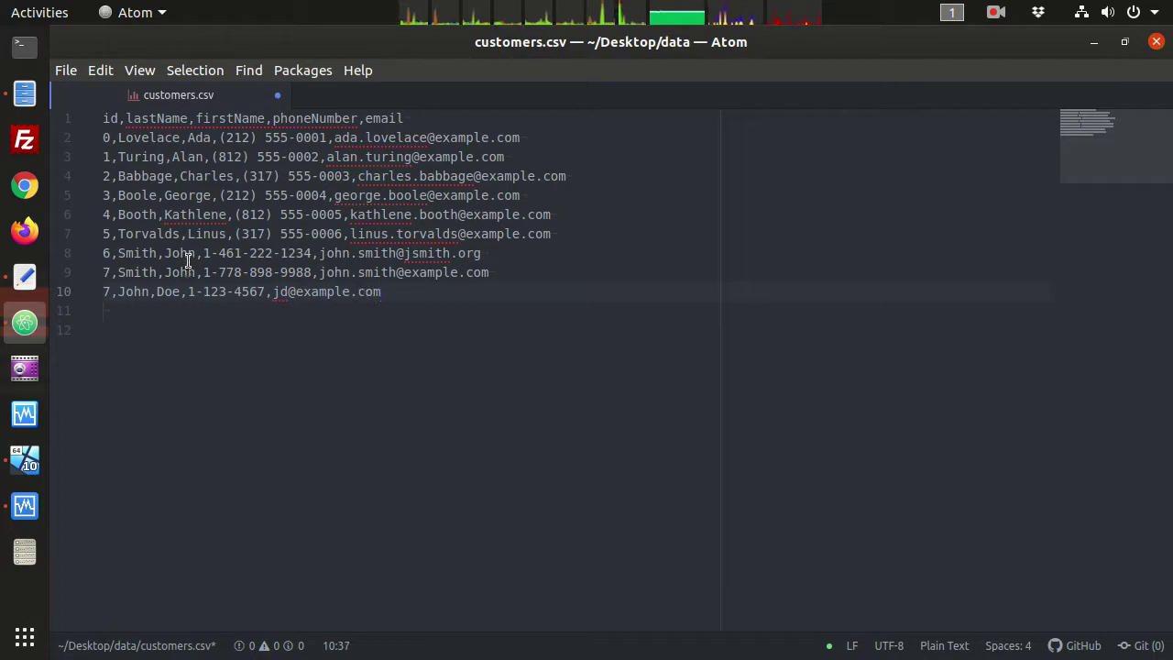
Go through the new record's first name, last name, phone number and email one value at a time
{"action": "double_click", "coordinate": [131, 292]}
{"action": "left_click", "coordinate": [166, 292]}
{"action": "double_click", "coordinate": [167, 292]}
{"action": "left_click", "coordinate": [209, 293]}
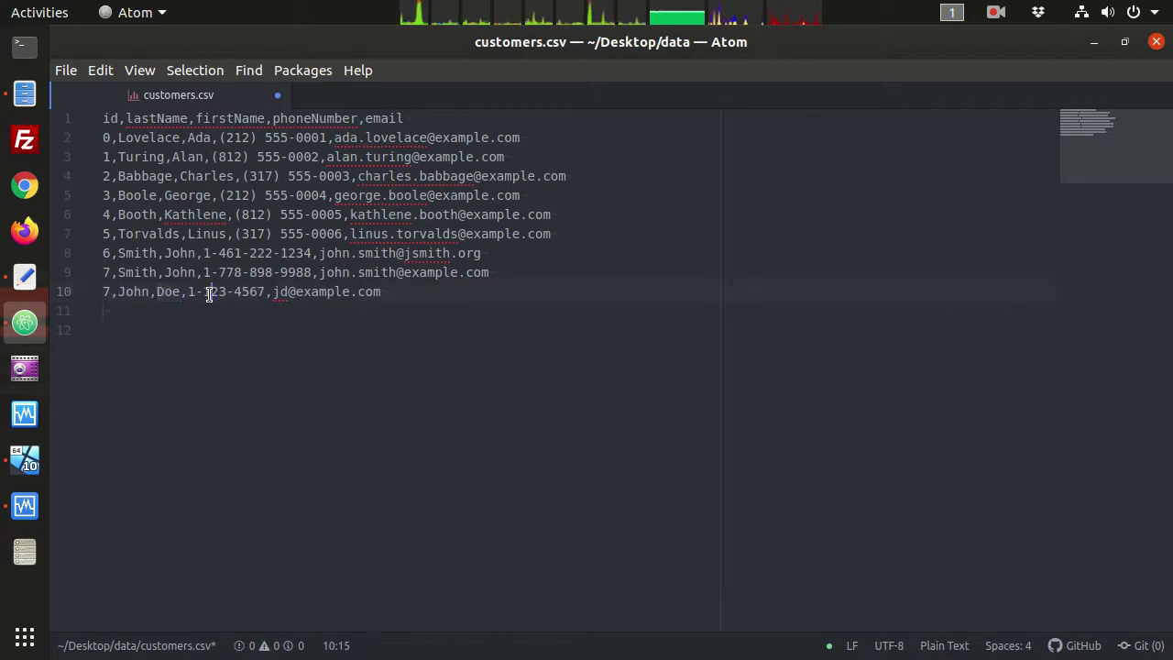
{"action": "left_click_drag", "start_coordinate": [280, 292], "coordinate": [409, 293]}
{"action": "left_click", "coordinate": [407, 295]}
Try 9 as the new record's ID, set it back to 7 and save customers.csv
{"action": "left_click_drag", "start_coordinate": [110, 291], "coordinate": [103, 292]}
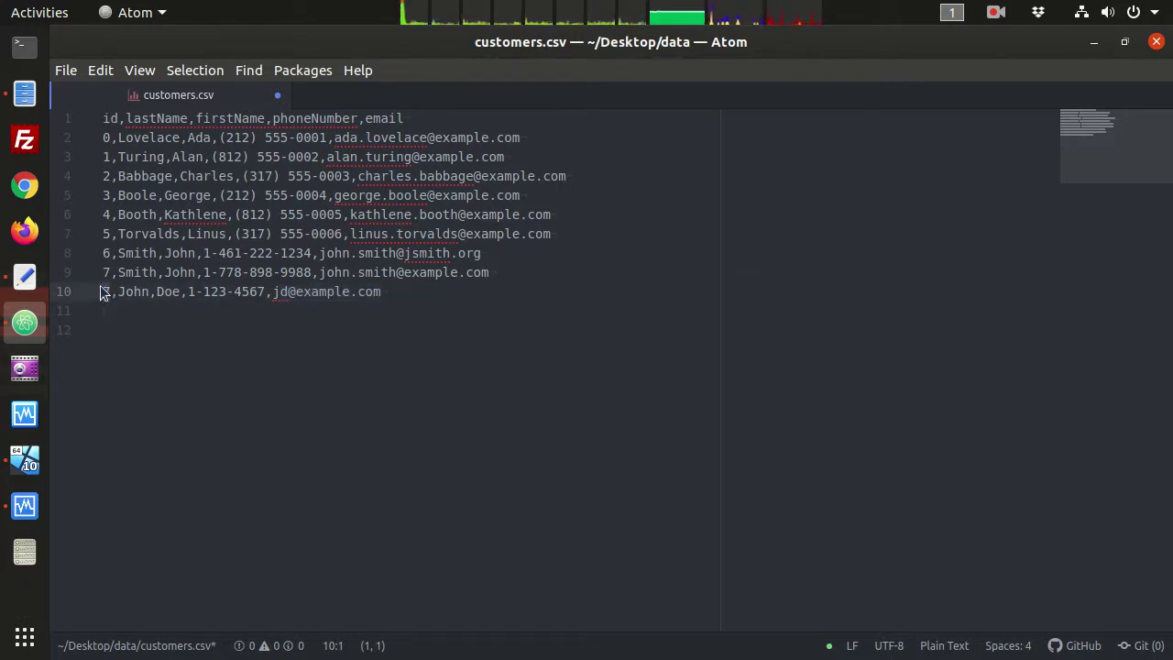
{"action": "left_click", "coordinate": [108, 291]}
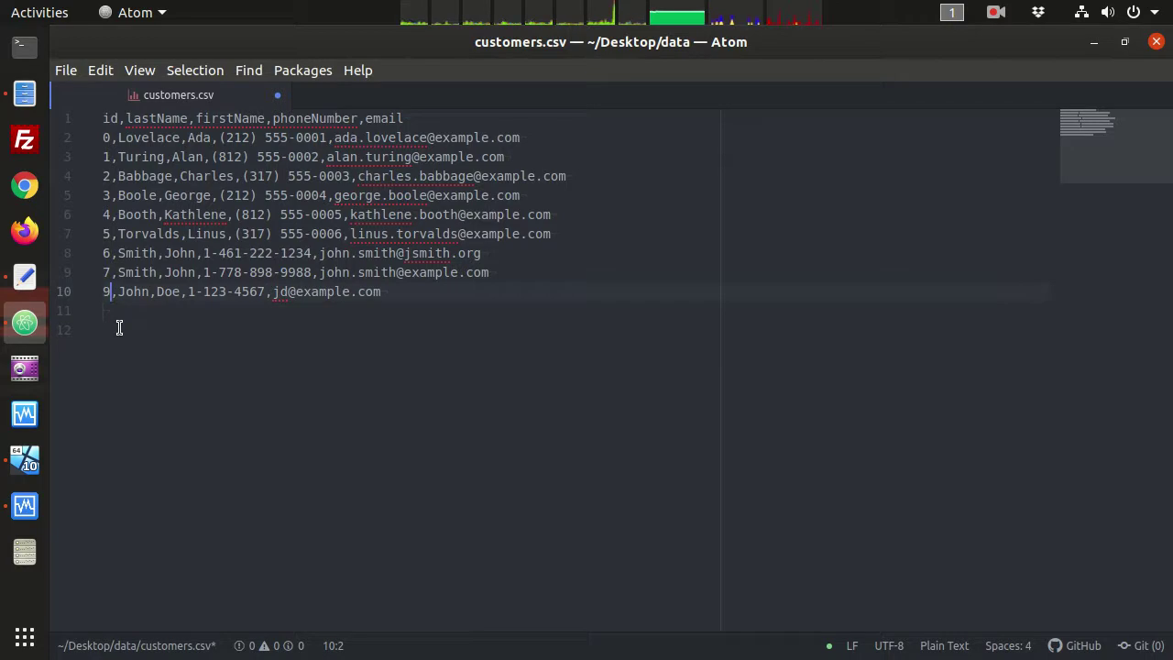
{"action": "key", "text": "BackSpace"}
{"action": "type", "text": "7"}
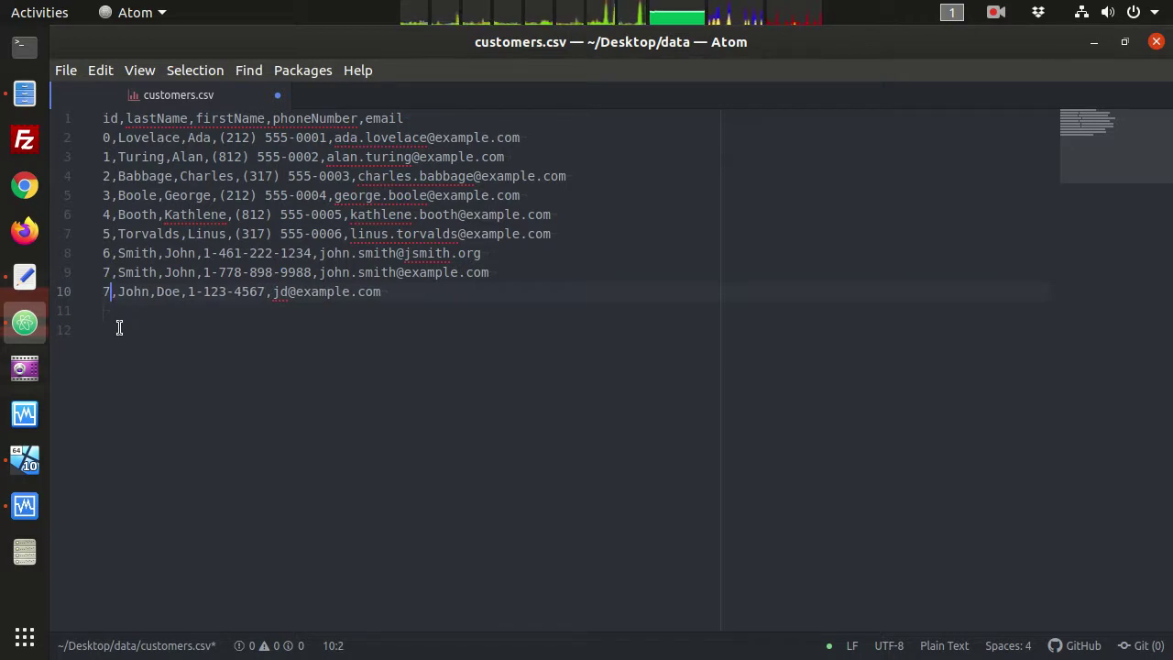
{"action": "key", "text": "ctrl+s"}
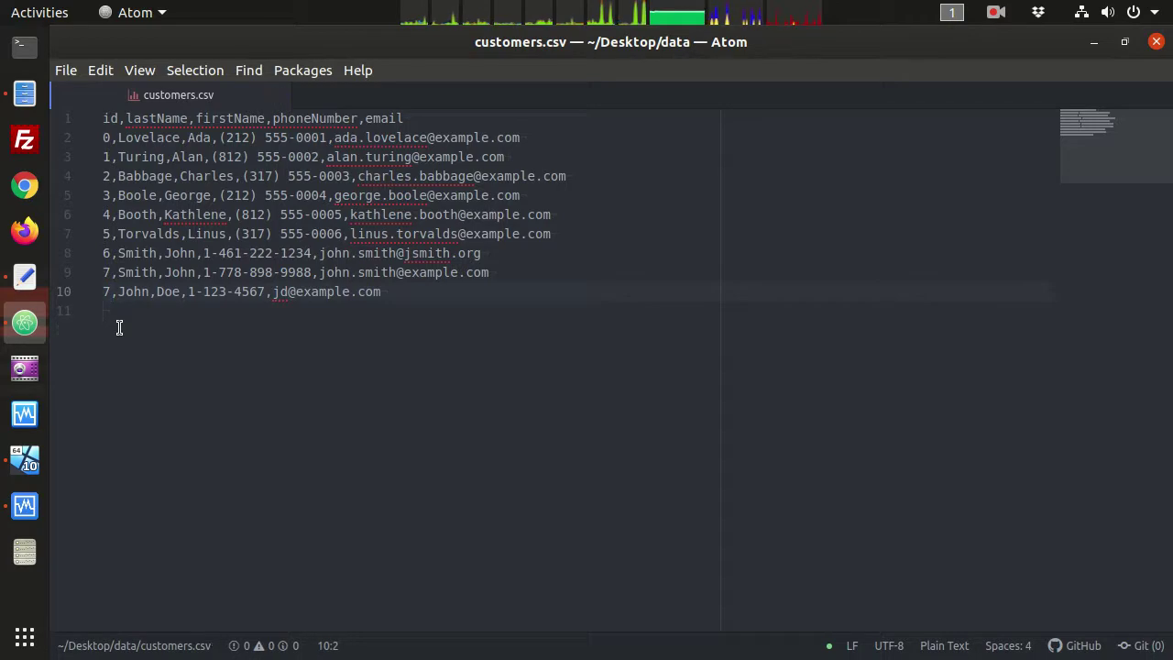
Delete the whole added record on line 10 and save customers.csv
{"action": "left_click", "coordinate": [408, 291]}
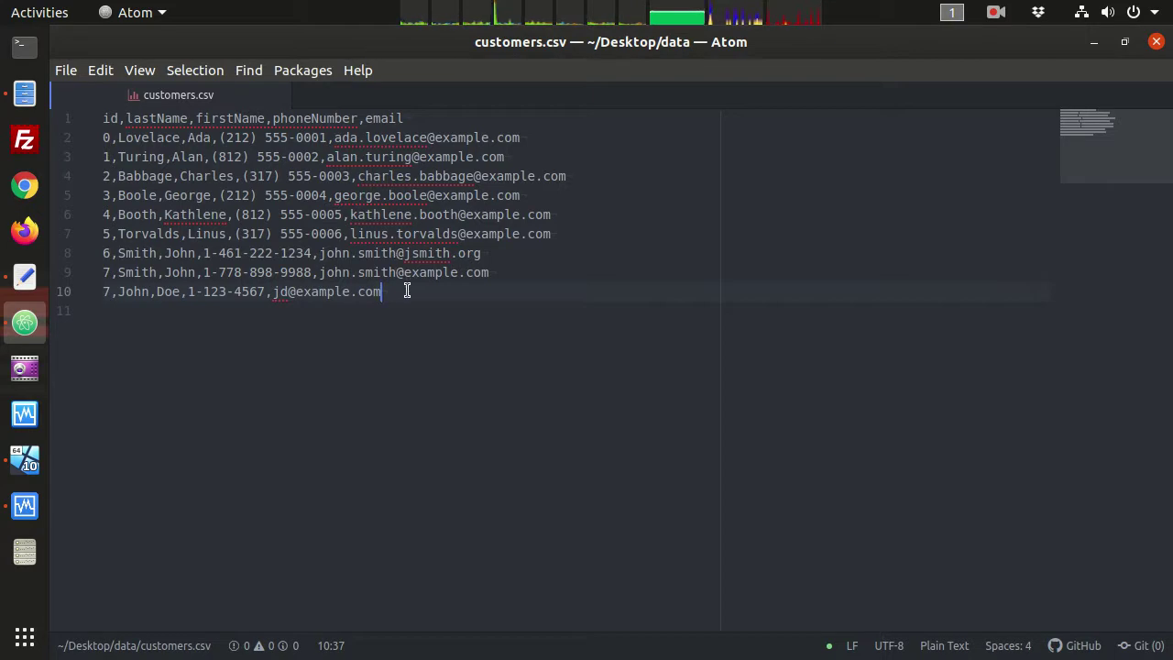
{"action": "left_click_drag", "start_coordinate": [407, 291], "coordinate": [100, 289]}
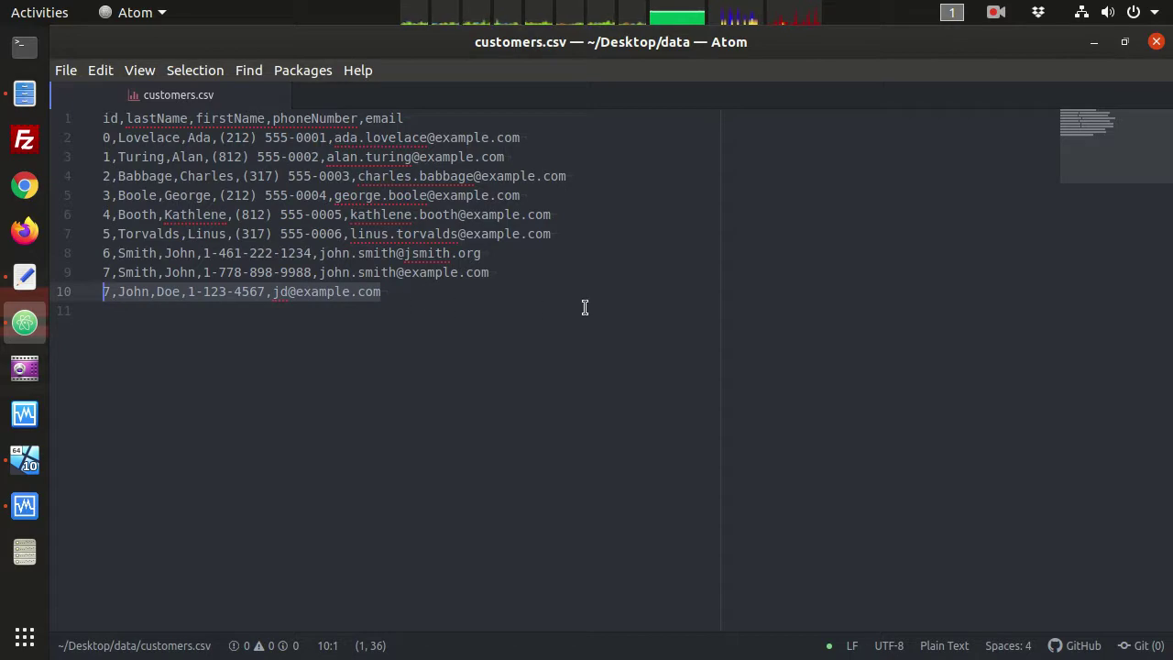
{"action": "key", "text": "BackSpace"}
{"action": "key", "text": "BackSpace"}
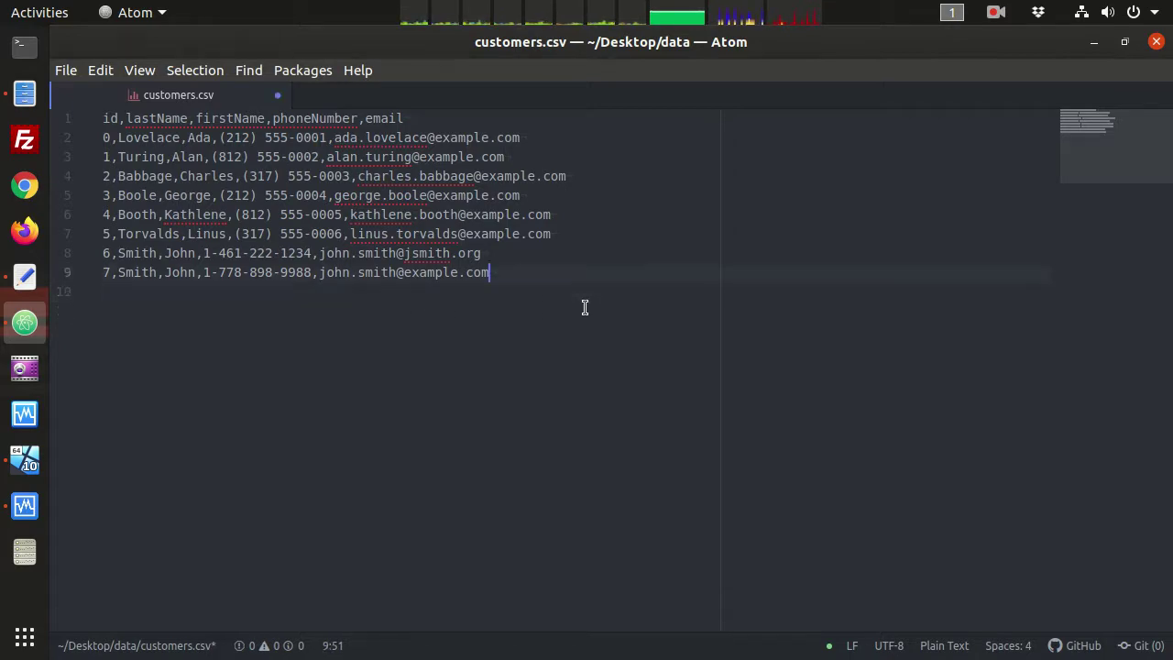
{"action": "key", "text": "ctrl+s"}
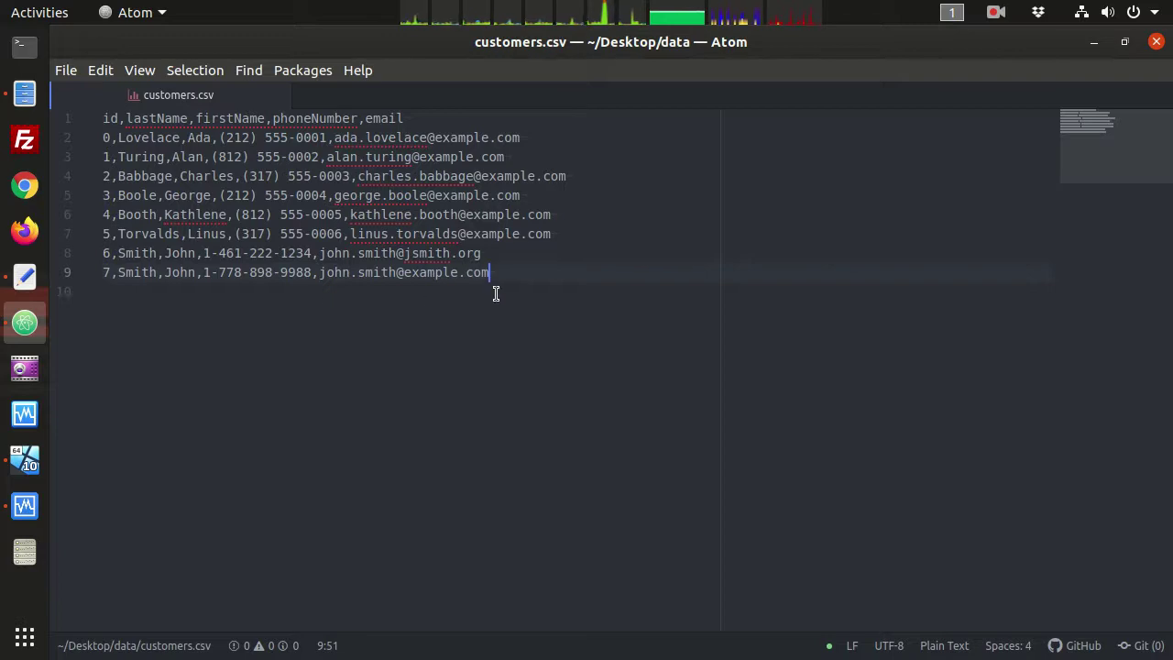
Minimize the editor and open customers.txt from the data folder with Atom
{"action": "left_click", "coordinate": [1095, 43]}
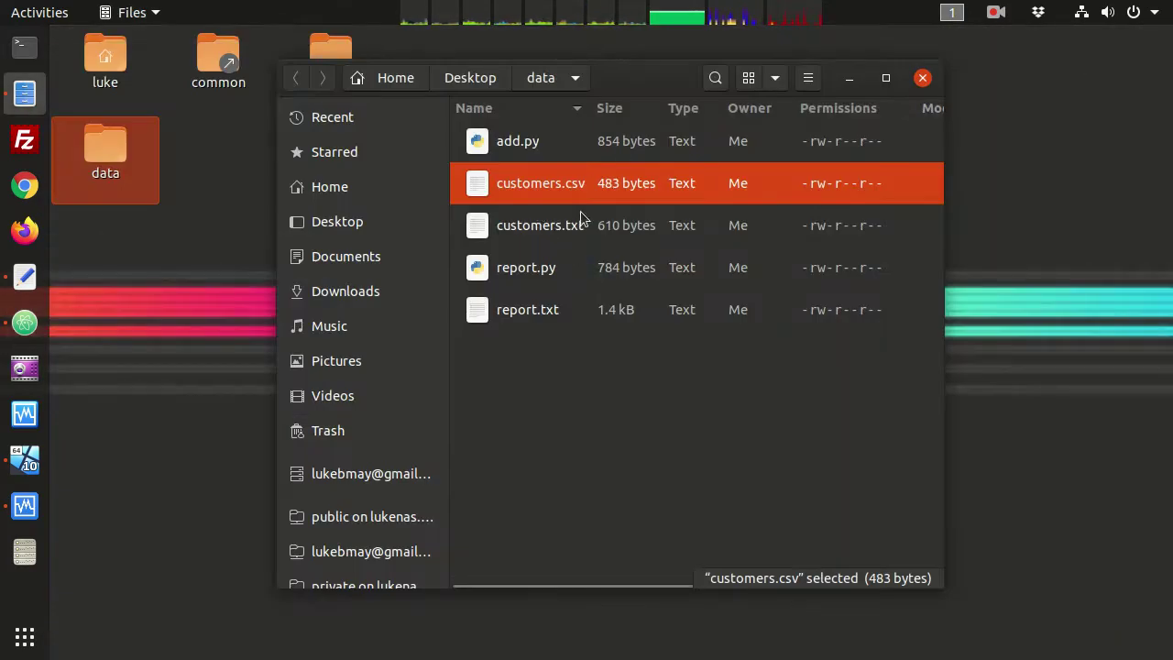
{"action": "right_click", "coordinate": [539, 229]}
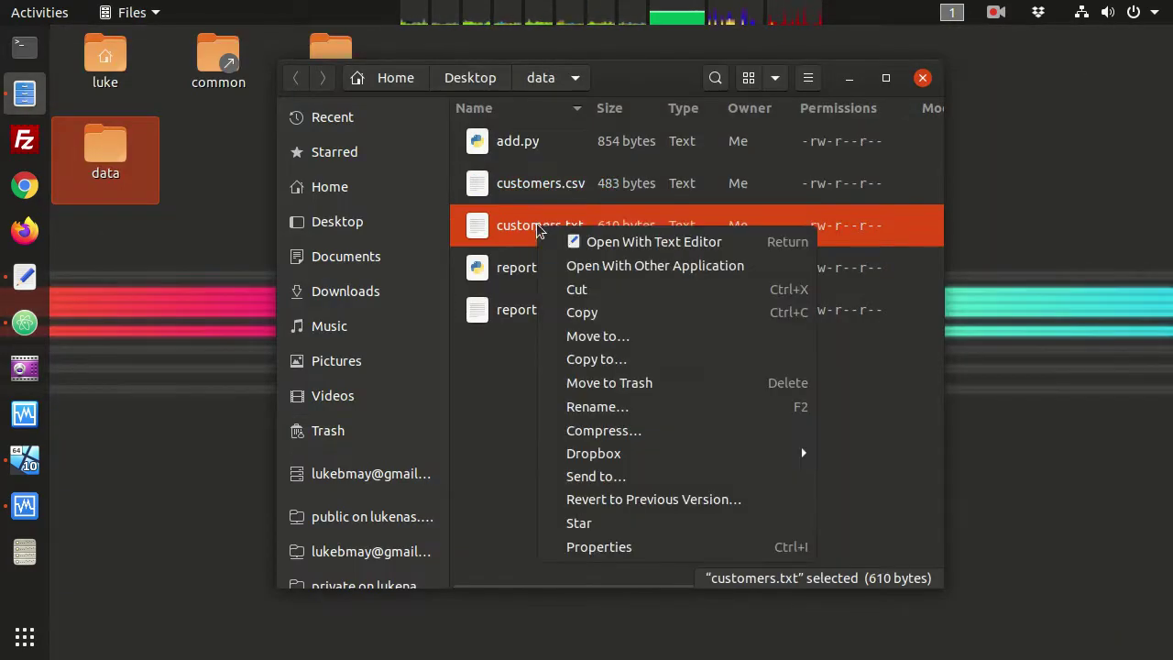
{"action": "left_click", "coordinate": [644, 265]}
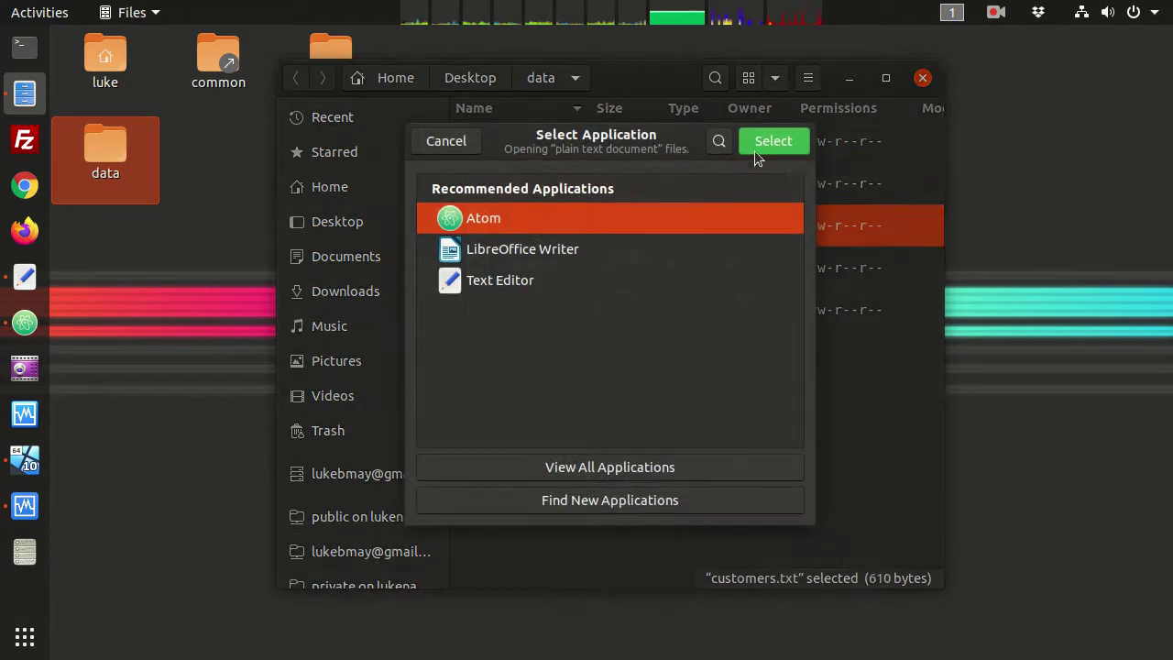
{"action": "left_click", "coordinate": [761, 143]}
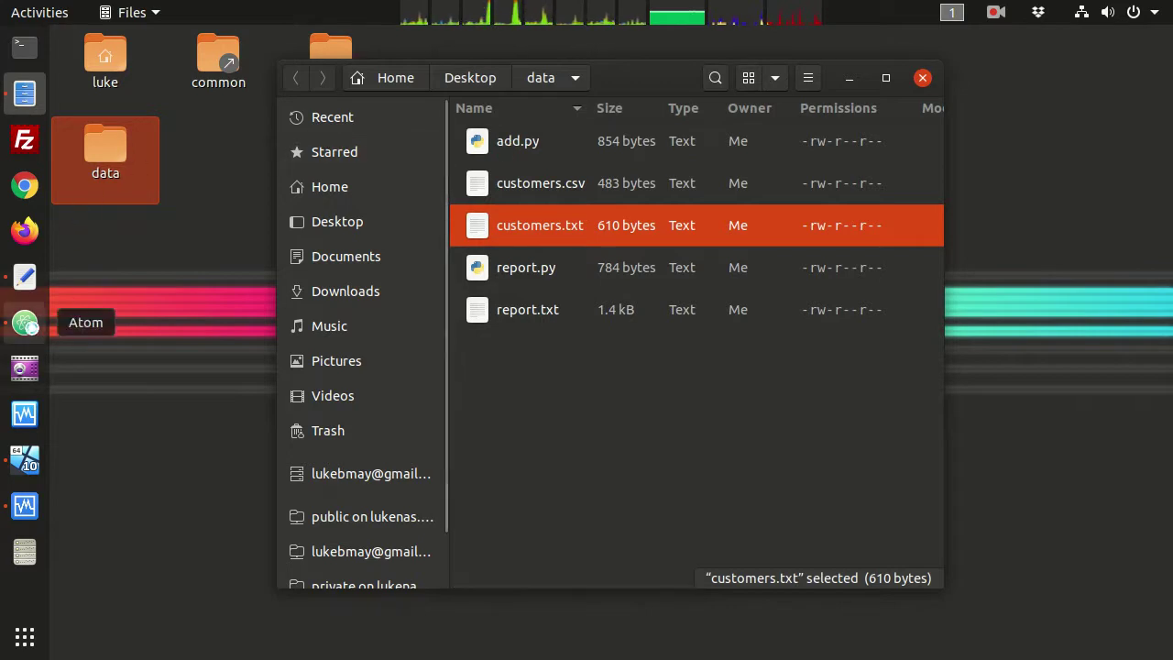
Open add.py from the data folder with Atom, picking it from all available applications
{"action": "right_click", "coordinate": [520, 145]}
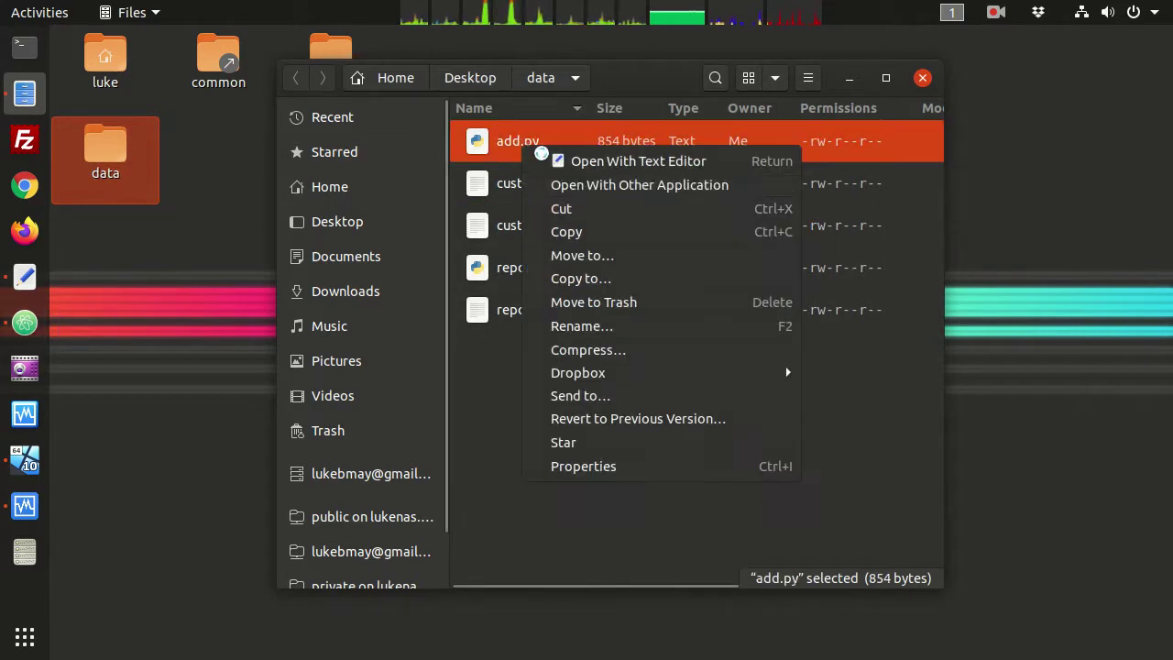
{"action": "left_click", "coordinate": [620, 184]}
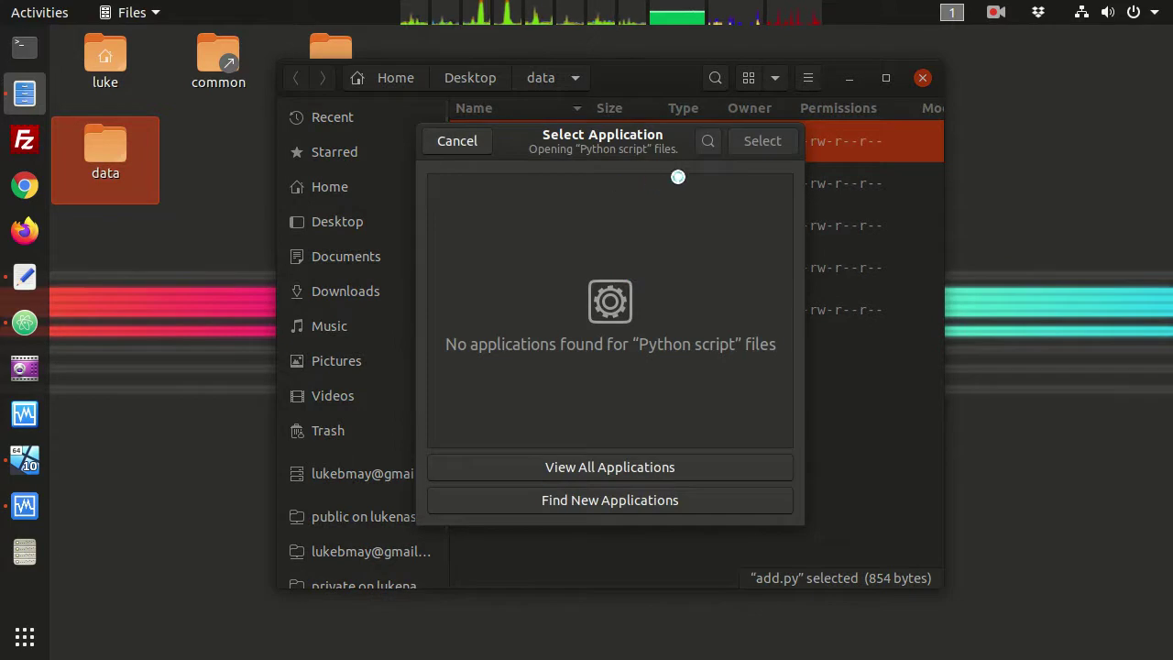
{"action": "left_click", "coordinate": [626, 472]}
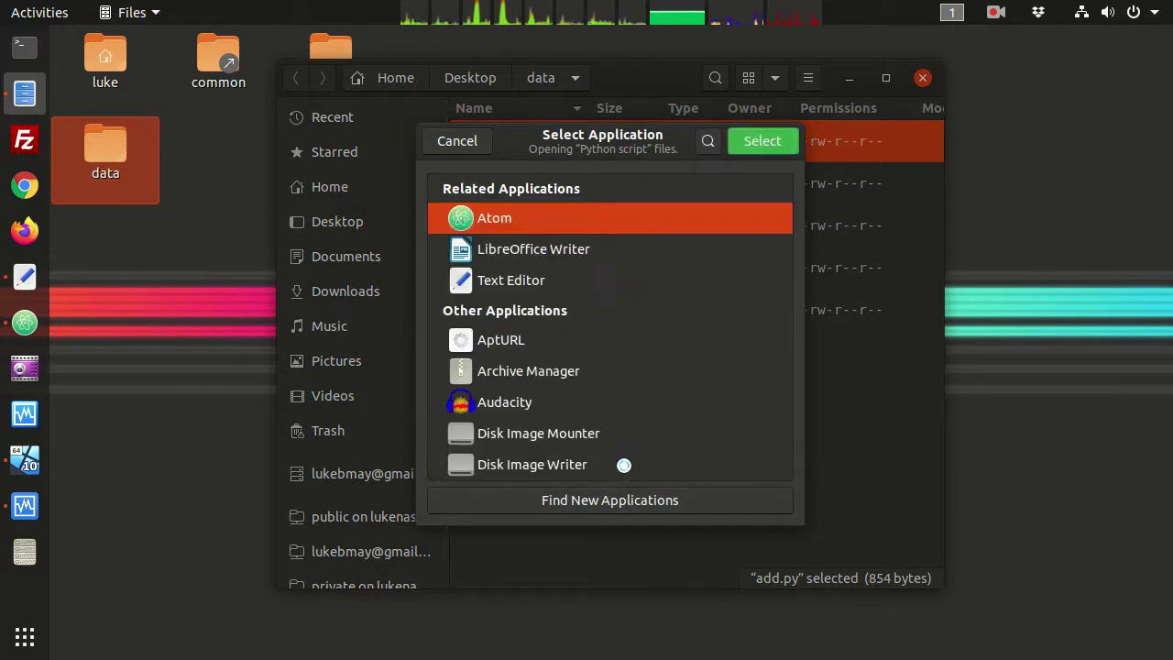
{"action": "left_click", "coordinate": [762, 141]}
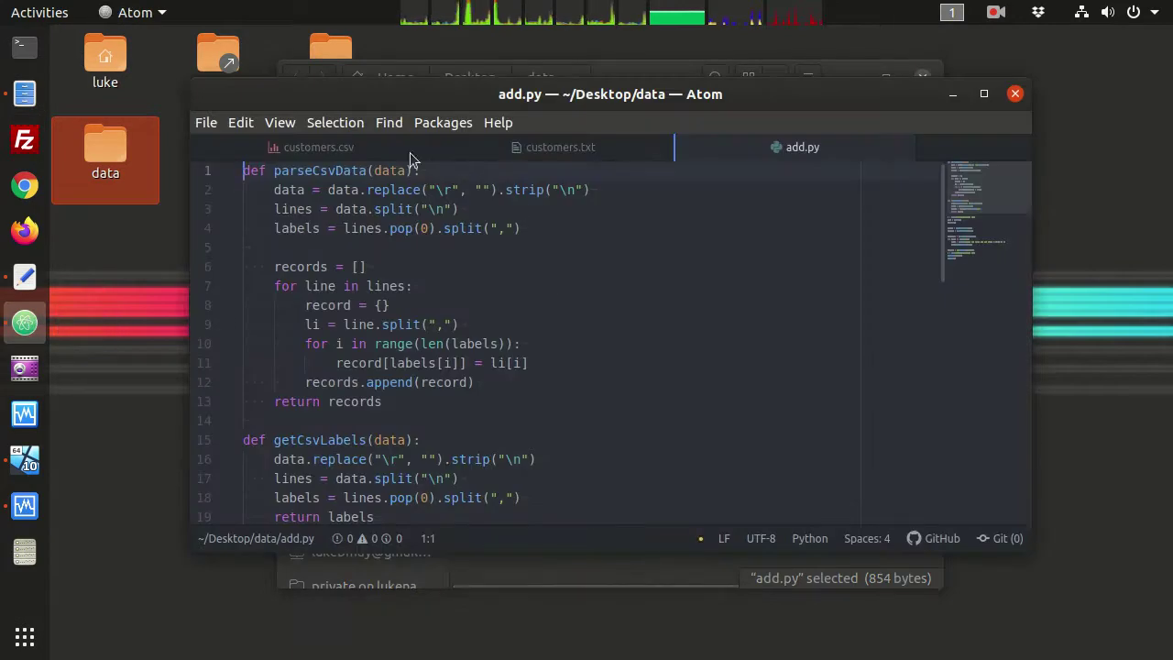
Place customers.txt ahead of customers.csv in the file order and skim through its contents
{"action": "left_click", "coordinate": [344, 149]}
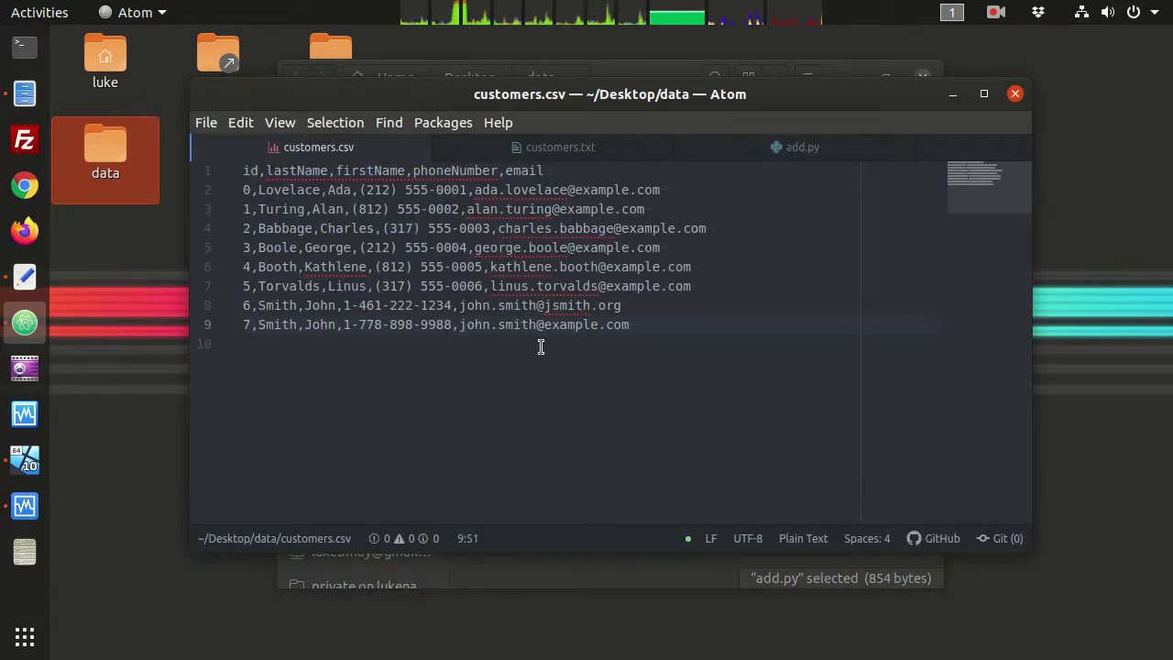
{"action": "left_click_drag", "start_coordinate": [546, 152], "coordinate": [256, 149]}
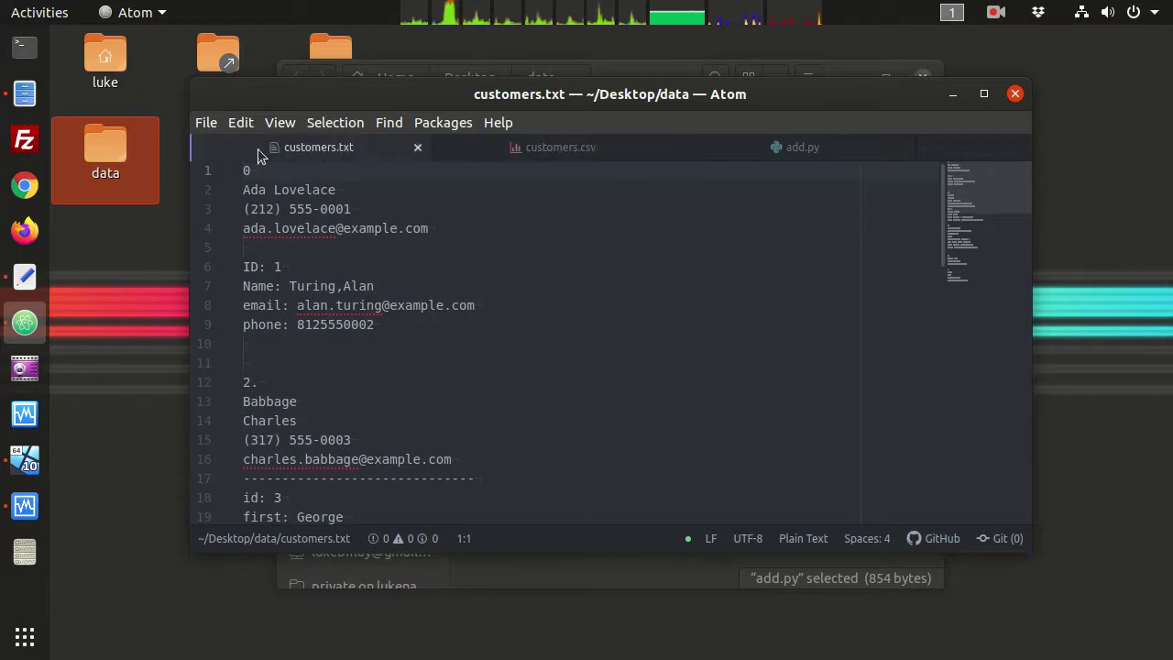
{"action": "scroll", "coordinate": [442, 321], "scroll_direction": "down", "scroll_amount": 5}
{"action": "scroll", "coordinate": [442, 325], "scroll_direction": "up", "scroll_amount": 4}
{"action": "scroll", "coordinate": [440, 326], "scroll_direction": "down", "scroll_amount": 10}
{"action": "scroll", "coordinate": [438, 327], "scroll_direction": "up", "scroll_amount": 10}
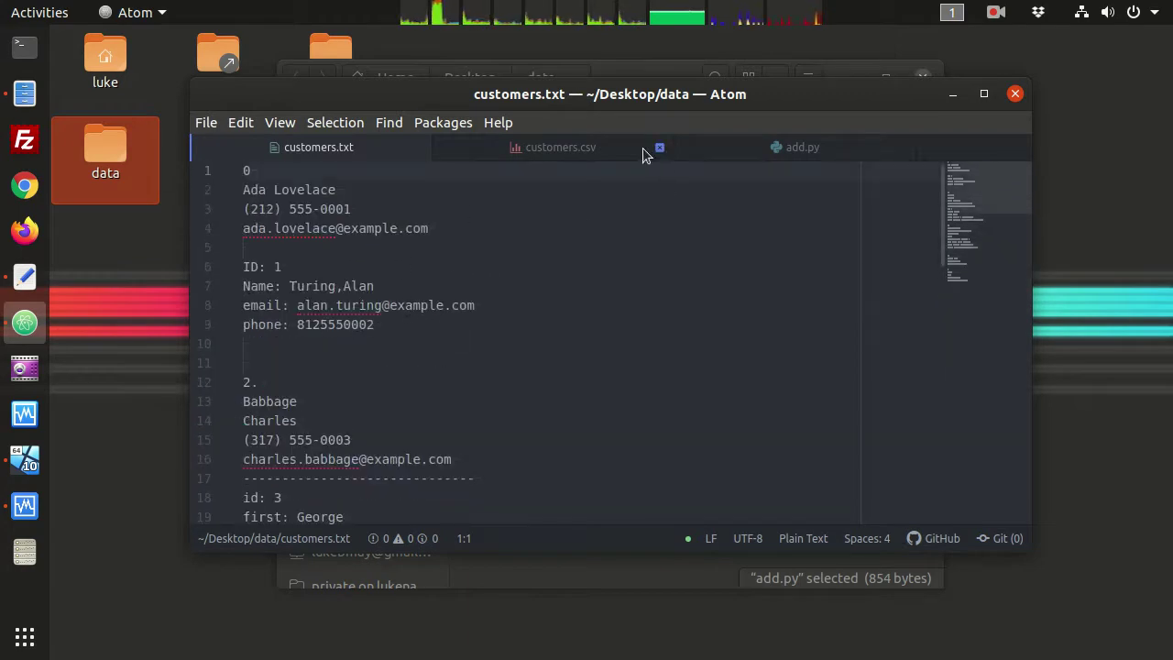
Compare the differing field labels in customers.txt, singling out Name and email in record 1, first in record 3 and Full Name in record 5
{"action": "left_click_drag", "start_coordinate": [285, 290], "coordinate": [225, 296]}
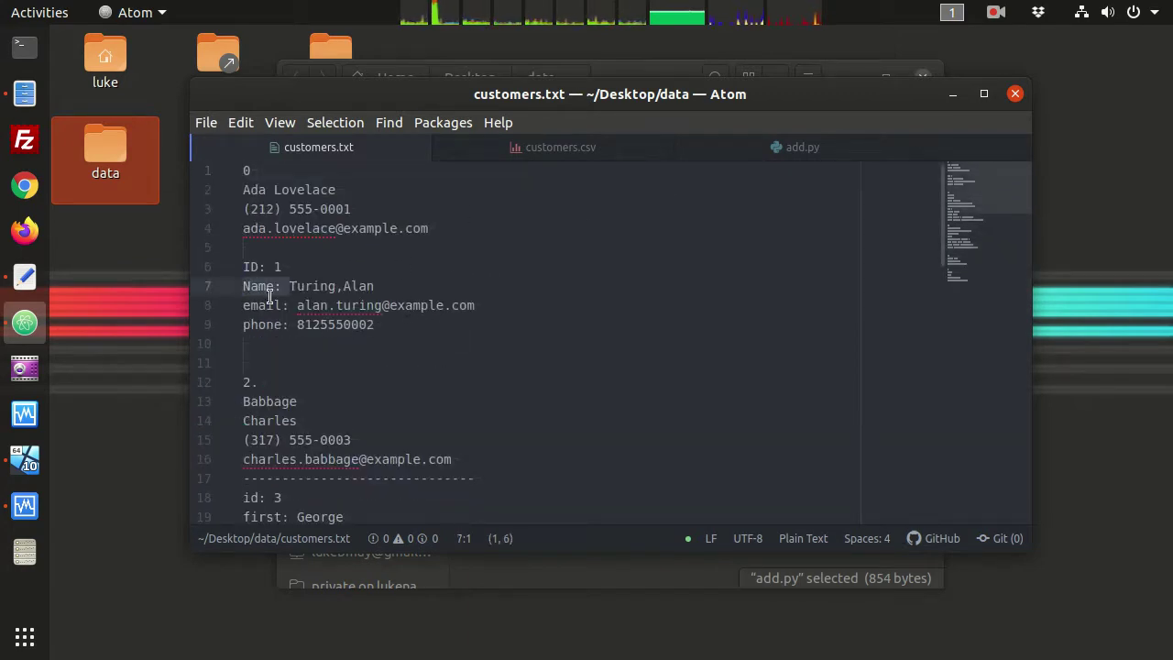
{"action": "left_click_drag", "start_coordinate": [299, 306], "coordinate": [244, 310]}
{"action": "scroll", "coordinate": [281, 343], "scroll_direction": "down", "scroll_amount": 2}
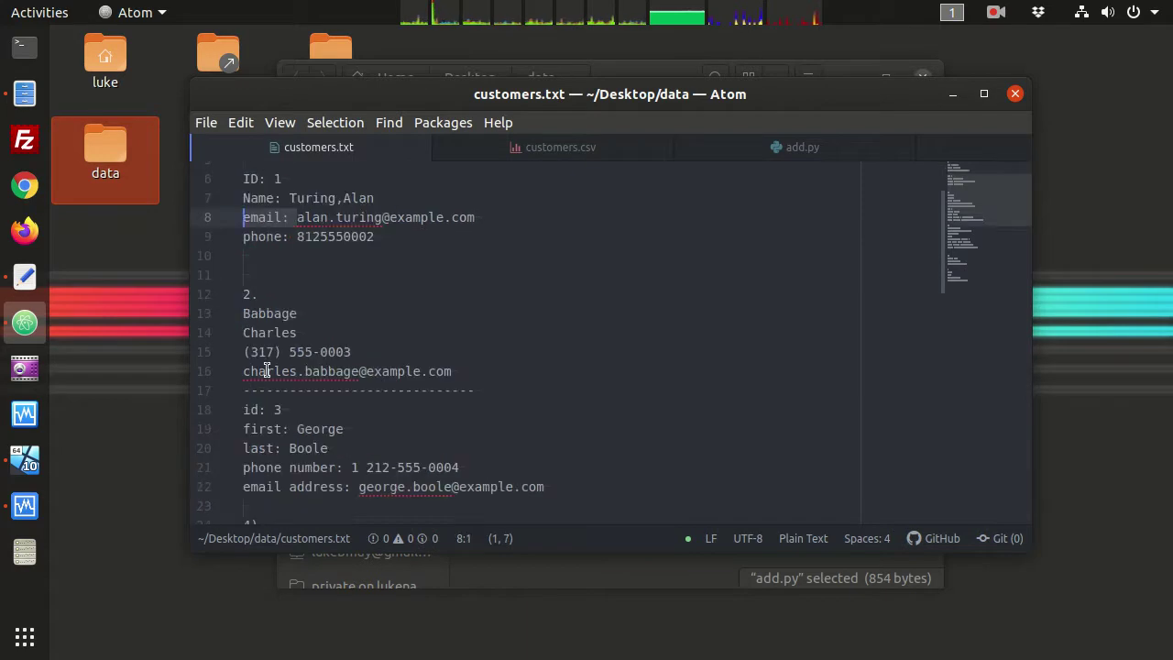
{"action": "scroll", "coordinate": [259, 341], "scroll_direction": "down", "scroll_amount": 4}
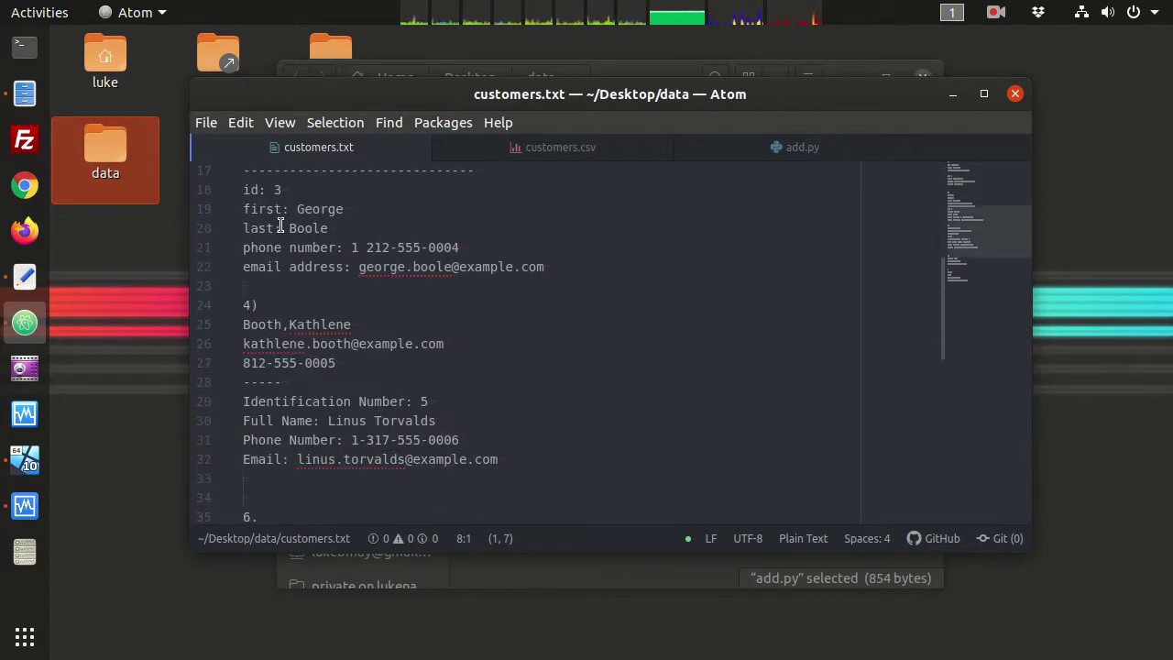
{"action": "left_click_drag", "start_coordinate": [281, 209], "coordinate": [243, 209]}
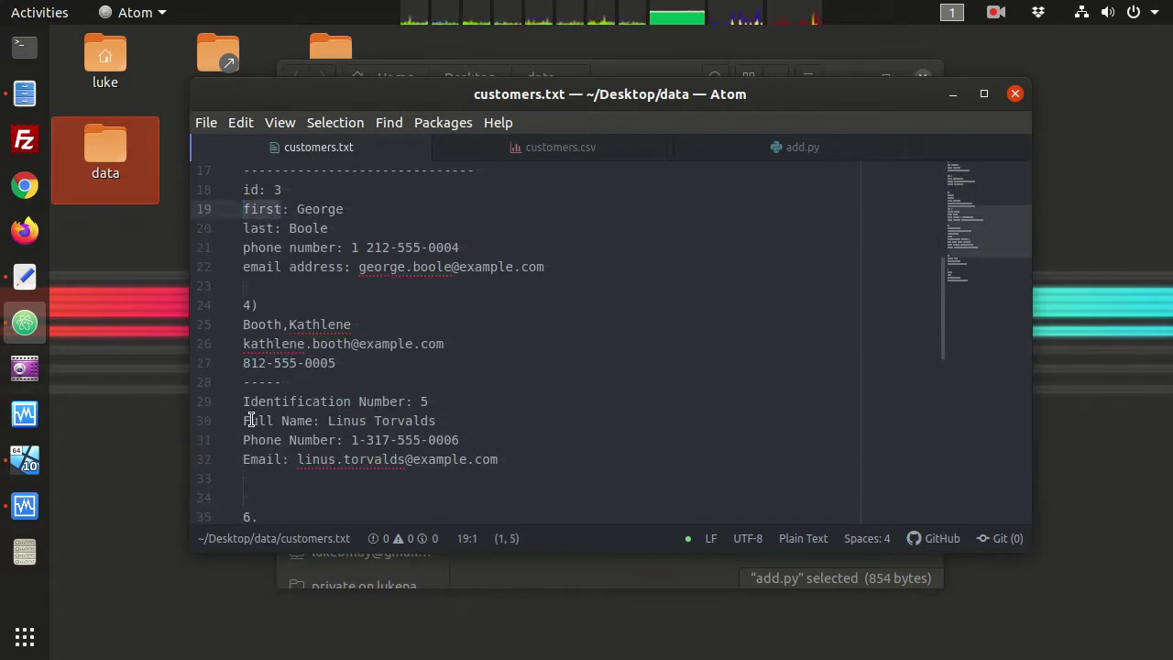
{"action": "left_click_drag", "start_coordinate": [244, 420], "coordinate": [315, 421]}
{"action": "scroll", "coordinate": [307, 442], "scroll_direction": "down", "scroll_amount": 2}
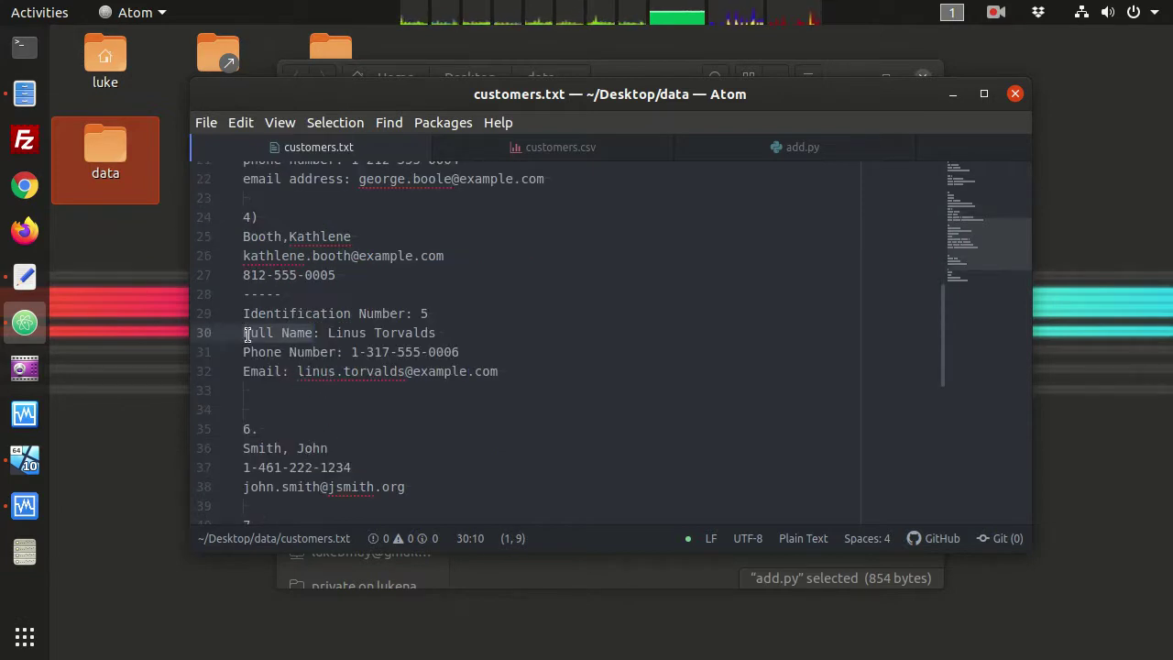
Single out record 5's block in customers.txt and compare it with the one-line first record in customers.csv
{"action": "left_click_drag", "start_coordinate": [297, 291], "coordinate": [526, 374]}
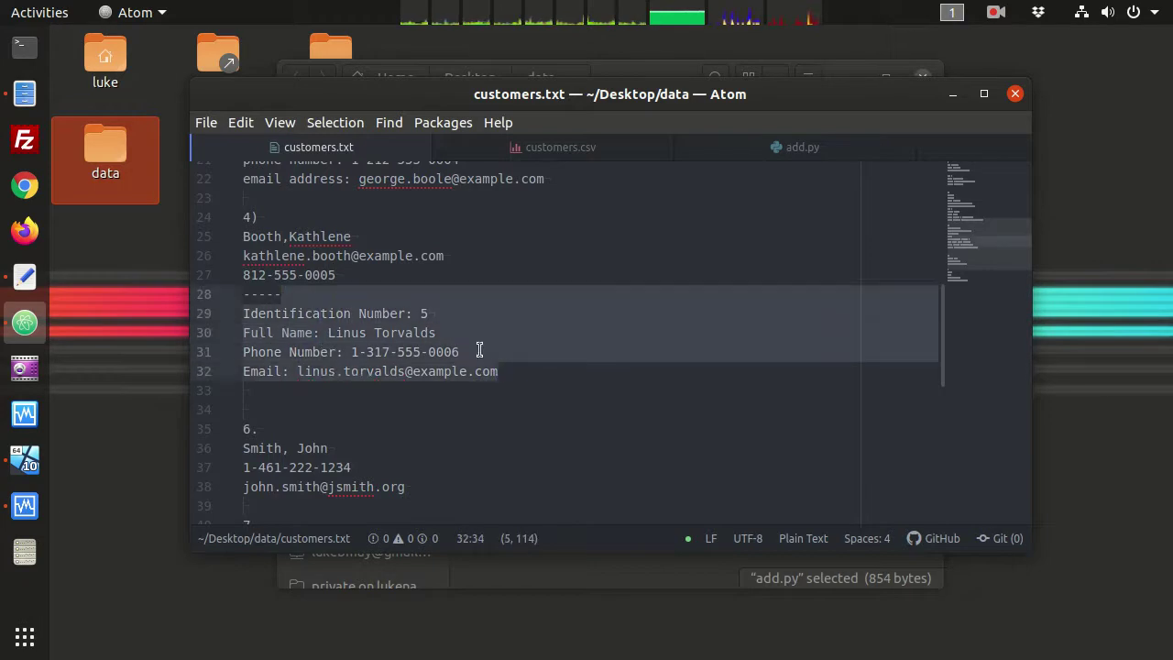
{"action": "left_click_drag", "start_coordinate": [363, 296], "coordinate": [518, 368]}
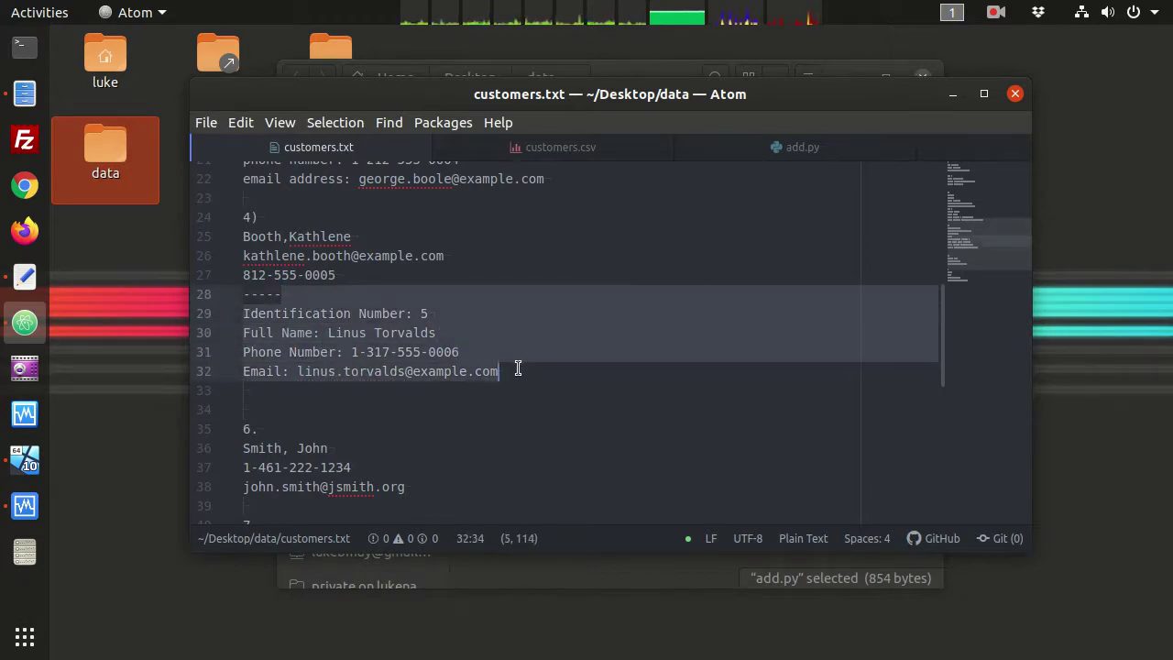
{"action": "left_click", "coordinate": [536, 154]}
{"action": "left_click_drag", "start_coordinate": [243, 191], "coordinate": [691, 185]}
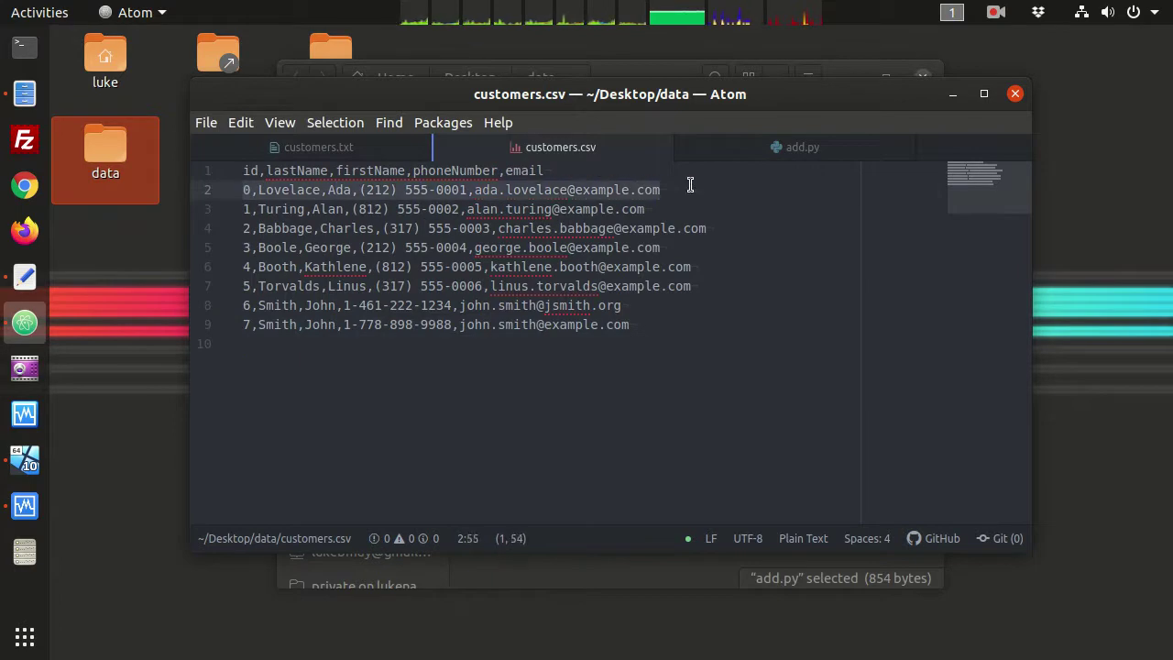
{"action": "left_click", "coordinate": [652, 320]}
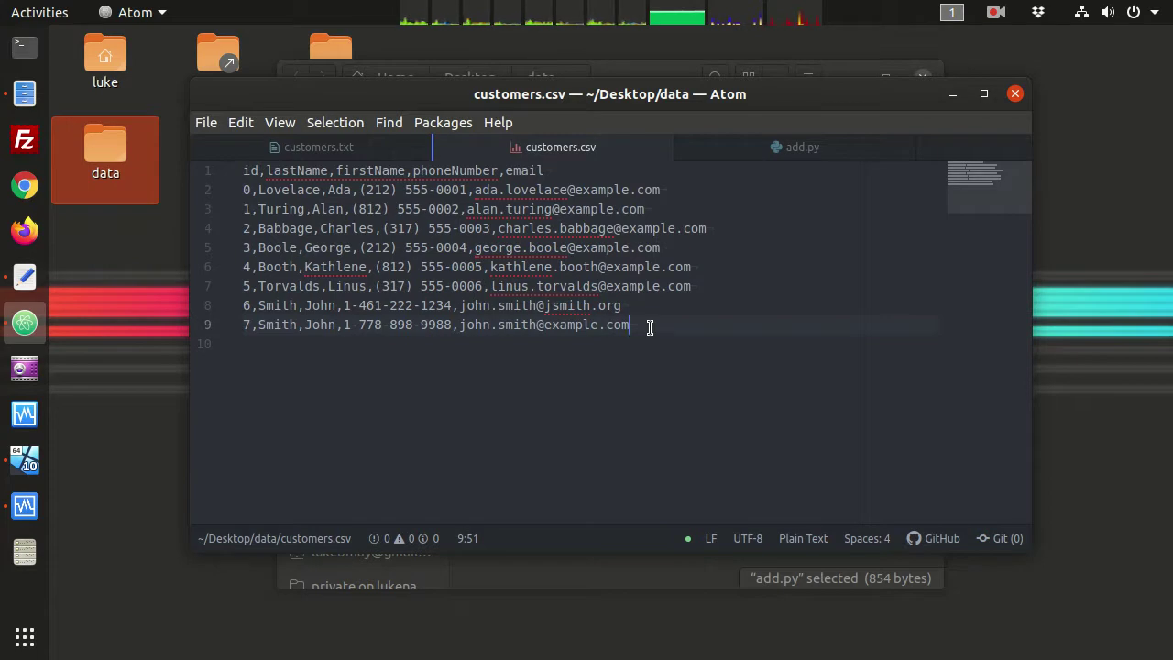
Single out the last record's ID and the empty line below it in customers.csv, and bring up add.py in an enlarged window
{"action": "double_click", "coordinate": [243, 325]}
{"action": "left_click", "coordinate": [250, 344]}
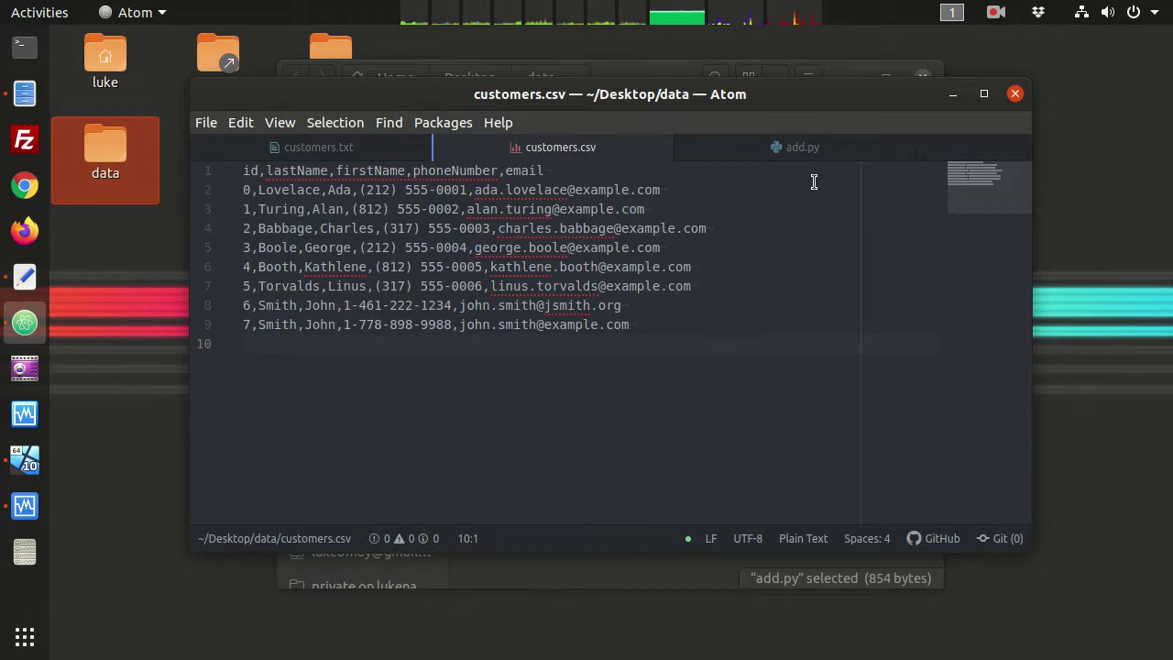
{"action": "left_click", "coordinate": [792, 149]}
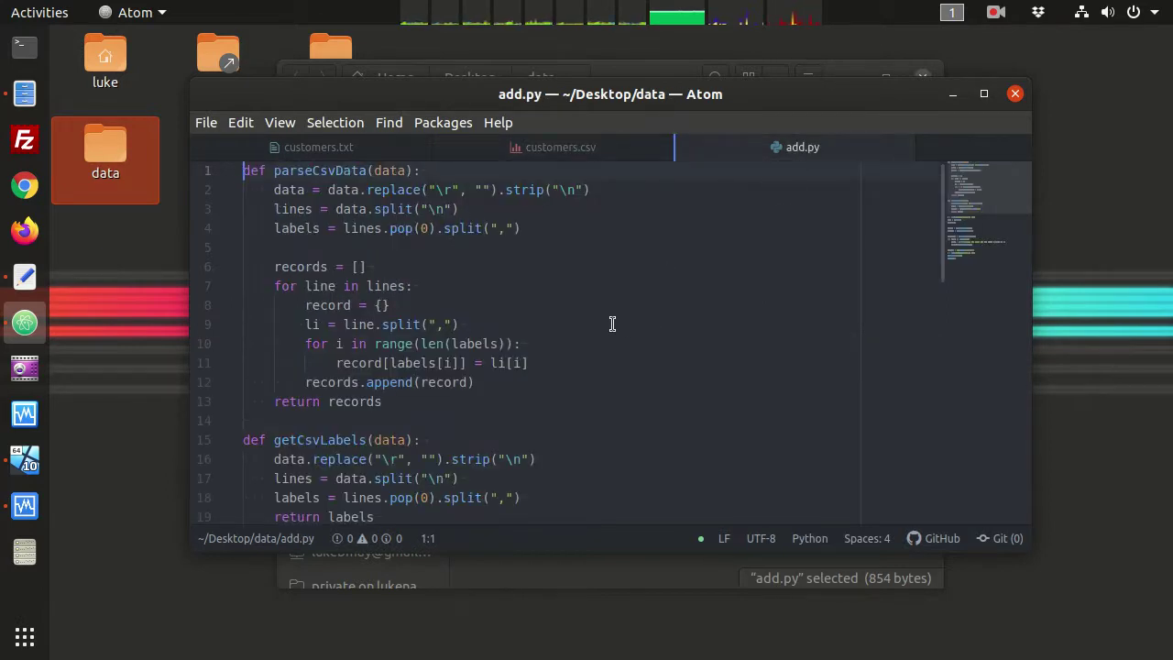
{"action": "left_click_drag", "start_coordinate": [189, 551], "coordinate": [162, 641]}
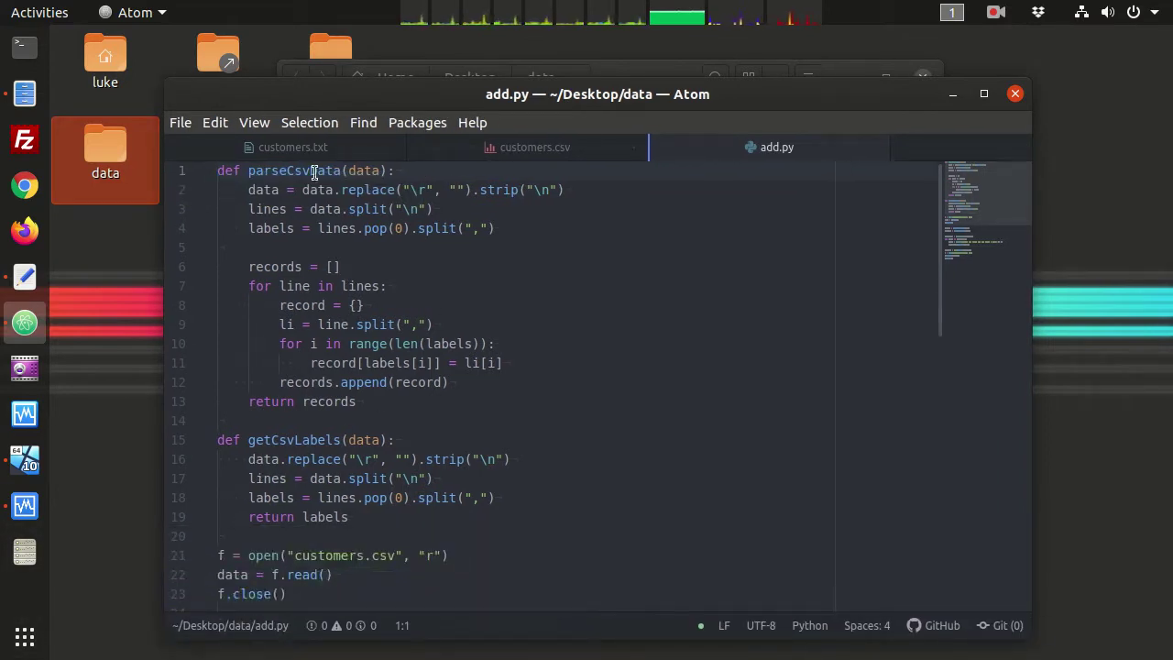
Read through add.py, singling out the customers.csv file name it opens for reading and the getCsvLabels function
{"action": "scroll", "coordinate": [464, 233], "scroll_direction": "down", "scroll_amount": 1}
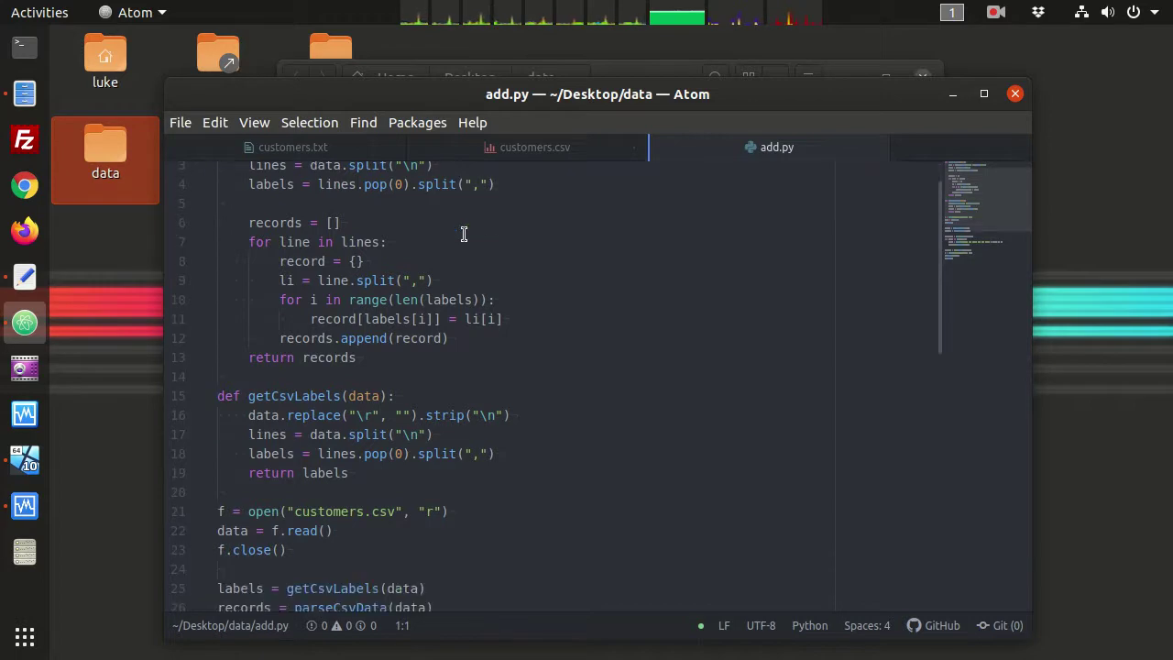
{"action": "scroll", "coordinate": [464, 234], "scroll_direction": "down", "scroll_amount": 1}
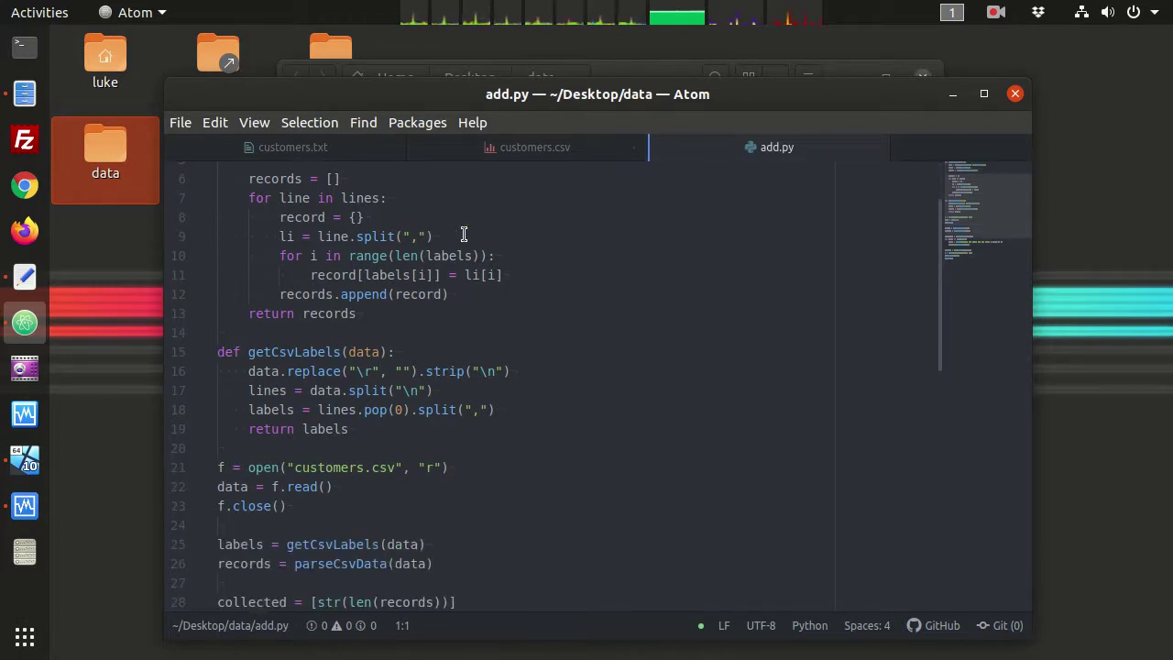
{"action": "scroll", "coordinate": [463, 234], "scroll_direction": "down", "scroll_amount": 1}
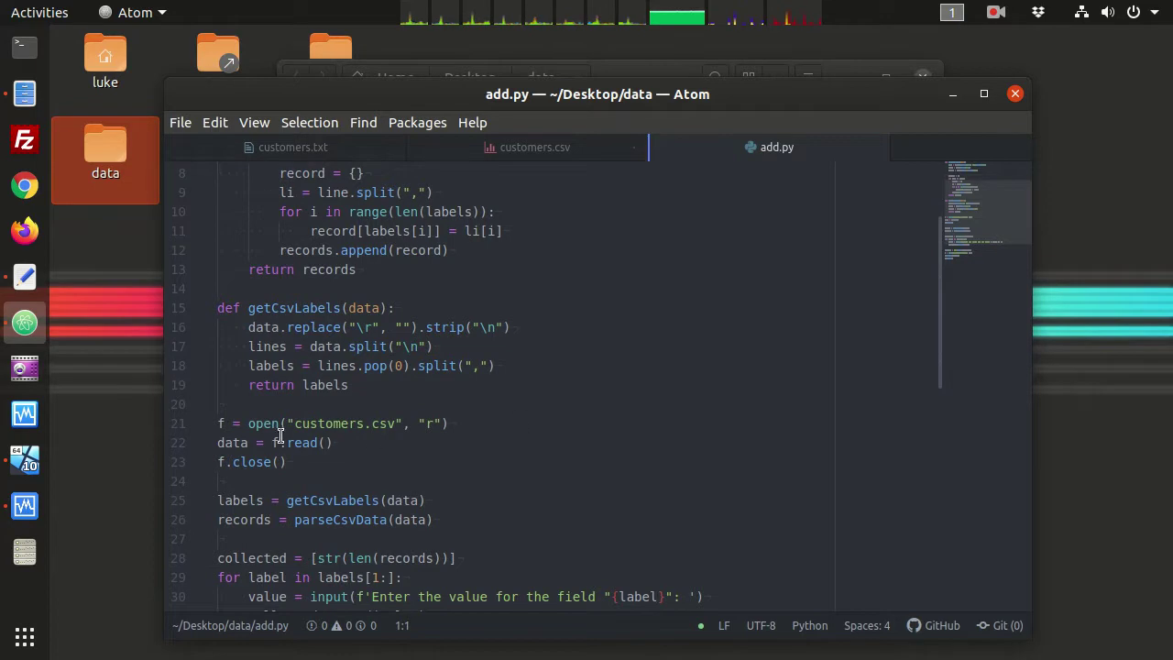
{"action": "left_click_drag", "start_coordinate": [293, 423], "coordinate": [396, 423]}
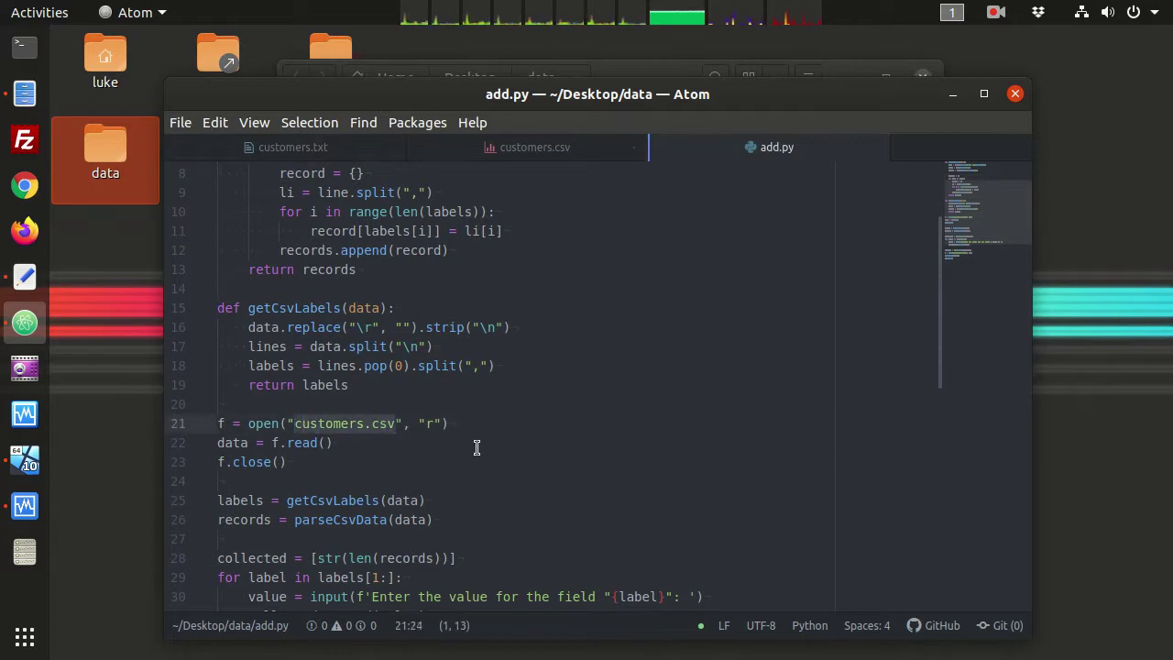
{"action": "scroll", "coordinate": [448, 419], "scroll_direction": "up", "scroll_amount": 3}
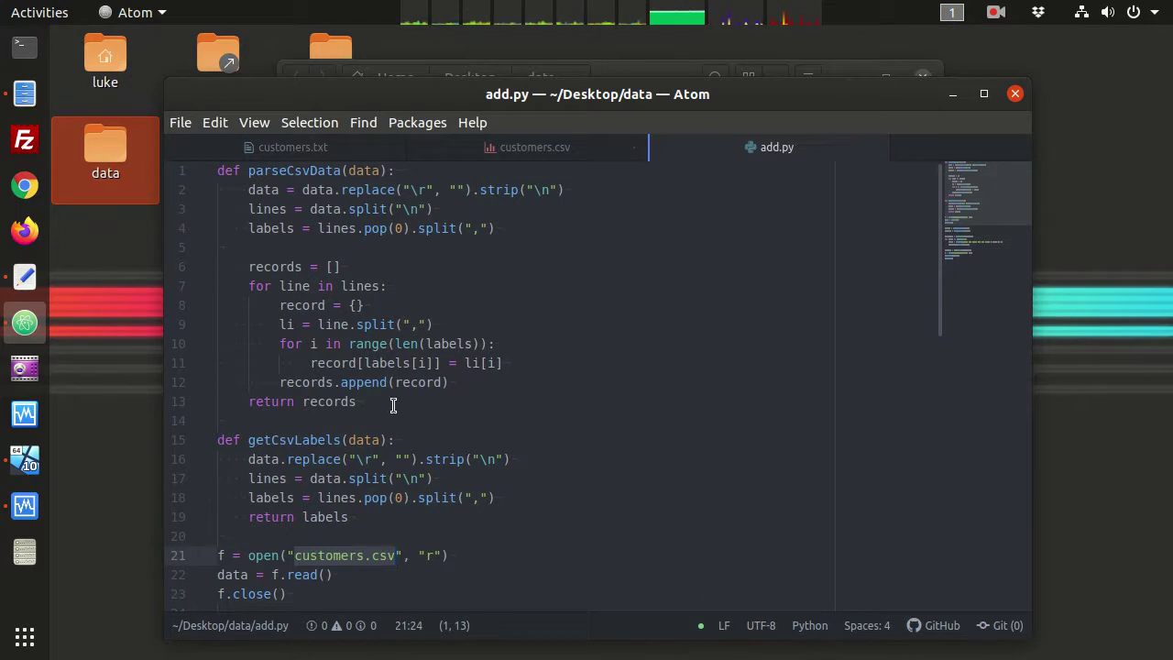
{"action": "scroll", "coordinate": [393, 406], "scroll_direction": "down", "scroll_amount": 2}
{"action": "double_click", "coordinate": [281, 351]}
{"action": "scroll", "coordinate": [437, 403], "scroll_direction": "down", "scroll_amount": 3}
{"action": "scroll", "coordinate": [437, 403], "scroll_direction": "down", "scroll_amount": 2}
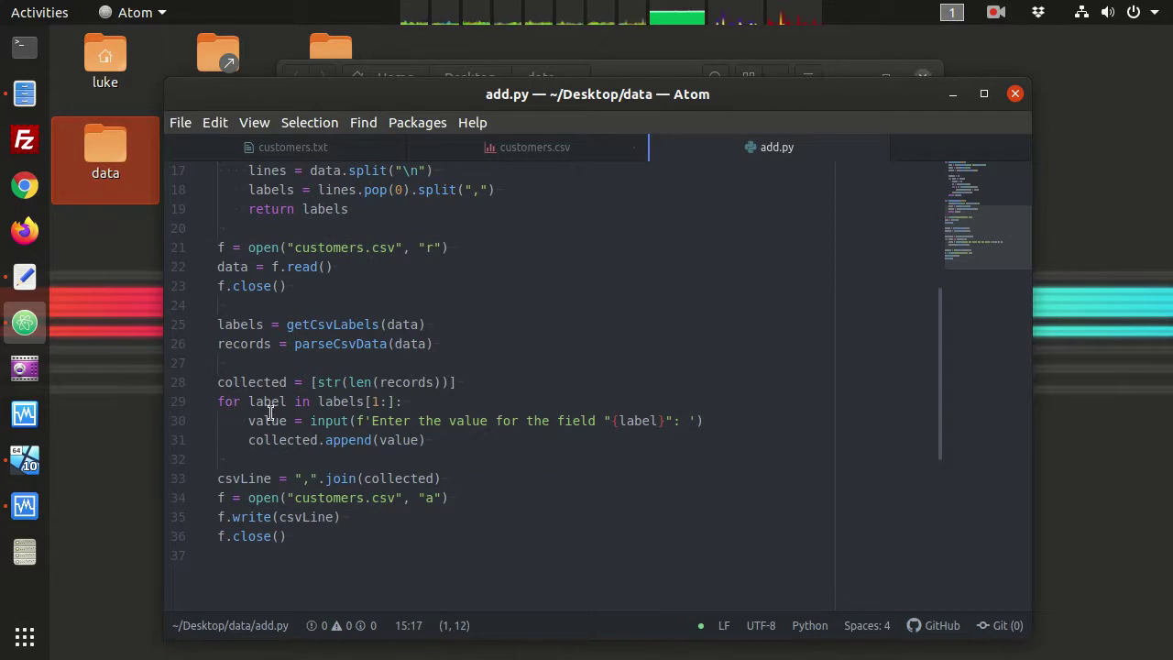
Single out labels in the for loop, the "Enter the value for the field" prompt text and its label placeholder in add.py
{"action": "double_click", "coordinate": [347, 401]}
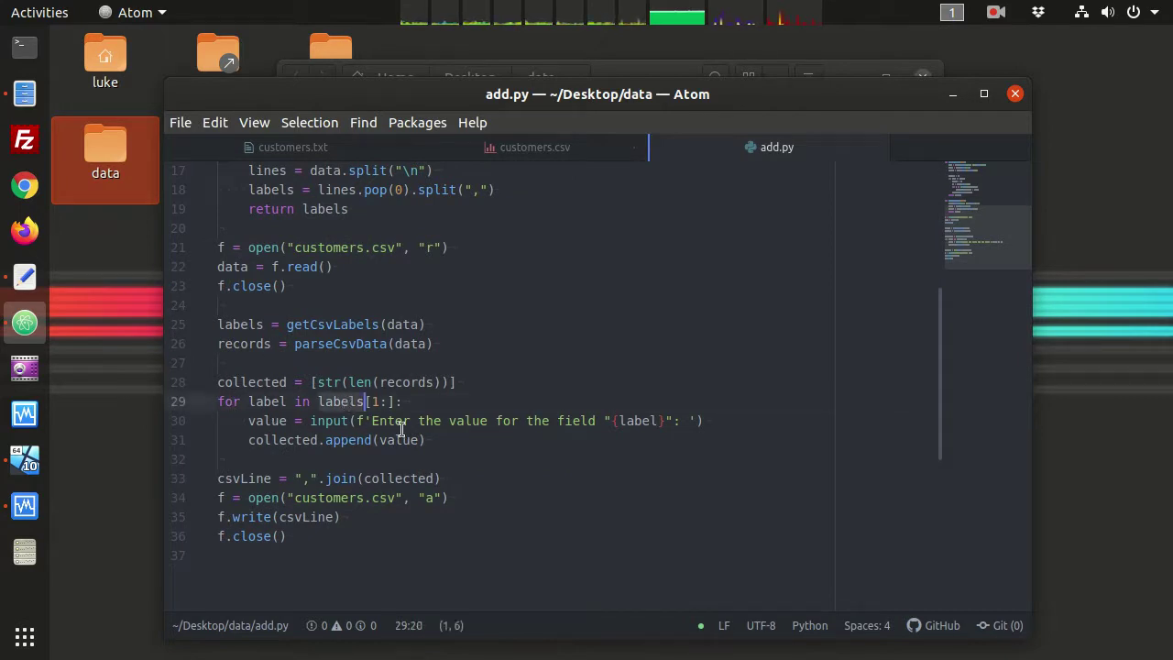
{"action": "left_click_drag", "start_coordinate": [370, 420], "coordinate": [595, 420]}
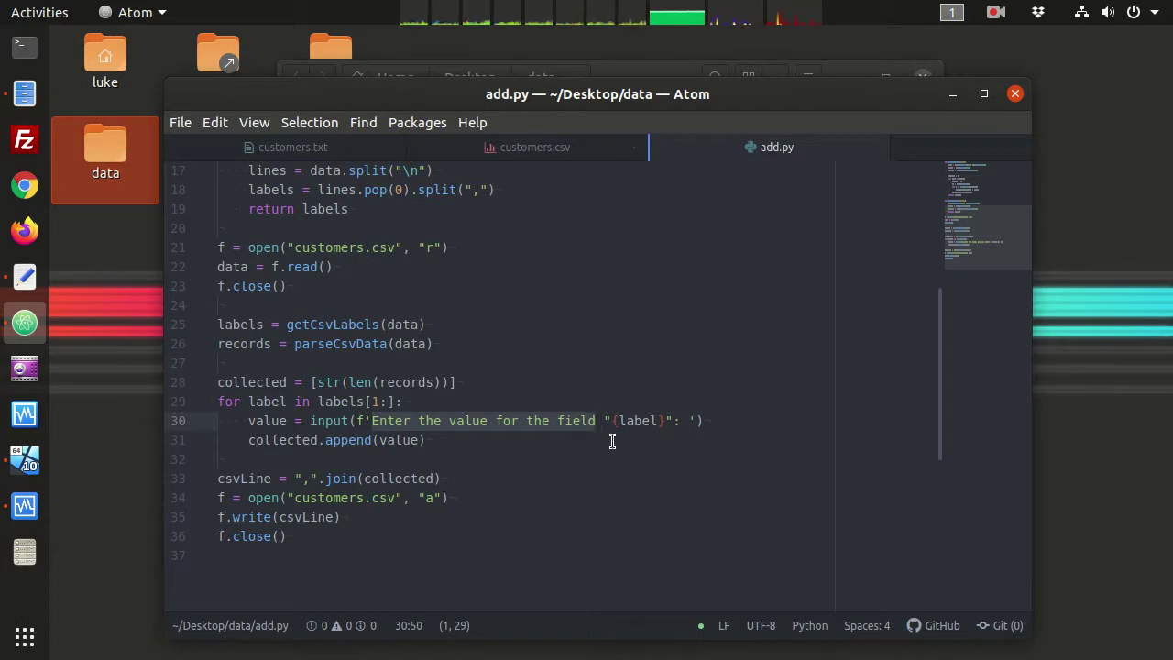
{"action": "double_click", "coordinate": [637, 428]}
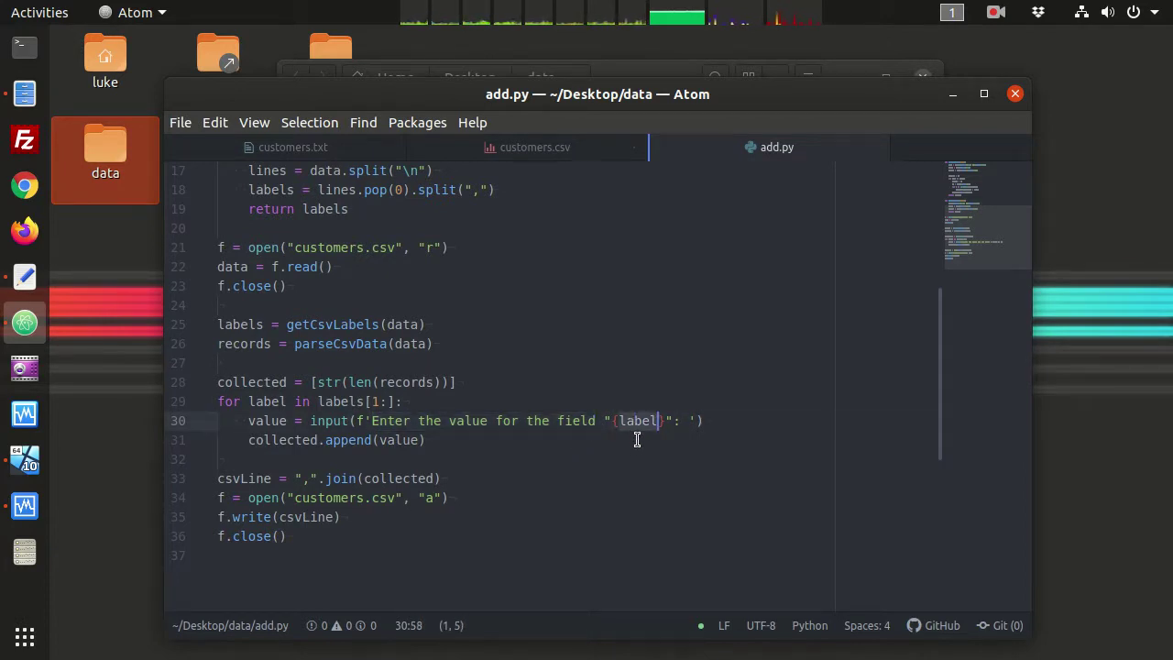
Examine the header row of customers.csv, singling out the field names up to email and the id field separately
{"action": "left_click", "coordinate": [521, 152]}
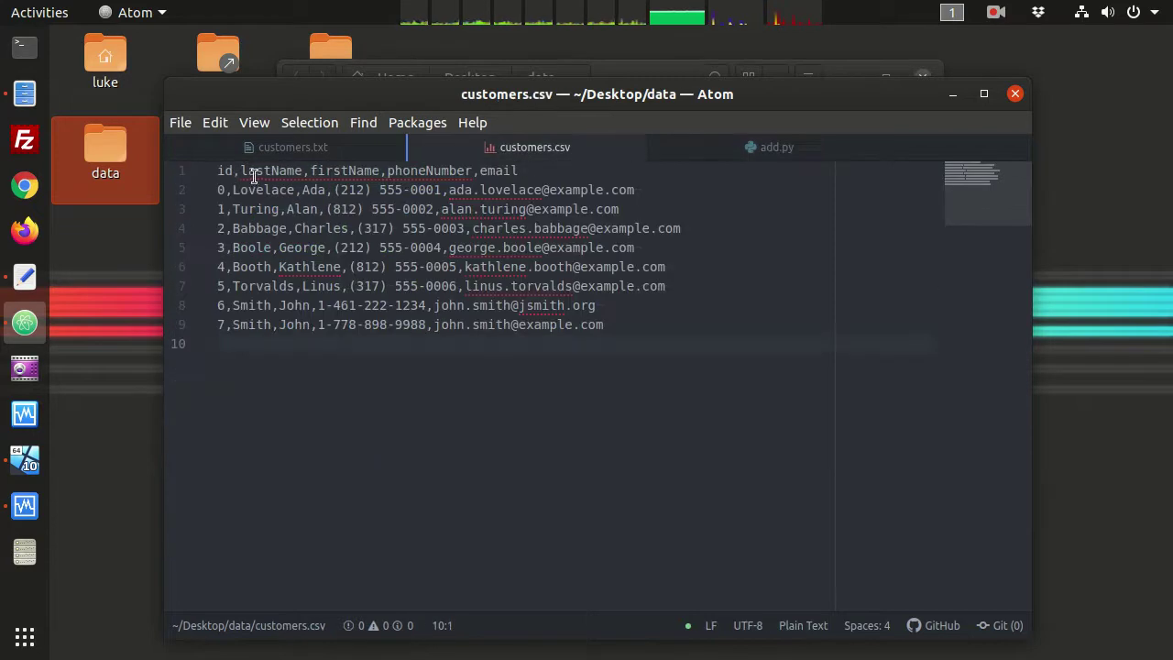
{"action": "left_click_drag", "start_coordinate": [222, 170], "coordinate": [516, 172]}
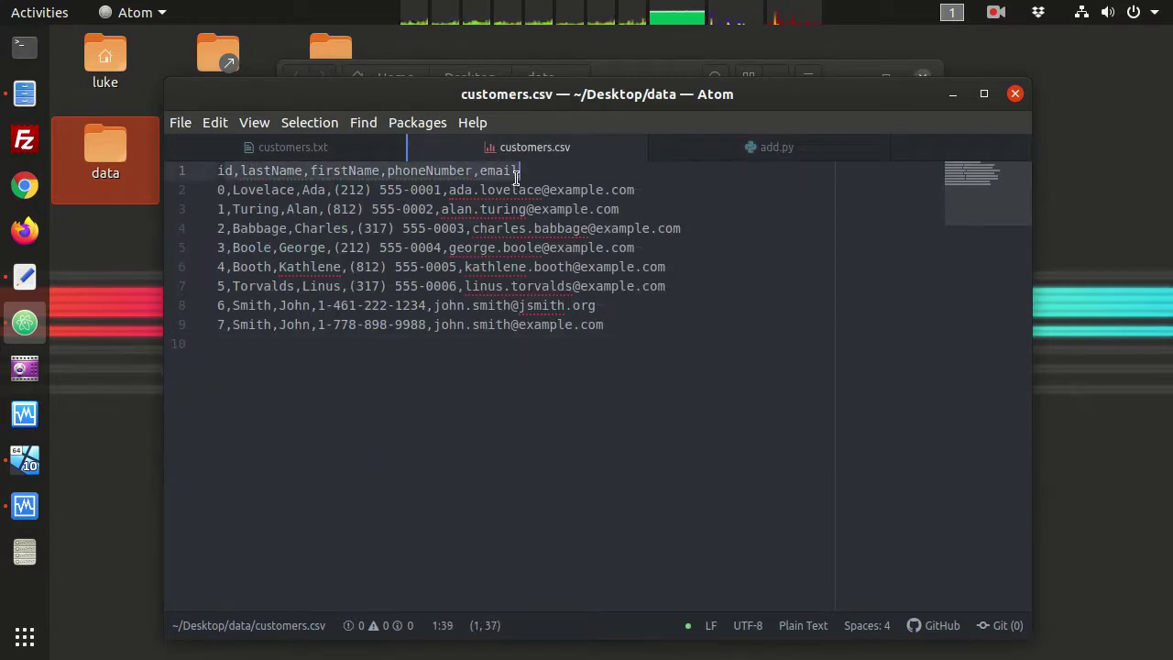
{"action": "left_click", "coordinate": [332, 375]}
{"action": "left_click", "coordinate": [234, 172]}
{"action": "left_click_drag", "start_coordinate": [234, 173], "coordinate": [217, 171]}
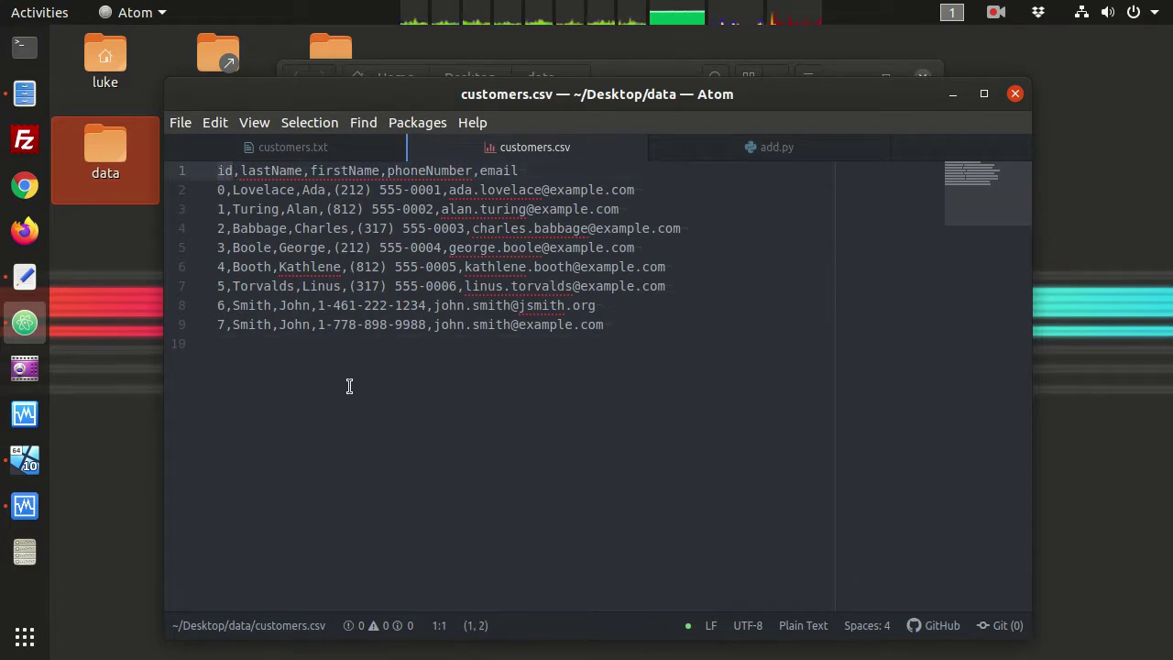
Try starting a record with ID 8 on the empty last line of customers.csv, remove it and save the file
{"action": "left_click", "coordinate": [221, 343]}
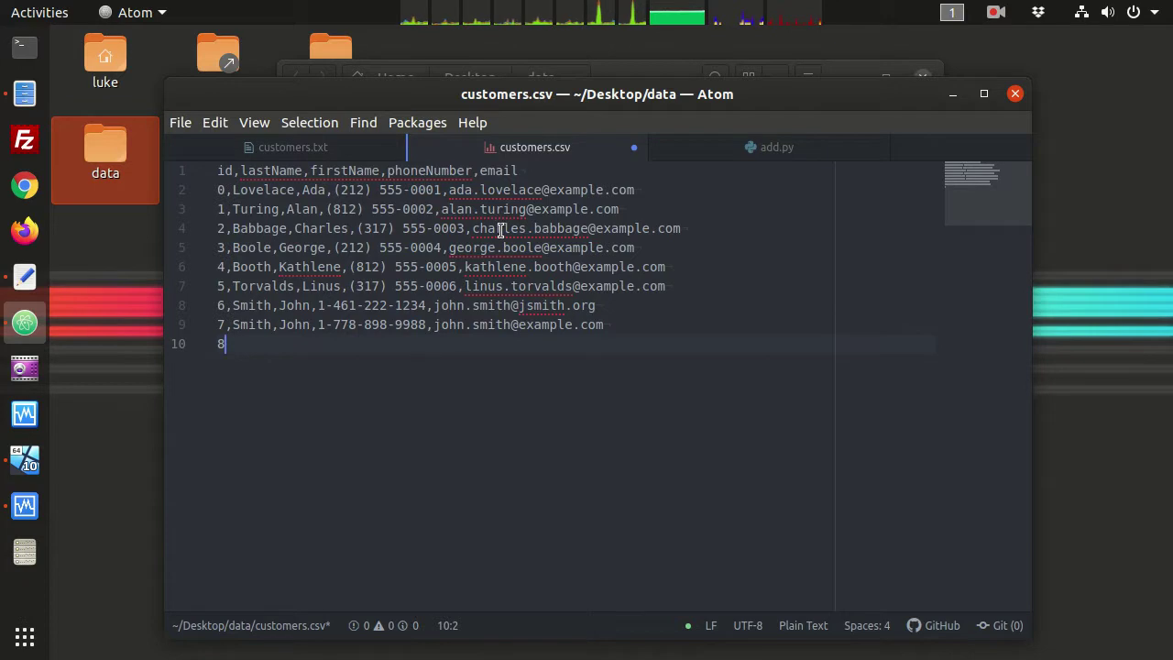
{"action": "key", "text": "BackSpace"}
{"action": "key", "text": "BackSpace"}
{"action": "key", "text": "ctrl+s"}
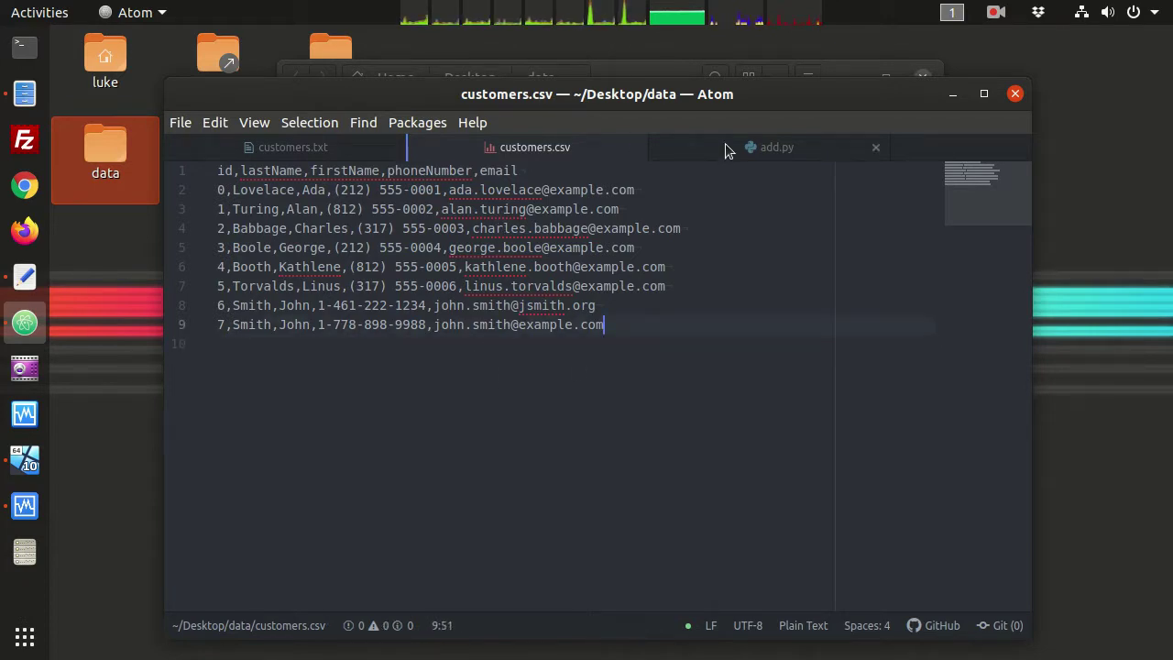
Examine how add.py writes the new record, singling out the customers.csv name, the "a" mode, csvLine, collected and the comma separator
{"action": "left_click", "coordinate": [725, 149]}
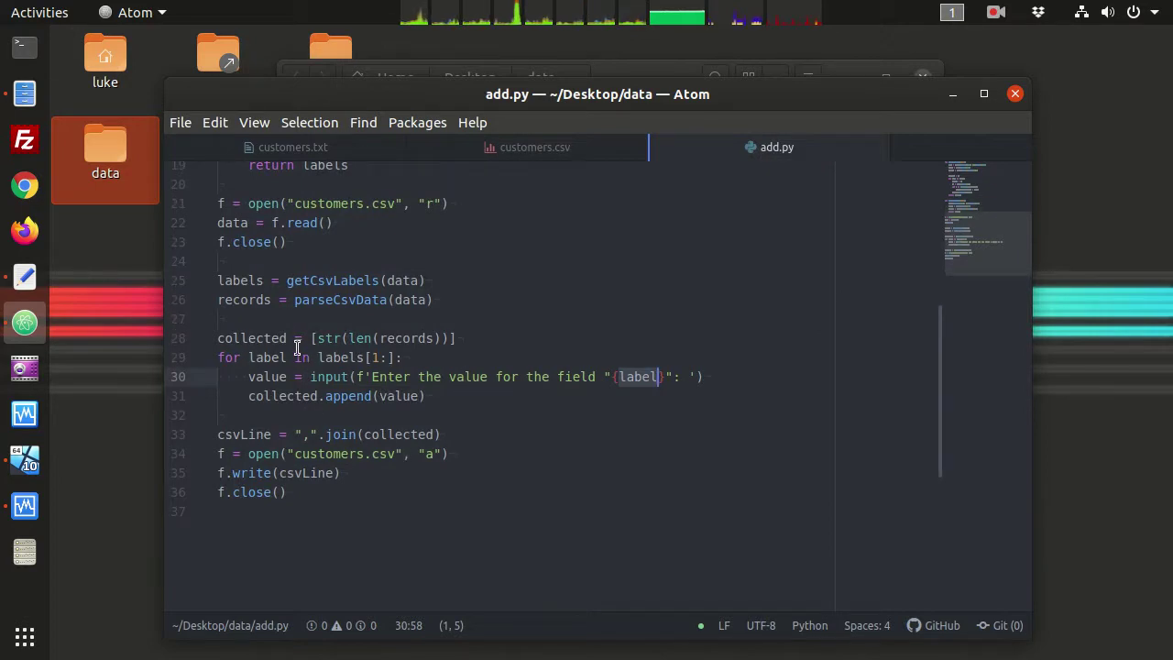
{"action": "double_click", "coordinate": [328, 453]}
{"action": "double_click", "coordinate": [431, 453]}
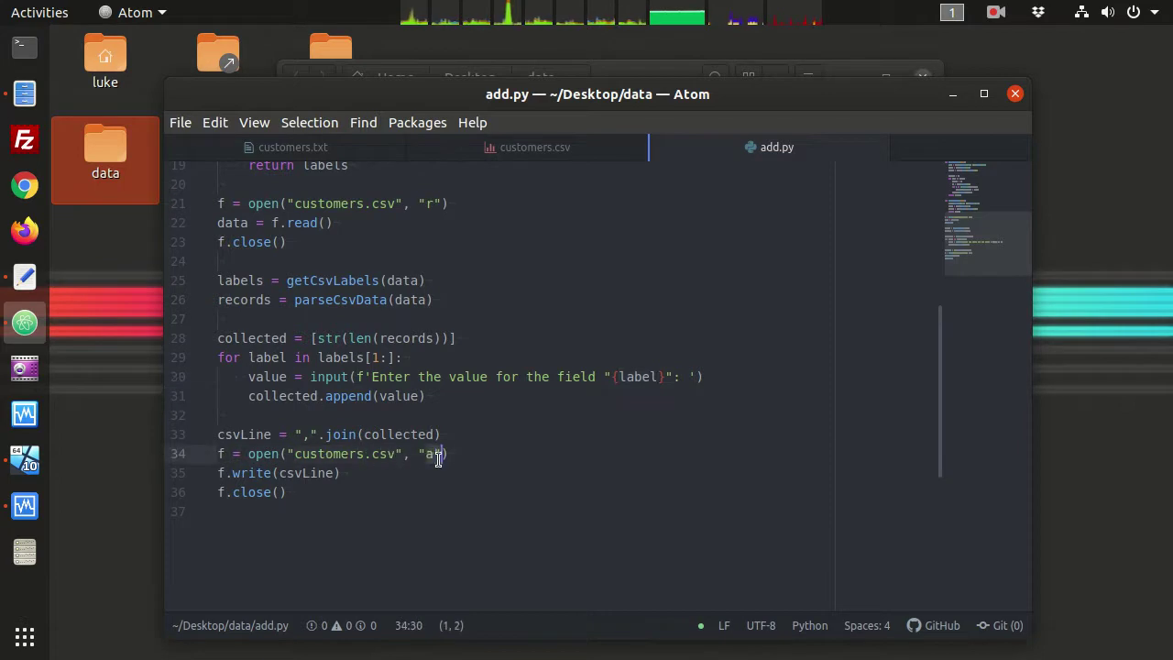
{"action": "double_click", "coordinate": [294, 478]}
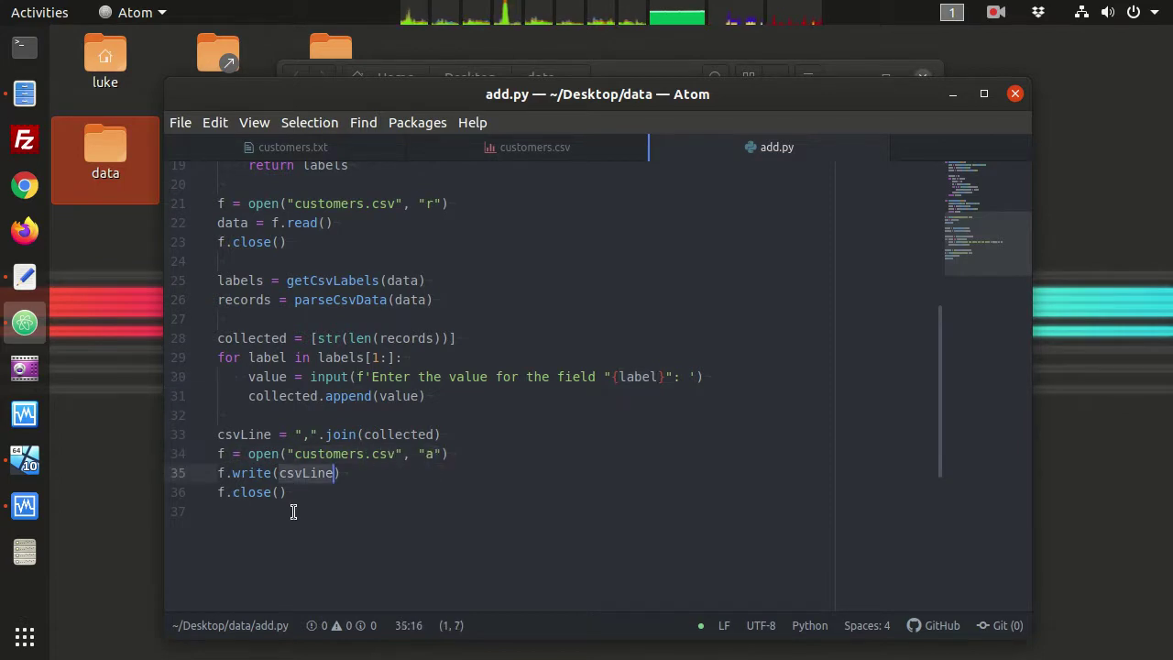
{"action": "double_click", "coordinate": [409, 434]}
{"action": "double_click", "coordinate": [310, 435]}
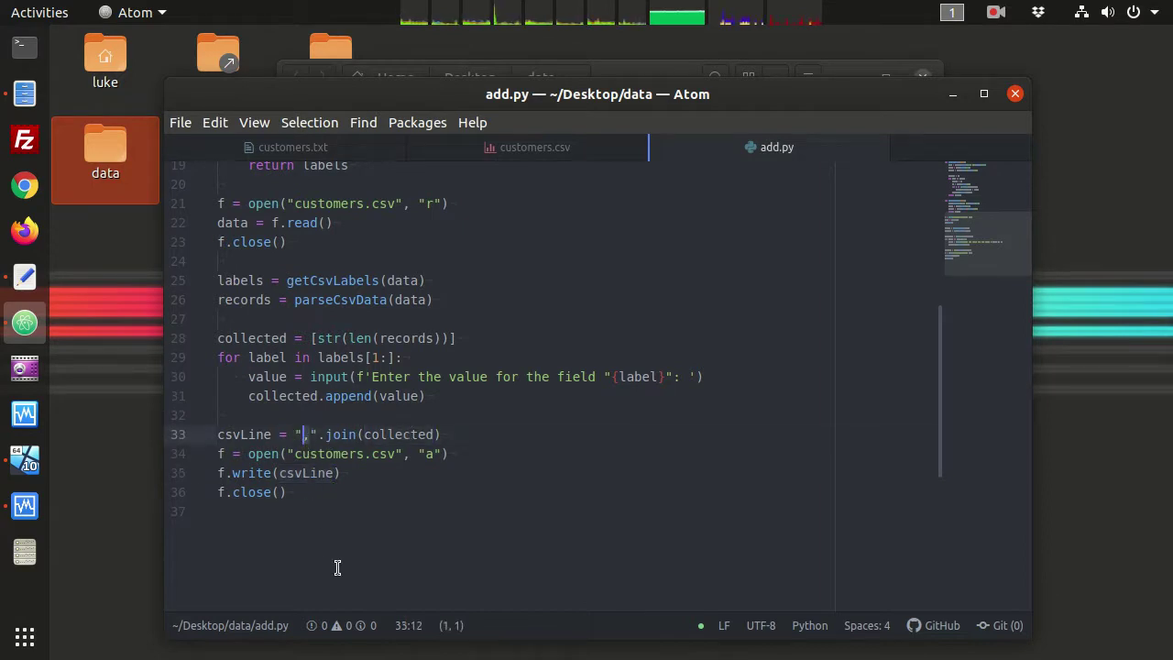
{"action": "double_click", "coordinate": [305, 472]}
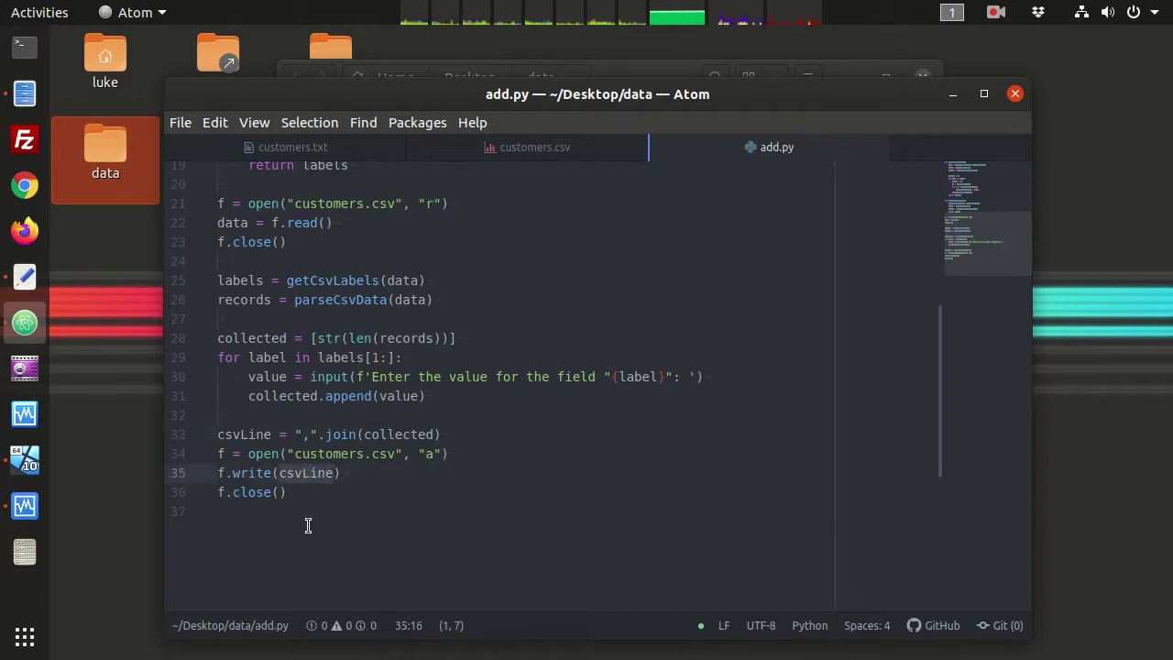
{"action": "left_click", "coordinate": [303, 492]}
Skim add.py once more from its first function to its end and compare it with the records in customers.csv
{"action": "scroll", "coordinate": [311, 476], "scroll_direction": "up", "scroll_amount": 6}
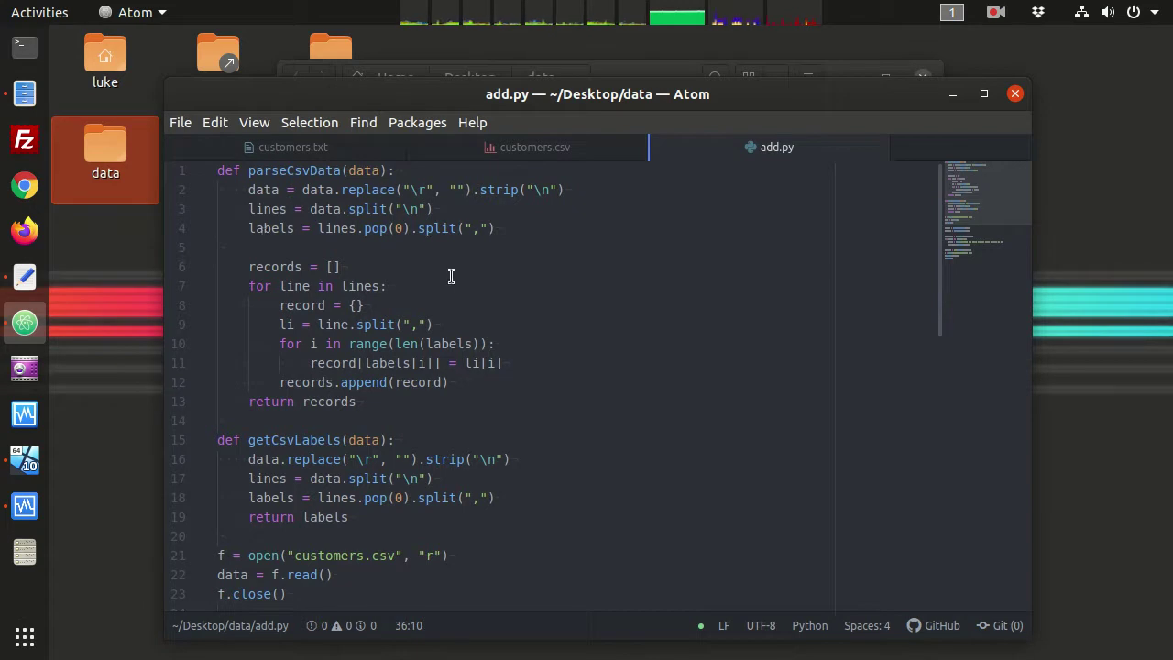
{"action": "scroll", "coordinate": [437, 275], "scroll_direction": "down", "scroll_amount": 5}
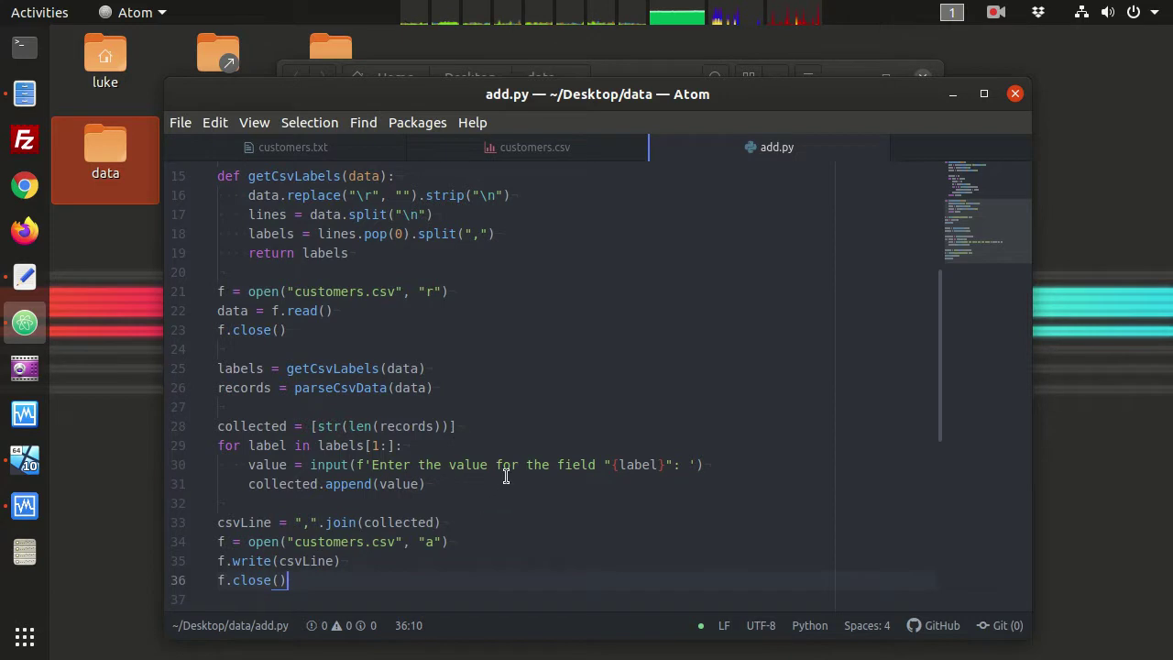
{"action": "left_click", "coordinate": [518, 150]}
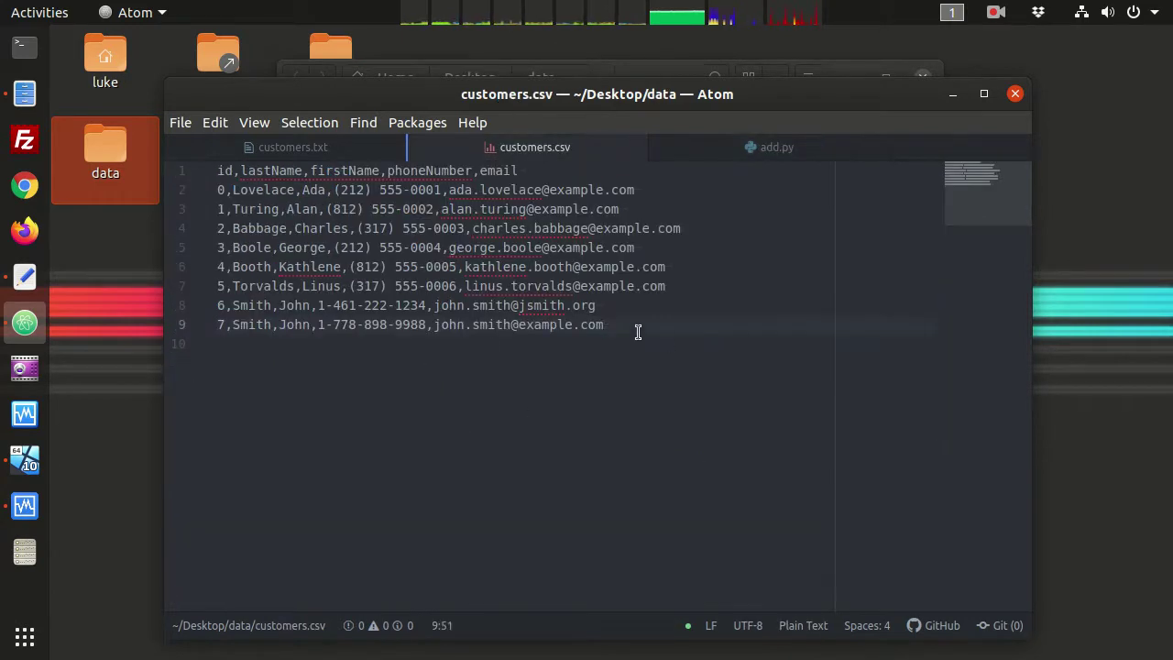
{"action": "left_click", "coordinate": [761, 149]}
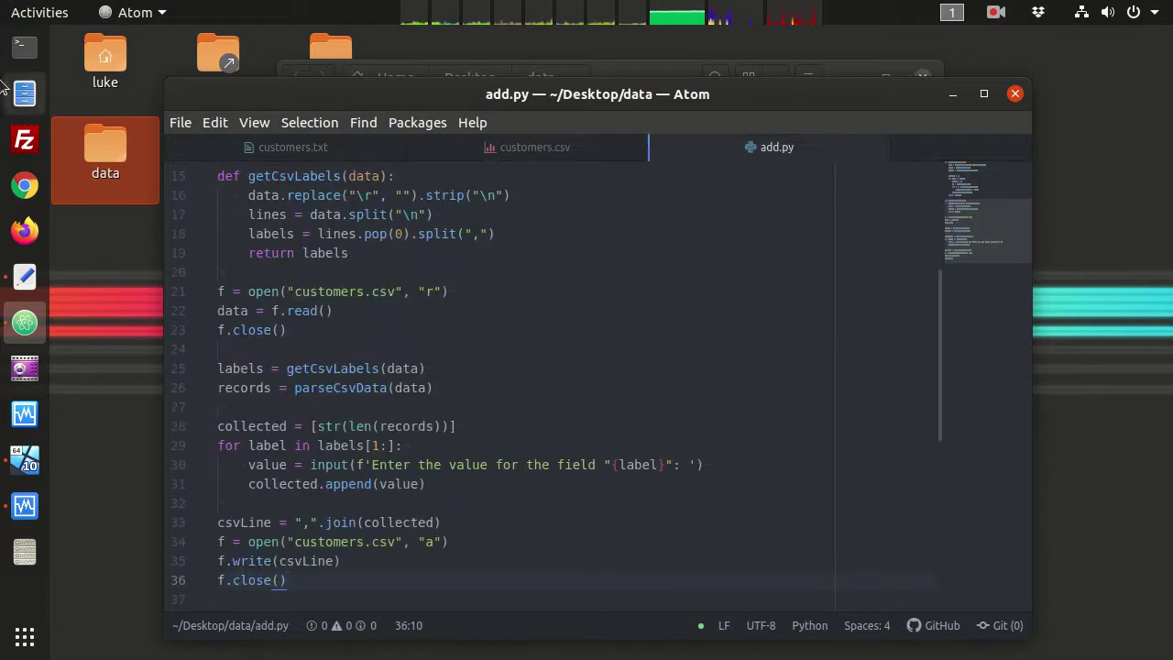
Open a Terminal, change to the Desktop/data directory and list its files
{"action": "left_click", "coordinate": [25, 46]}
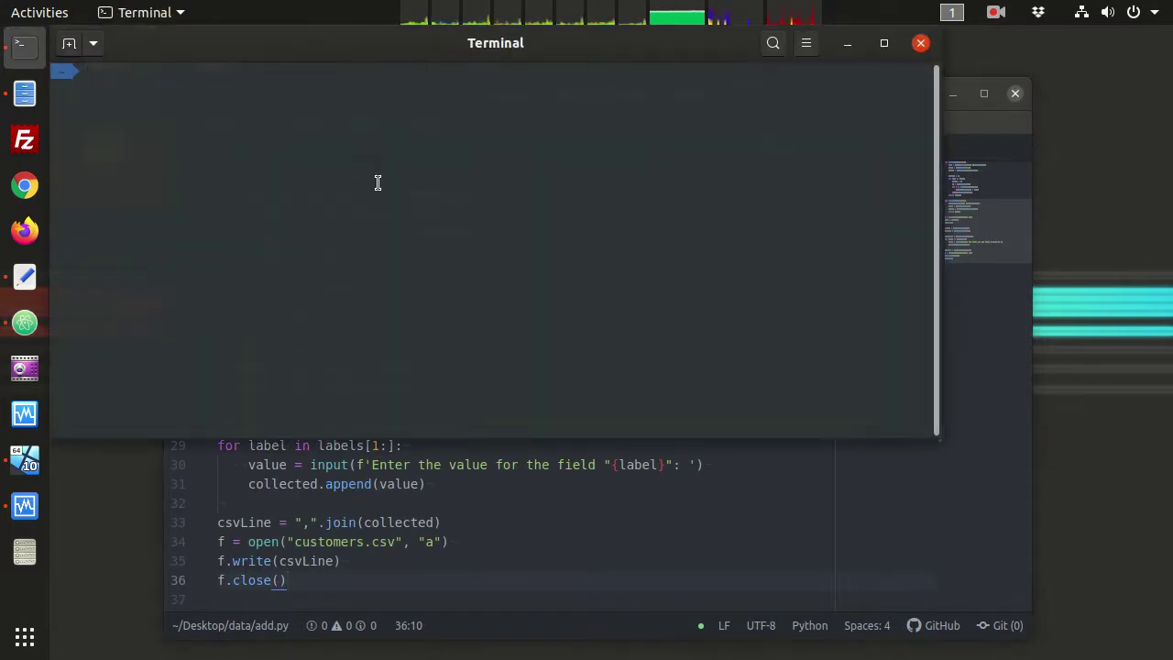
{"action": "type", "text": "cd De"}
{"action": "key", "text": "Tab"}
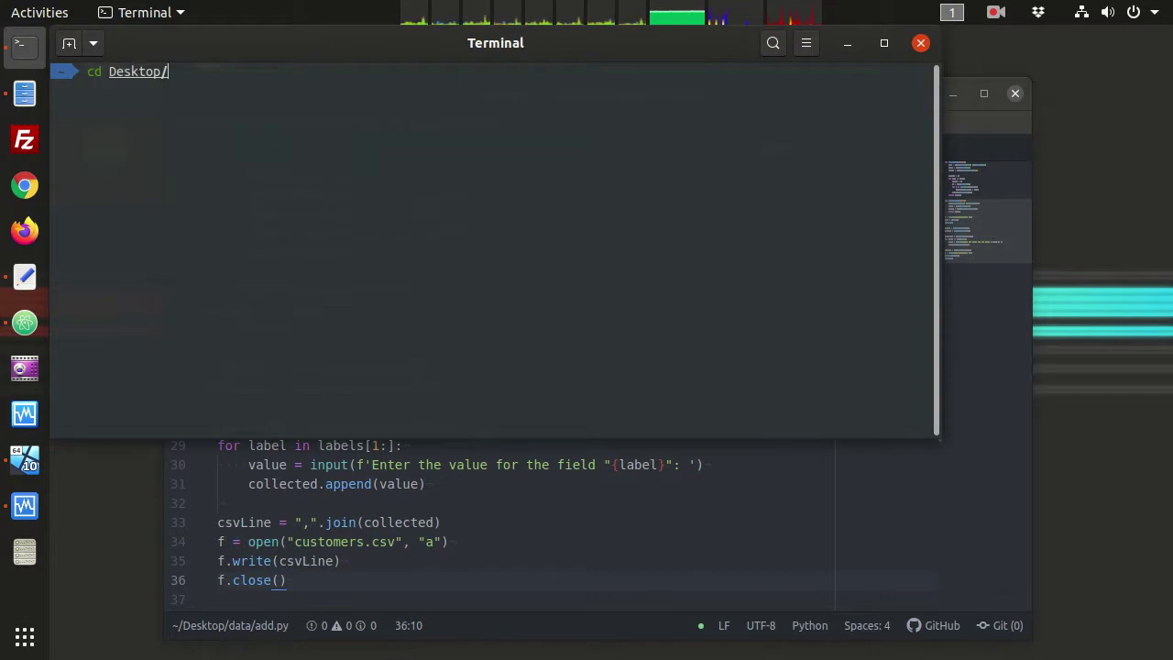
{"action": "type", "text": "dad"}
{"action": "key", "text": "Tab"}
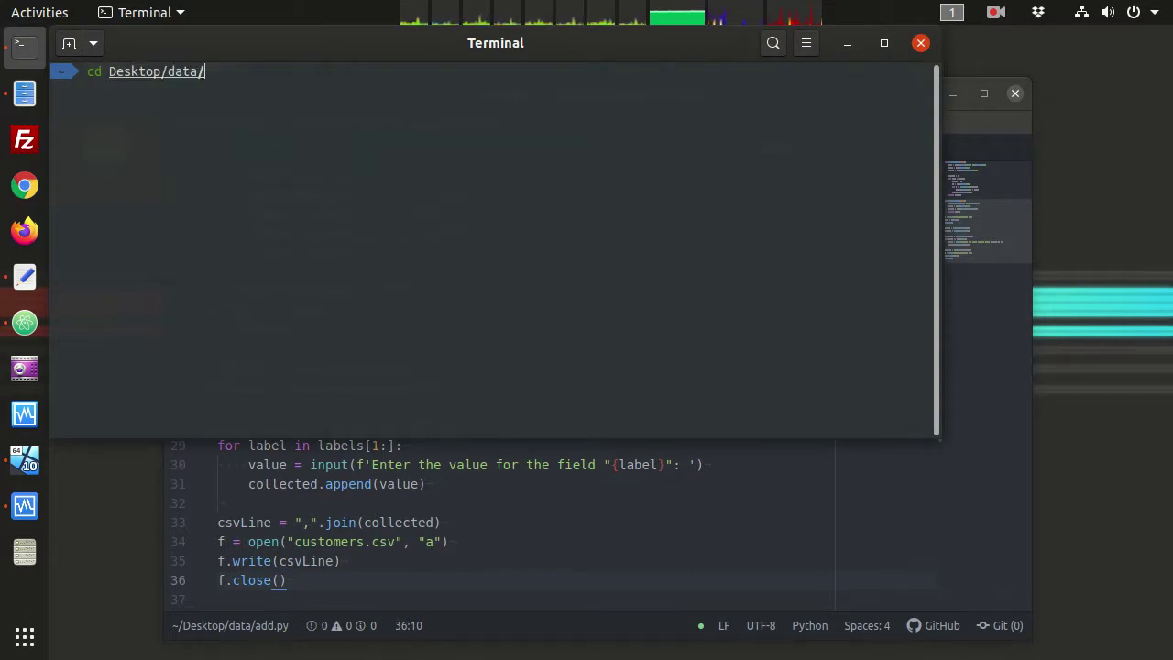
{"action": "key", "text": "Return"}
{"action": "type", "text": "ls"}
{"action": "key", "text": "Return"}
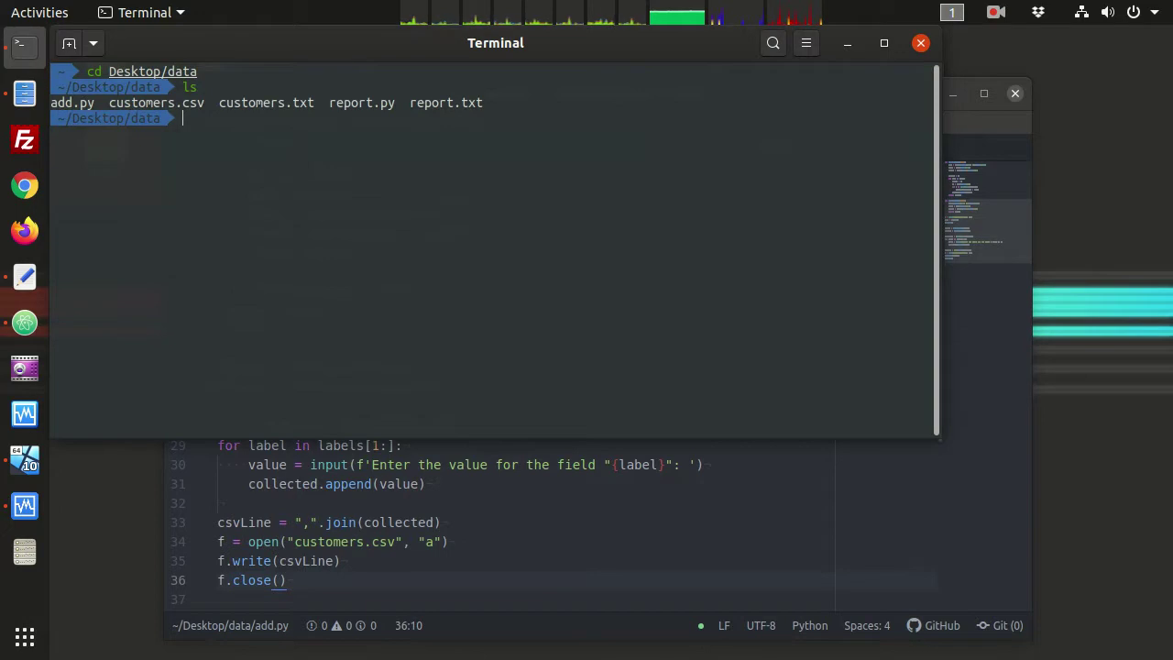
Run add.py with python3 and answer its first two prompts with the customer's last name and first name
{"action": "type", "text": "python3 add.py"}
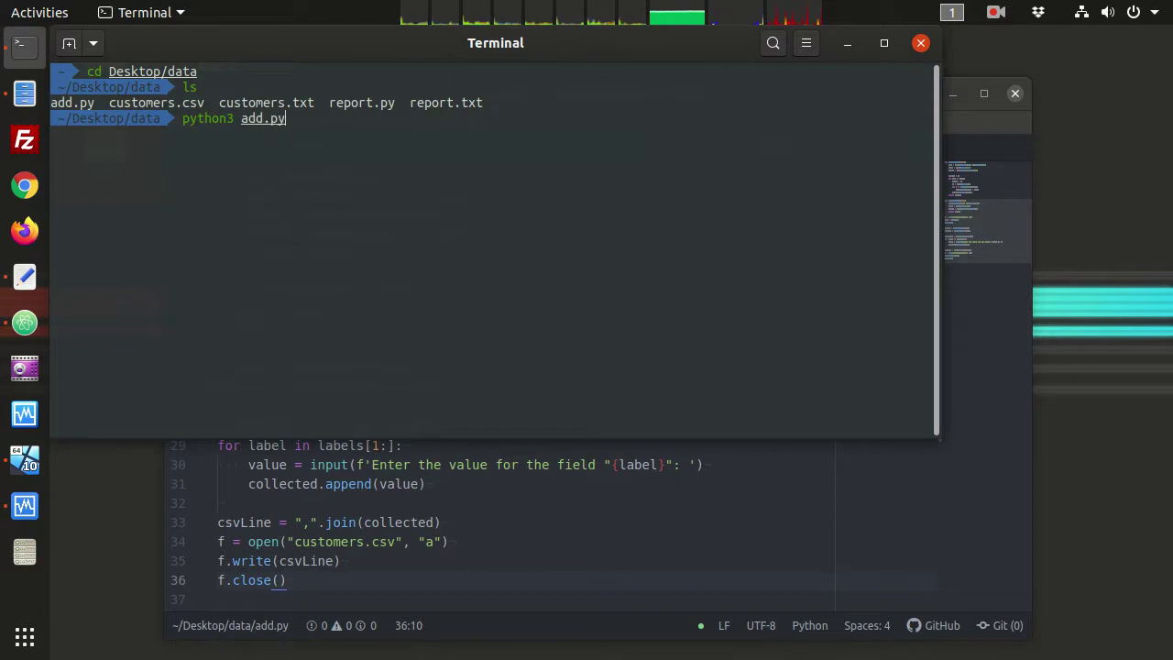
{"action": "key", "text": "Return"}
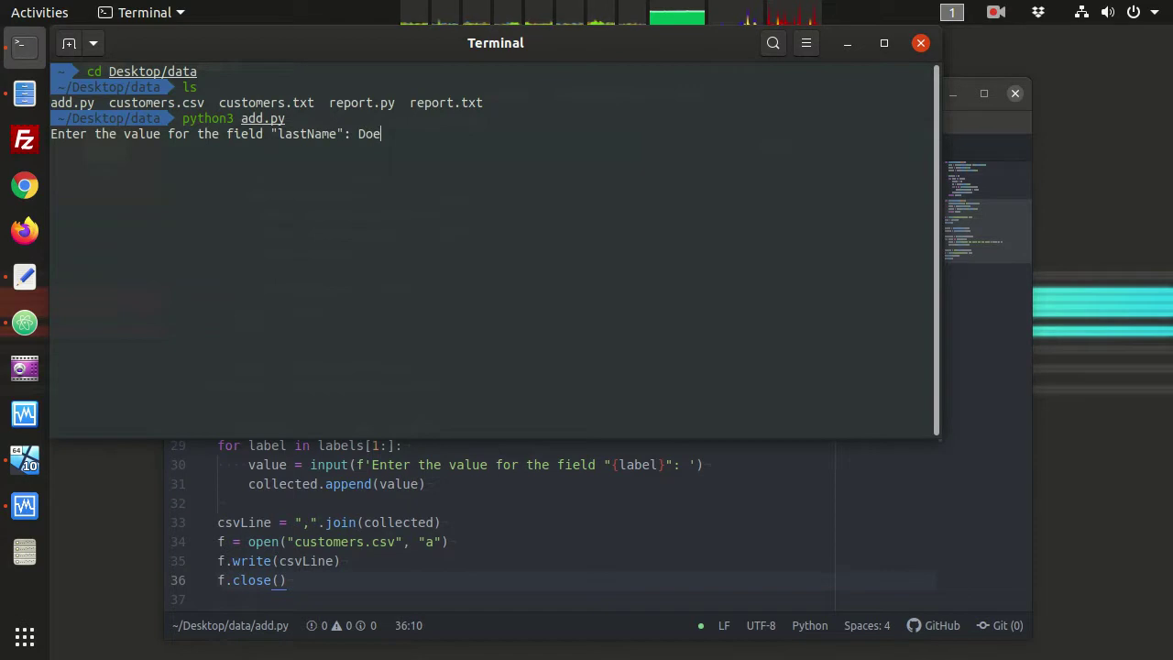
{"action": "key", "text": "Return"}
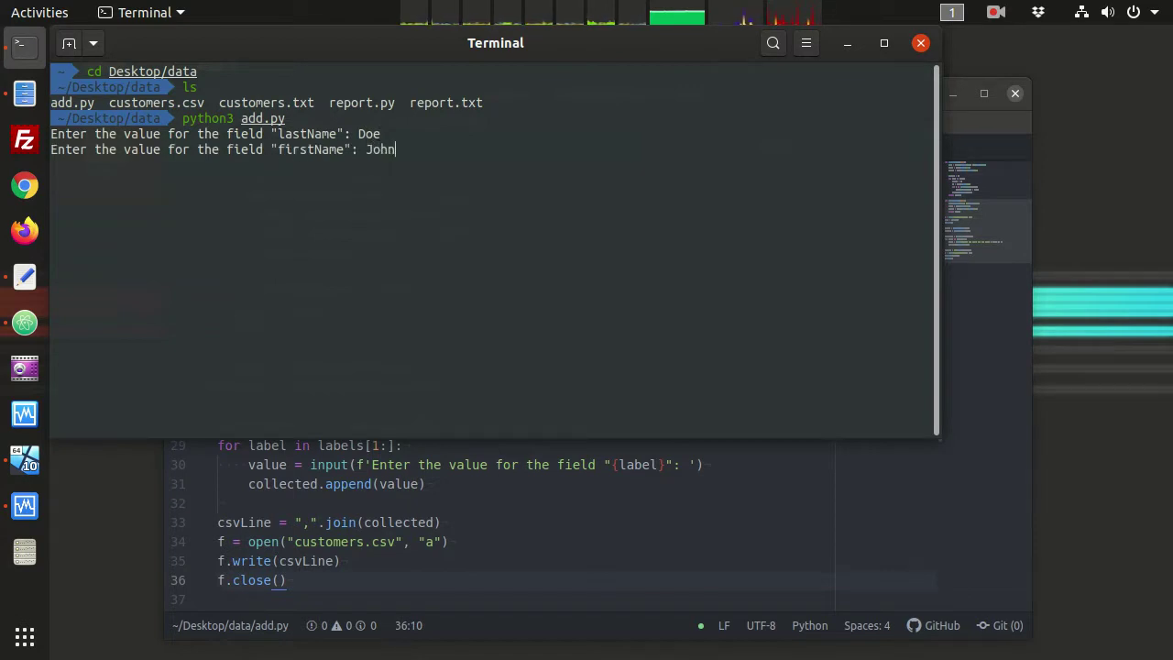
{"action": "type", "text": "John"}
{"action": "key", "text": "Return"}
{"action": "type", "text": "1-123-4567"}
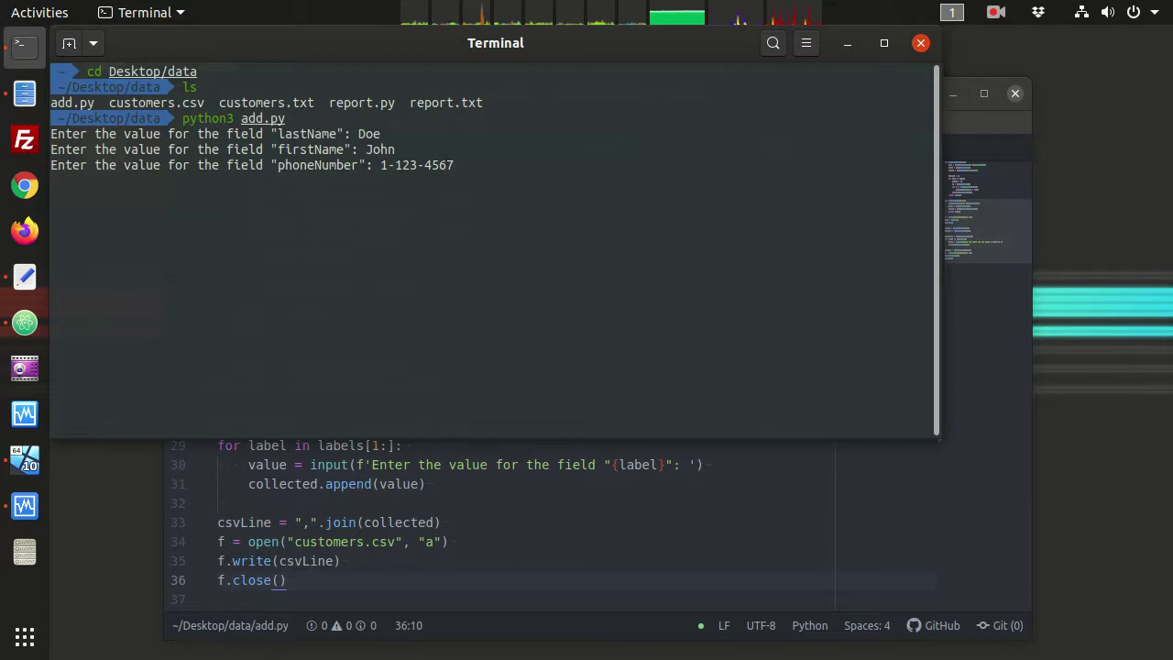
{"action": "left_click_drag", "start_coordinate": [385, 165], "coordinate": [472, 168]}
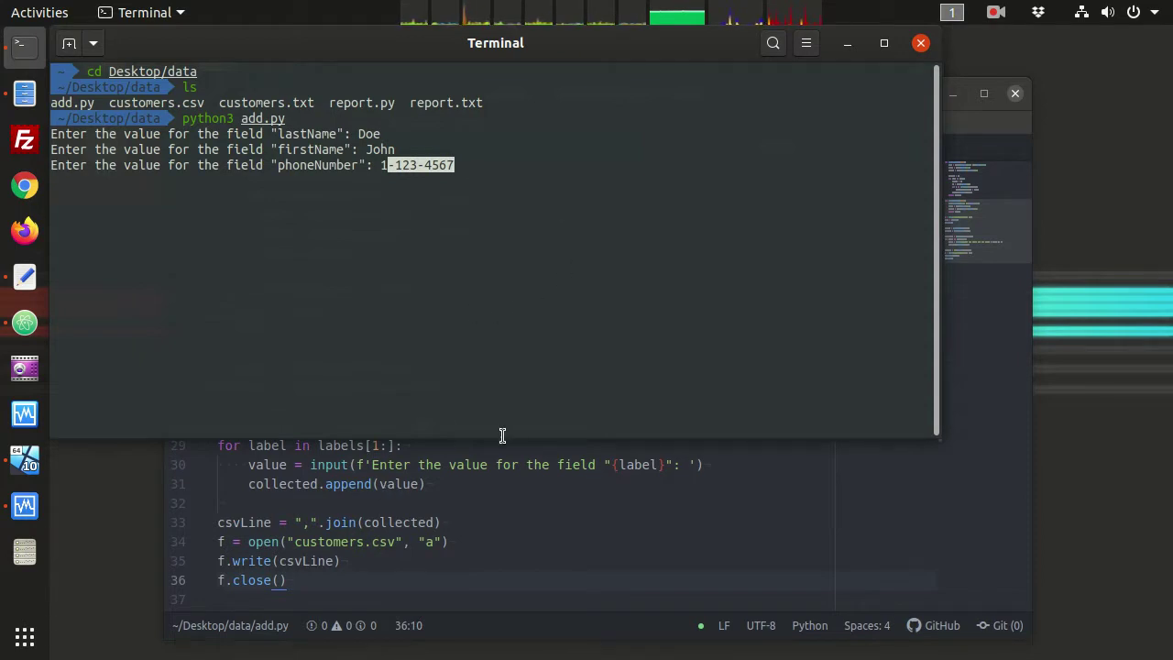
{"action": "left_click", "coordinate": [456, 183]}
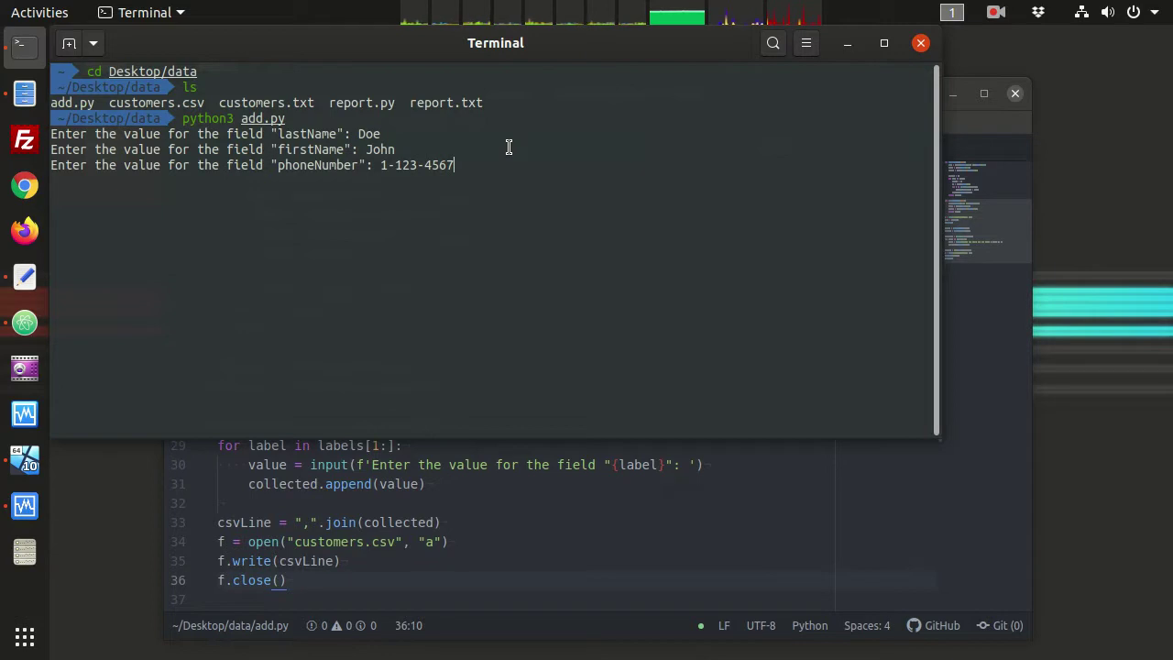
{"action": "key", "text": "Left"}
{"action": "key", "text": "Left"}
{"action": "key", "text": "Left"}
{"action": "key", "text": "BackSpace"}
{"action": "key", "text": "BackSpace"}
{"action": "key", "text": "BackSpace"}
{"action": "key", "text": "BackSpace"}
{"action": "key", "text": "BackSpace"}
{"action": "key", "text": "BackSpace"}
{"action": "key", "text": "BackSpace"}
{"action": "key", "text": "BackSpace"}
{"action": "key", "text": "BackSpace"}
{"action": "key", "text": "Left"}
{"action": "key", "text": "BackSpace"}
{"action": "key", "text": "BackSpace"}
{"action": "key", "text": "BackSpace"}
{"action": "key", "text": "BackSpace"}
{"action": "key", "text": "alt+Tab"}
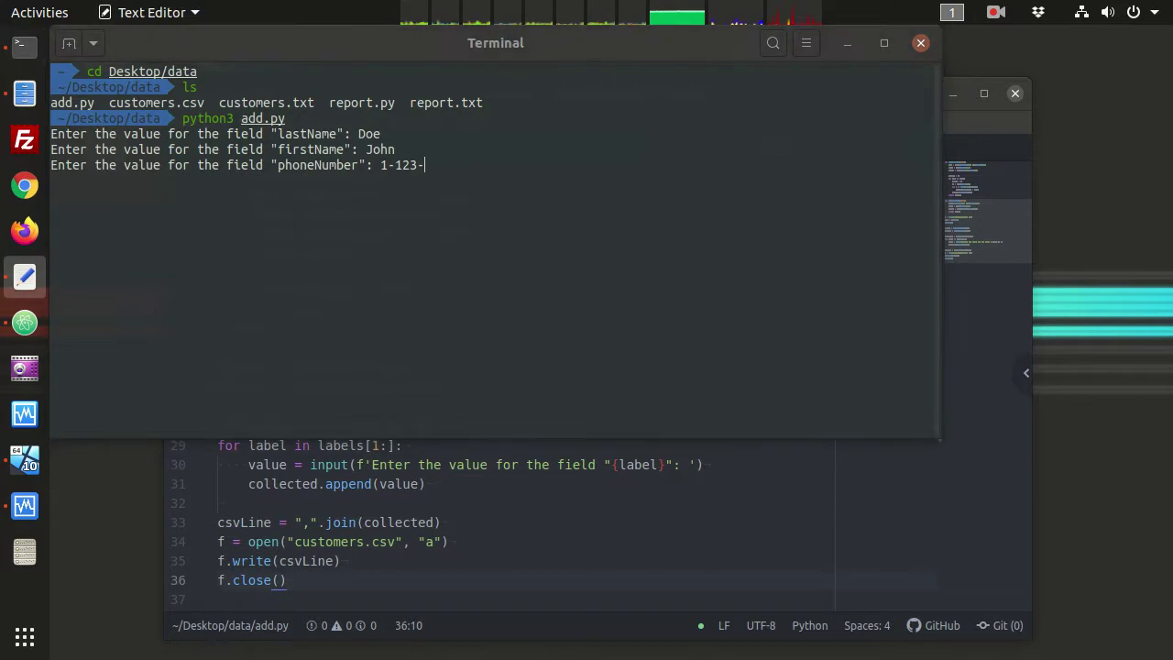
{"action": "left_click", "coordinate": [547, 199]}
{"action": "key", "text": "BackSpace"}
{"action": "key", "text": "BackSpace"}
{"action": "key", "text": "BackSpace"}
{"action": "key", "text": "BackSpace"}
{"action": "key", "text": "BackSpace"}
{"action": "key", "text": "BackSpace"}
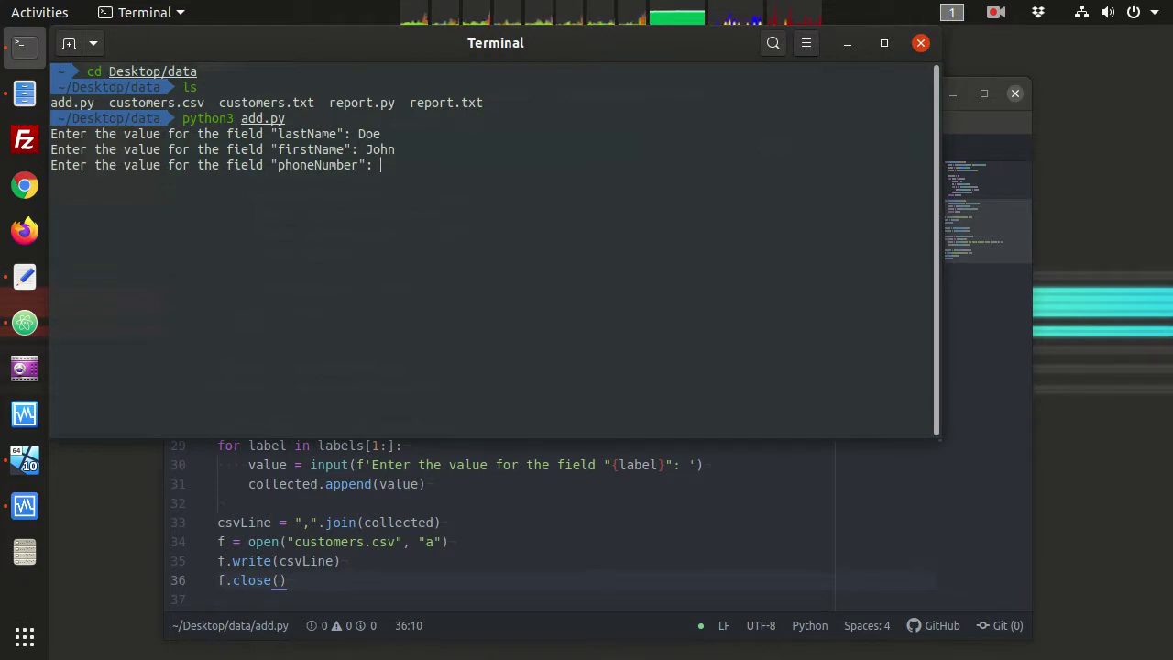
Complete the new record by entering the customer's phone number and e-mail address at the remaining prompts
{"action": "type", "text": "555-123-4567"}
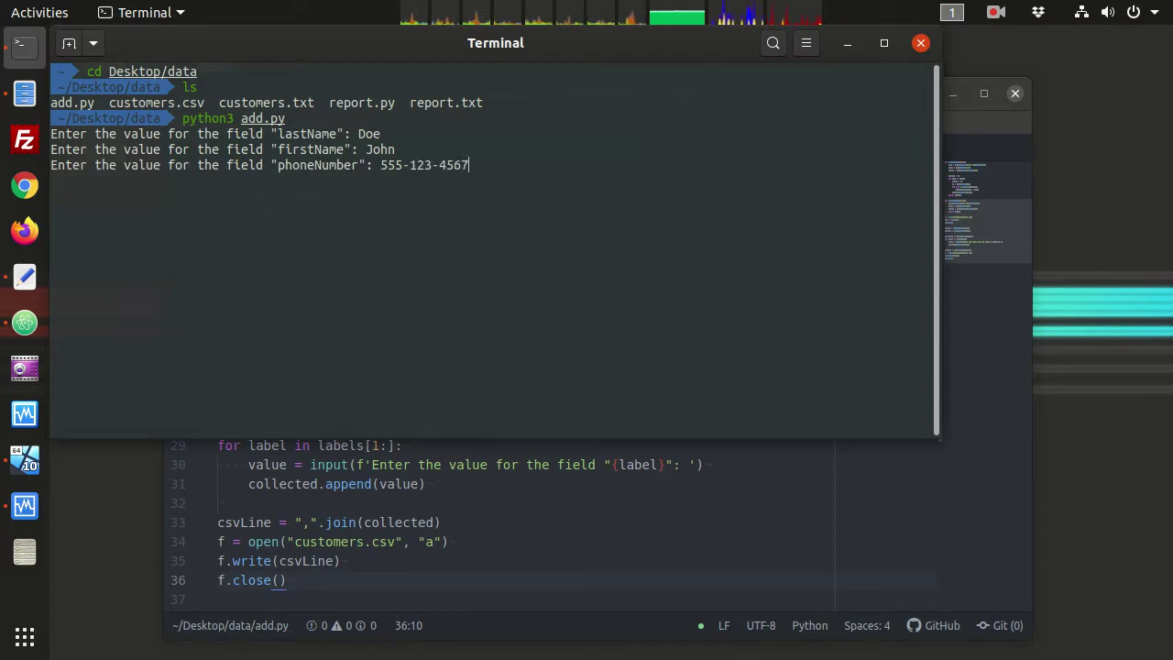
{"action": "key", "text": "Return"}
{"action": "type", "text": "jd.exaqmple"}
{"action": "key", "text": "Left"}
{"action": "key", "text": "BackSpace"}
{"action": "key", "text": "BackSpace"}
{"action": "key", "text": "BackSpace"}
{"action": "key", "text": "BackSpace"}
{"action": "key", "text": "BackSpace"}
{"action": "key", "text": "BackSpace"}
{"action": "key", "text": "BackSpace"}
{"action": "key", "text": "BackSpace"}
{"action": "type", "text": "mple"}
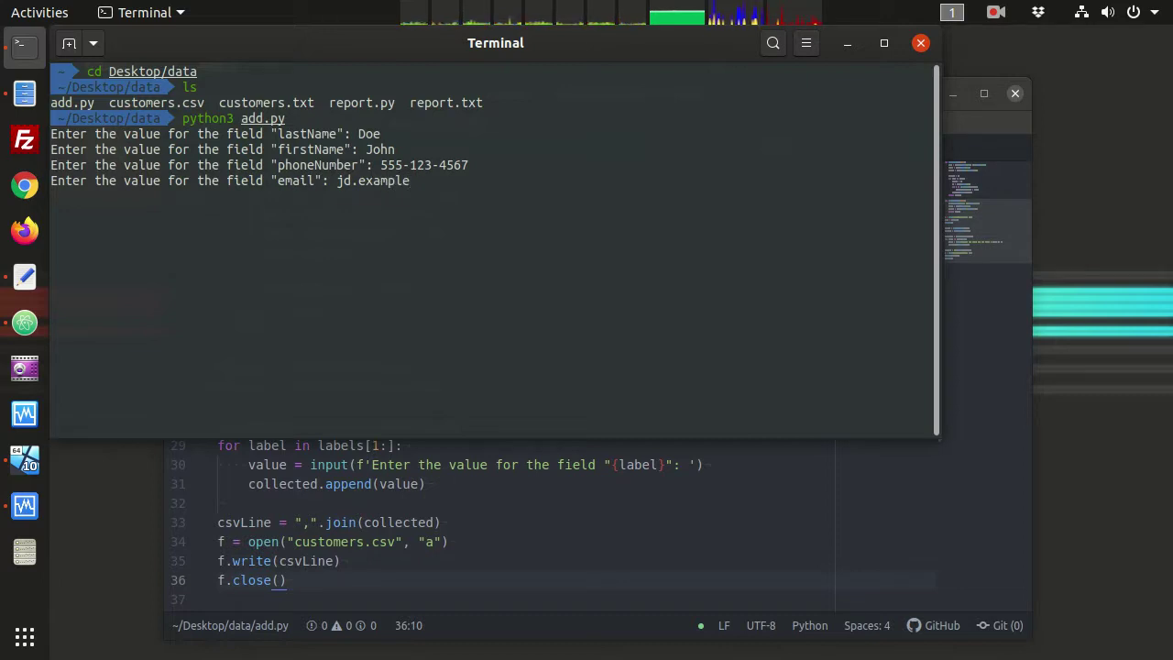
{"action": "key", "text": "BackSpace"}
{"action": "key", "text": "BackSpace"}
{"action": "key", "text": "BackSpace"}
{"action": "key", "text": "BackSpace"}
{"action": "key", "text": "BackSpace"}
{"action": "key", "text": "BackSpace"}
{"action": "key", "text": "BackSpace"}
{"action": "key", "text": "BackSpace"}
{"action": "type", "text": "@example.com"}
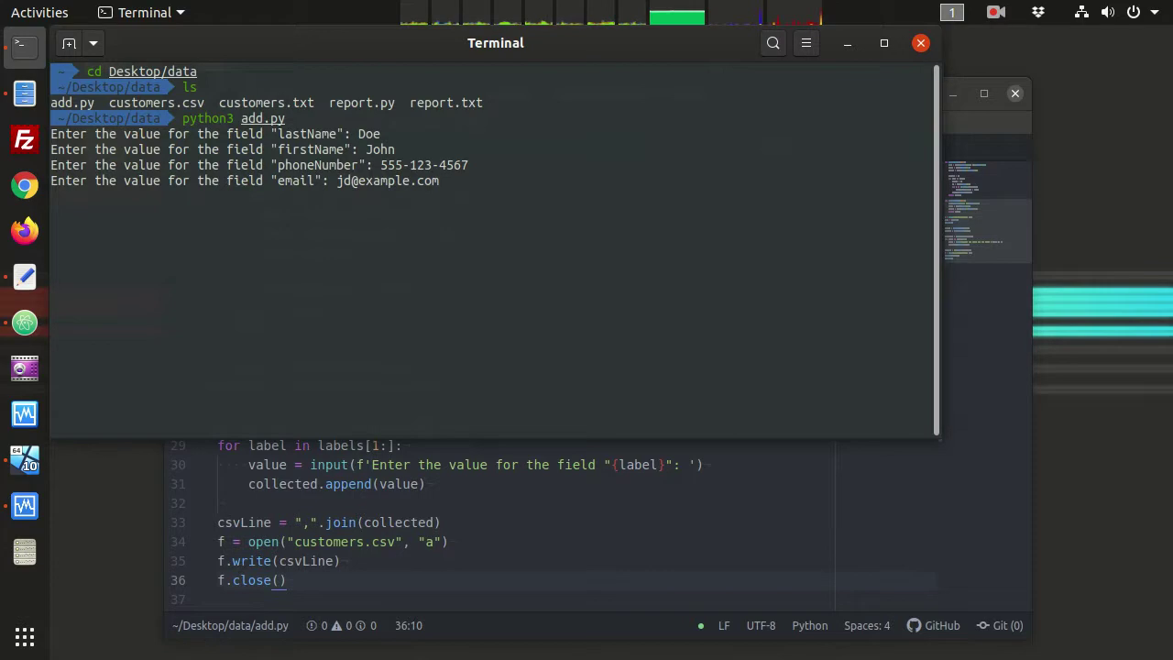
{"action": "key", "text": "Return"}
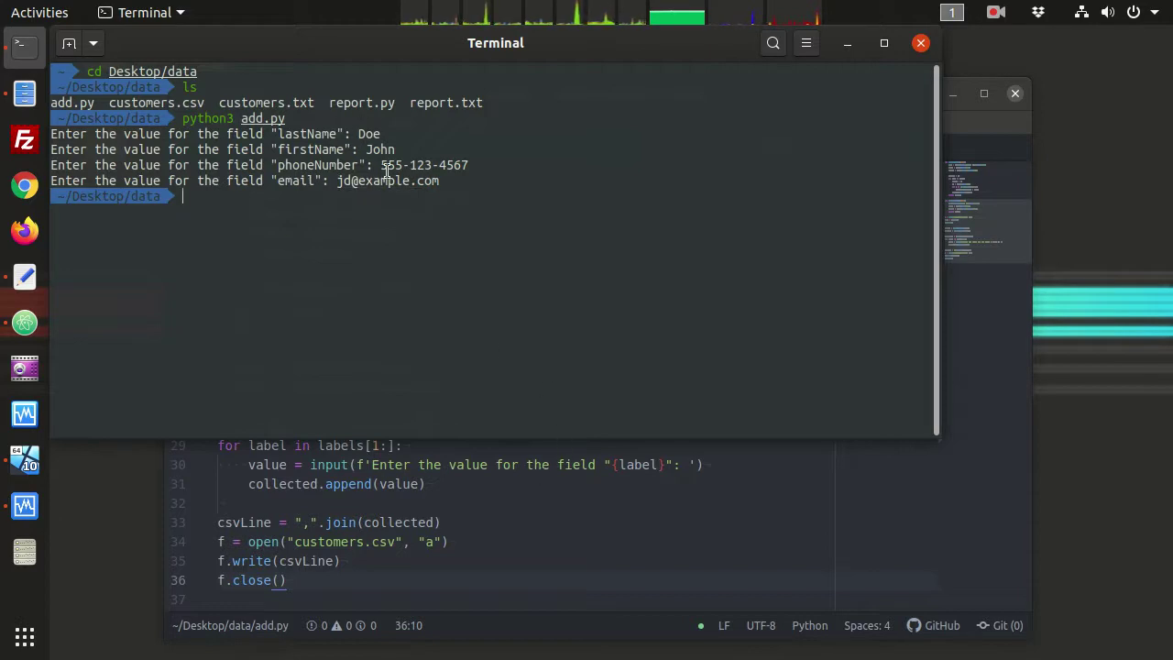
Switch to Atom, examine the record with ID 8 in customers.csv and compare its phone number format with that of record 4
{"action": "left_click", "coordinate": [458, 484]}
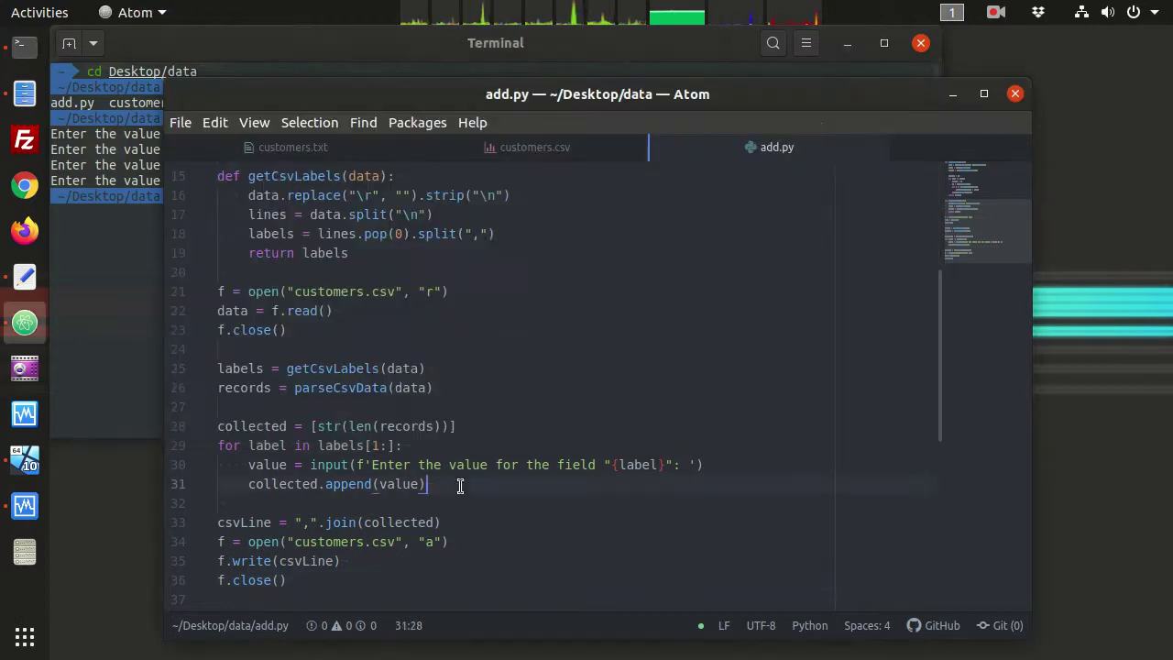
{"action": "left_click", "coordinate": [537, 150]}
{"action": "left_click", "coordinate": [502, 373]}
{"action": "left_click_drag", "start_coordinate": [228, 348], "coordinate": [217, 348]}
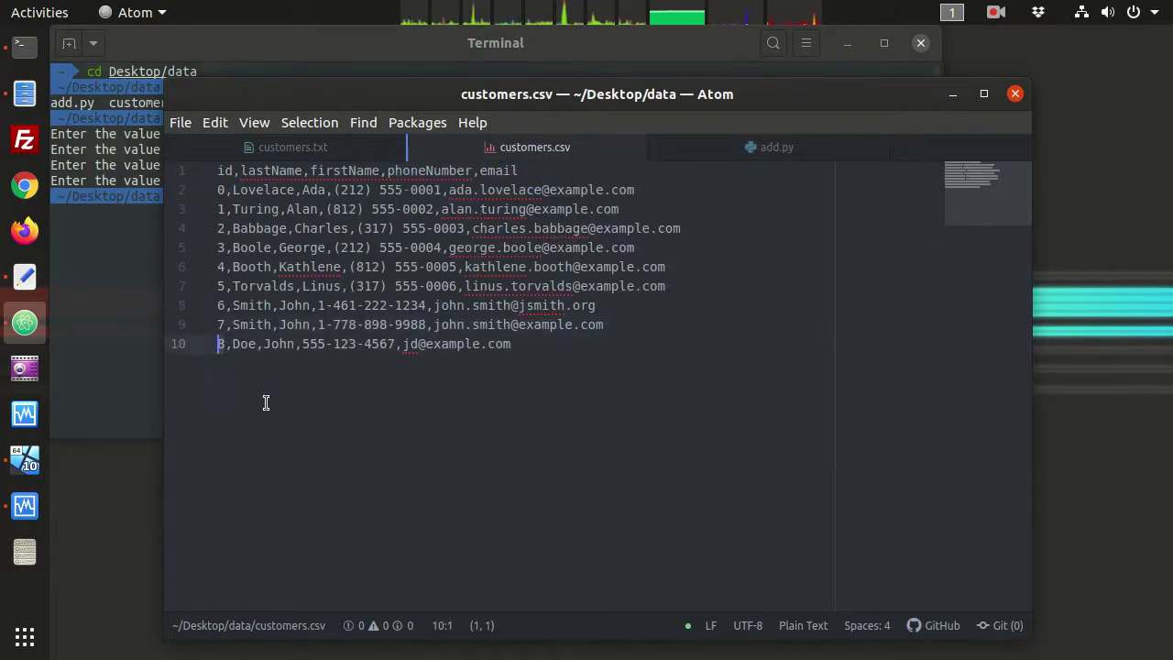
{"action": "left_click", "coordinate": [240, 344]}
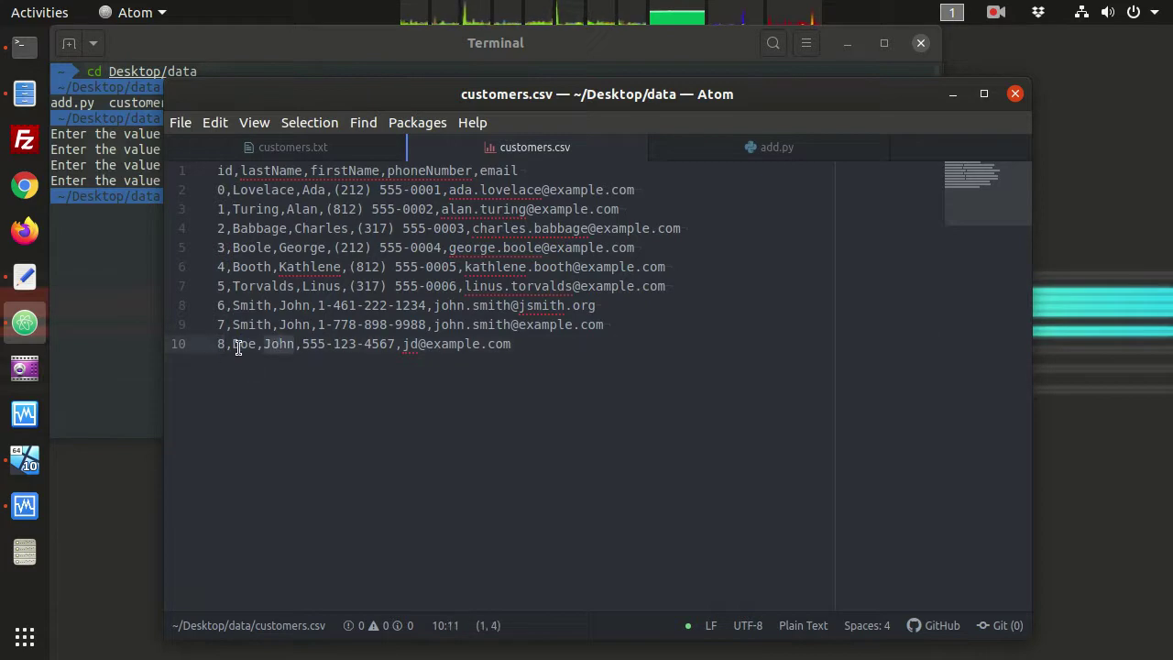
{"action": "left_click_drag", "start_coordinate": [231, 346], "coordinate": [513, 345]}
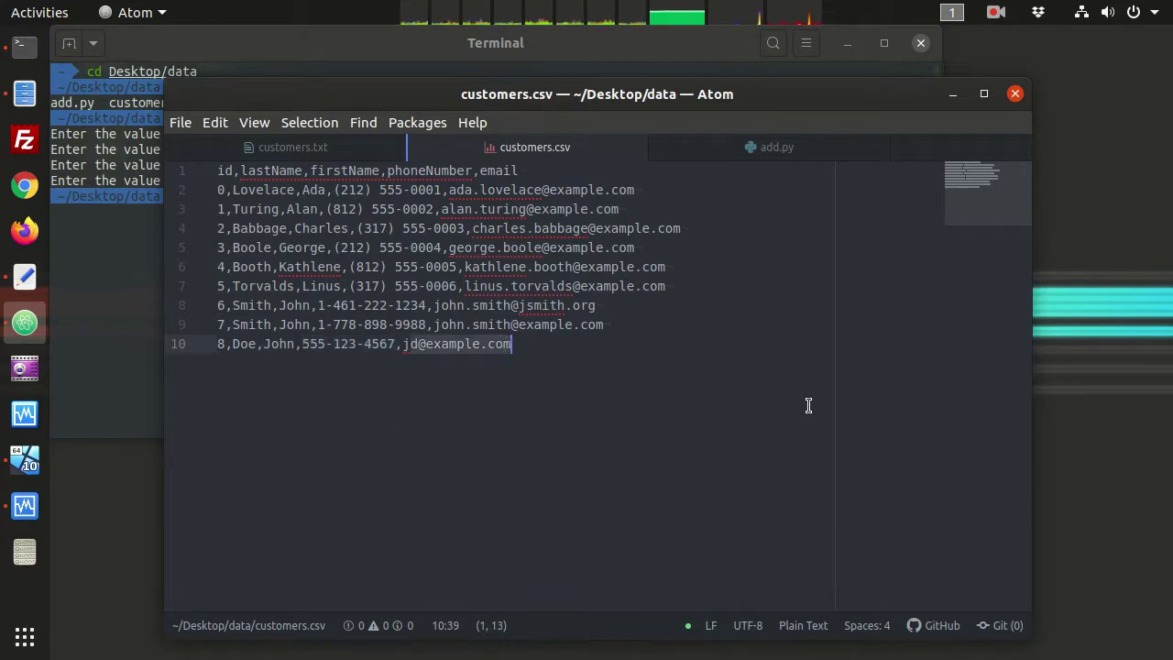
{"action": "left_click", "coordinate": [785, 345]}
{"action": "left_click", "coordinate": [795, 145]}
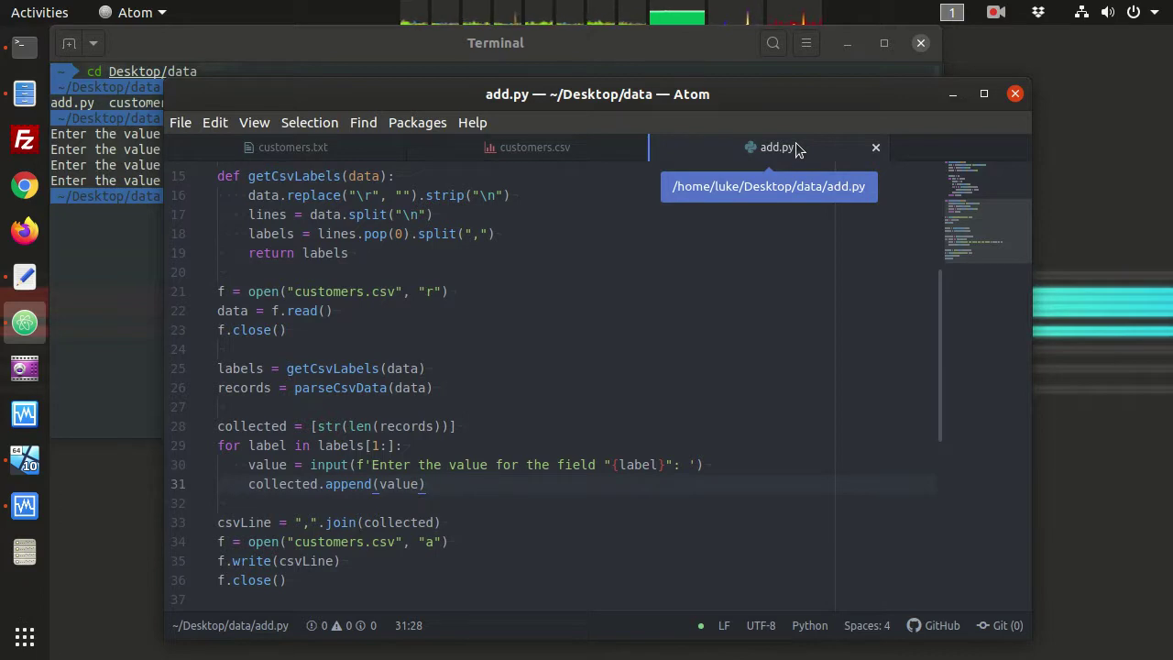
{"action": "left_click", "coordinate": [498, 154]}
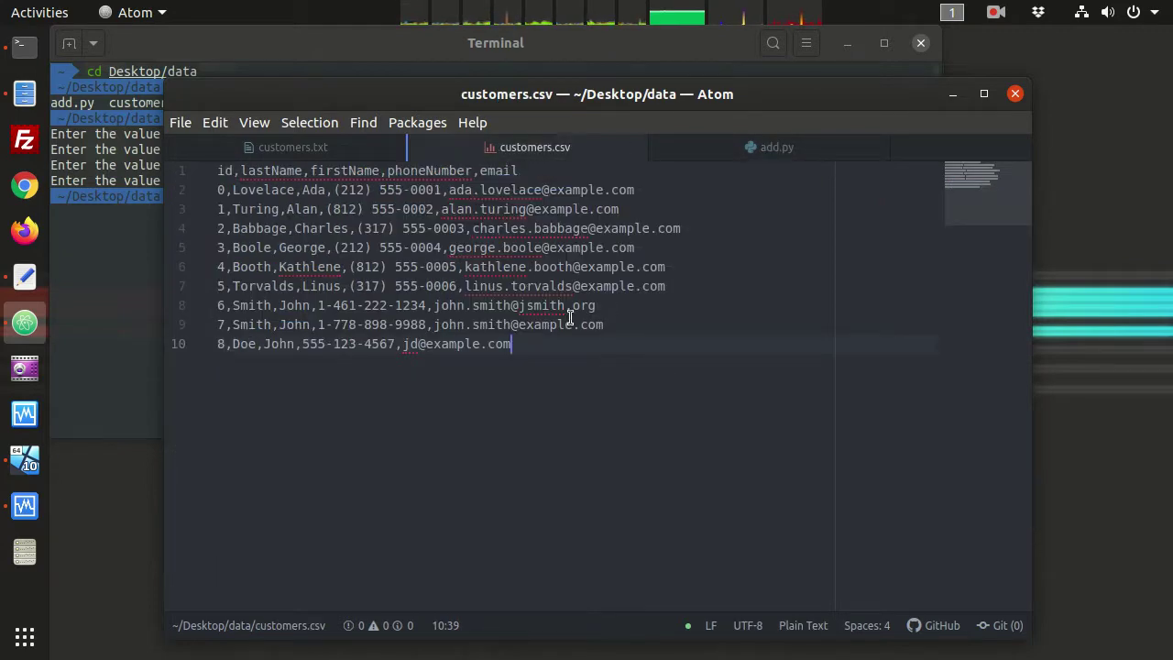
{"action": "left_click", "coordinate": [302, 344]}
{"action": "left_click_drag", "start_coordinate": [302, 344], "coordinate": [396, 344]}
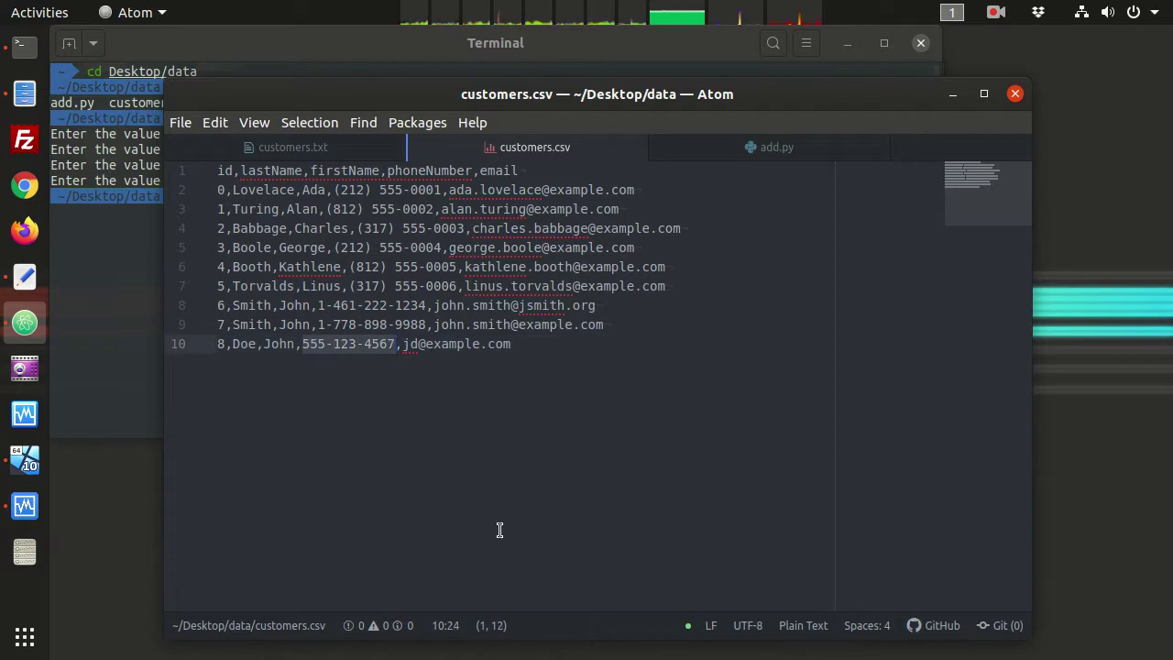
{"action": "left_click_drag", "start_coordinate": [348, 266], "coordinate": [456, 267]}
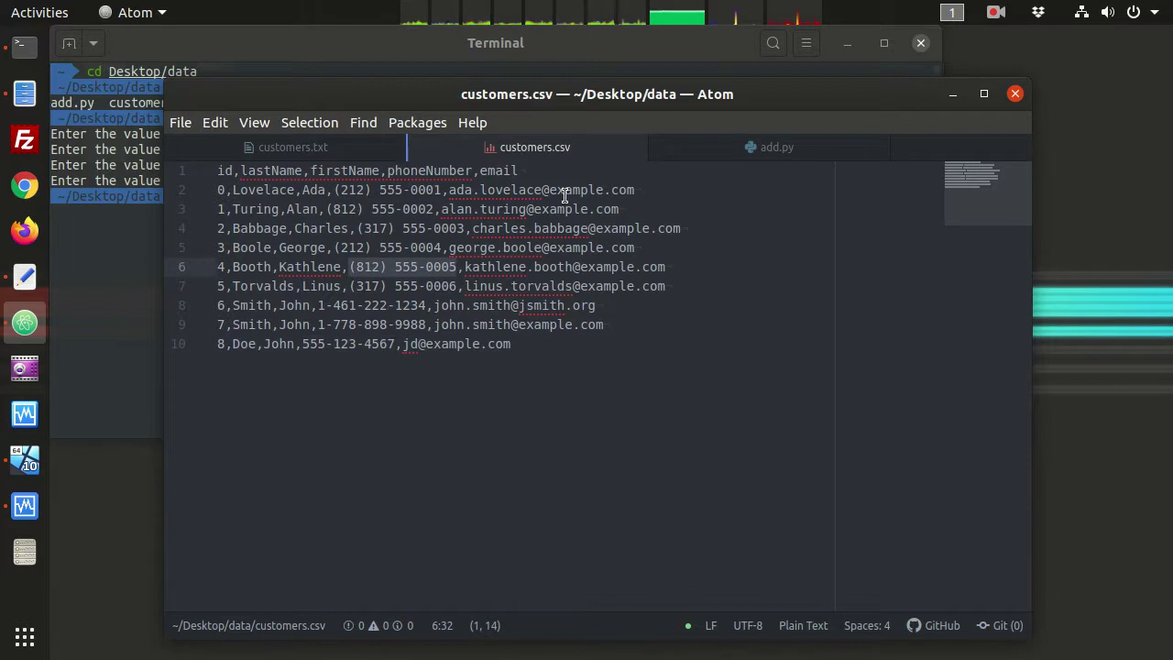
Review the reading, collecting and appending code in add.py once more alongside the records in customers.csv
{"action": "left_click", "coordinate": [761, 152]}
{"action": "left_click", "coordinate": [625, 314]}
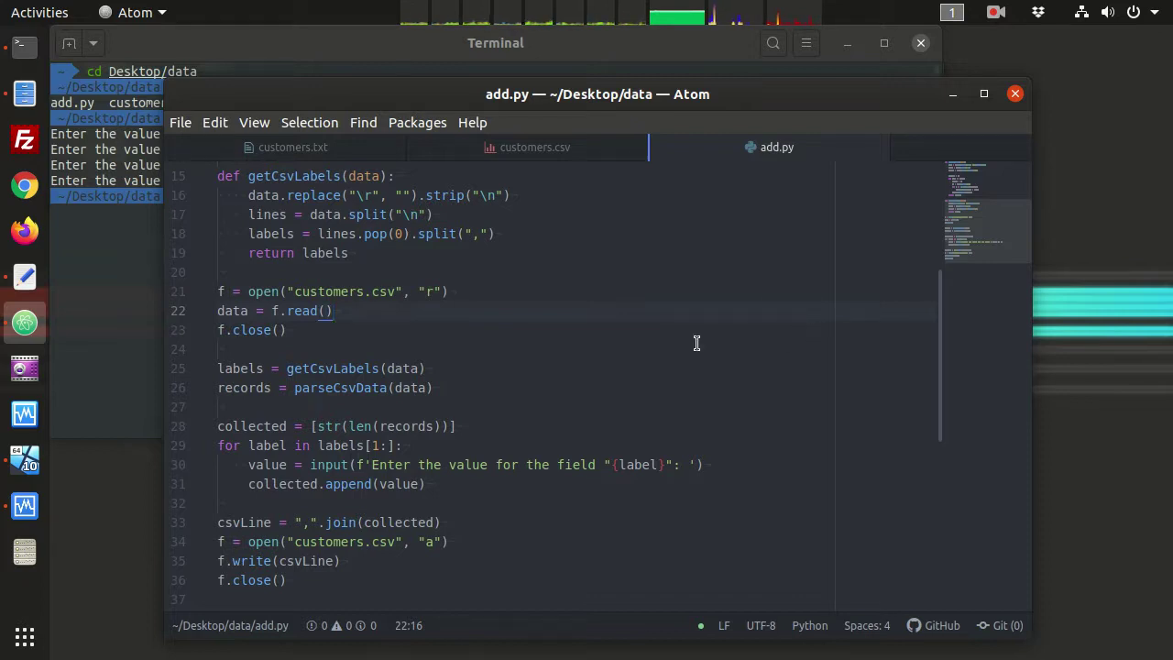
{"action": "left_click", "coordinate": [602, 353]}
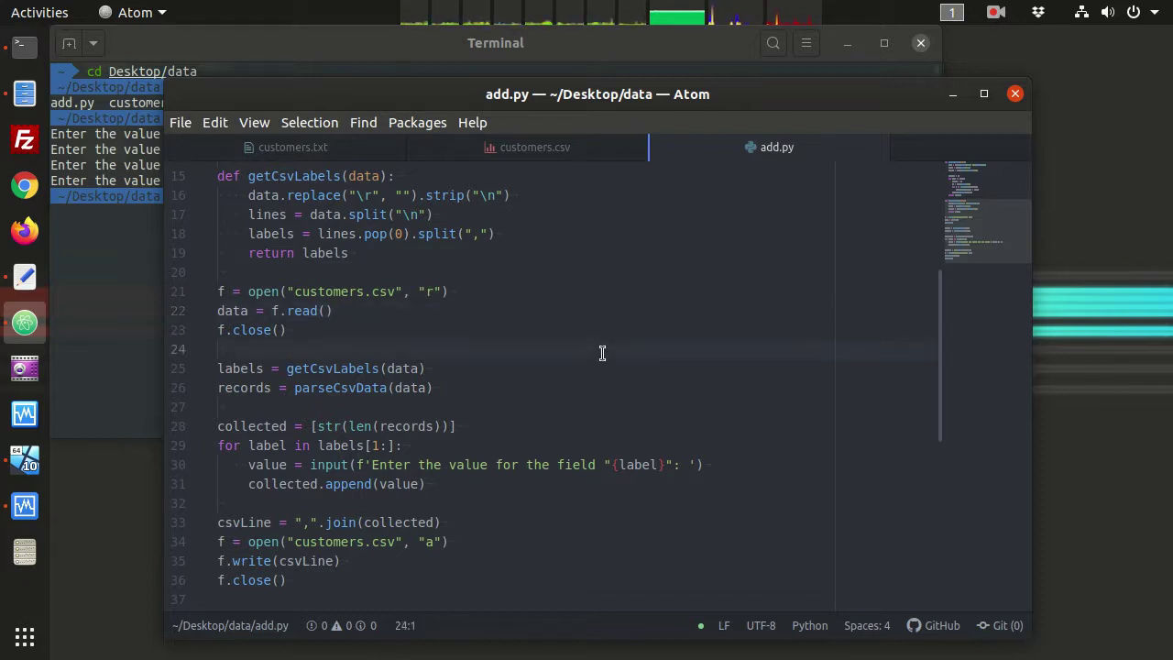
{"action": "left_click_drag", "start_coordinate": [558, 104], "coordinate": [616, 95]}
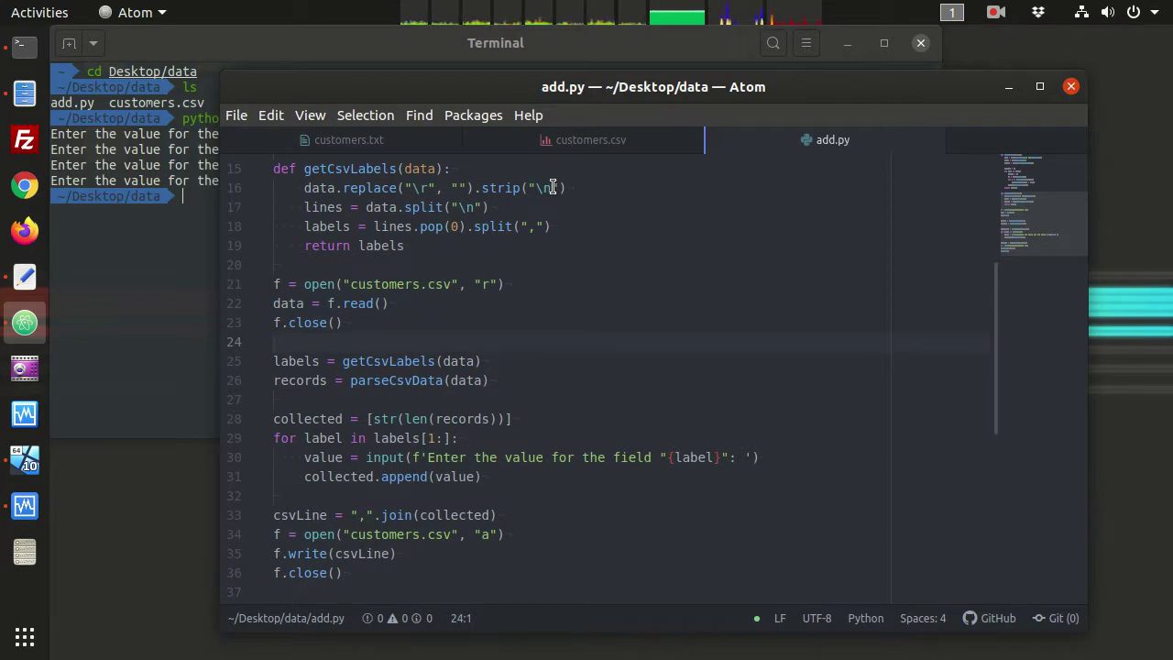
{"action": "left_click", "coordinate": [589, 139]}
{"action": "left_click", "coordinate": [613, 341]}
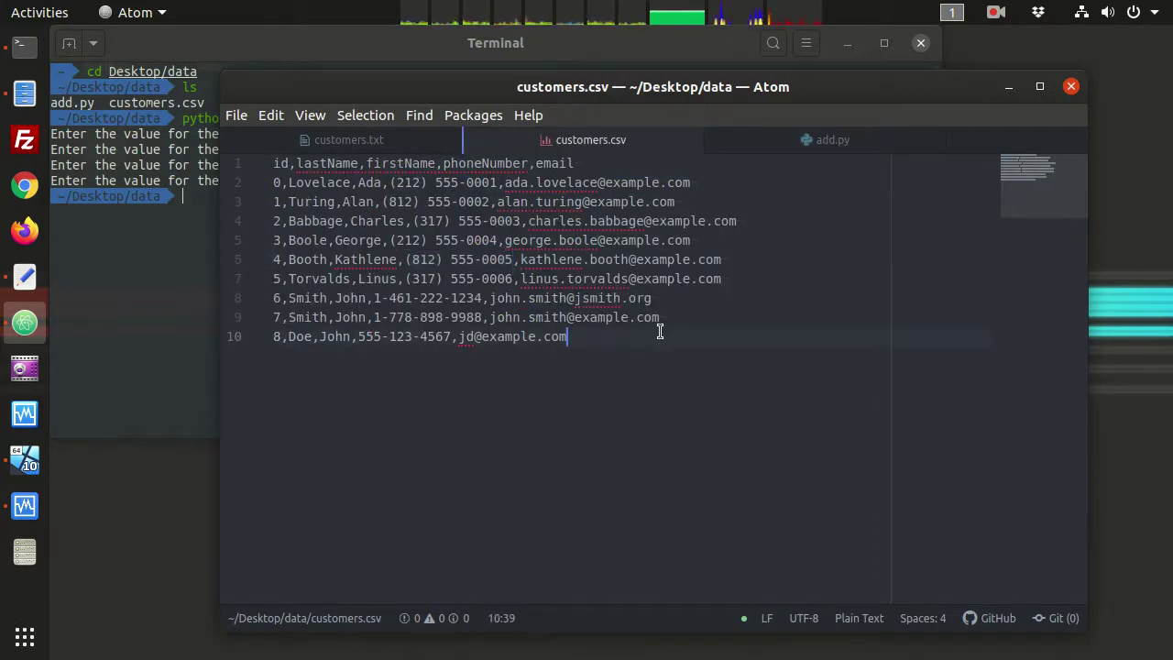
{"action": "left_click_drag", "start_coordinate": [664, 89], "coordinate": [629, 82]}
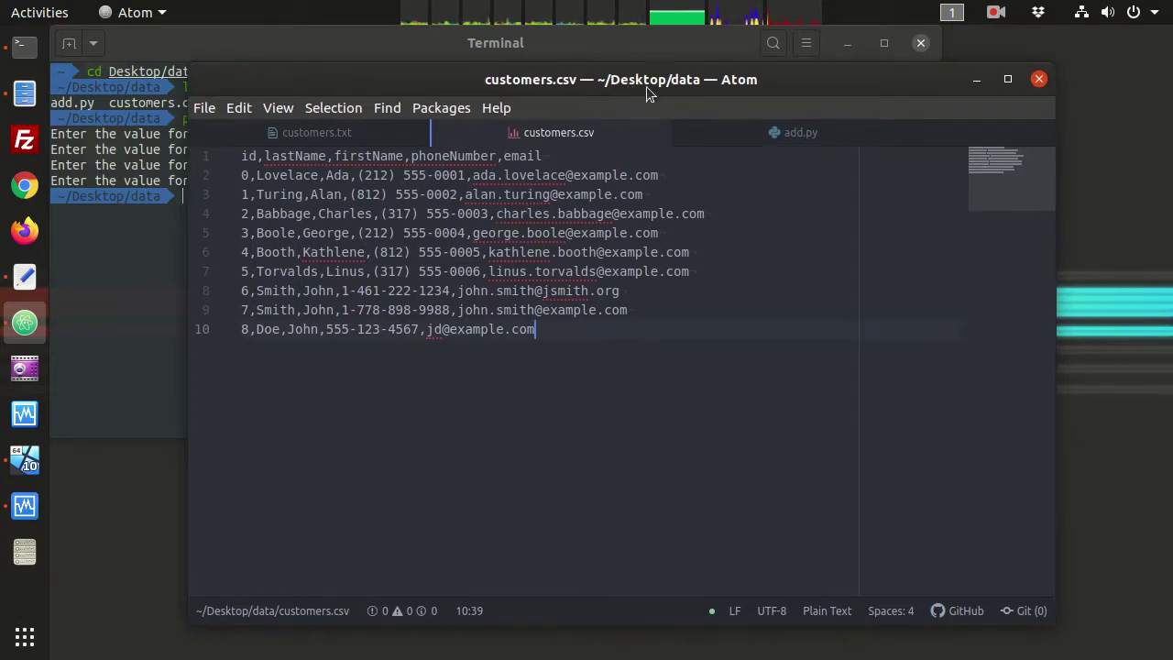
{"action": "left_click", "coordinate": [756, 142]}
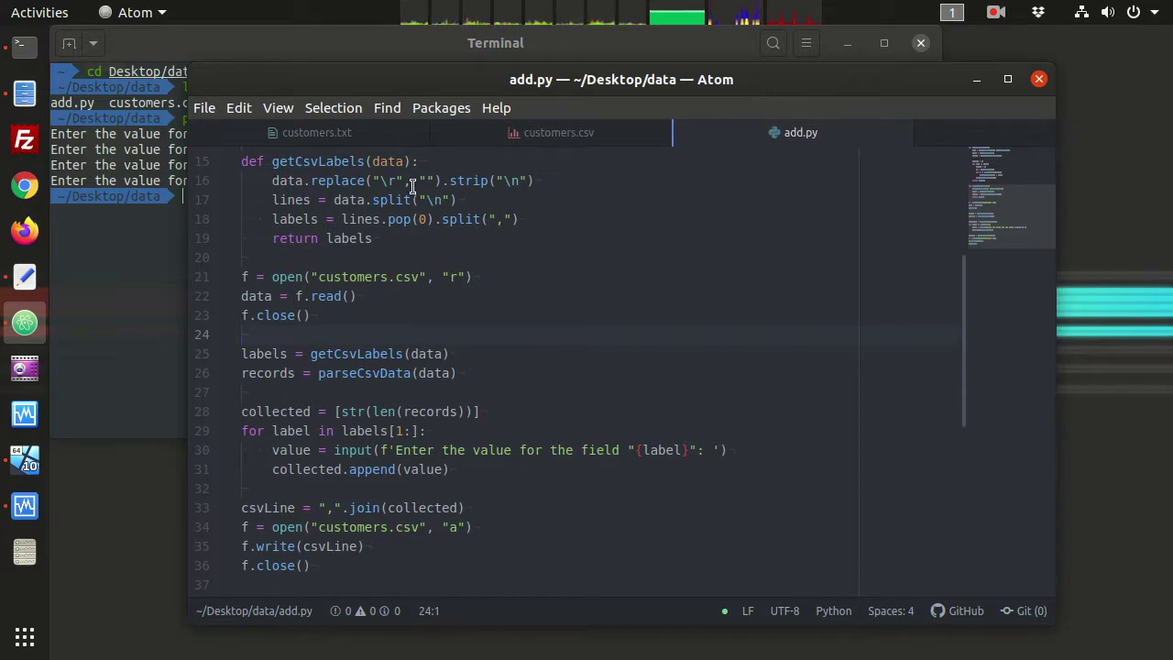
Minimize Atom, switch to Files and open customers.csv from the data folder with LibreOffice Calc
{"action": "left_click", "coordinate": [976, 80]}
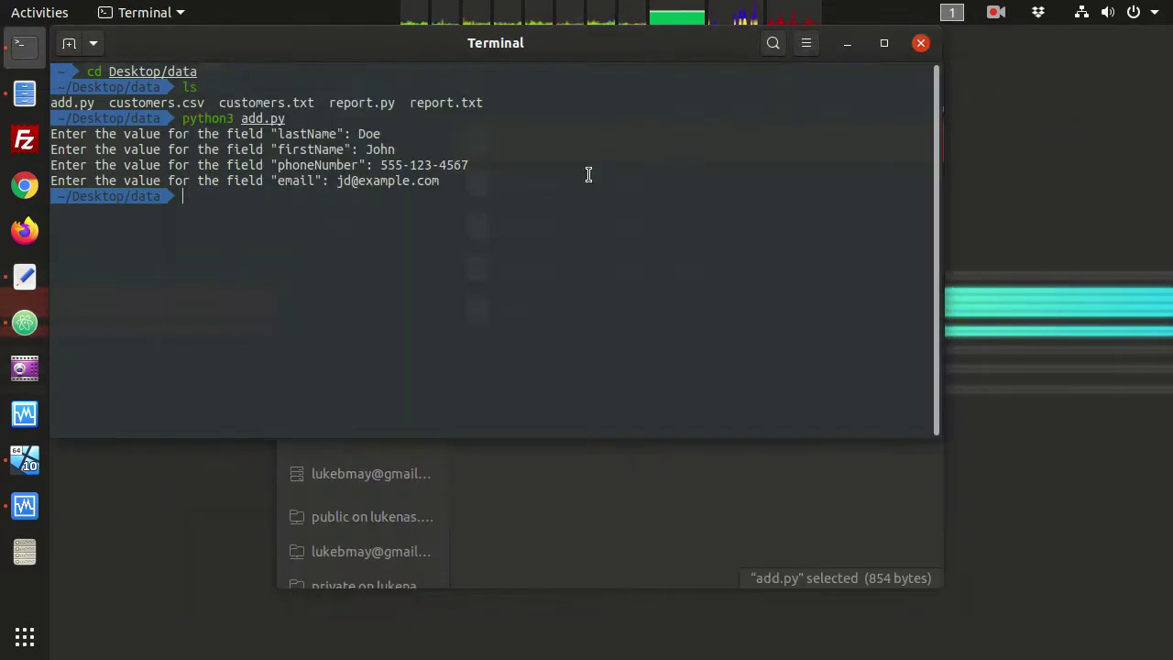
{"action": "left_click", "coordinate": [551, 493]}
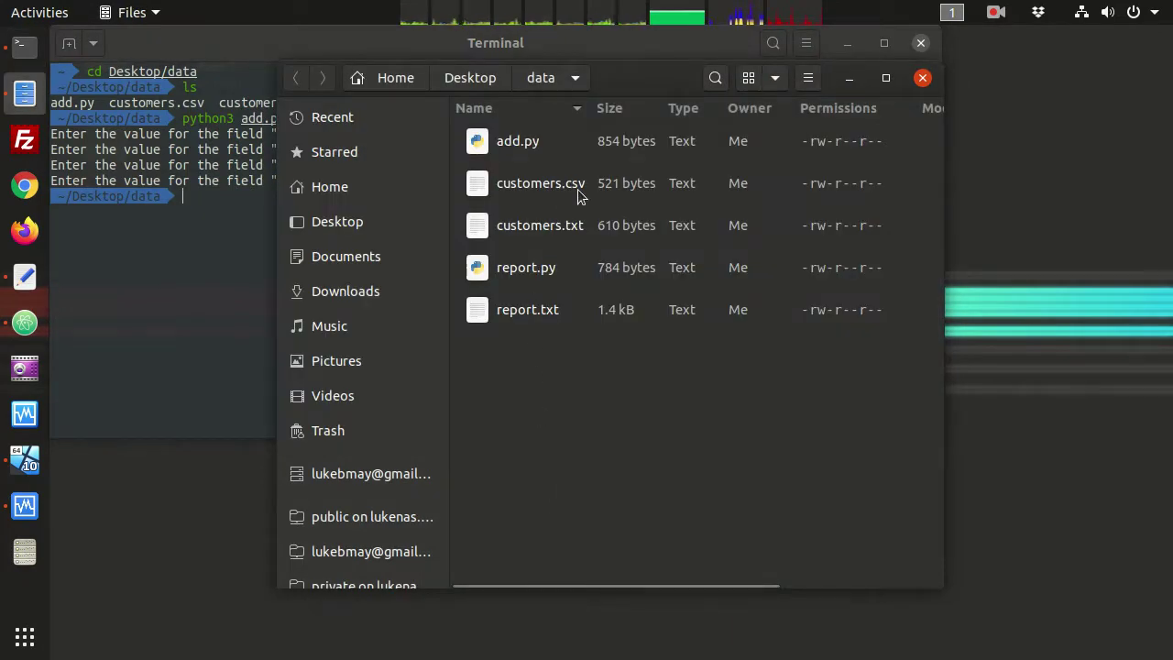
{"action": "left_click", "coordinate": [515, 188]}
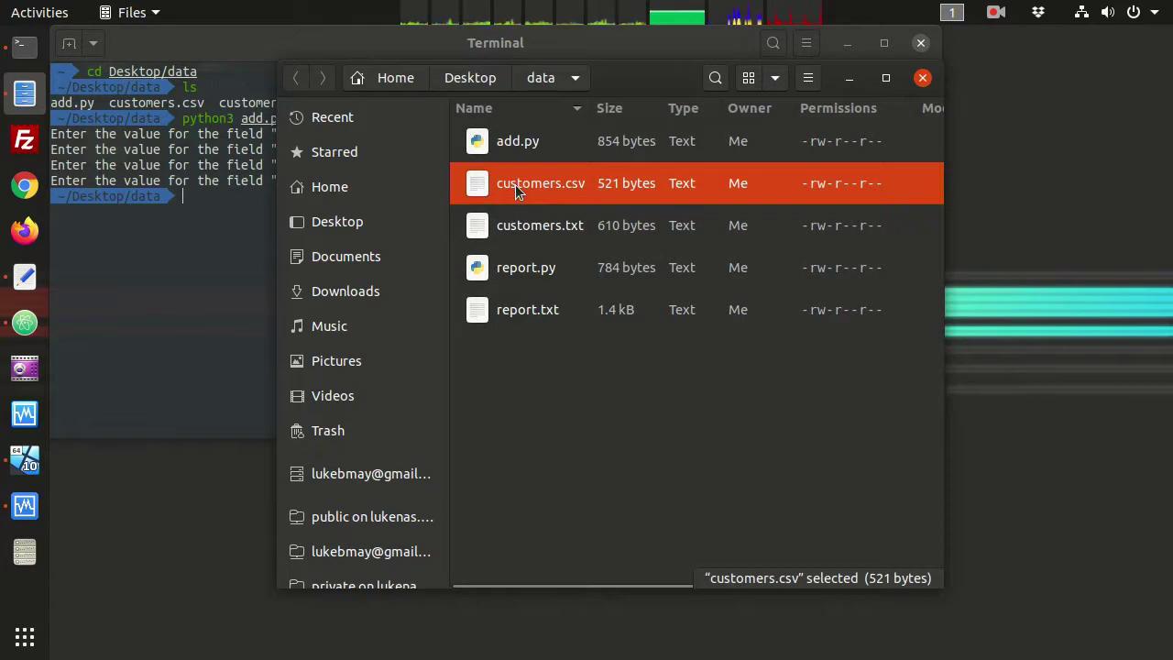
{"action": "right_click", "coordinate": [515, 188]}
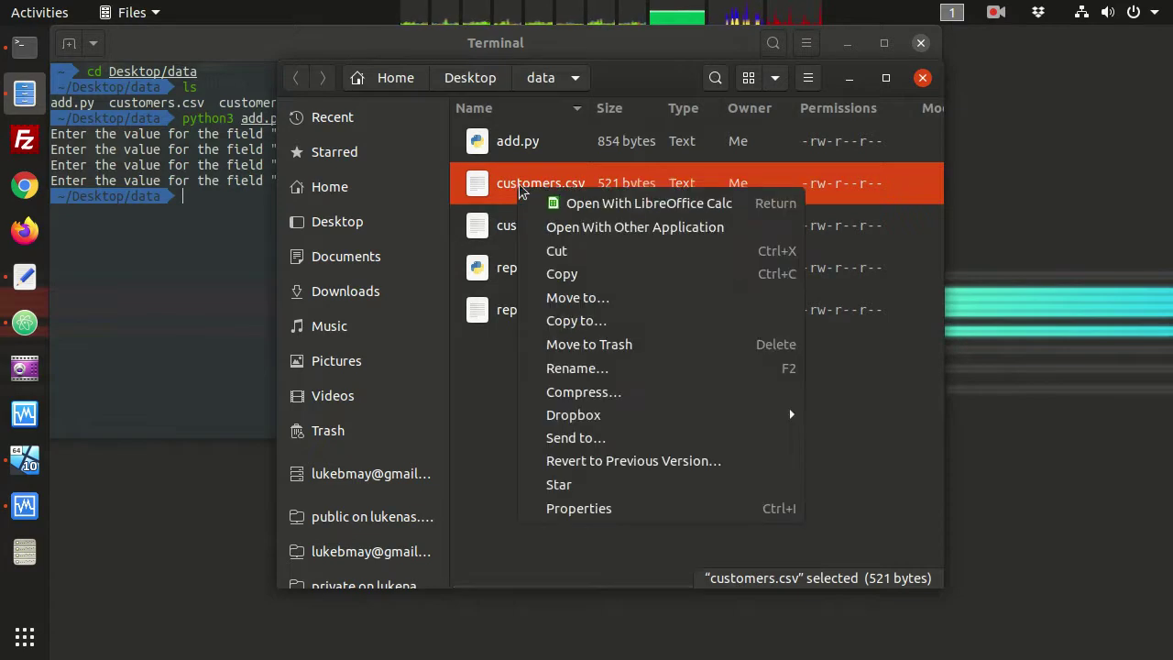
{"action": "left_click", "coordinate": [578, 207]}
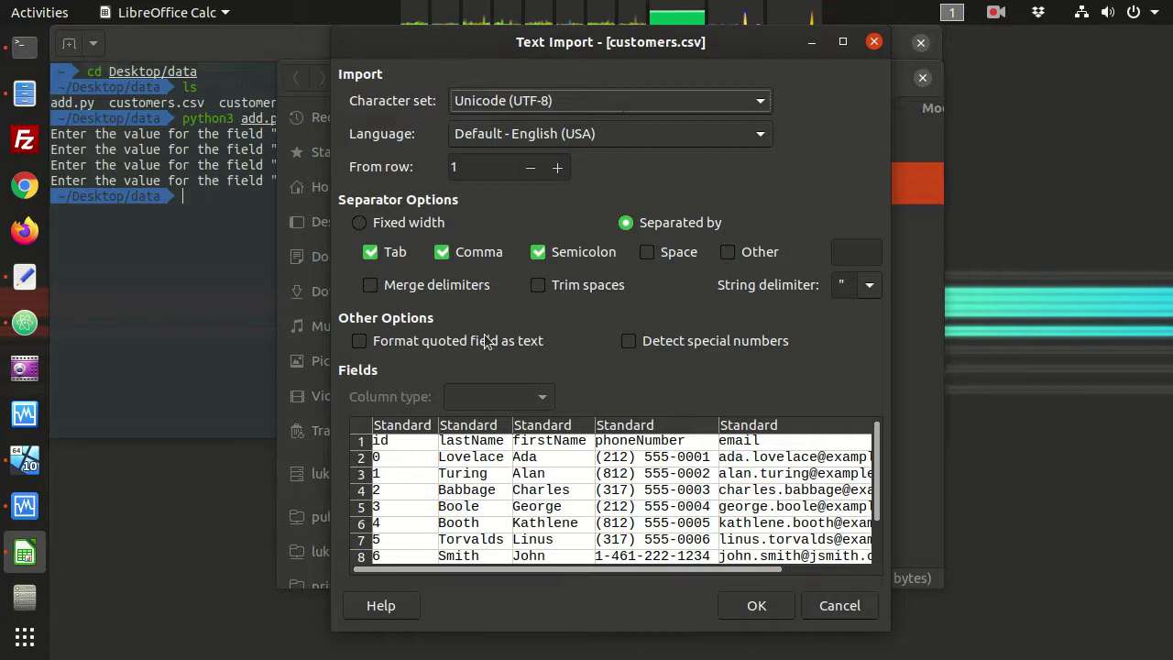
Preview the fields and import customers.csv as Unicode (UTF-8) from row 1, separated by tab, comma and semicolon
{"action": "key", "text": "Down"}
{"action": "key", "text": "Up"}
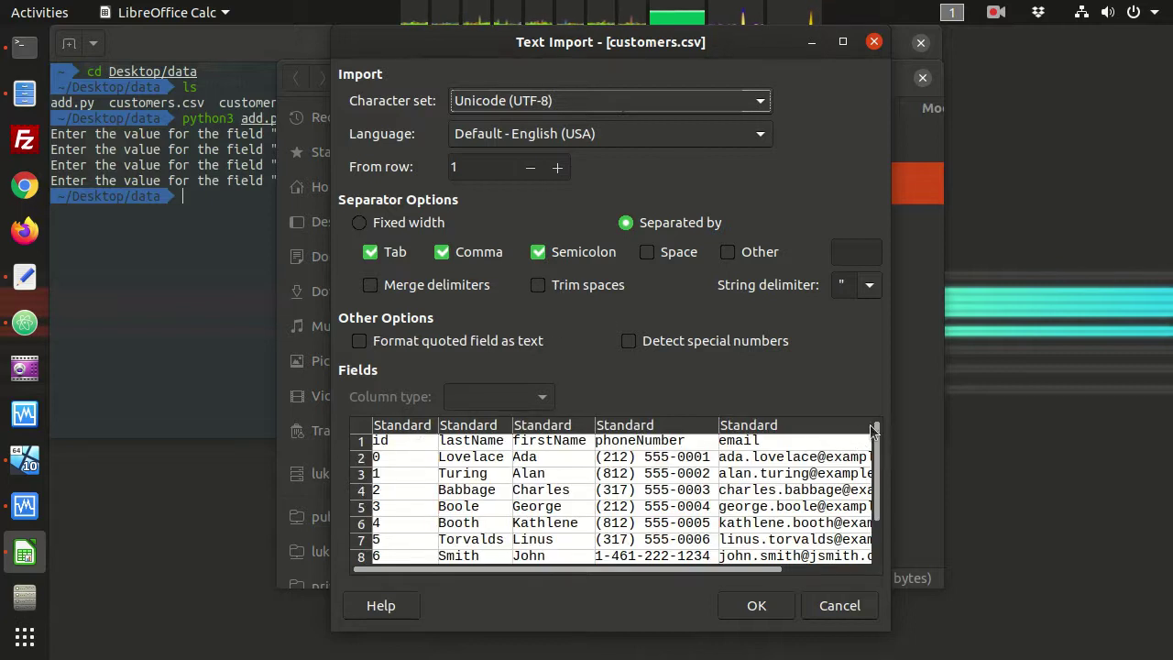
{"action": "mouse_move", "coordinate": [878, 445]}
{"action": "left_mouse_down"}
{"action": "mouse_move", "coordinate": [879, 497]}
{"action": "mouse_move", "coordinate": [878, 442]}
{"action": "left_mouse_up"}
{"action": "left_click", "coordinate": [768, 613]}
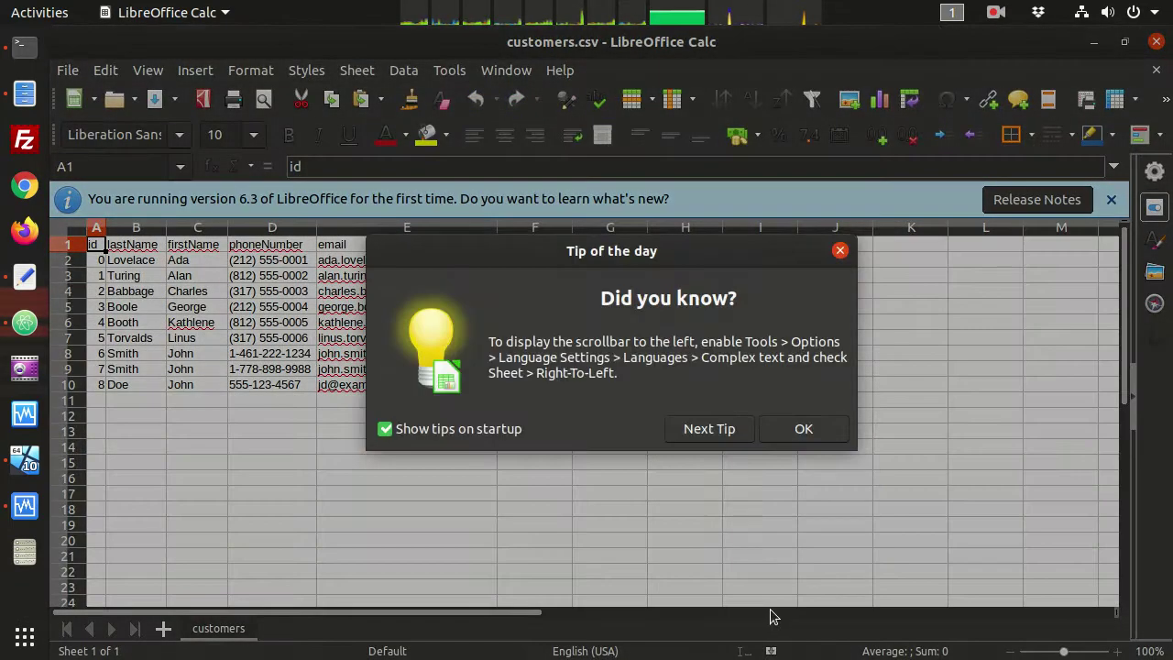
Dismiss the tip of the day and the release notes notice above the customers sheet
{"action": "left_click", "coordinate": [495, 434]}
{"action": "left_click", "coordinate": [802, 436]}
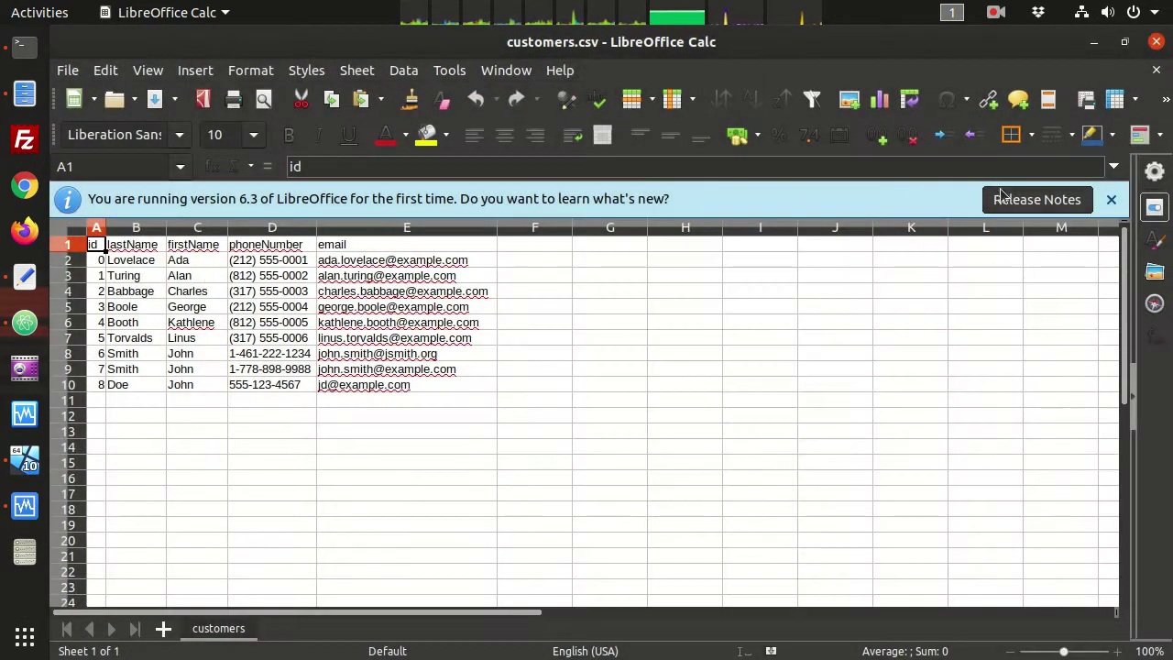
{"action": "left_click", "coordinate": [1110, 200]}
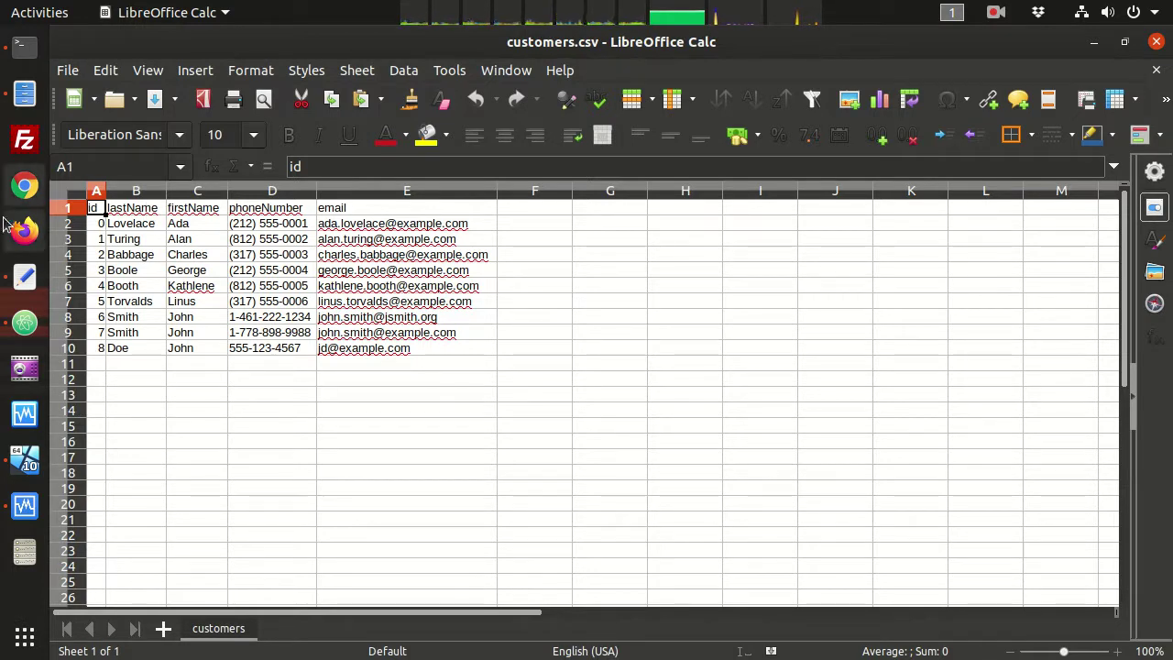
Switch to Atom to compare the raw text of customers.csv with its spreadsheet view, and return to LibreOffice Calc
{"action": "left_click", "coordinate": [24, 280]}
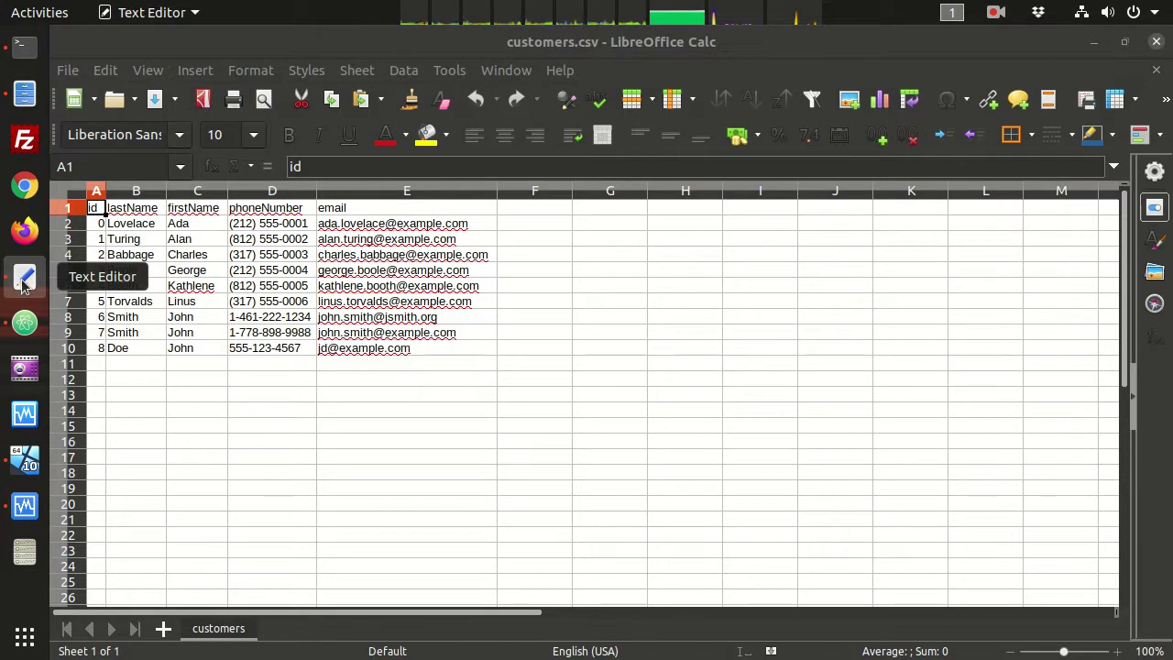
{"action": "left_click", "coordinate": [25, 323]}
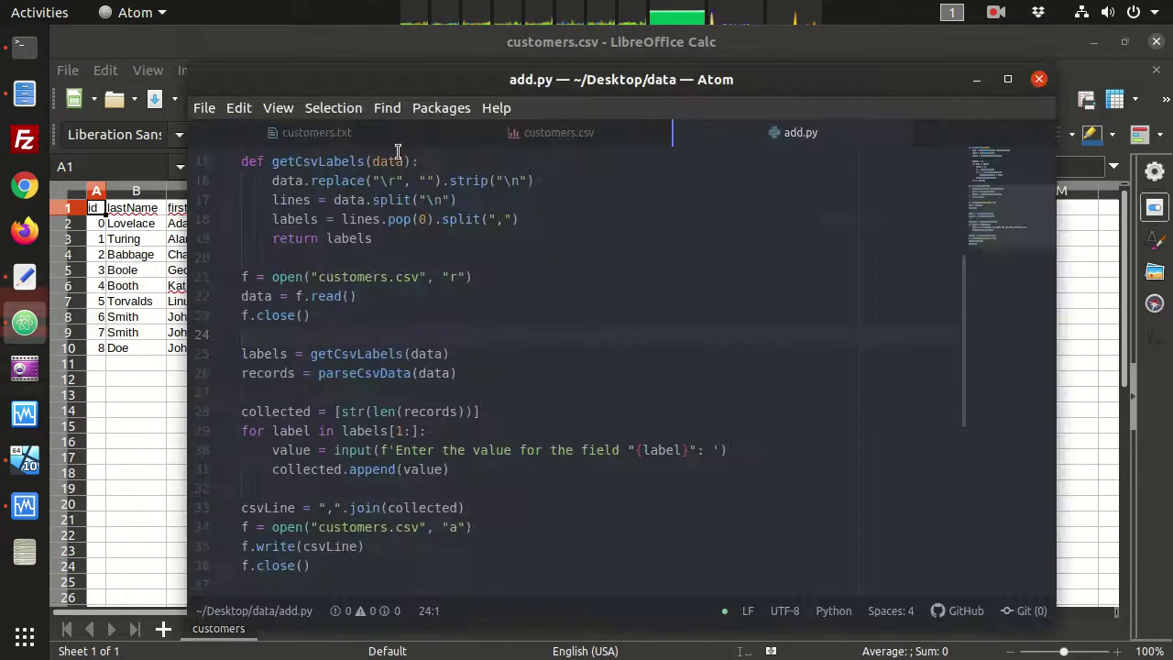
{"action": "left_click", "coordinate": [559, 132]}
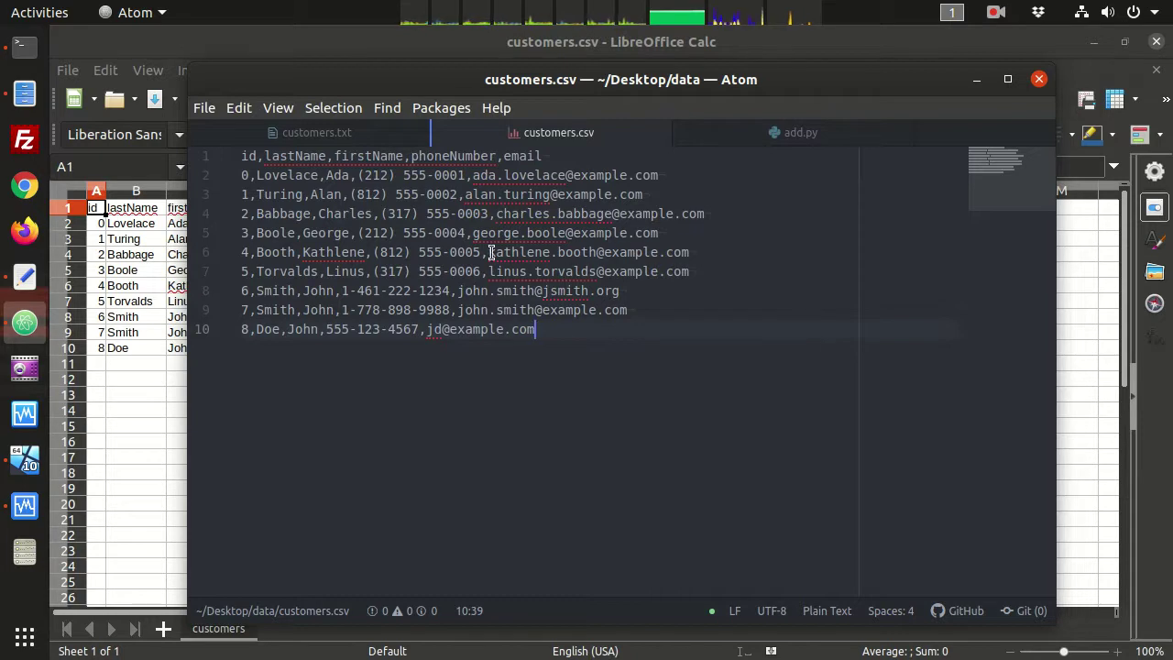
{"action": "left_click", "coordinate": [205, 39]}
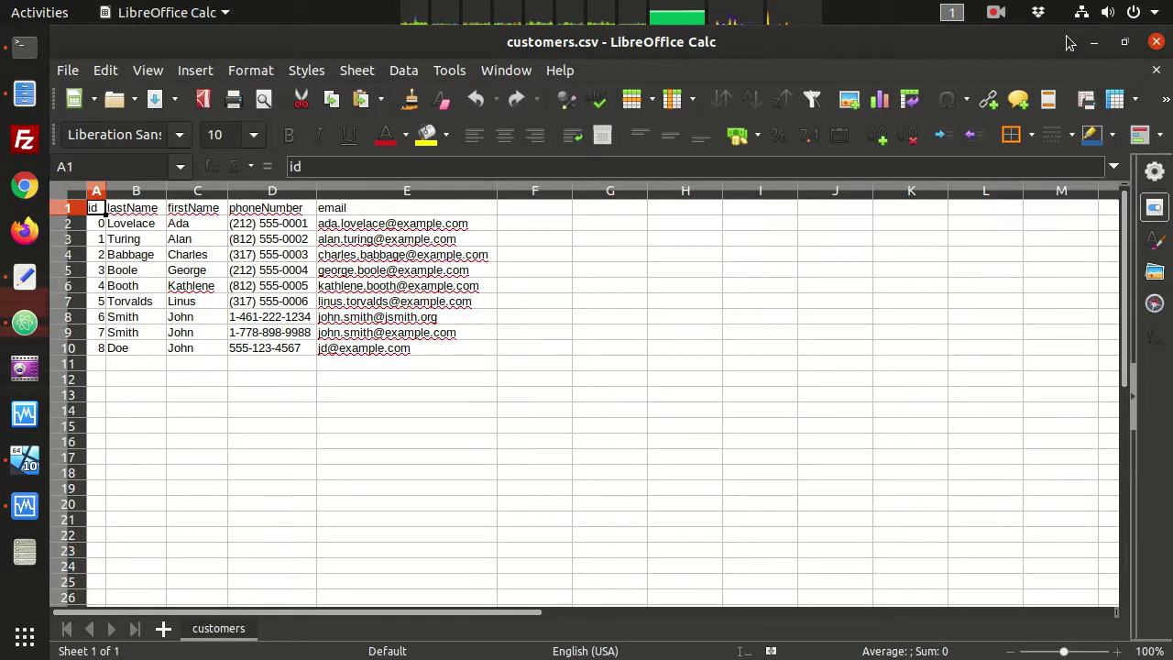
Close LibreOffice Calc, then move and enlarge the Windows10 virtual machine window to fill most of the desktop
{"action": "left_click", "coordinate": [1156, 42]}
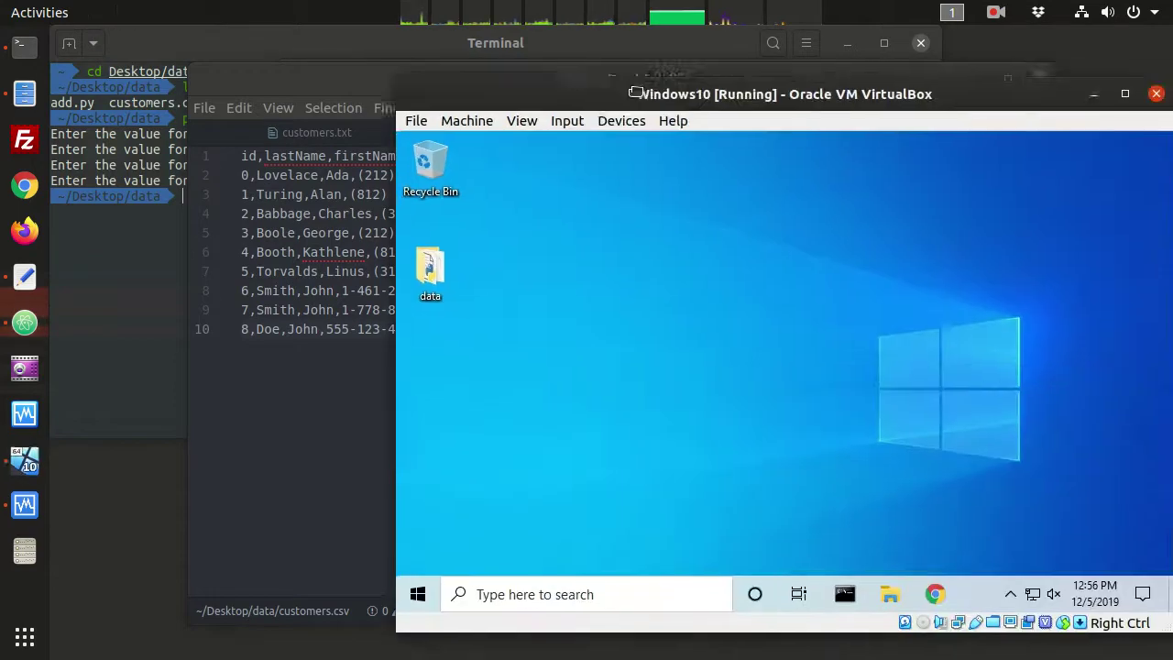
{"action": "left_click_drag", "start_coordinate": [689, 120], "coordinate": [356, 44]}
{"action": "left_click_drag", "start_coordinate": [837, 580], "coordinate": [1114, 638]}
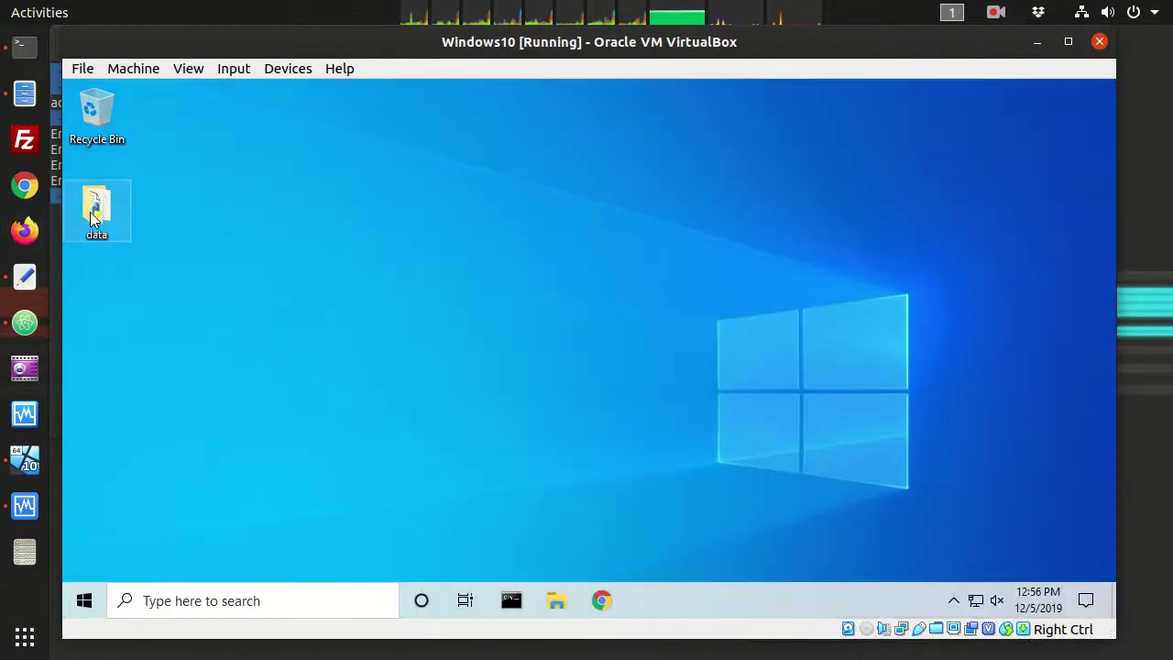
Open customers.csv from the data folder on the Windows desktop in Excel
{"action": "double_click", "coordinate": [90, 211]}
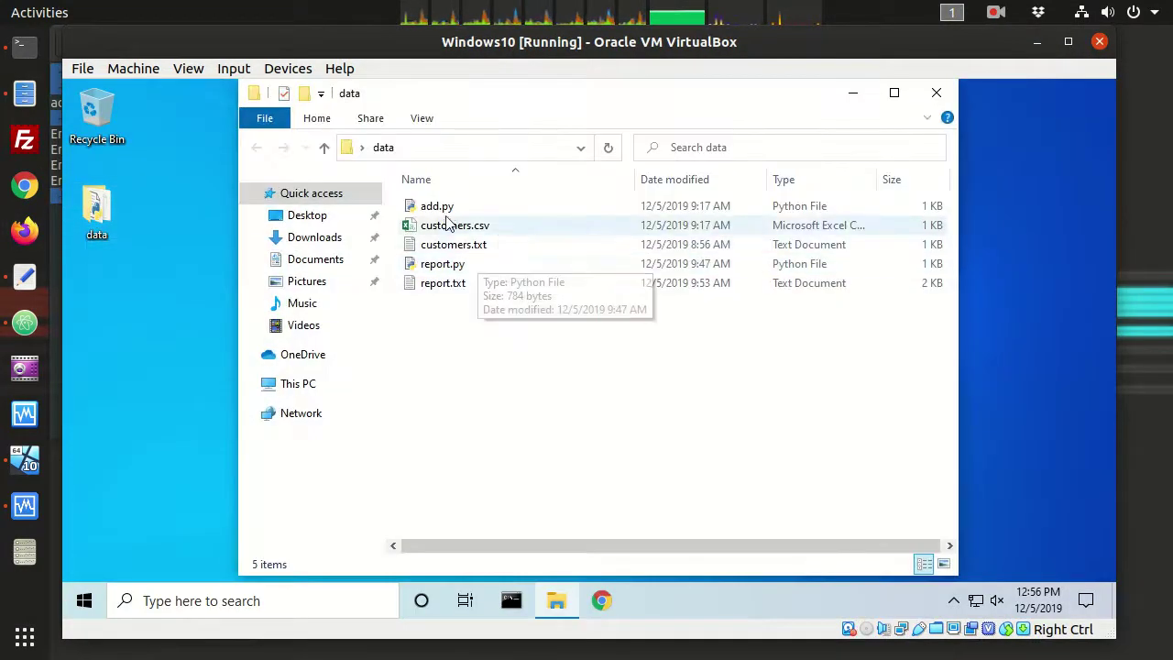
{"action": "right_click", "coordinate": [461, 229]}
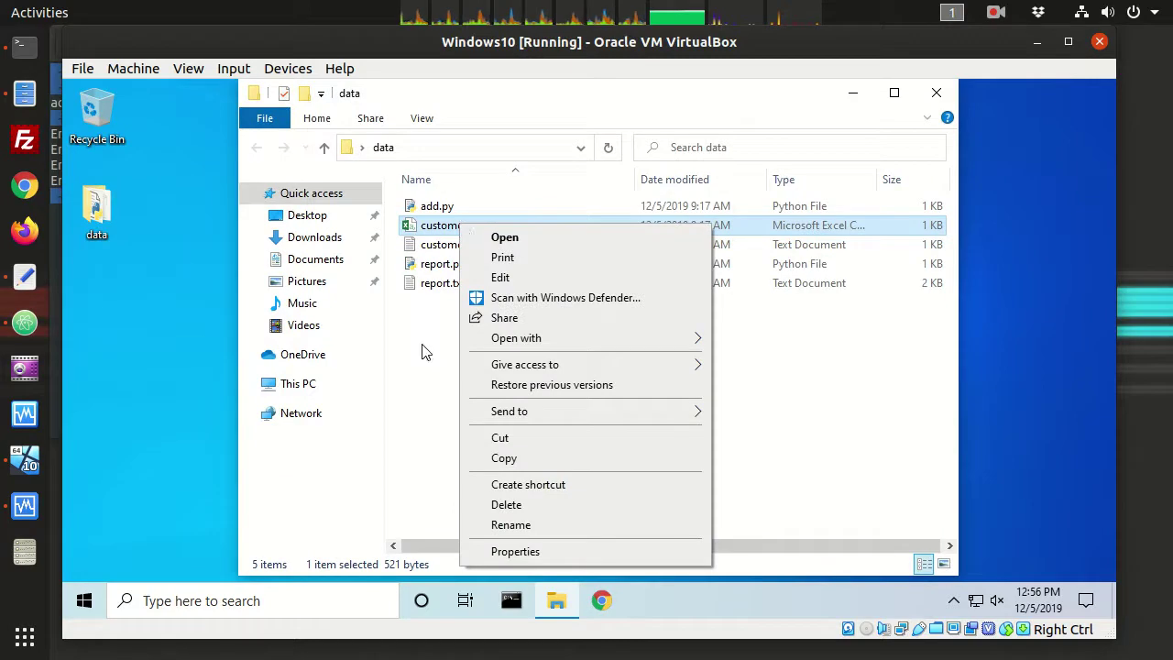
{"action": "left_click", "coordinate": [424, 350]}
{"action": "double_click", "coordinate": [438, 230]}
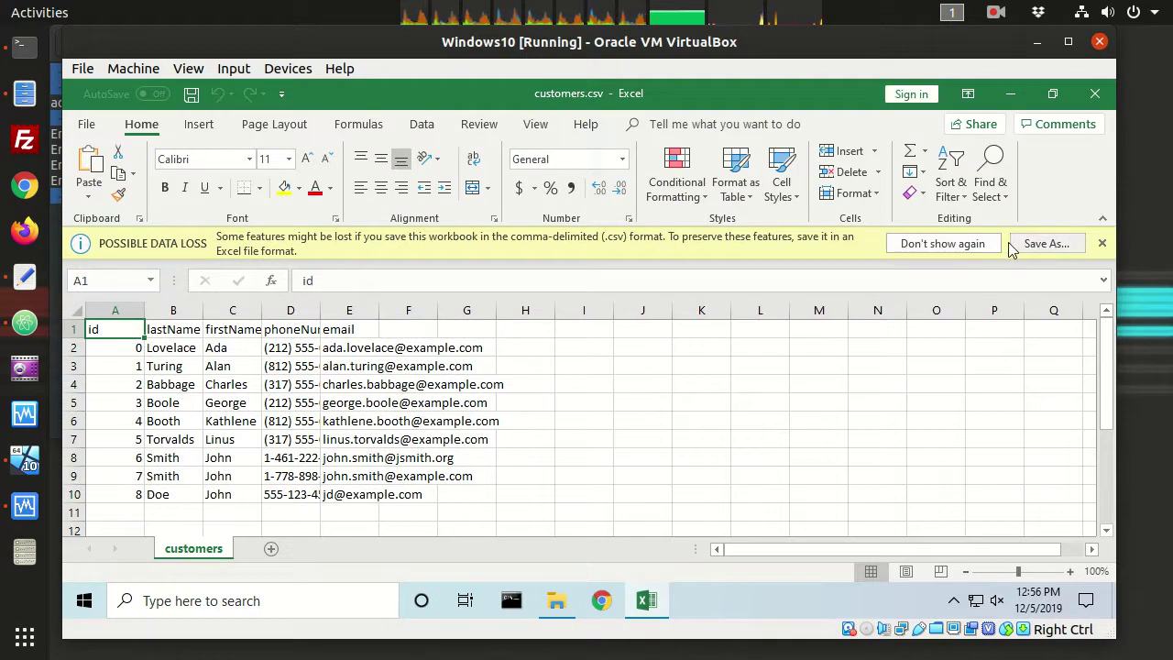
Dismiss the possible data loss notice permanently and widen the email and phoneNumber columns to fit their contents
{"action": "left_click", "coordinate": [973, 243]}
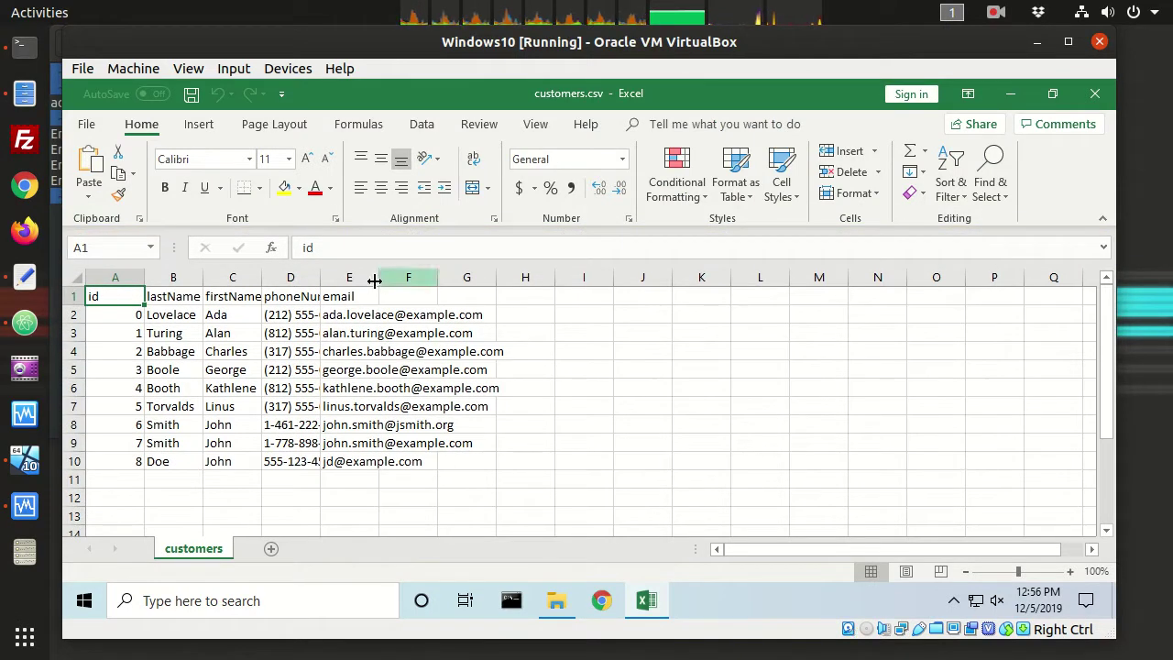
{"action": "left_click_drag", "start_coordinate": [376, 278], "coordinate": [515, 280]}
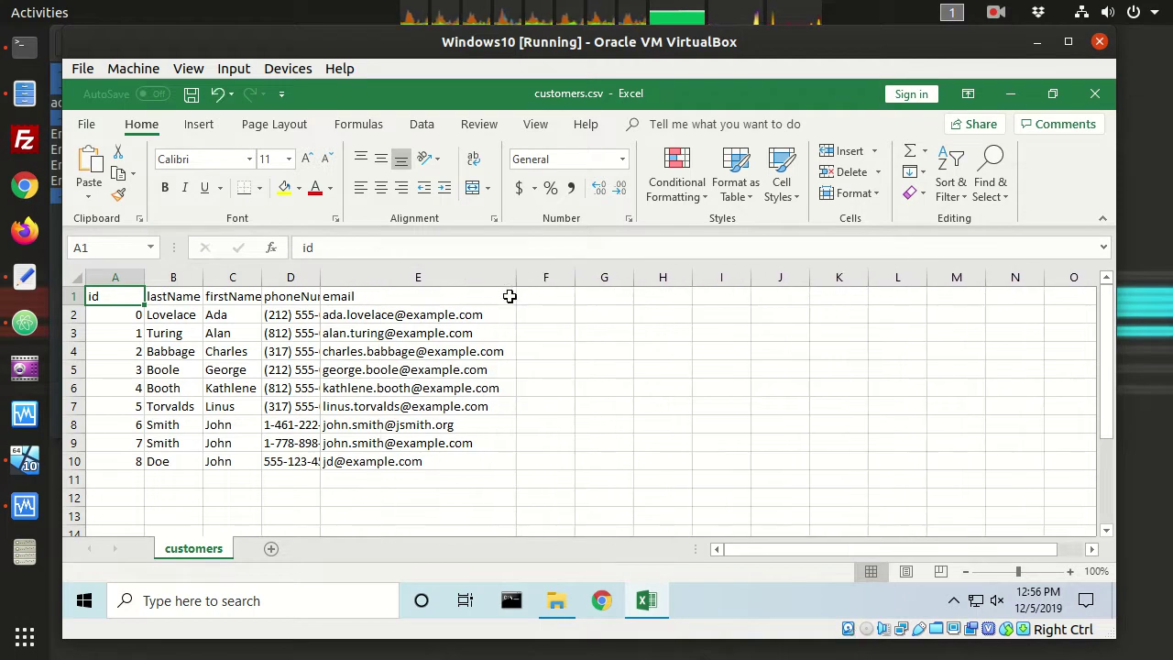
{"action": "left_click_drag", "start_coordinate": [318, 278], "coordinate": [386, 278]}
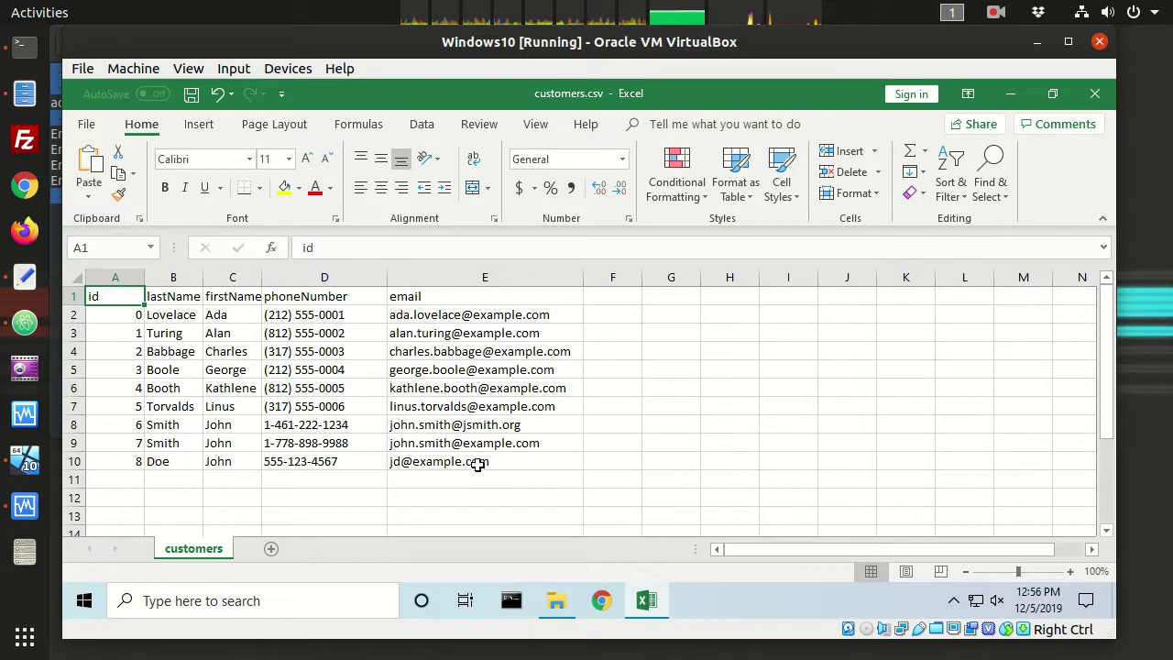
Step through the empty cells A11 to E11 below the last record and widen the lastName and firstName columns
{"action": "left_click", "coordinate": [130, 479]}
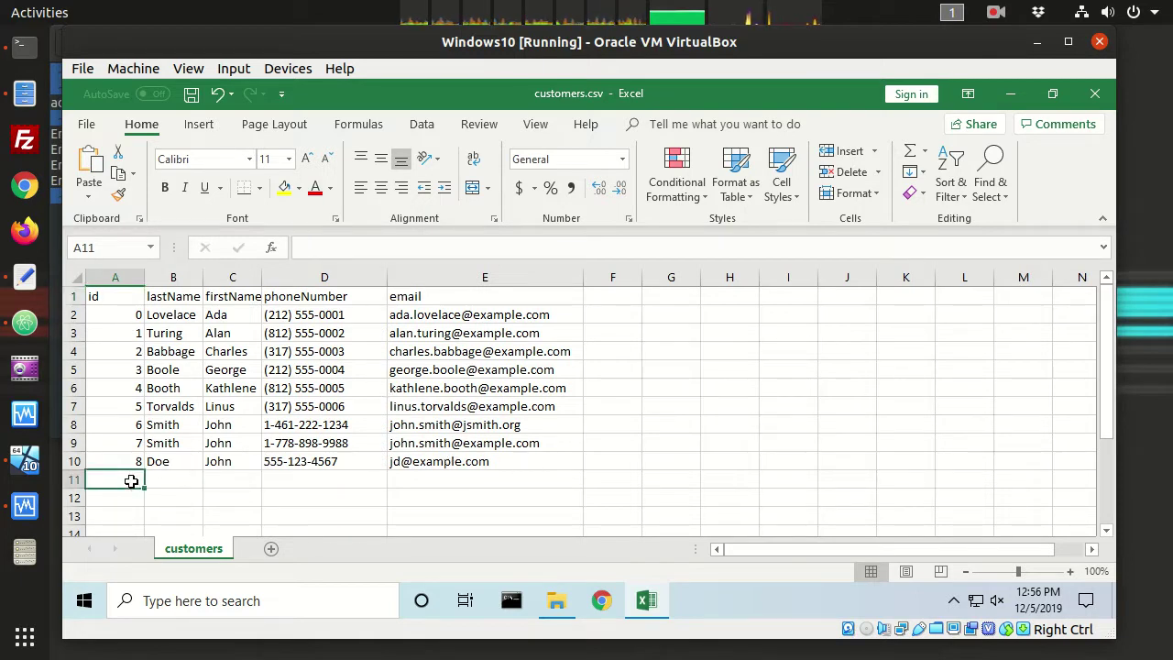
{"action": "left_click", "coordinate": [177, 480]}
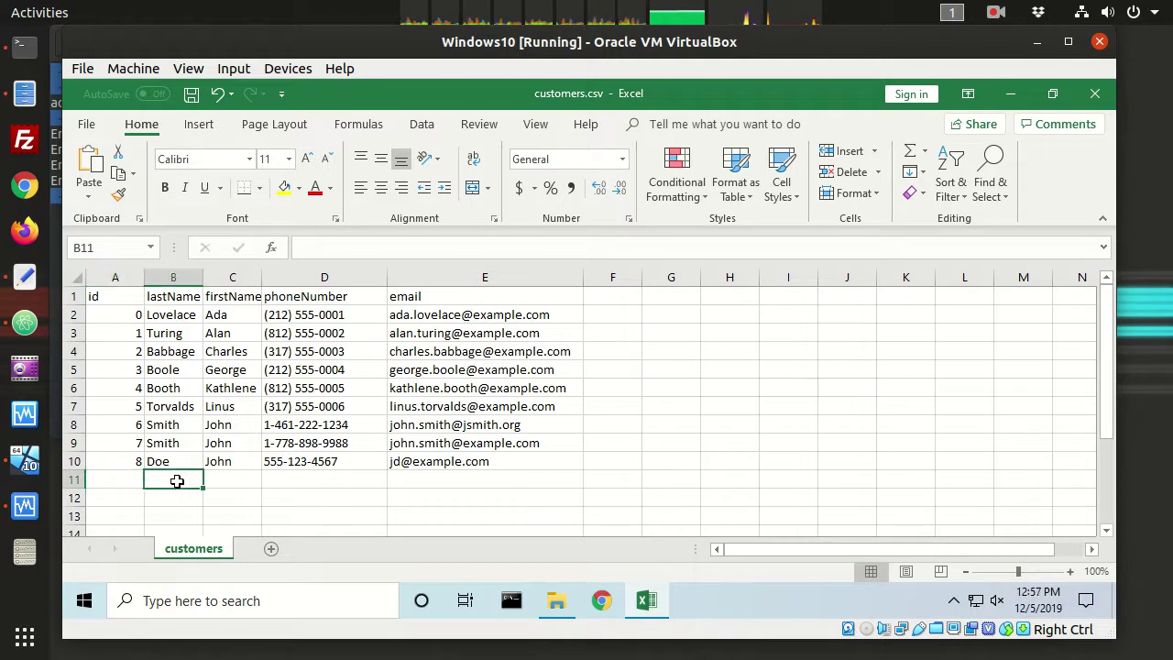
{"action": "left_click", "coordinate": [227, 479]}
{"action": "left_click", "coordinate": [308, 478]}
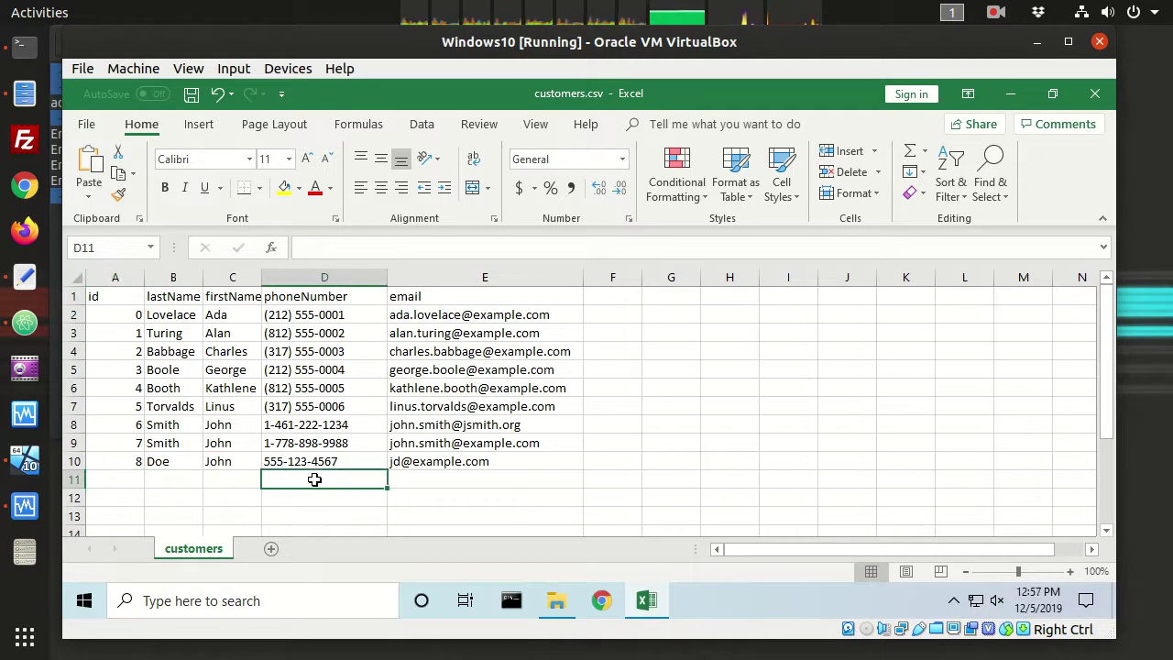
{"action": "left_click", "coordinate": [457, 478]}
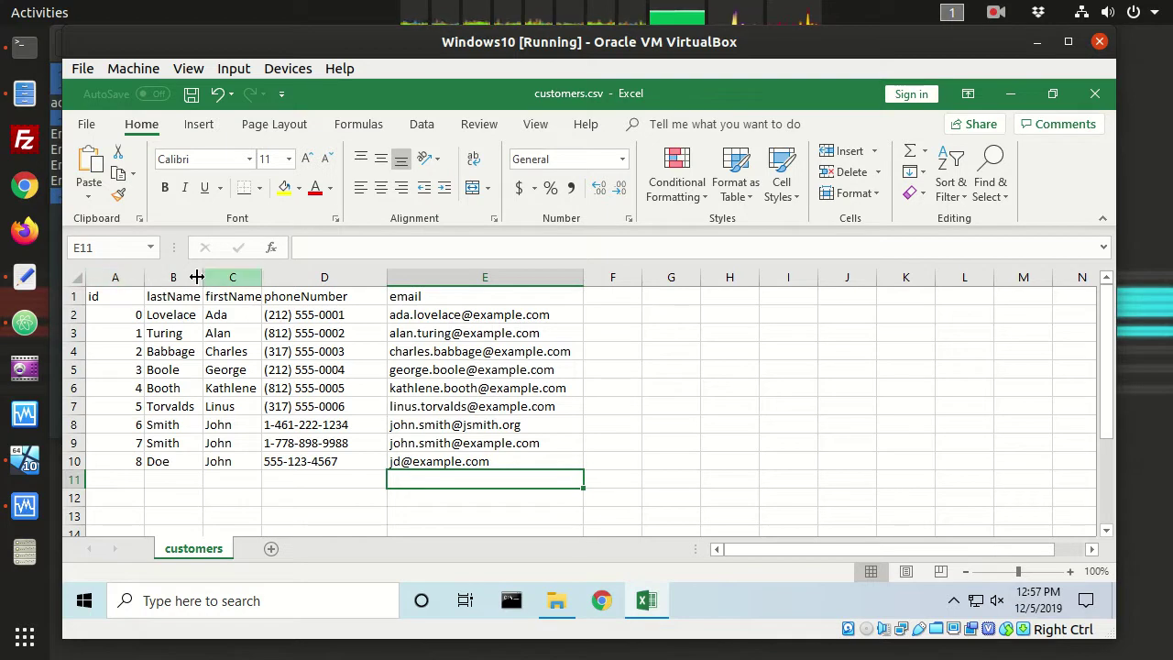
{"action": "left_click_drag", "start_coordinate": [205, 277], "coordinate": [304, 277]}
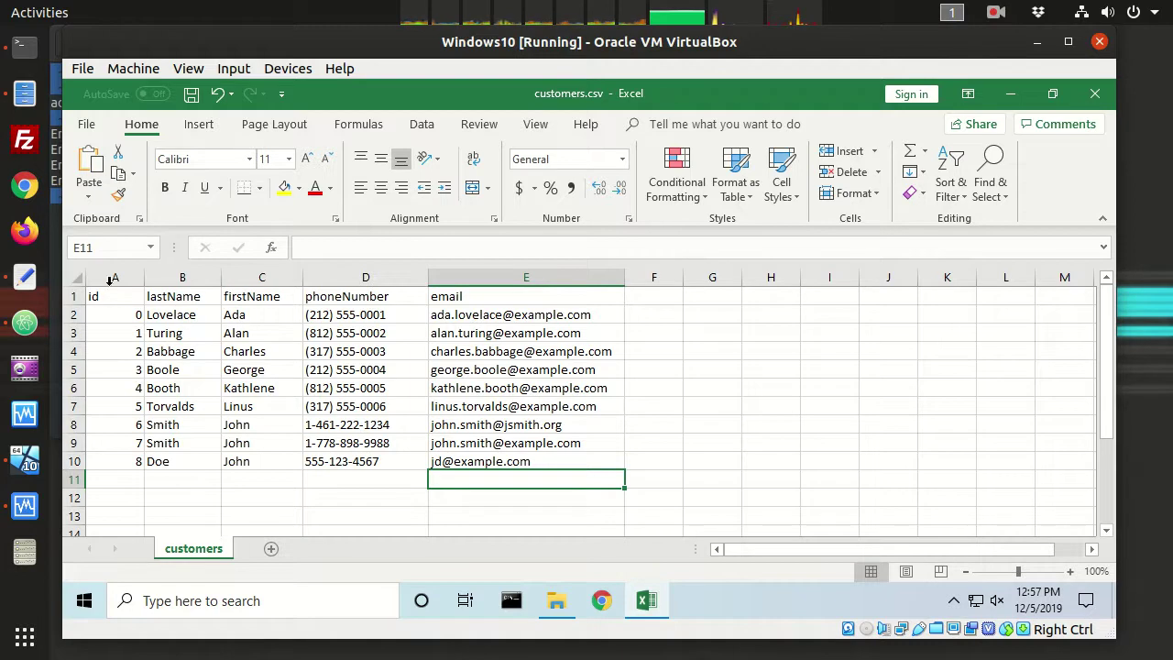
Switch to Atom and compare the inconsistently formatted records in customers.txt with the structured rows in customers.csv
{"action": "left_click", "coordinate": [35, 59]}
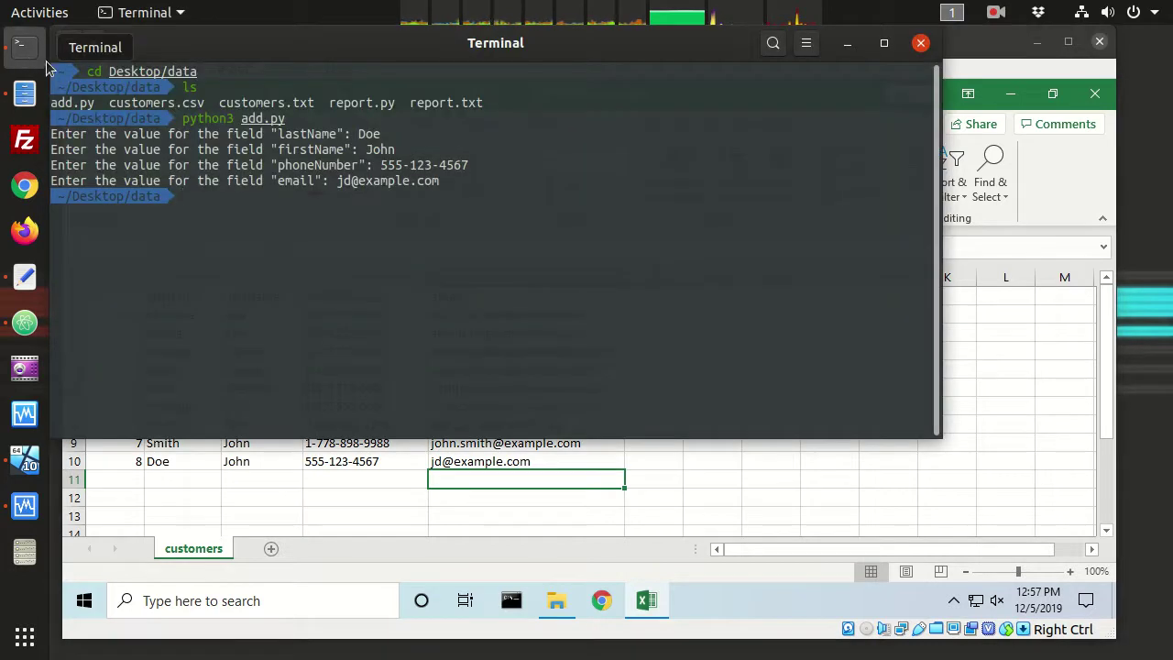
{"action": "left_click", "coordinate": [25, 322]}
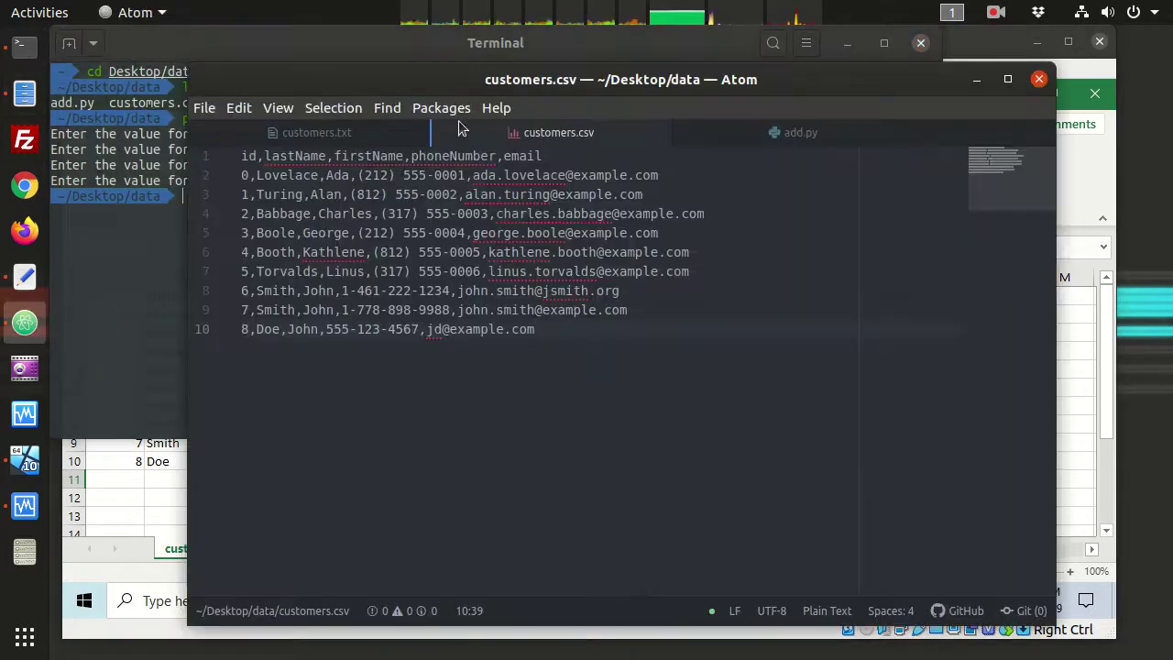
{"action": "left_click", "coordinate": [337, 130]}
{"action": "scroll", "coordinate": [549, 348], "scroll_direction": "up", "scroll_amount": 3}
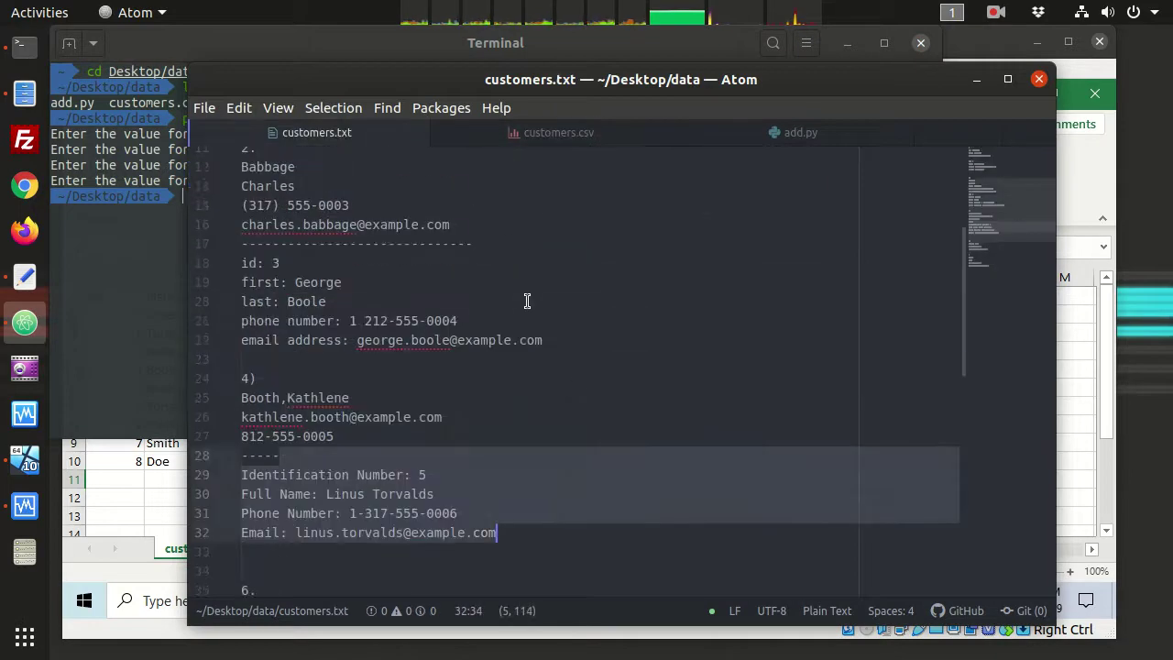
{"action": "left_click", "coordinate": [527, 301]}
{"action": "scroll", "coordinate": [526, 301], "scroll_direction": "up", "scroll_amount": 4}
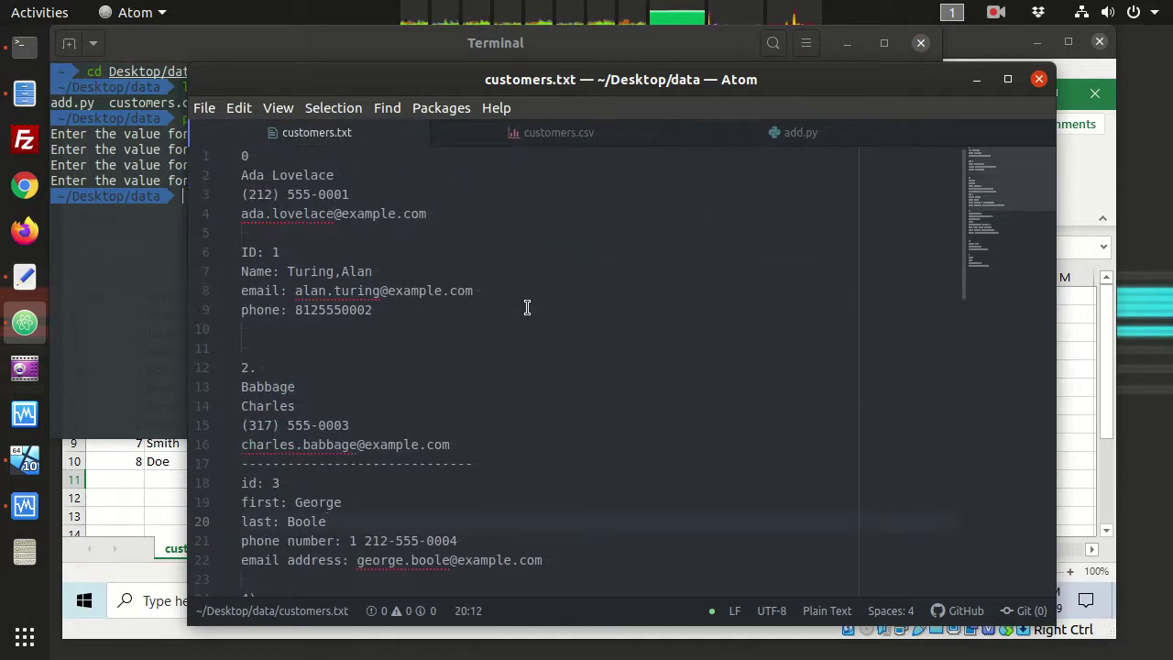
{"action": "left_click", "coordinate": [568, 131]}
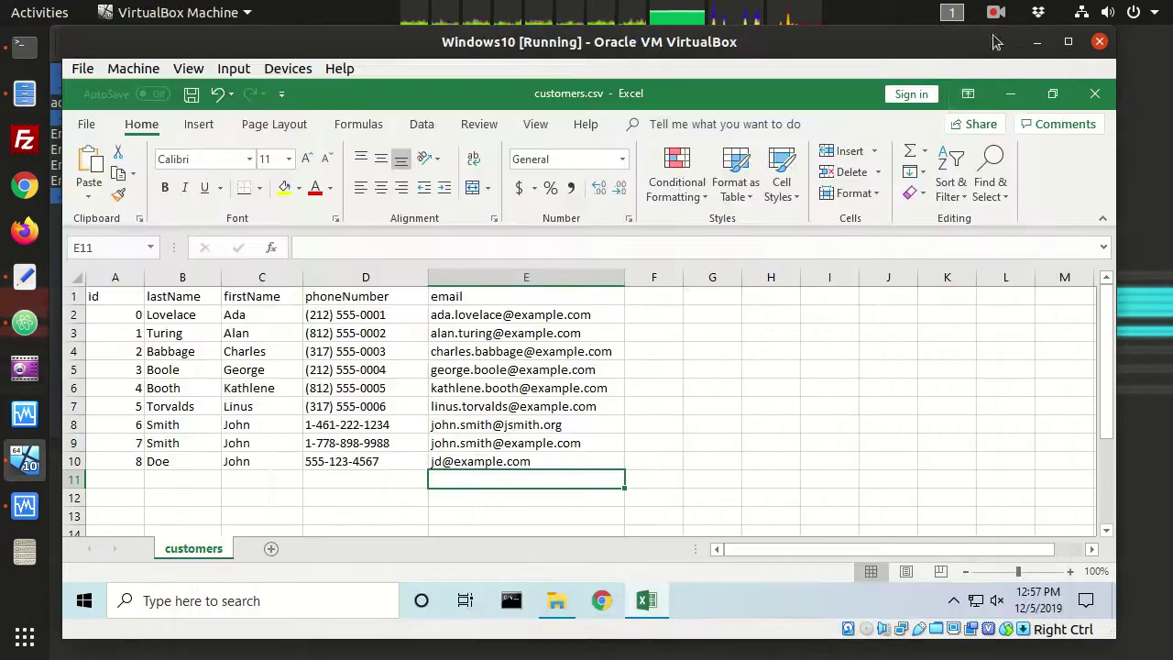
Minimize the Windows10 virtual machine window and return to customers.csv in Atom
{"action": "left_click", "coordinate": [976, 80]}
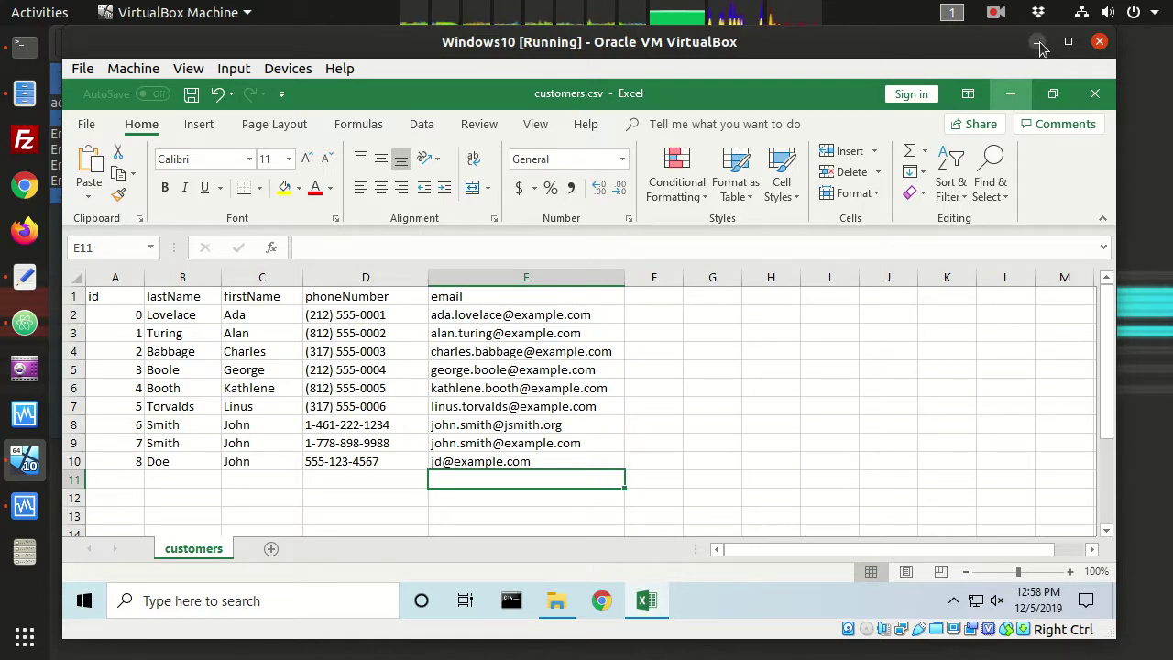
{"action": "left_click", "coordinate": [1038, 42]}
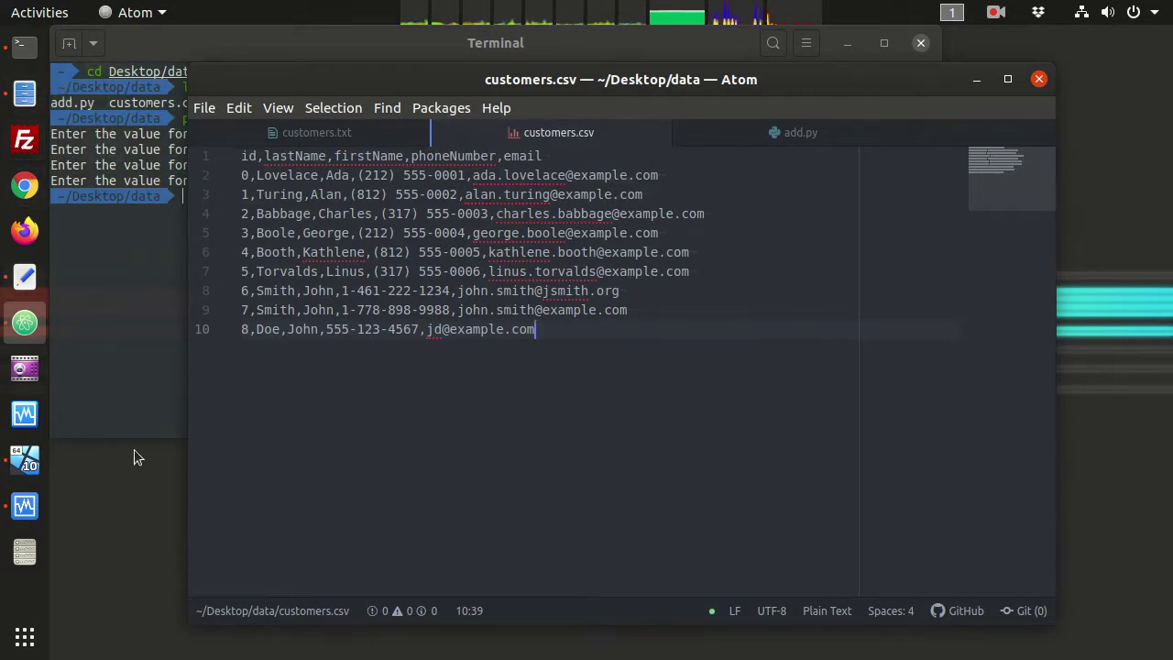
{"action": "left_click", "coordinate": [140, 394]}
{"action": "left_click", "coordinate": [510, 505]}
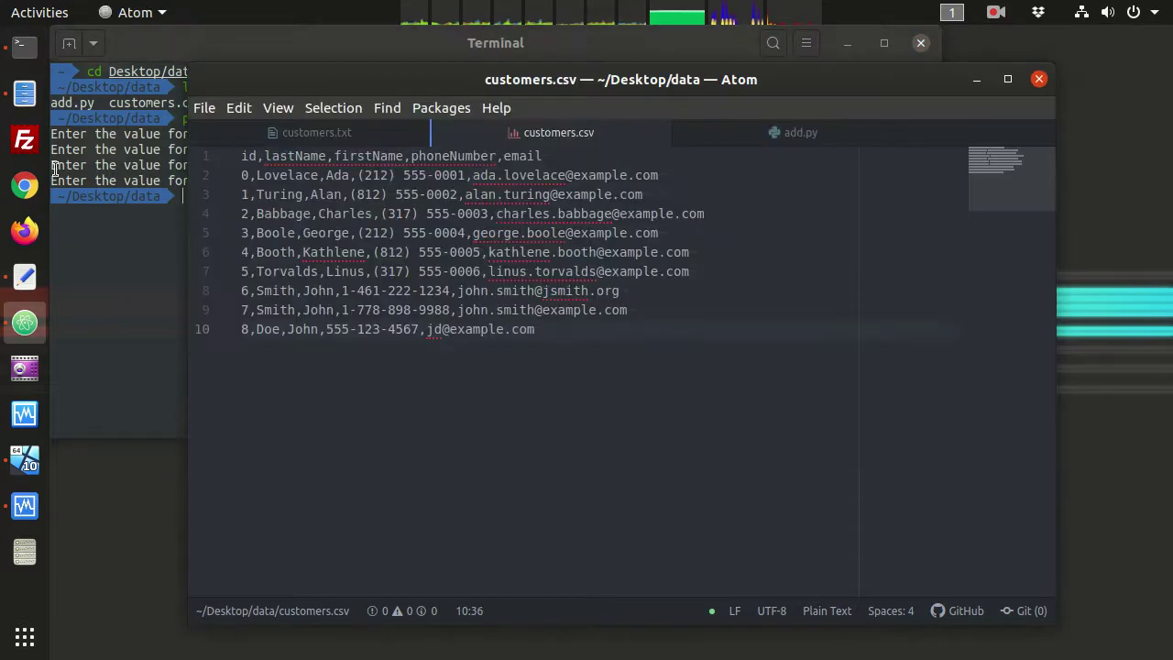
Switch to Files and open report.py from the data folder with Atom
{"action": "left_click", "coordinate": [20, 90]}
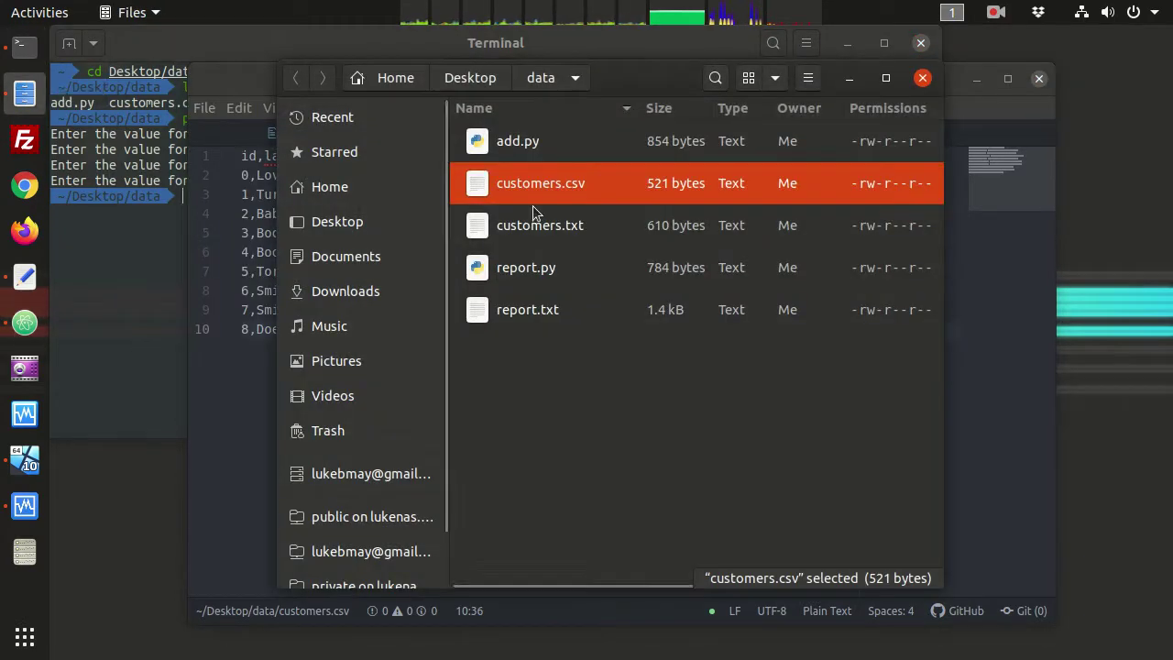
{"action": "right_click", "coordinate": [520, 269]}
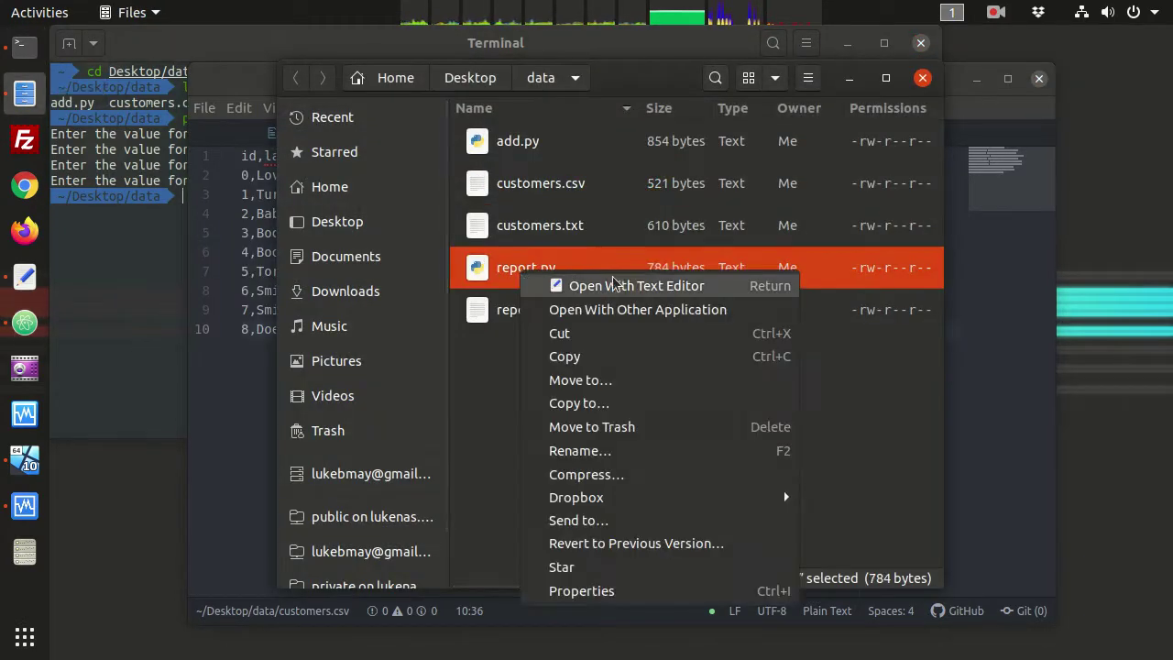
{"action": "left_click", "coordinate": [632, 309]}
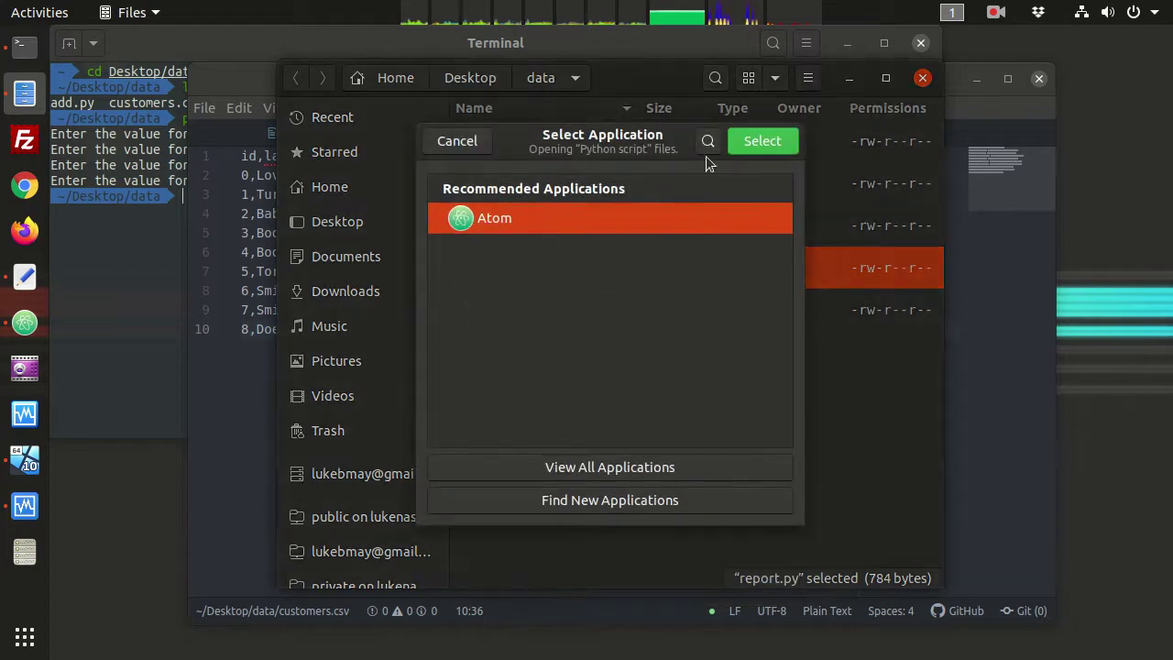
{"action": "left_click", "coordinate": [760, 142]}
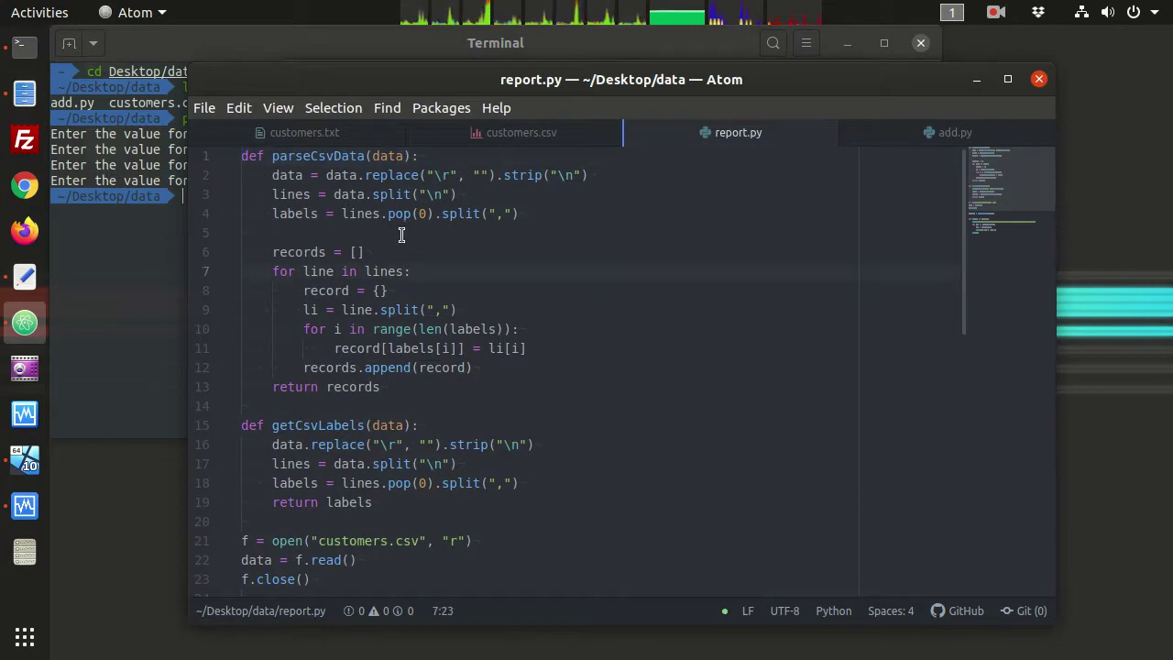
Review report.py, examining its CSV parsing functions, the separator line and the loop that prints each record's keys and values
{"action": "left_click_drag", "start_coordinate": [309, 157], "coordinate": [494, 494]}
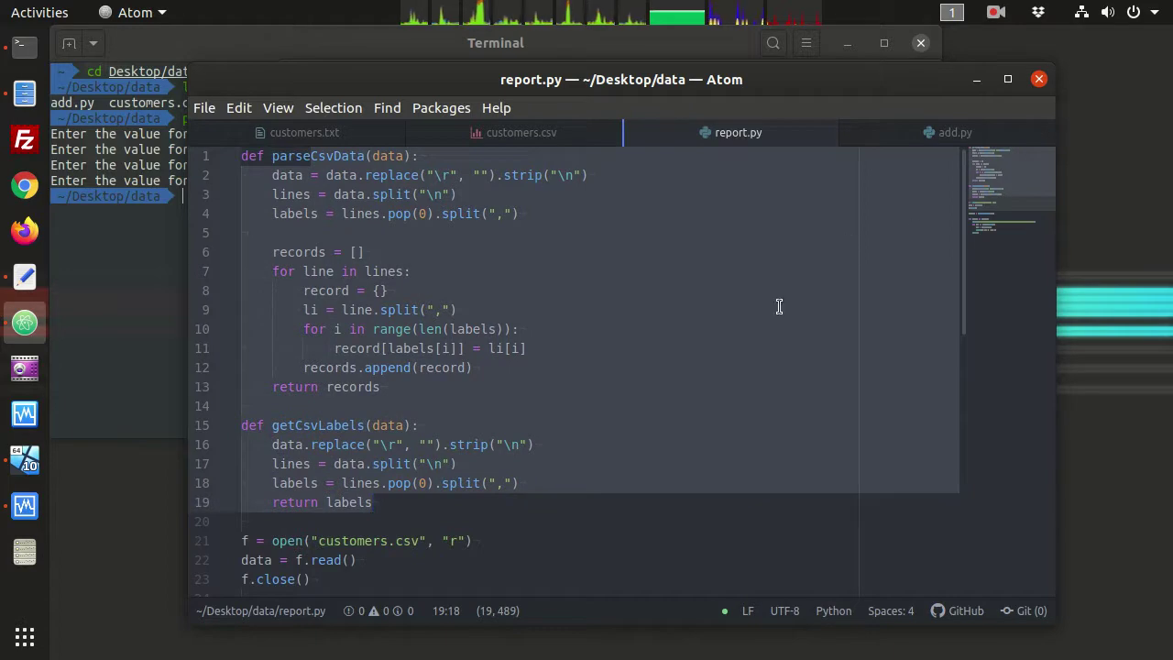
{"action": "scroll", "coordinate": [513, 321], "scroll_direction": "down", "scroll_amount": 4}
{"action": "scroll", "coordinate": [475, 320], "scroll_direction": "down", "scroll_amount": 2}
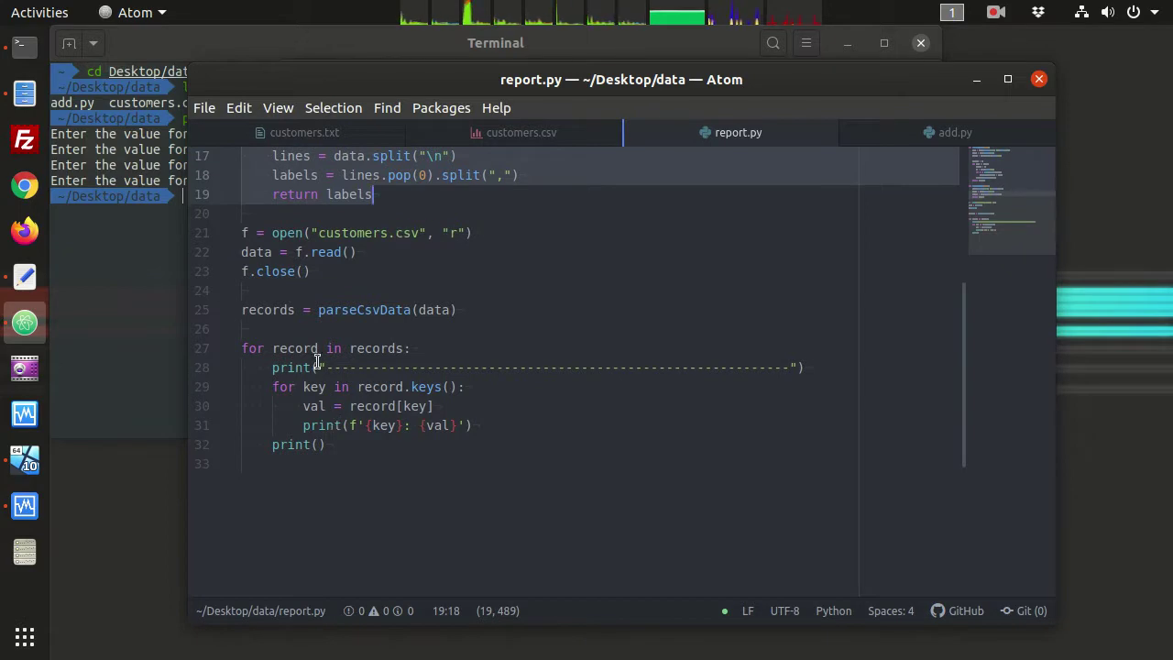
{"action": "left_click_drag", "start_coordinate": [272, 368], "coordinate": [811, 370]}
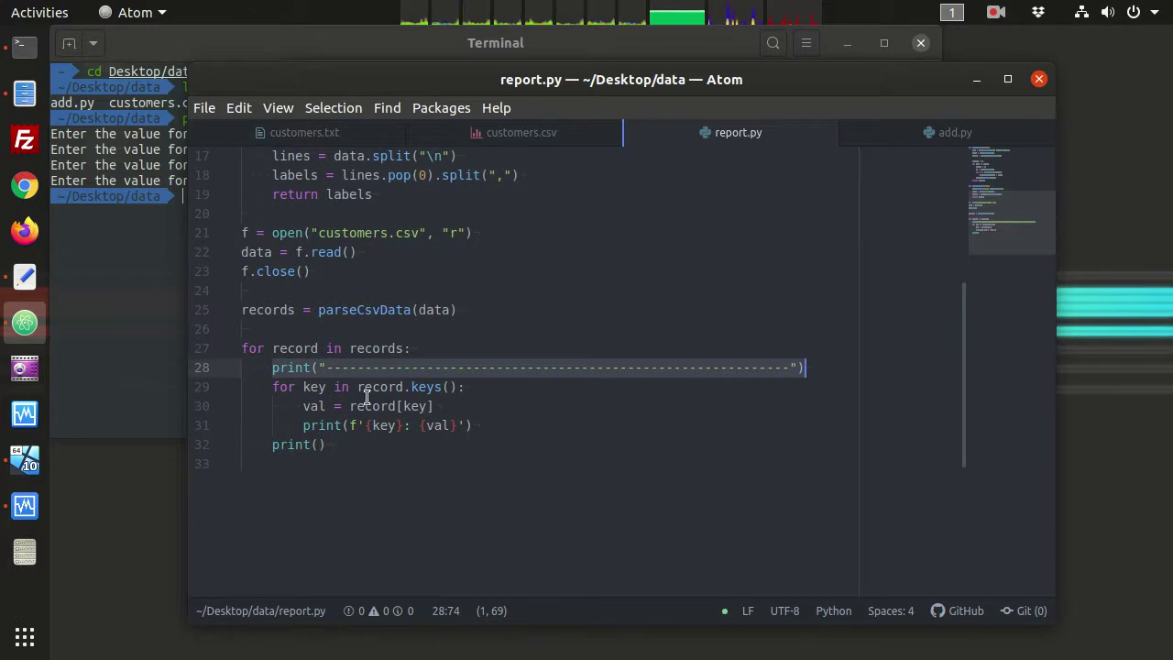
{"action": "double_click", "coordinate": [316, 387]}
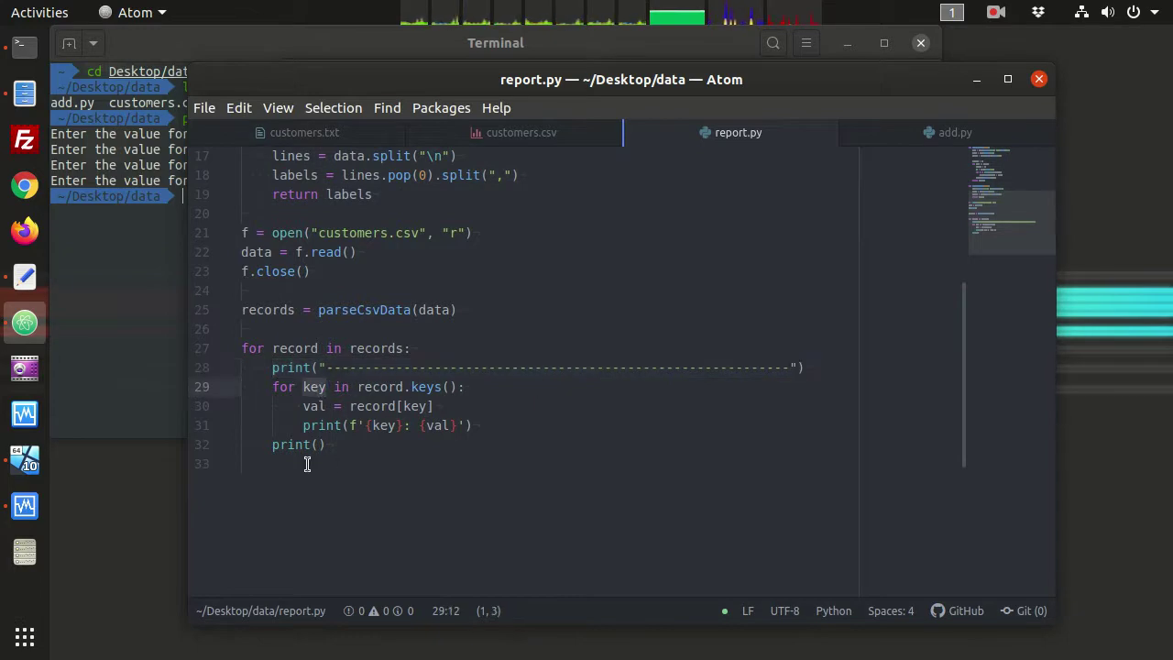
{"action": "double_click", "coordinate": [312, 407]}
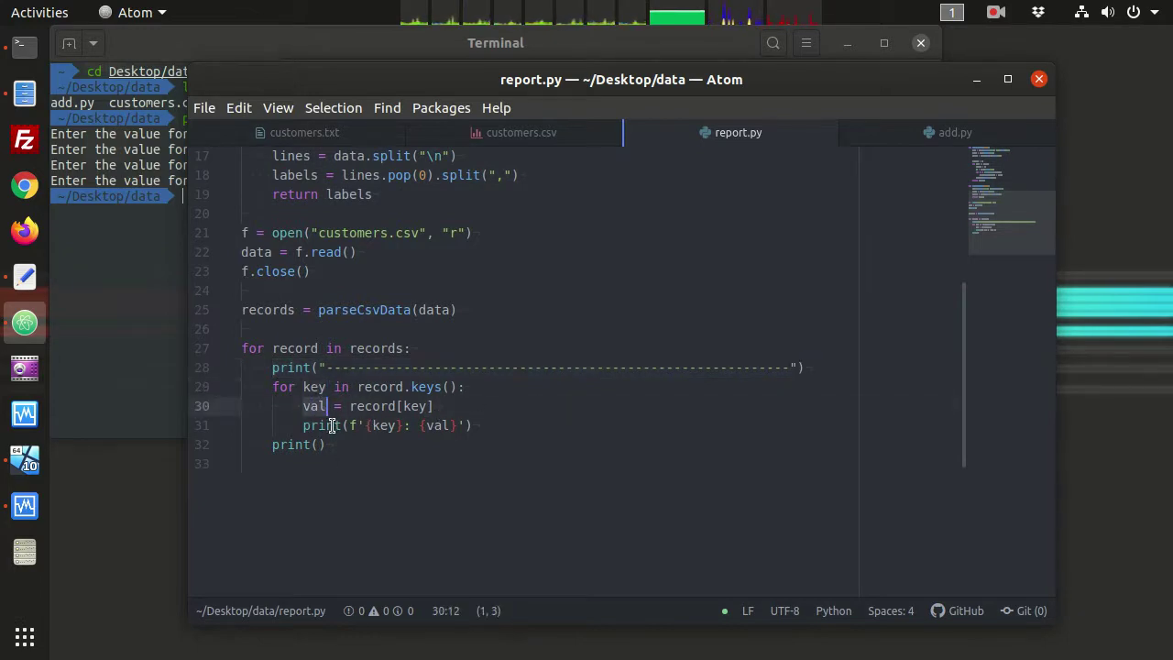
{"action": "left_click_drag", "start_coordinate": [366, 425], "coordinate": [458, 425]}
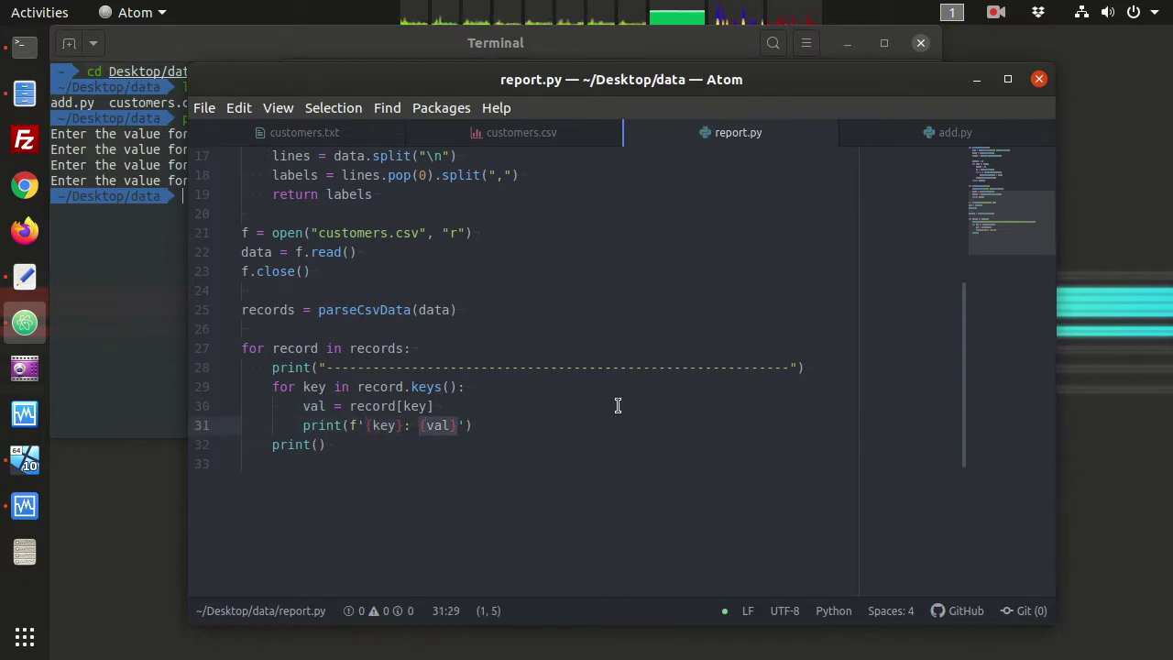
Switch to Terminal and run report.py with python3 from the data folder
{"action": "left_click", "coordinate": [151, 176]}
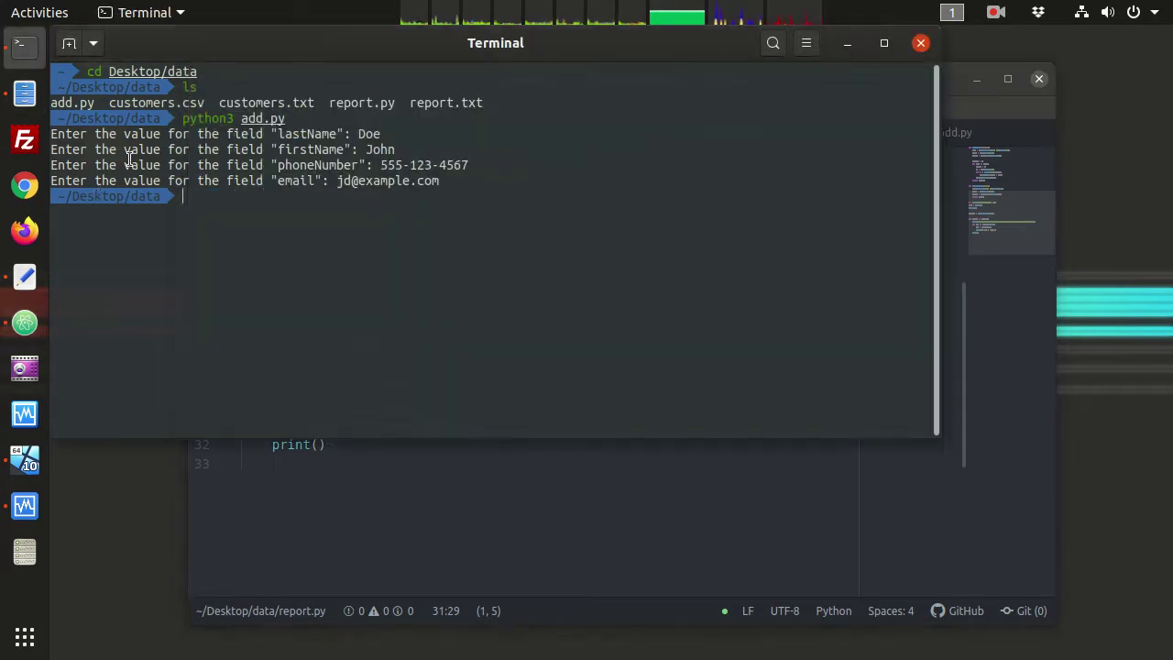
{"action": "type", "text": "python3"}
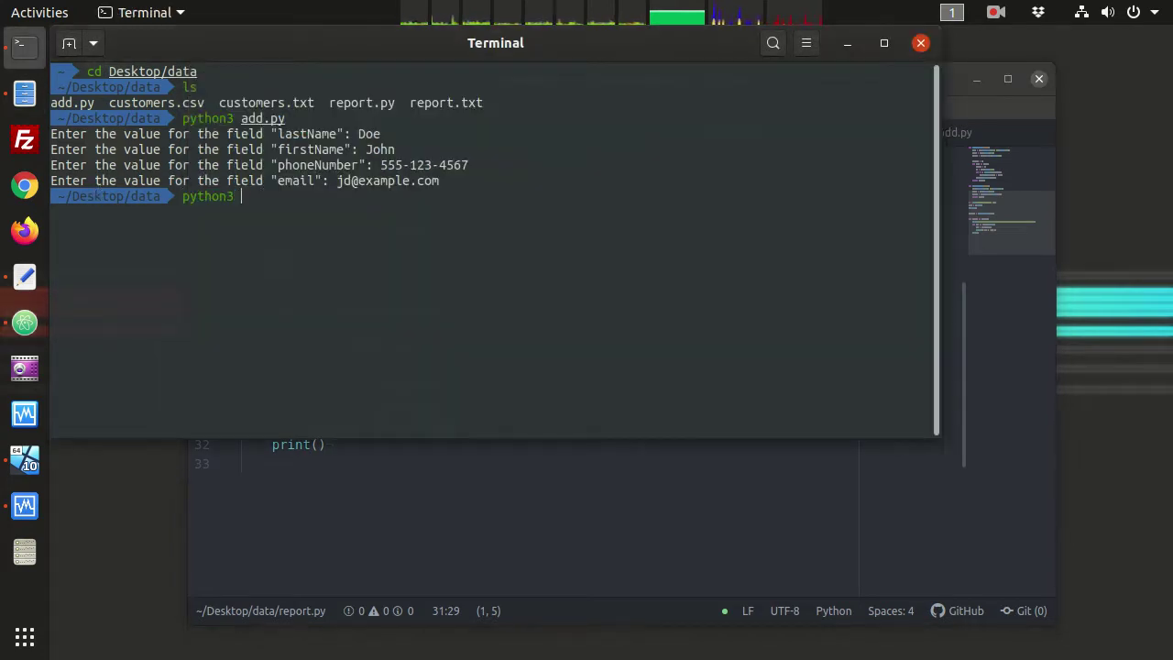
{"action": "type", "text": " report.py"}
{"action": "key", "text": "Return"}
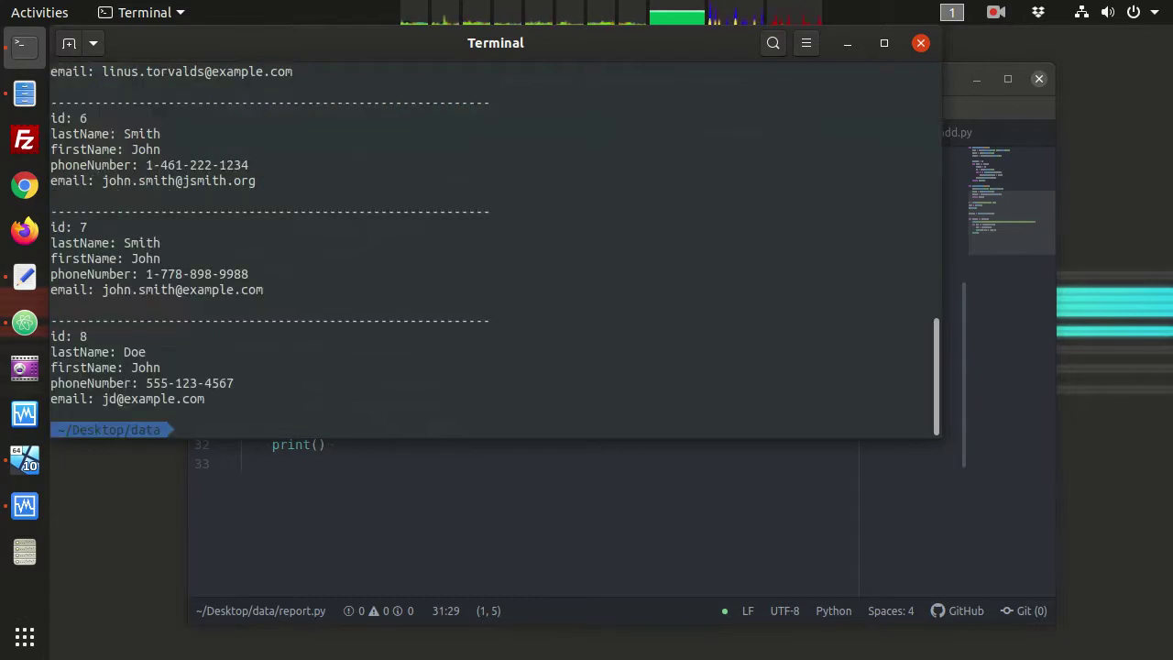
Examine the report output in Terminal, checking how each record's labelled fields are printed beneath the separator lines
{"action": "scroll", "coordinate": [238, 154], "scroll_direction": "up", "scroll_amount": 12}
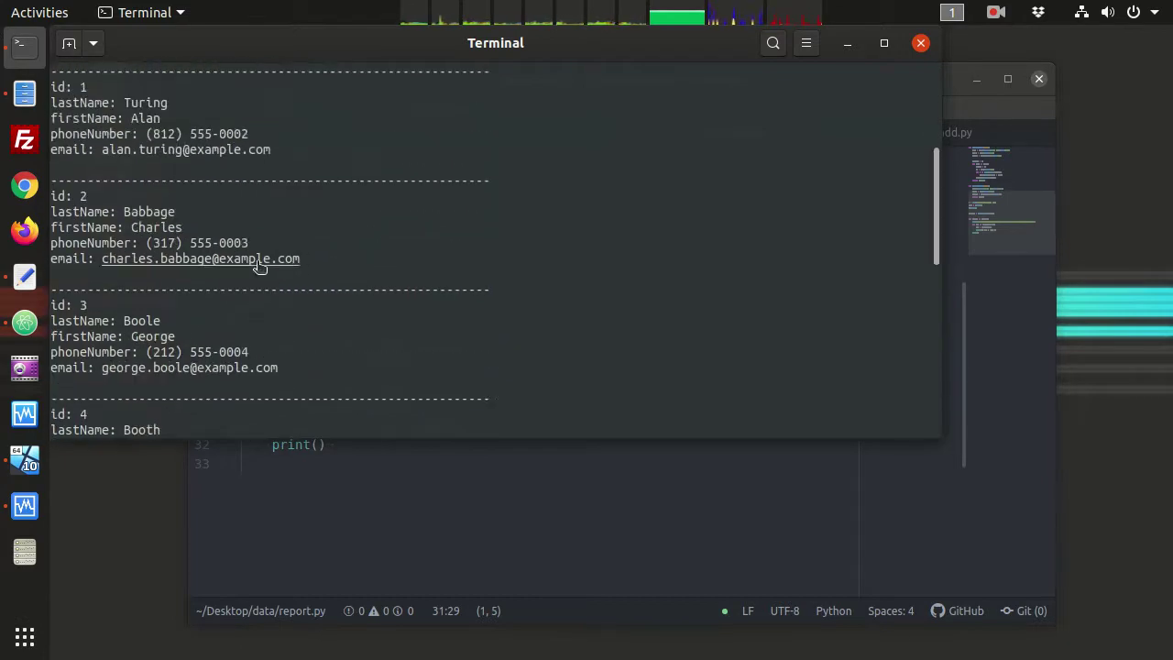
{"action": "scroll", "coordinate": [257, 261], "scroll_direction": "up", "scroll_amount": 1}
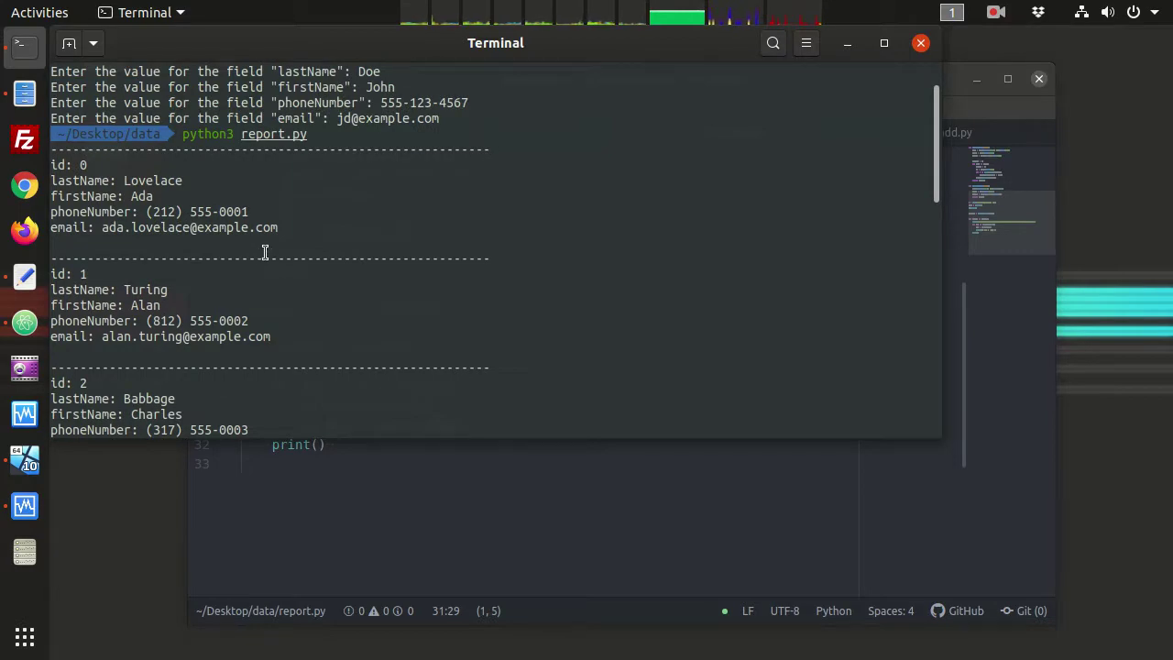
{"action": "scroll", "coordinate": [266, 252], "scroll_direction": "down", "scroll_amount": 1}
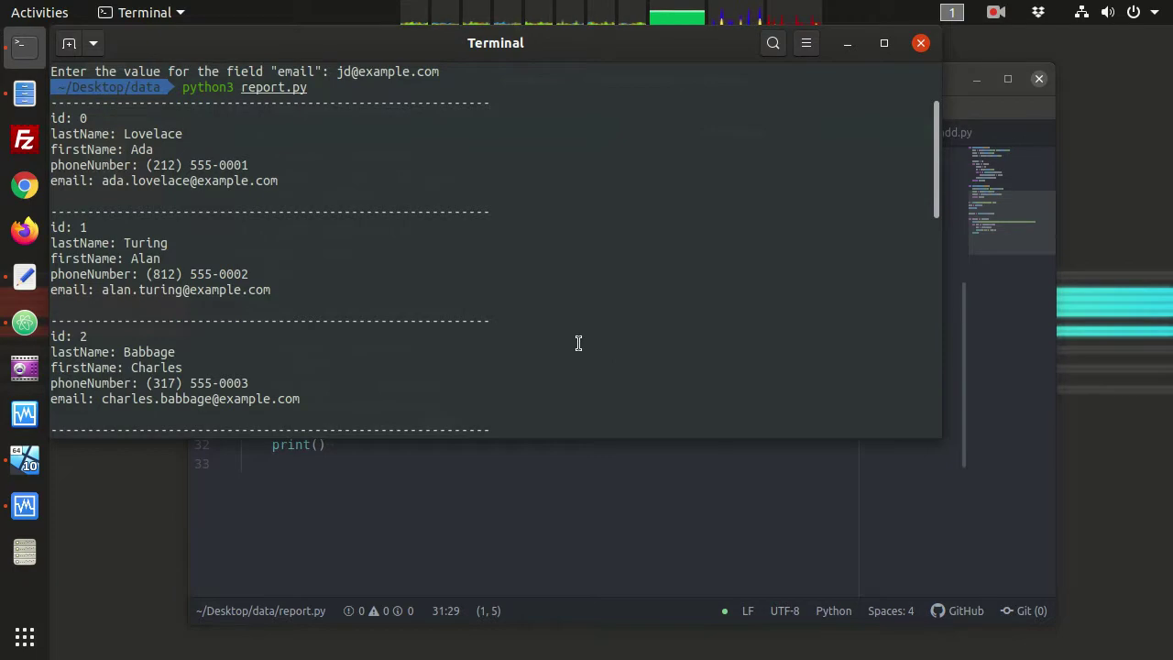
{"action": "scroll", "coordinate": [485, 380], "scroll_direction": "up", "scroll_amount": 1}
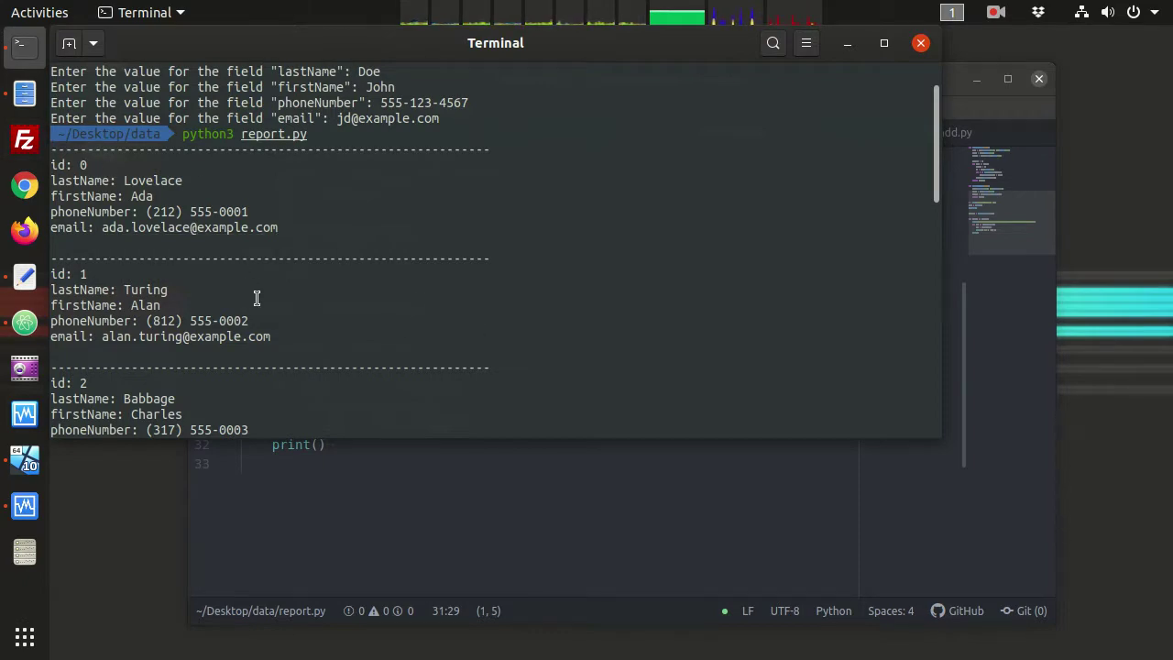
{"action": "scroll", "coordinate": [279, 310], "scroll_direction": "down", "scroll_amount": 1}
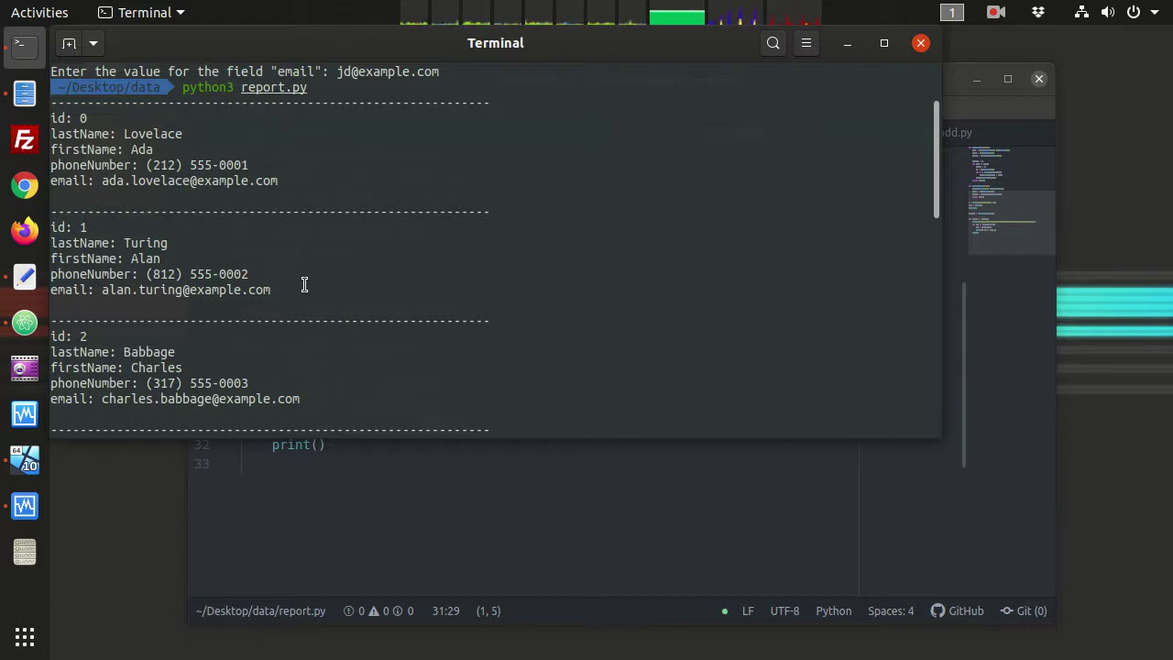
{"action": "scroll", "coordinate": [303, 284], "scroll_direction": "down", "scroll_amount": 1}
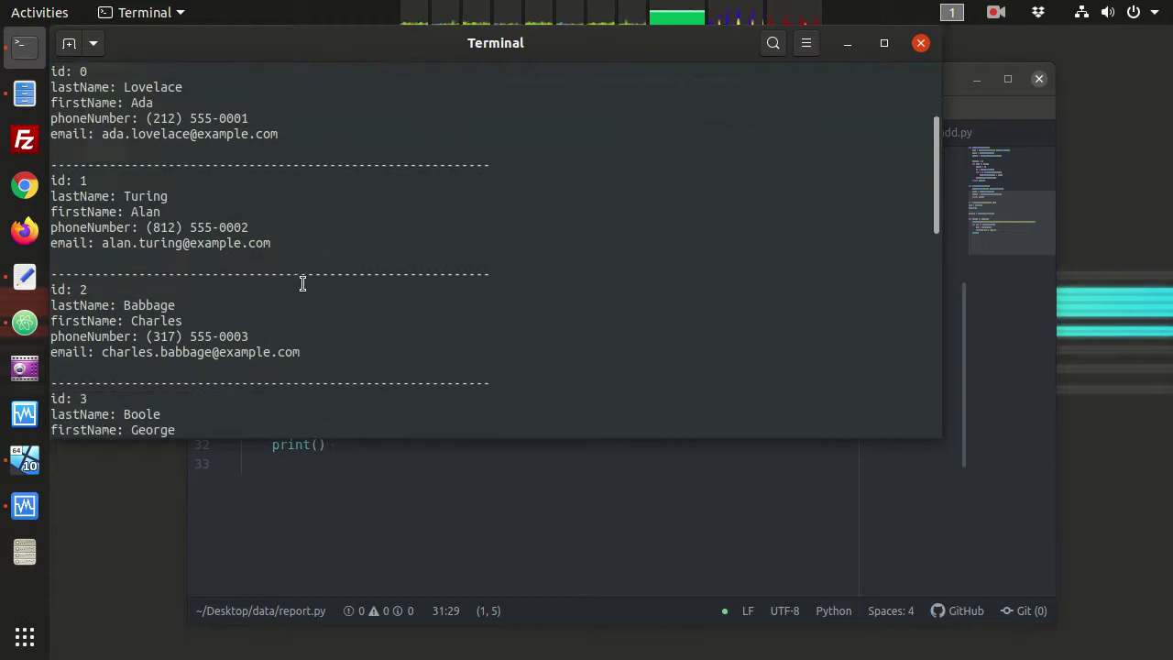
{"action": "scroll", "coordinate": [302, 284], "scroll_direction": "up", "scroll_amount": 2}
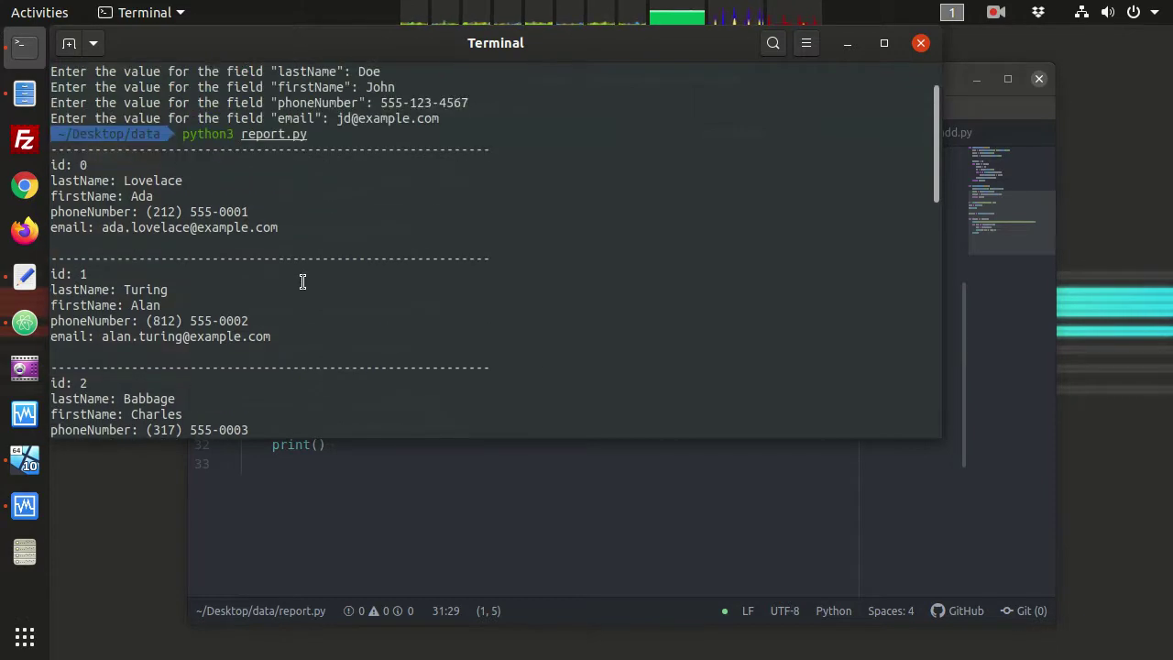
{"action": "scroll", "coordinate": [302, 284], "scroll_direction": "up", "scroll_amount": 1}
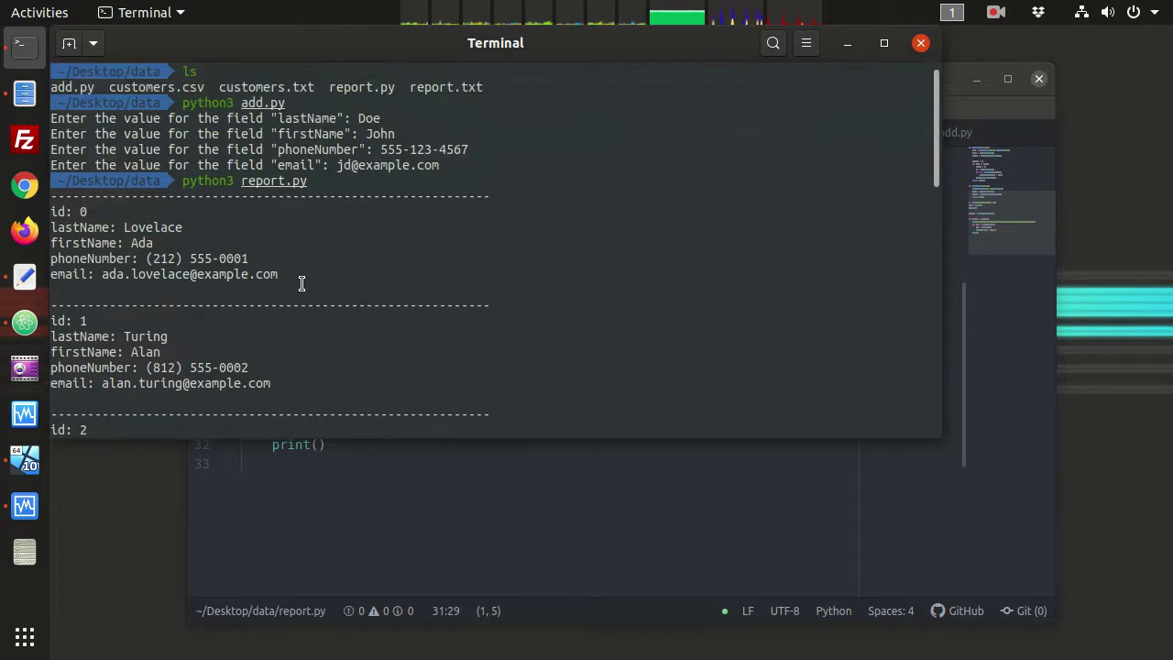
{"action": "scroll", "coordinate": [301, 284], "scroll_direction": "down", "scroll_amount": 2}
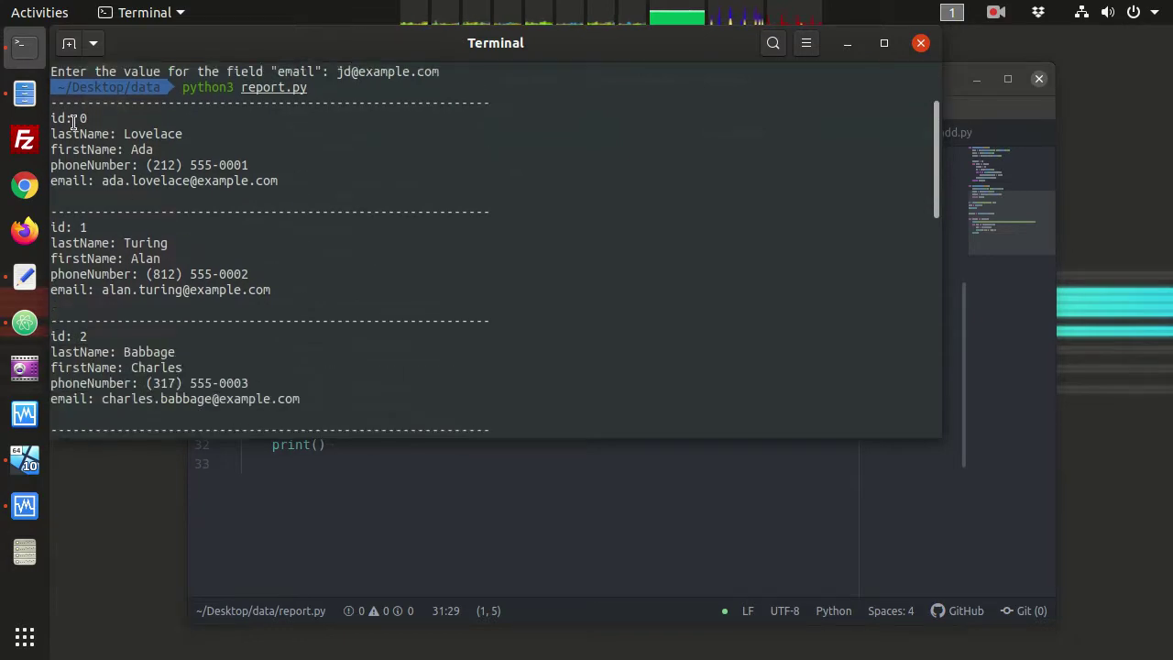
{"action": "left_click_drag", "start_coordinate": [240, 87], "coordinate": [311, 88]}
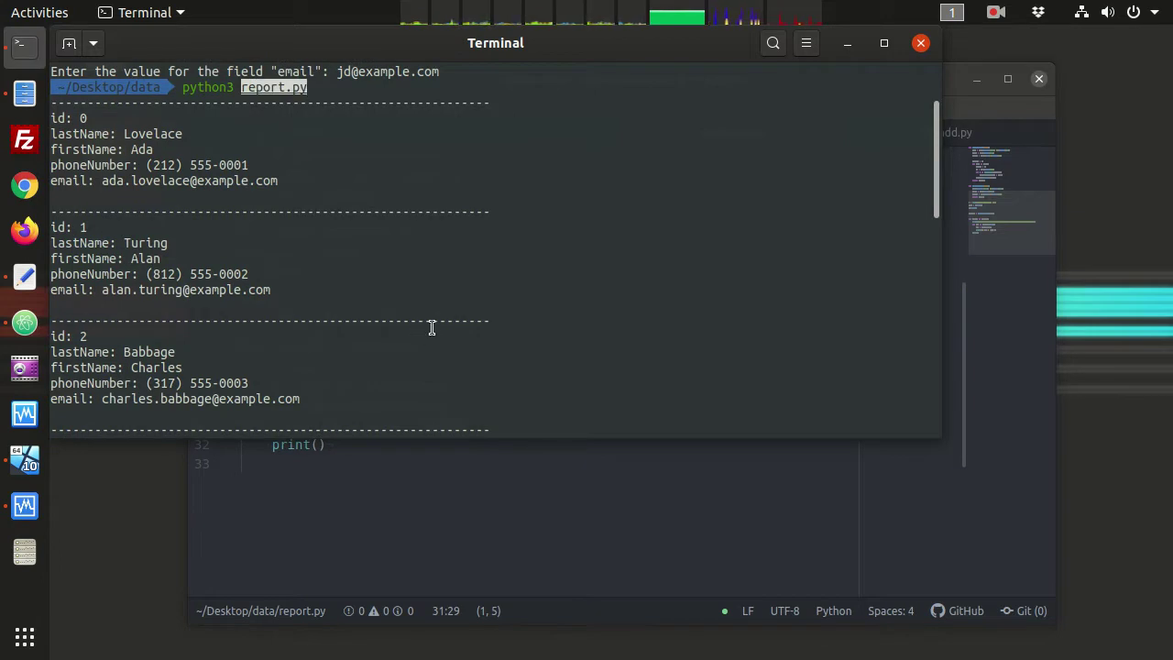
Switch to the Windows10 virtual machine and close customers.csv in Excel, returning to the data folder in File Explorer
{"action": "left_click", "coordinate": [454, 506]}
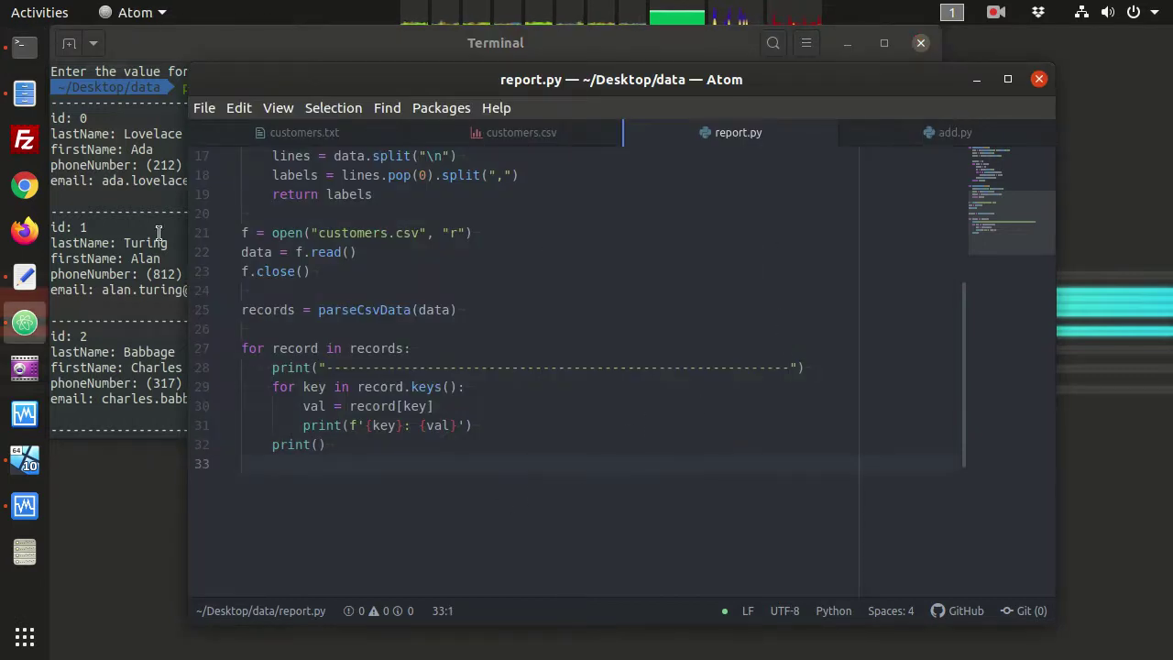
{"action": "left_click", "coordinate": [28, 463]}
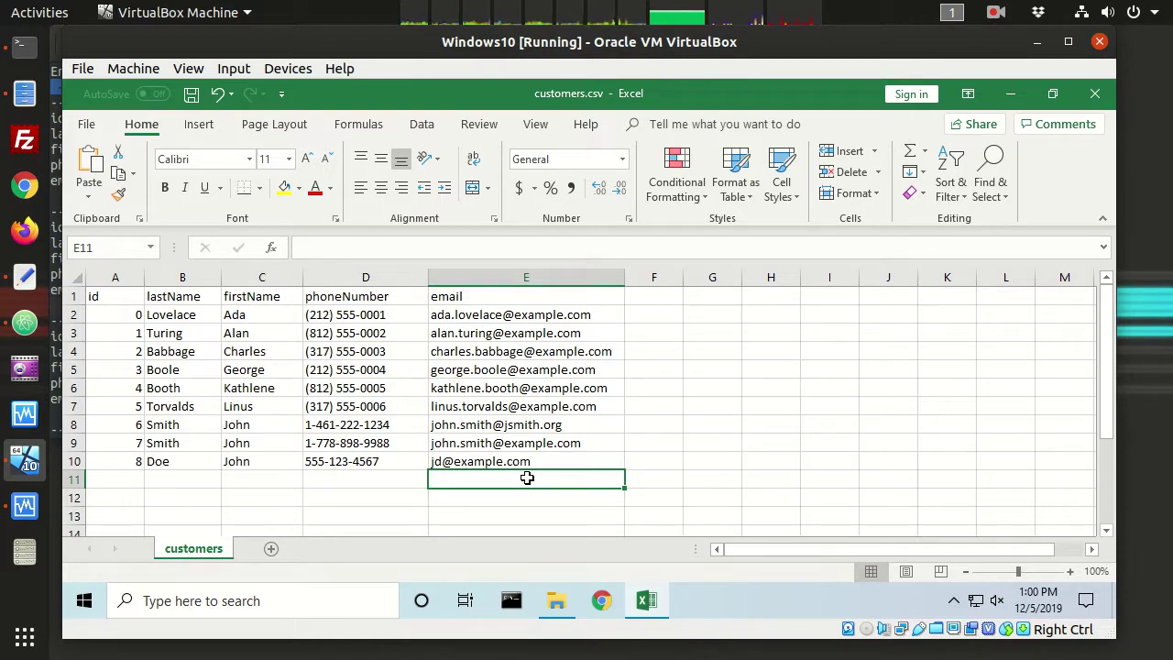
{"action": "left_click", "coordinate": [1093, 90]}
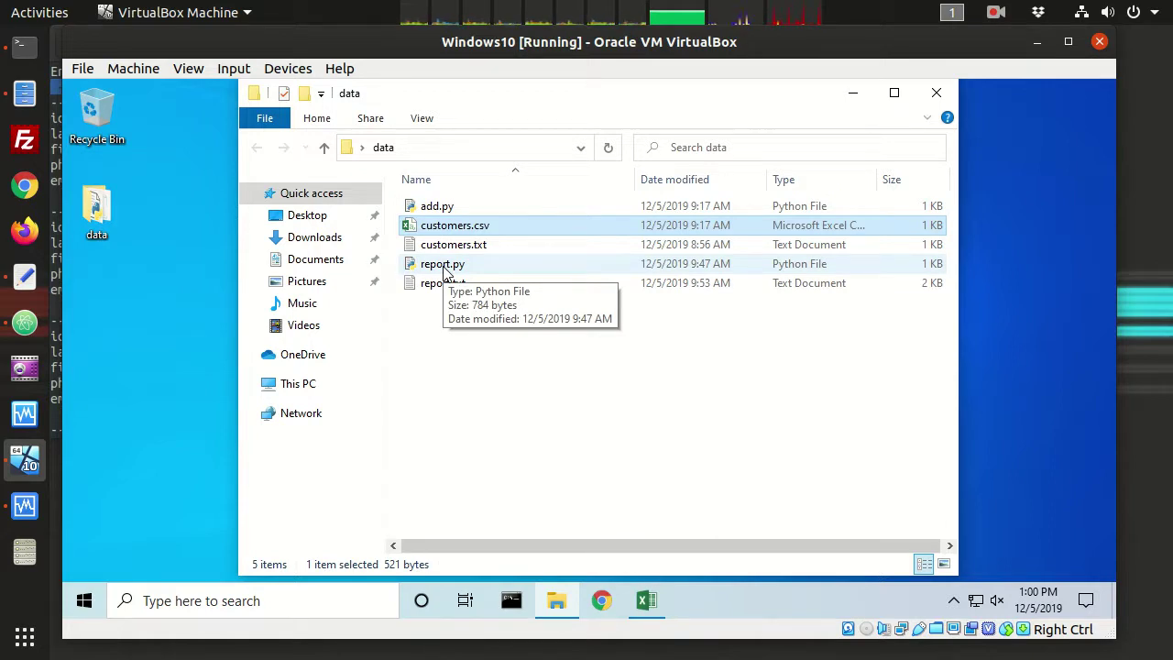
{"action": "left_click", "coordinate": [503, 451]}
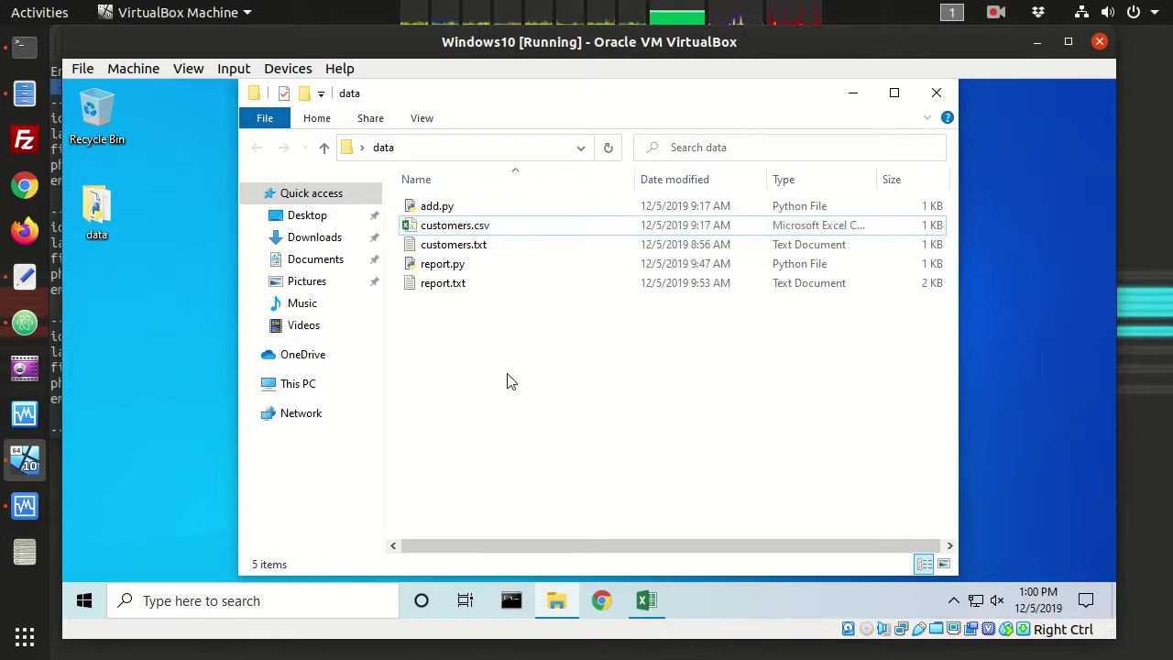
Search Windows for Access and launch it
{"action": "left_click", "coordinate": [188, 600]}
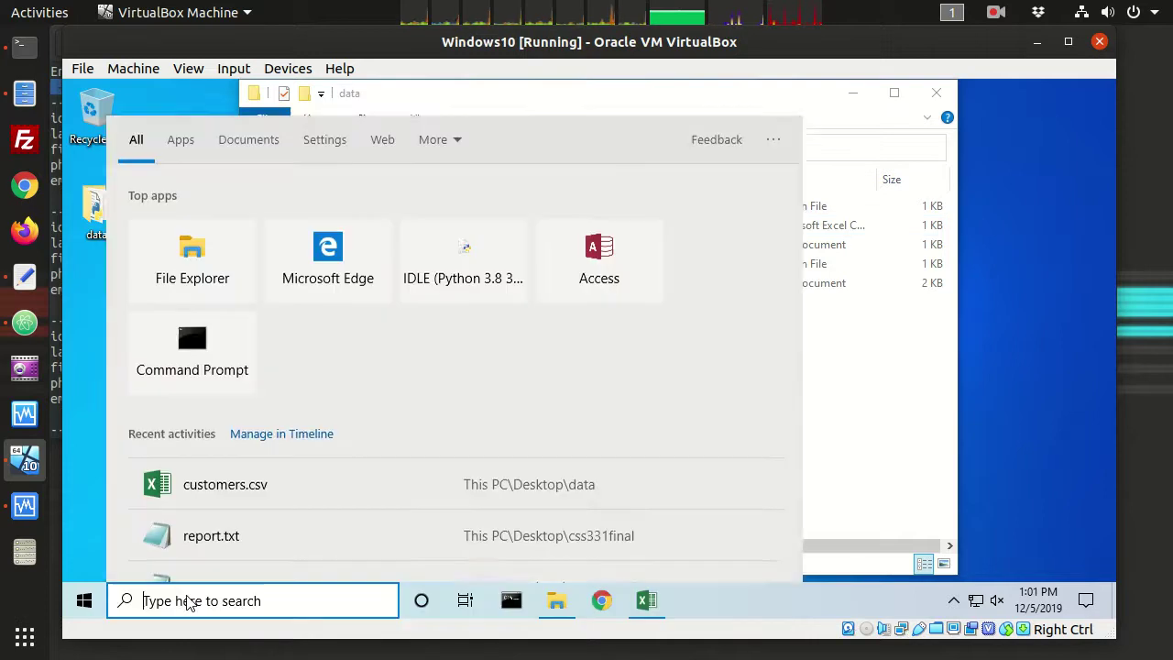
{"action": "type", "text": "Acces"}
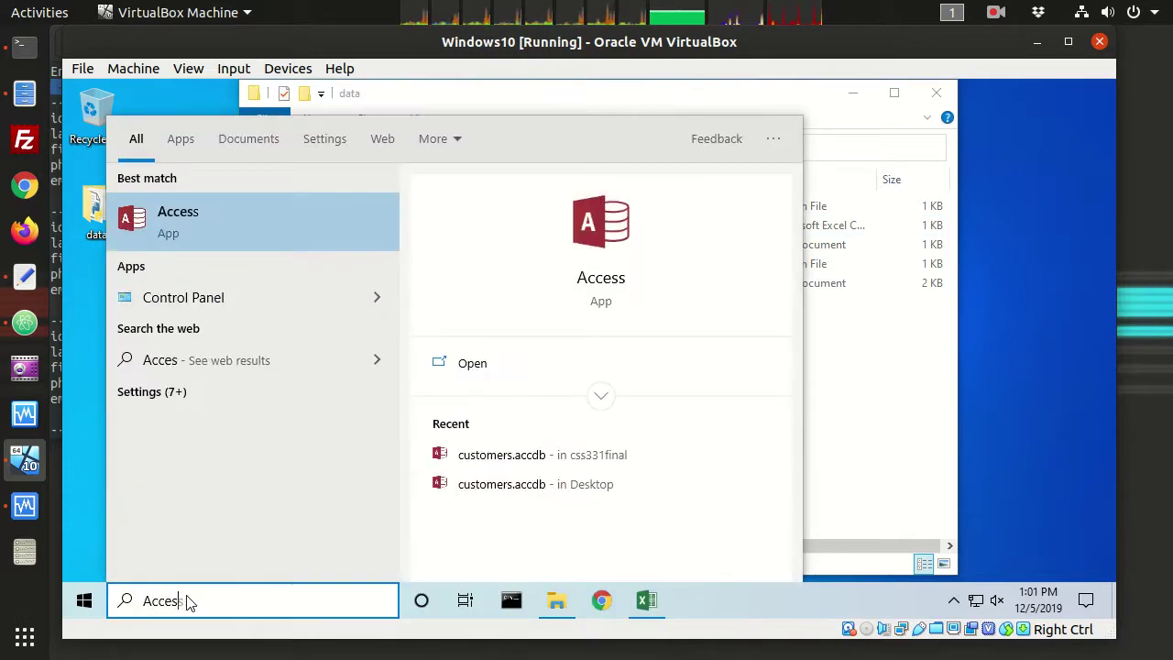
{"action": "left_click", "coordinate": [196, 220]}
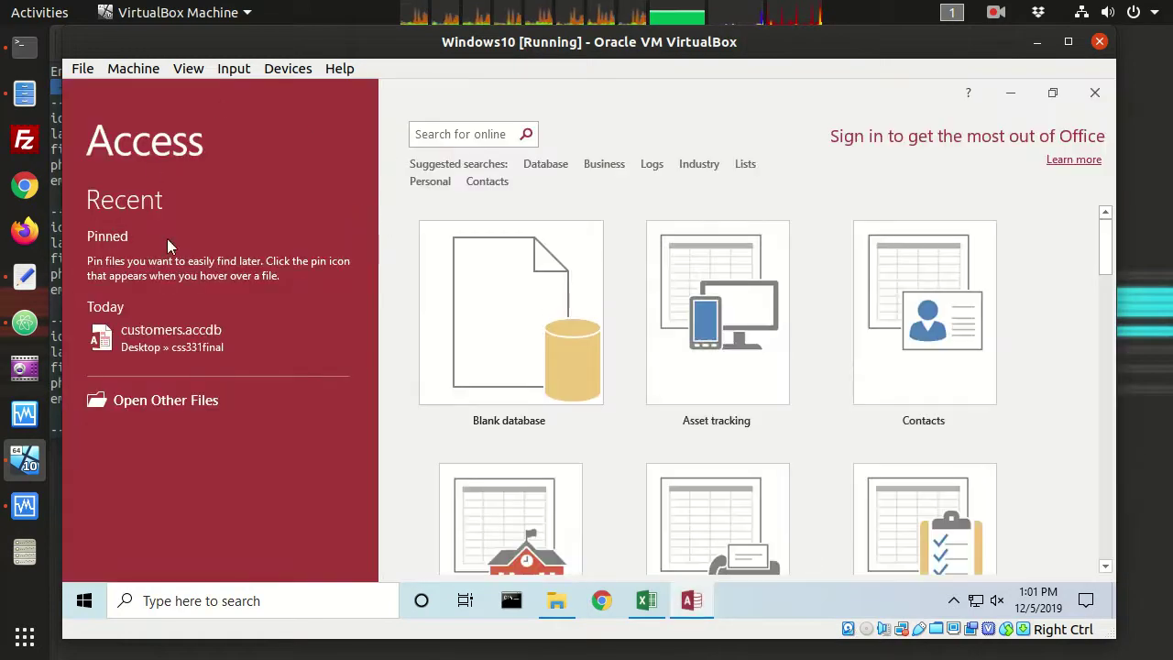
Start a blank database and choose the data folder on the Desktop as its save location
{"action": "left_click", "coordinate": [508, 320]}
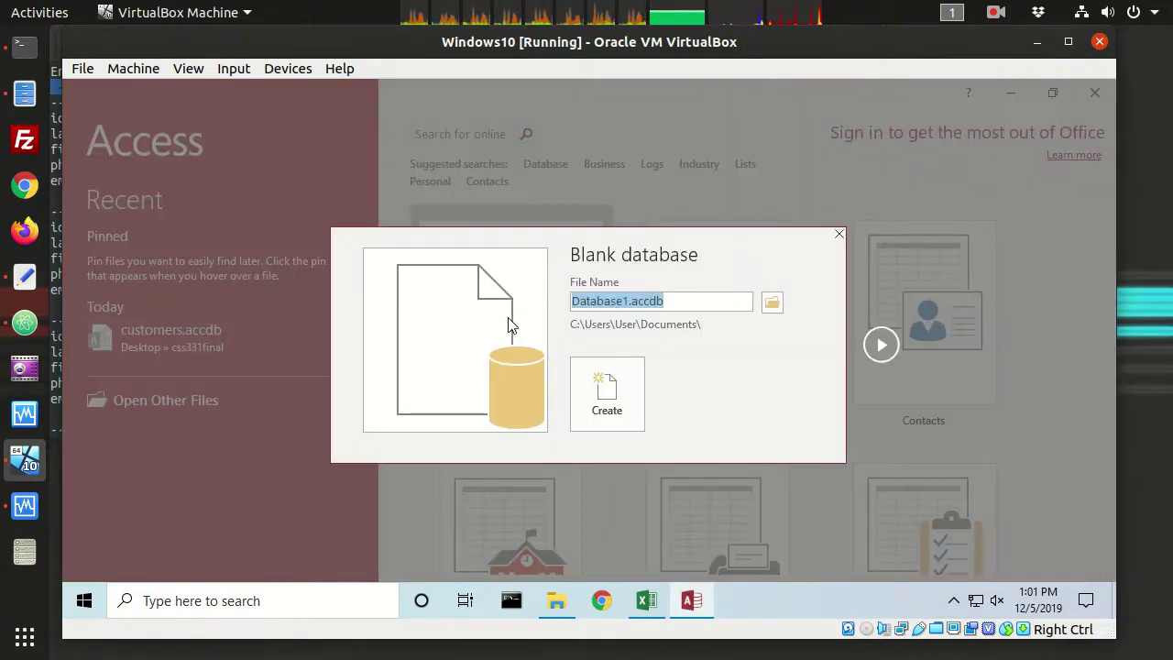
{"action": "left_click", "coordinate": [772, 303]}
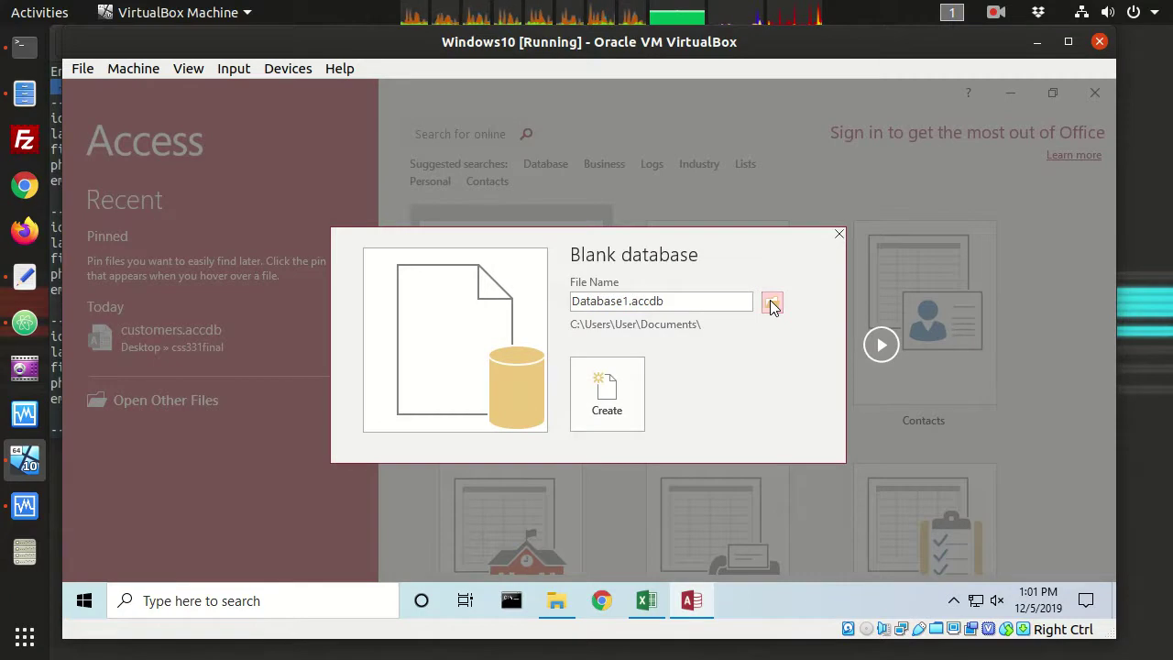
{"action": "left_click", "coordinate": [138, 187]}
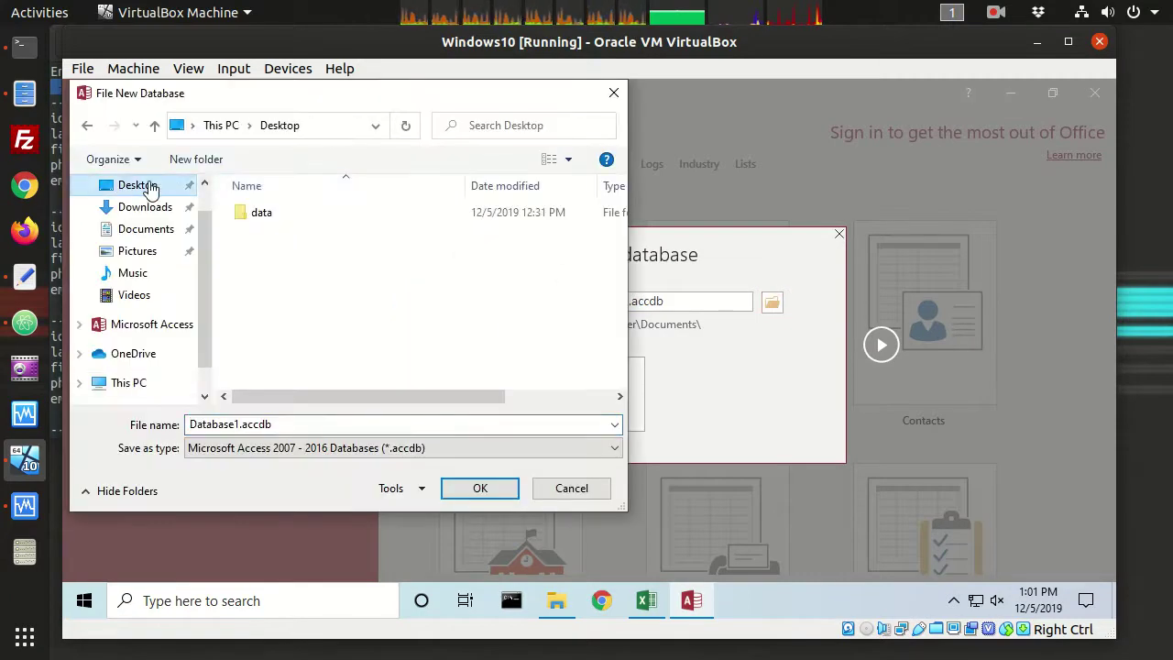
{"action": "double_click", "coordinate": [257, 218]}
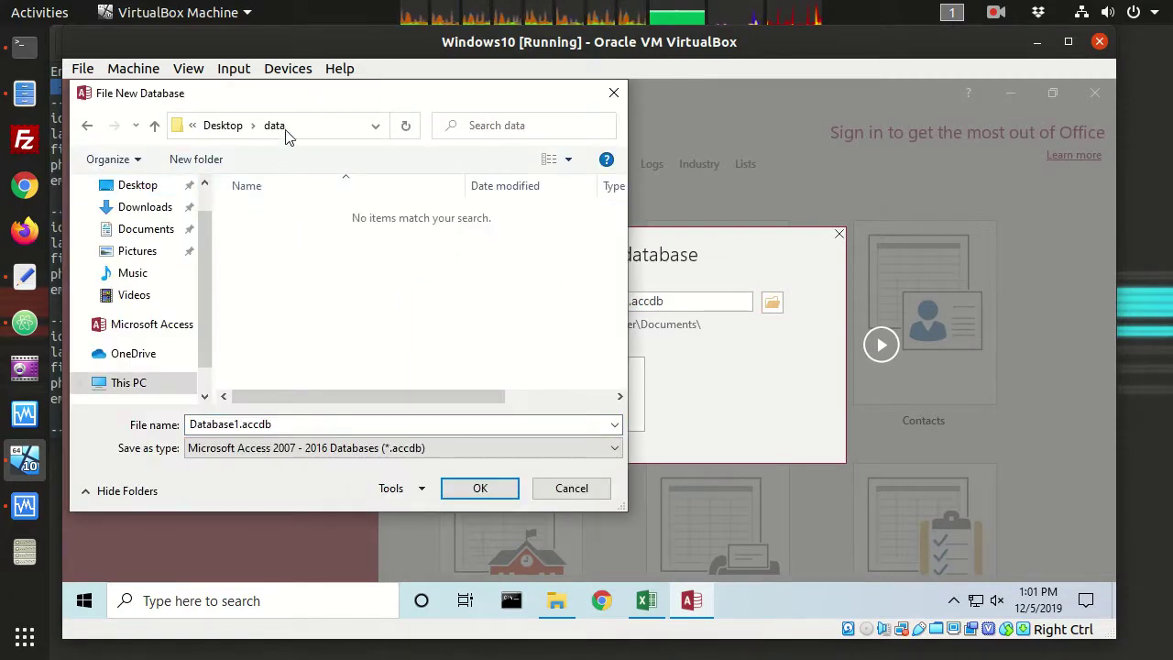
Name the database file customers.accdb, keeping its extension, and create the database
{"action": "double_click", "coordinate": [242, 424]}
{"action": "key", "text": "Home"}
{"action": "key", "text": "shift+Right"}
{"action": "key", "text": "shift+Right"}
{"action": "key", "text": "shift+Right"}
{"action": "key", "text": "shift+Right"}
{"action": "key", "text": "shift+Right"}
{"action": "key", "text": "shift+Right"}
{"action": "key", "text": "shift+Right"}
{"action": "key", "text": "shift+Right"}
{"action": "key", "text": "shift+Right"}
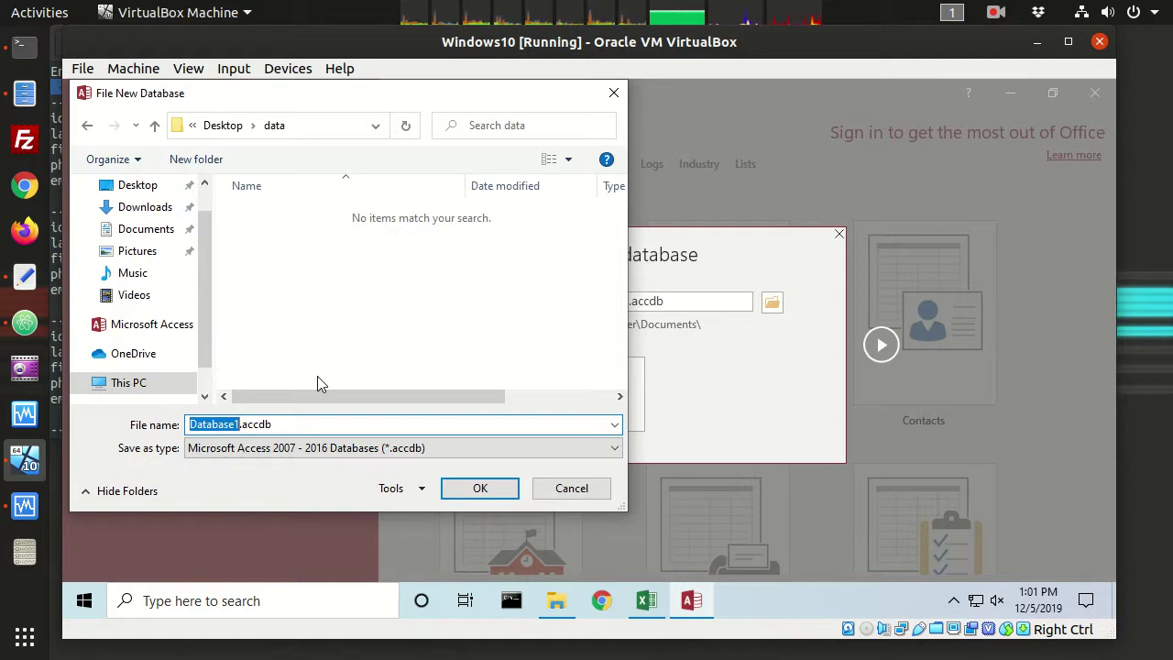
{"action": "type", "text": "c"}
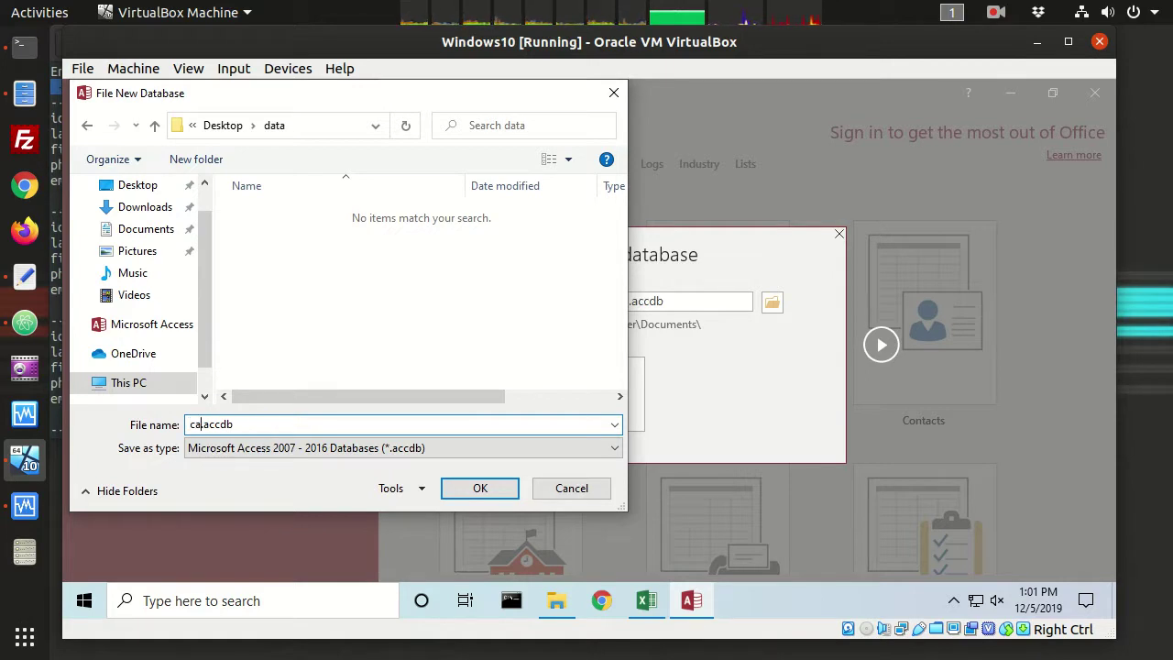
{"action": "type", "text": "ustomers"}
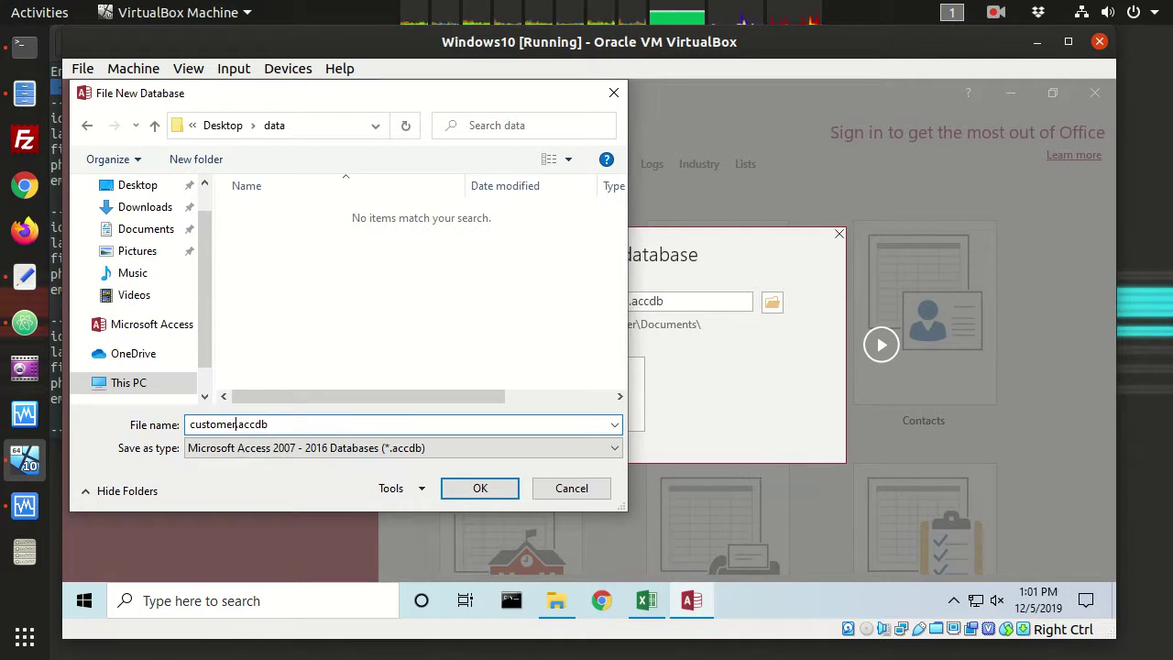
{"action": "left_click", "coordinate": [499, 488]}
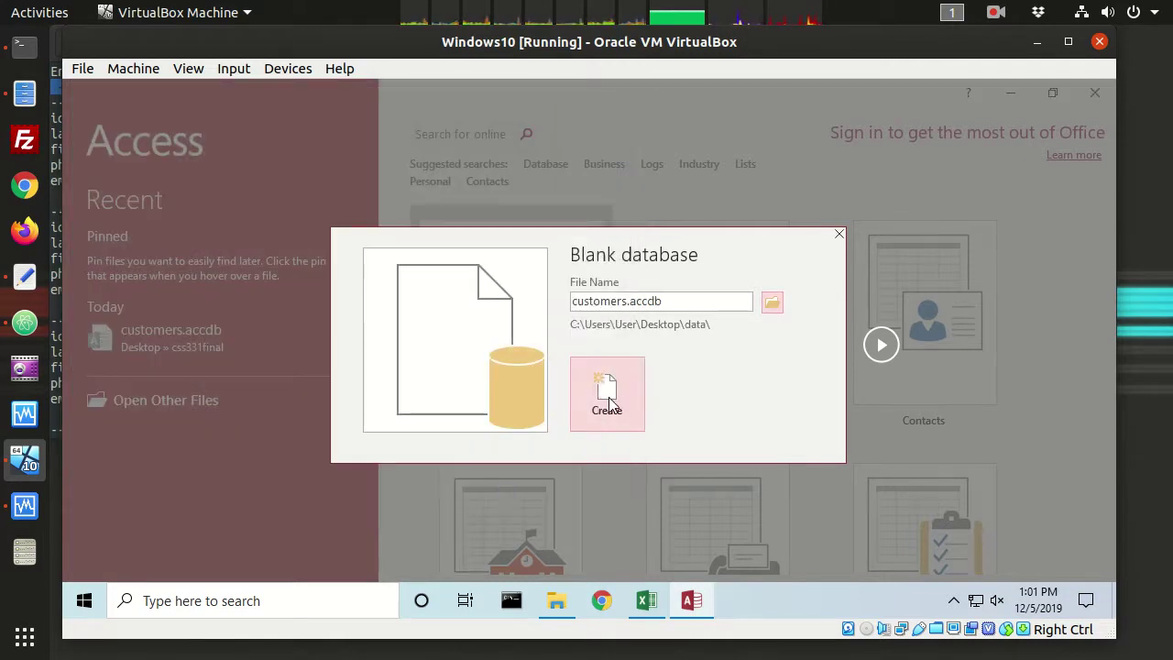
{"action": "left_click", "coordinate": [608, 404]}
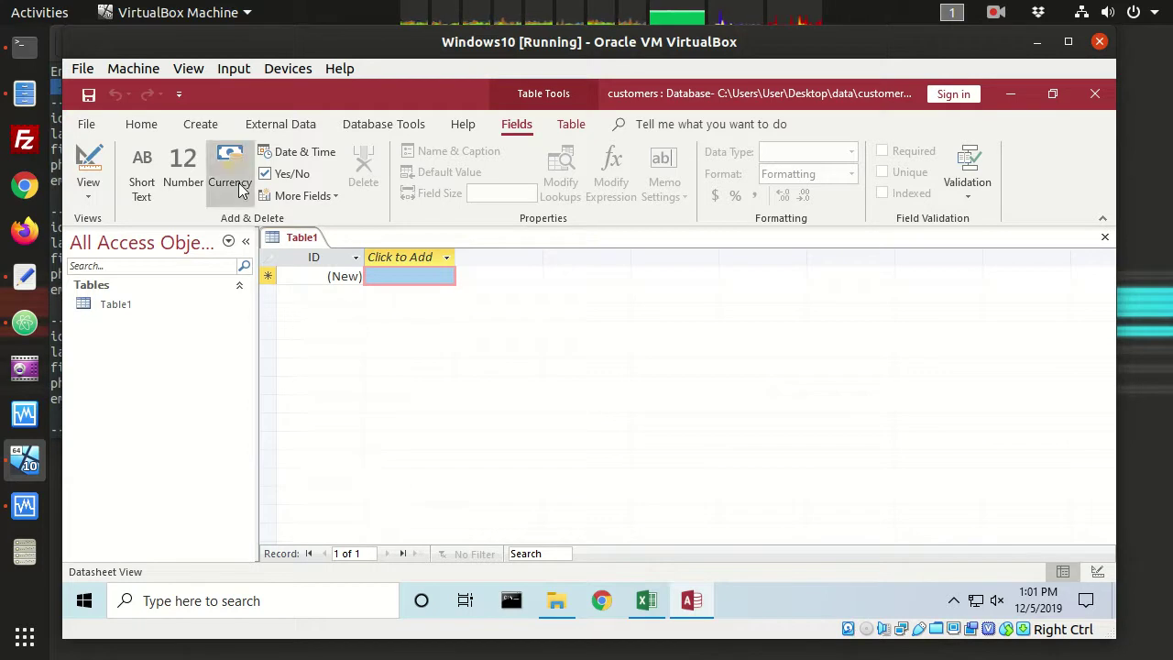
Start an external data import into the customers database, using a text file as the new data source
{"action": "left_click", "coordinate": [280, 125]}
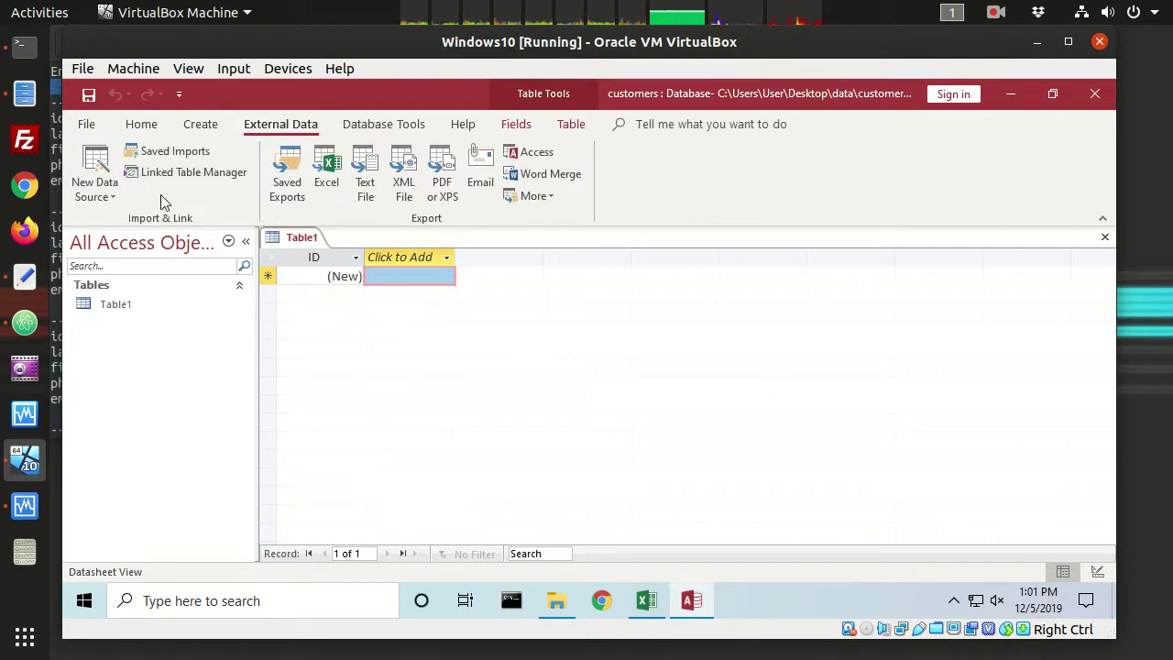
{"action": "left_click", "coordinate": [101, 184]}
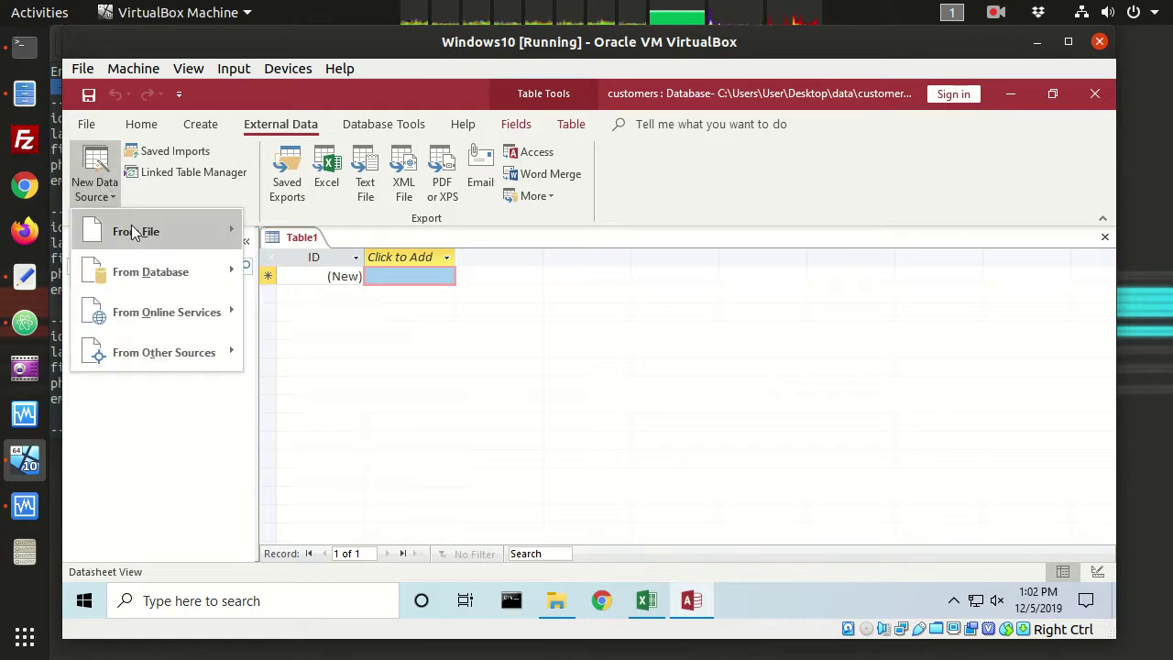
{"action": "mouse_move", "coordinate": [134, 234]}
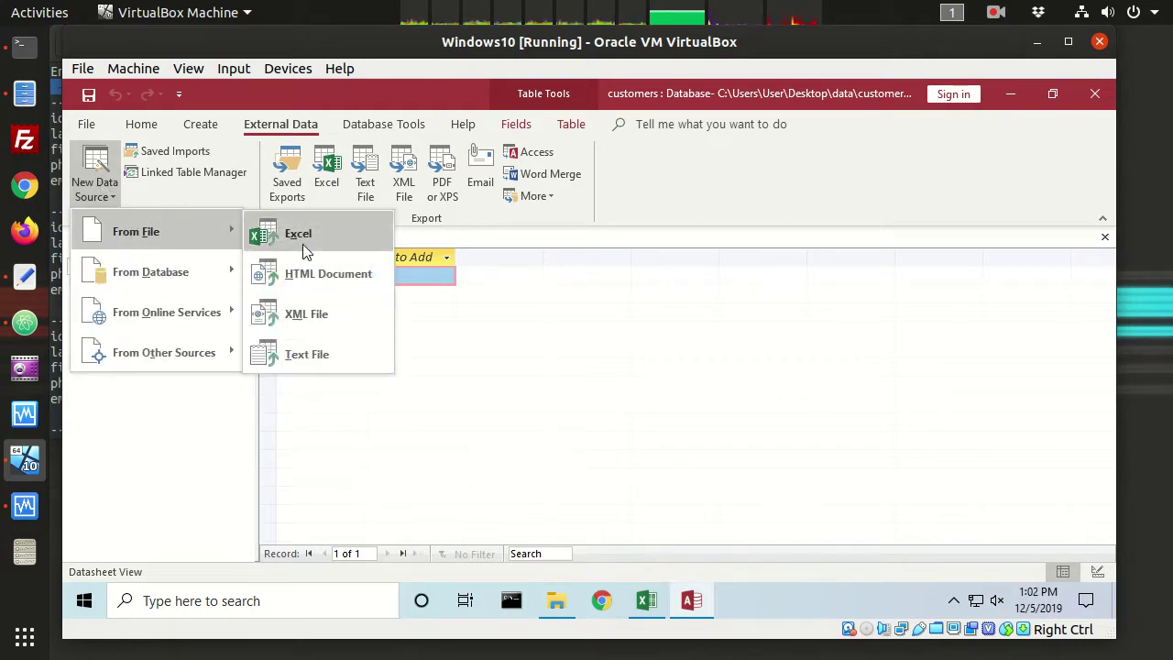
{"action": "left_click", "coordinate": [335, 352]}
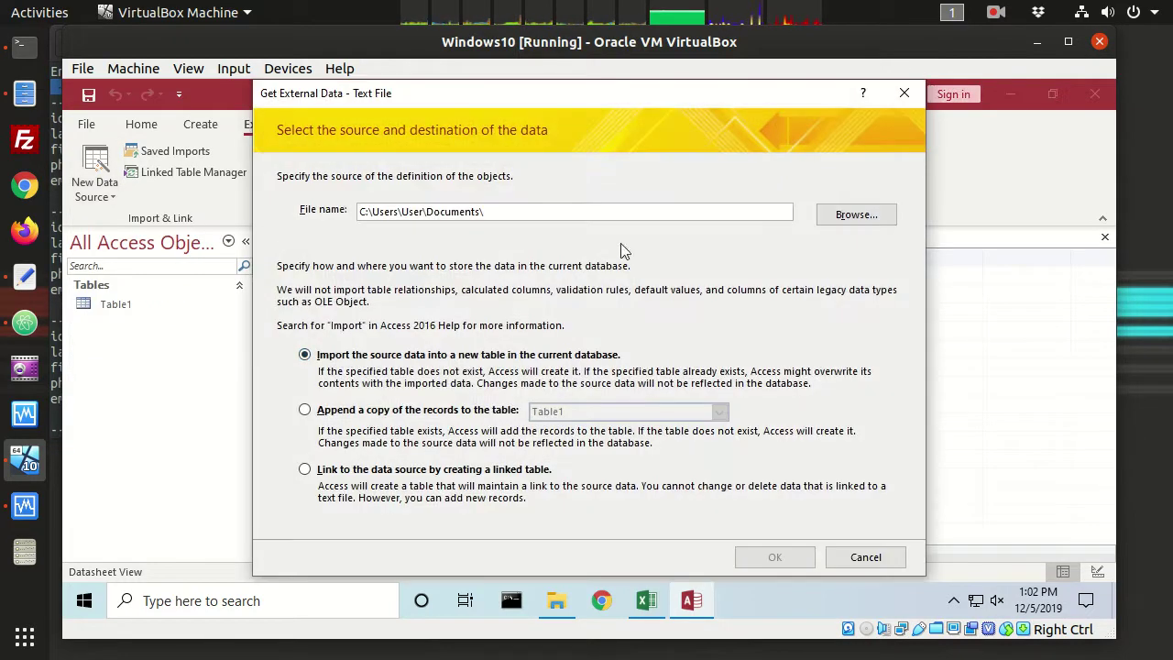
Try to import customers.csv from the Desktop's data folder into a new table in the current database
{"action": "left_click", "coordinate": [875, 220]}
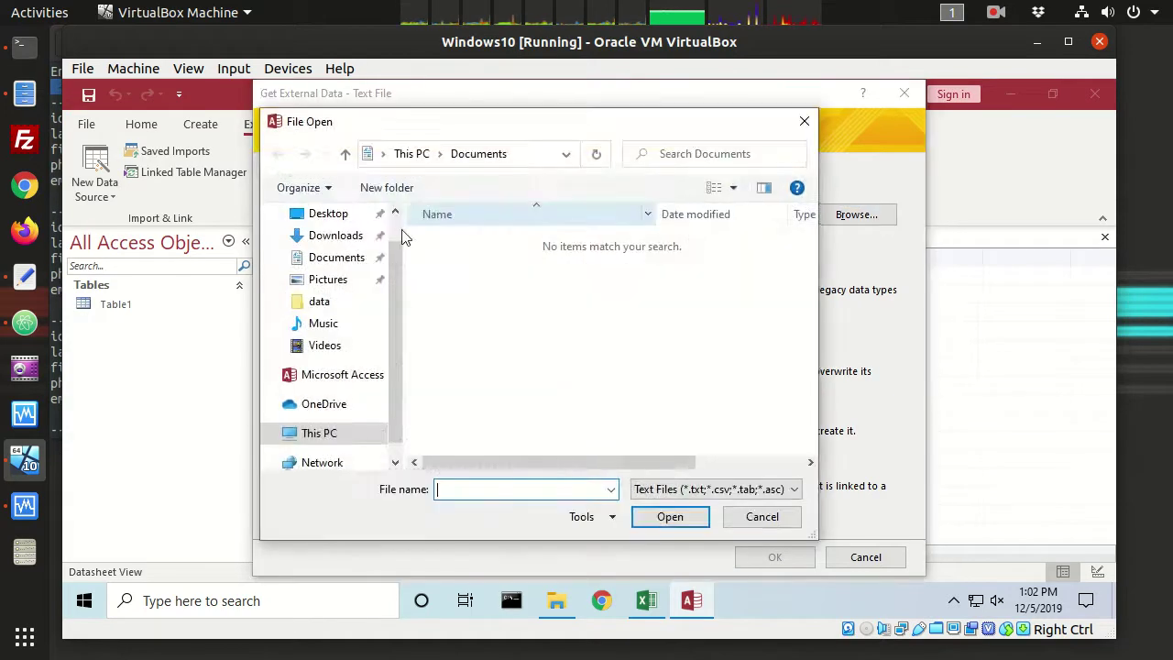
{"action": "left_click", "coordinate": [327, 213]}
{"action": "left_click", "coordinate": [465, 245]}
{"action": "double_click", "coordinate": [464, 246]}
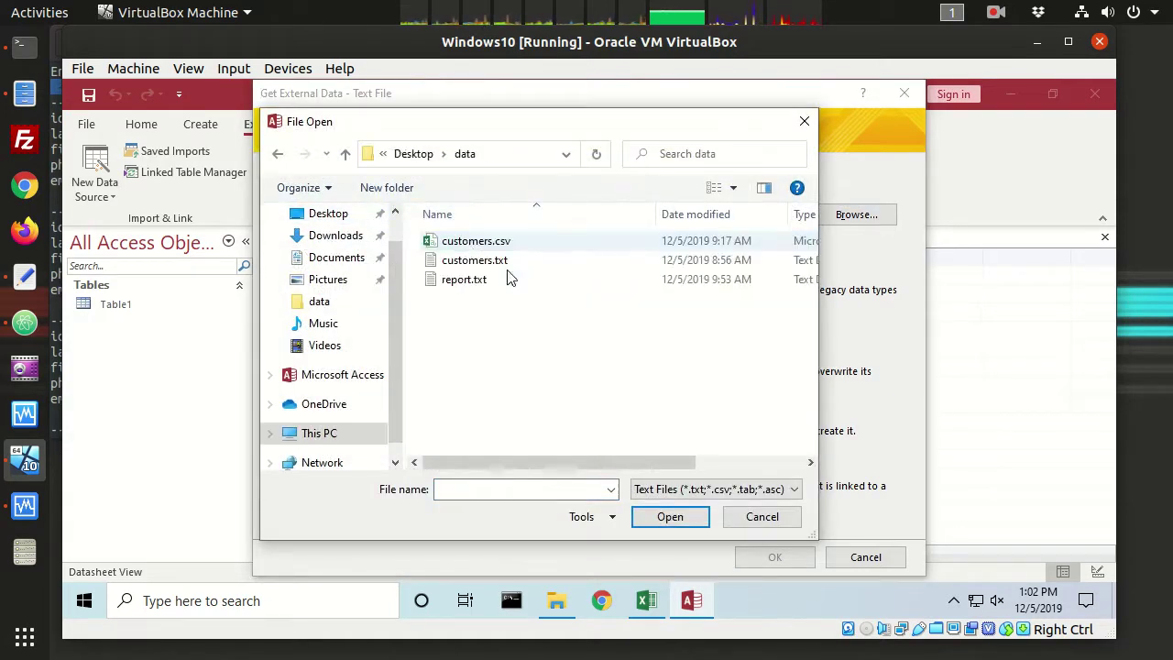
{"action": "left_click", "coordinate": [469, 240]}
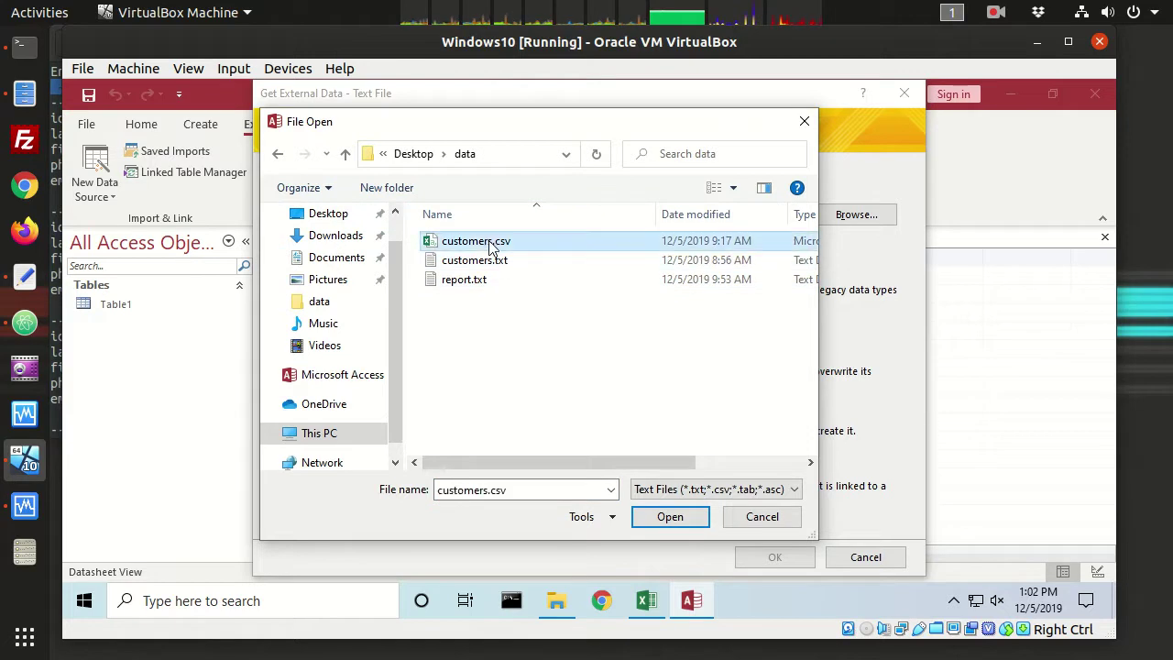
{"action": "left_click", "coordinate": [670, 519]}
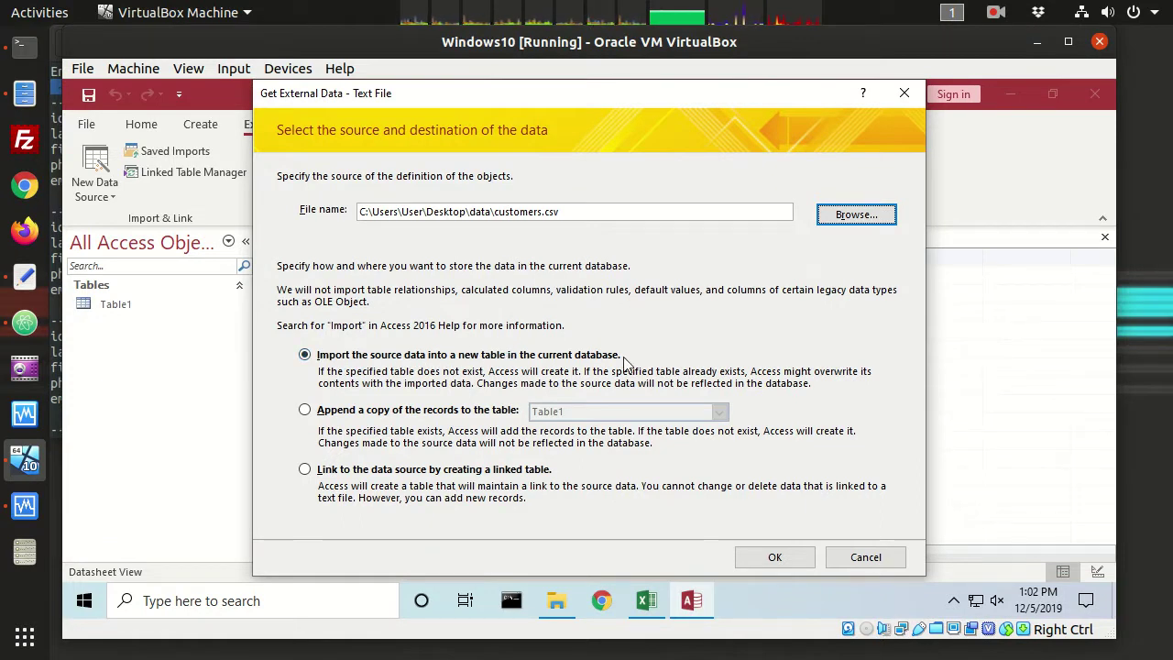
{"action": "left_click", "coordinate": [776, 557]}
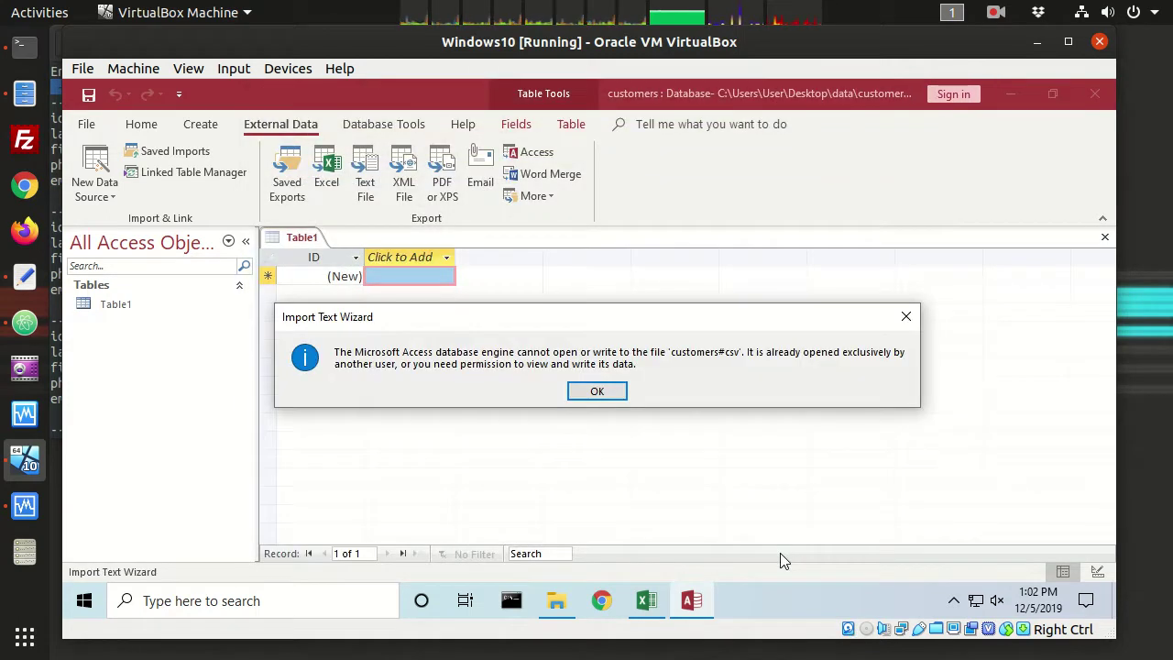
{"action": "left_click", "coordinate": [577, 390]}
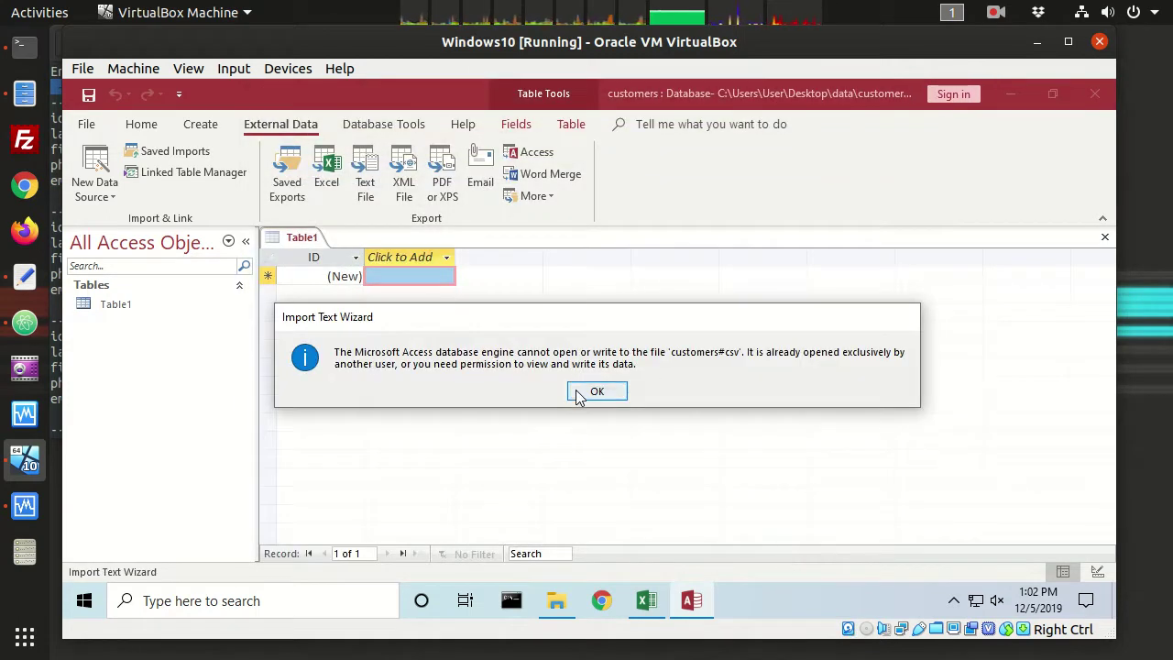
Switch to Excel and close customers.csv without saving its changes
{"action": "left_click", "coordinate": [655, 603]}
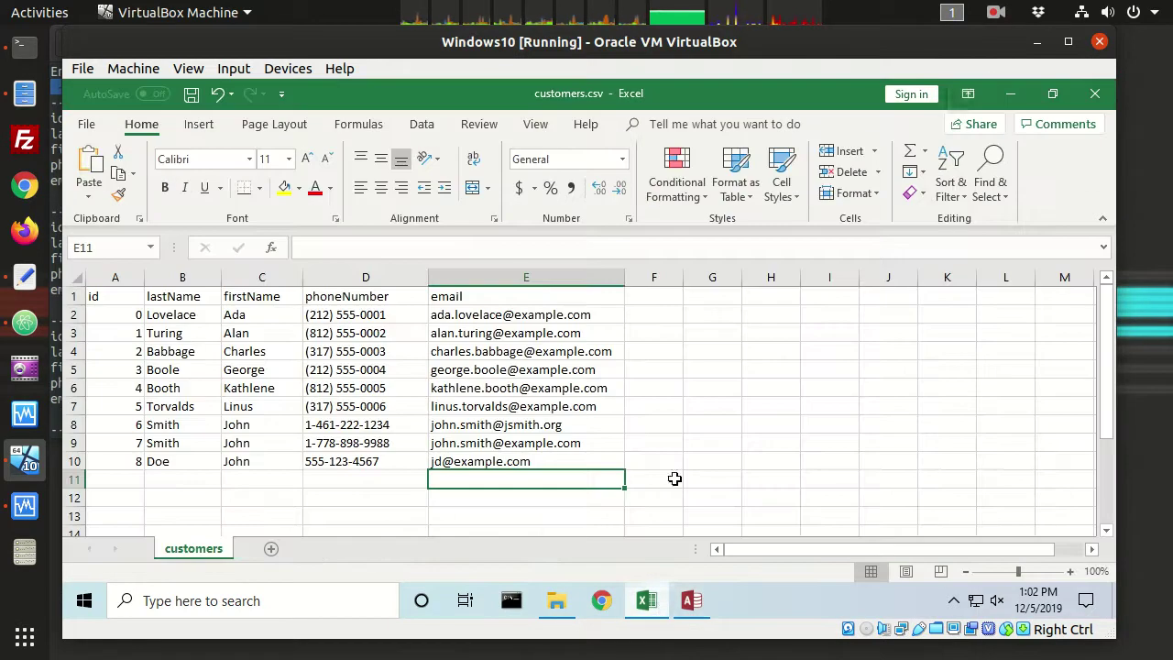
{"action": "left_click", "coordinate": [1094, 93]}
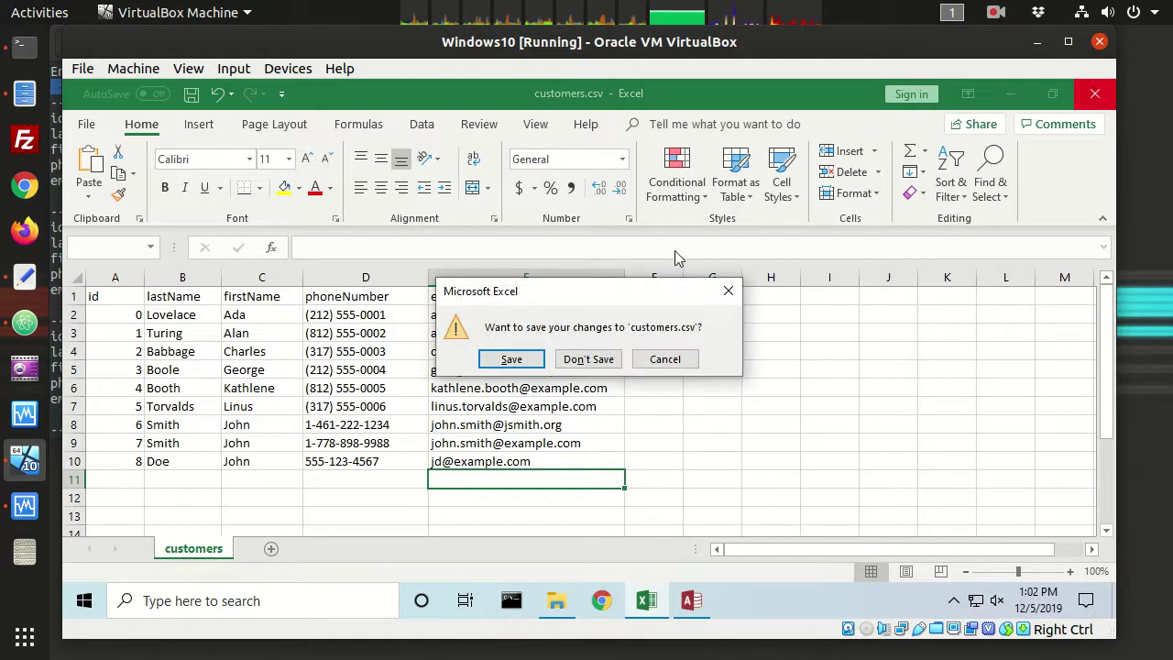
{"action": "left_click", "coordinate": [586, 360]}
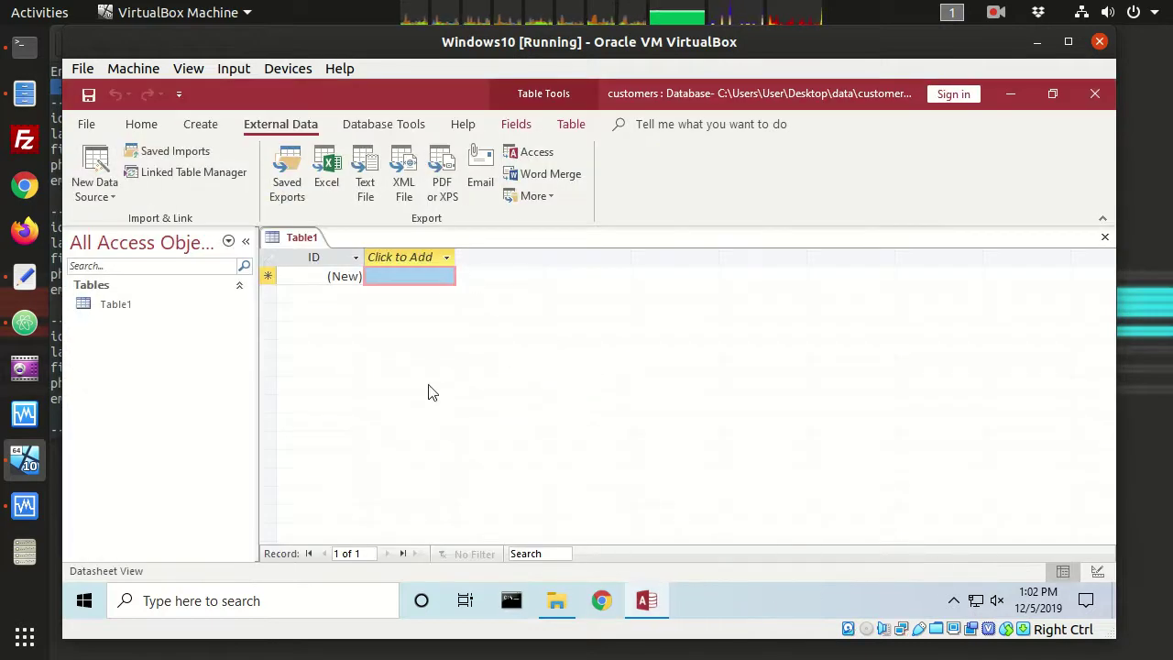
Start a new text file import in Access, using customers.csv from the data folder as the source for a new table
{"action": "left_click", "coordinate": [107, 167]}
{"action": "mouse_move", "coordinate": [115, 233]}
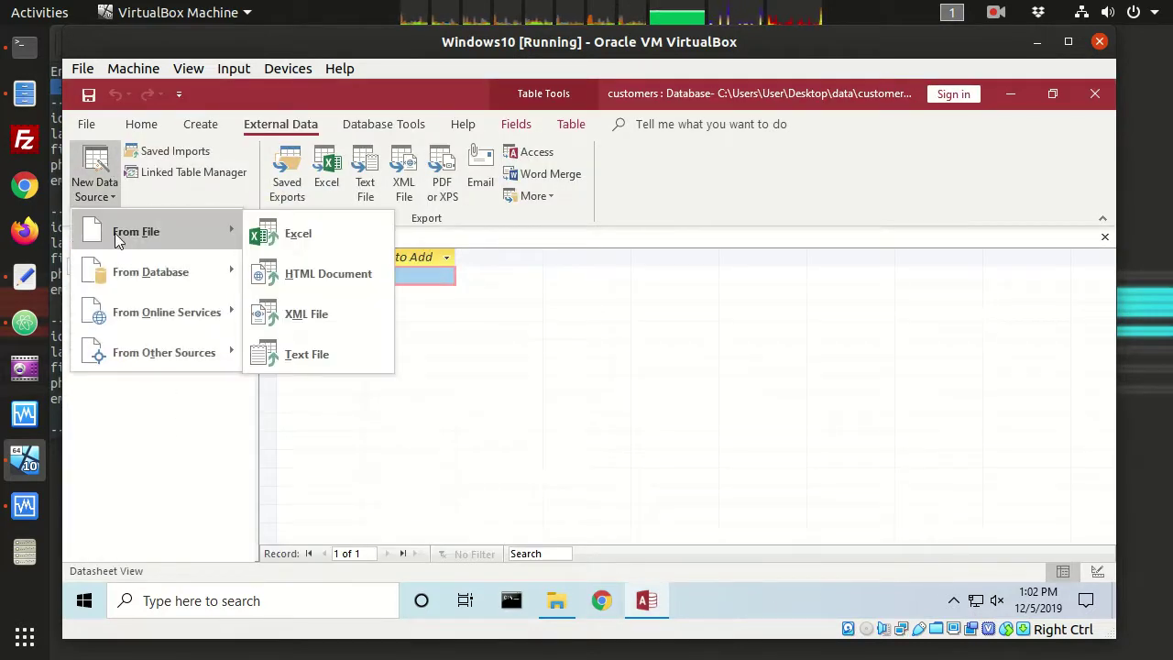
{"action": "left_click", "coordinate": [312, 360]}
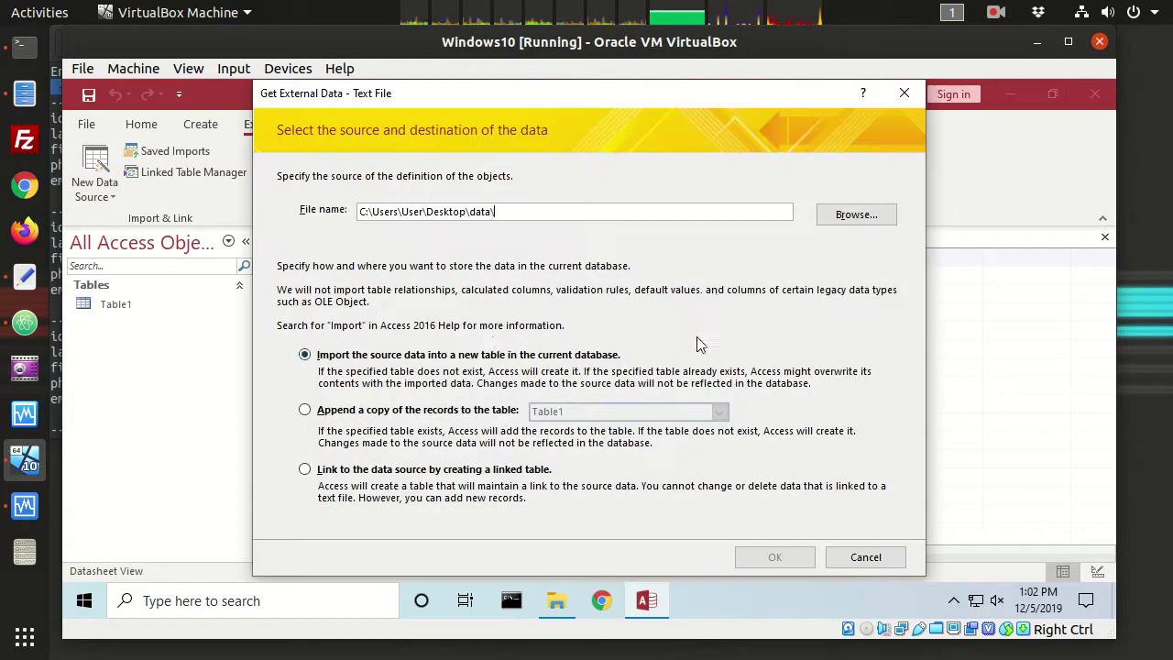
{"action": "left_click", "coordinate": [856, 215]}
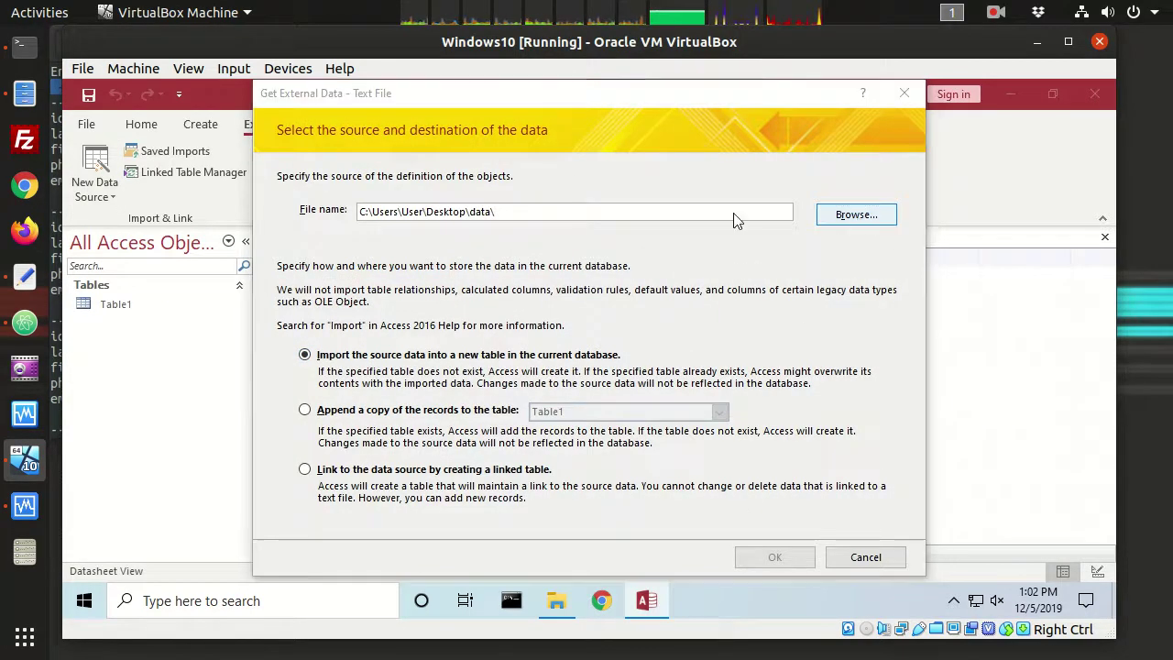
{"action": "left_click", "coordinate": [470, 241]}
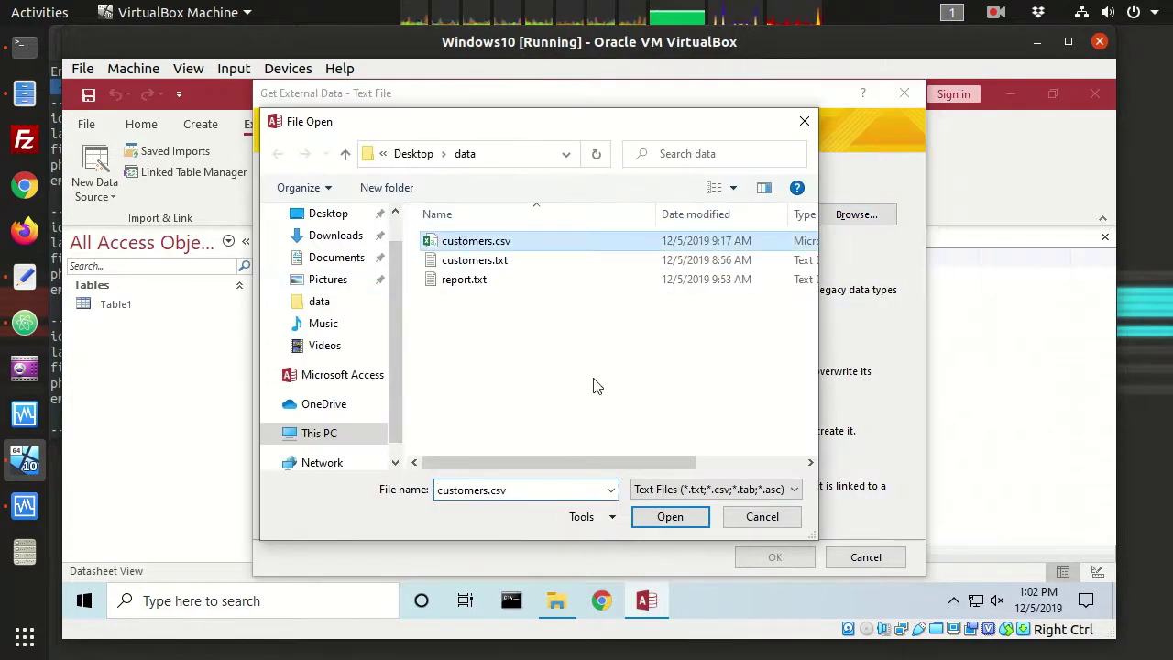
{"action": "left_click", "coordinate": [668, 518]}
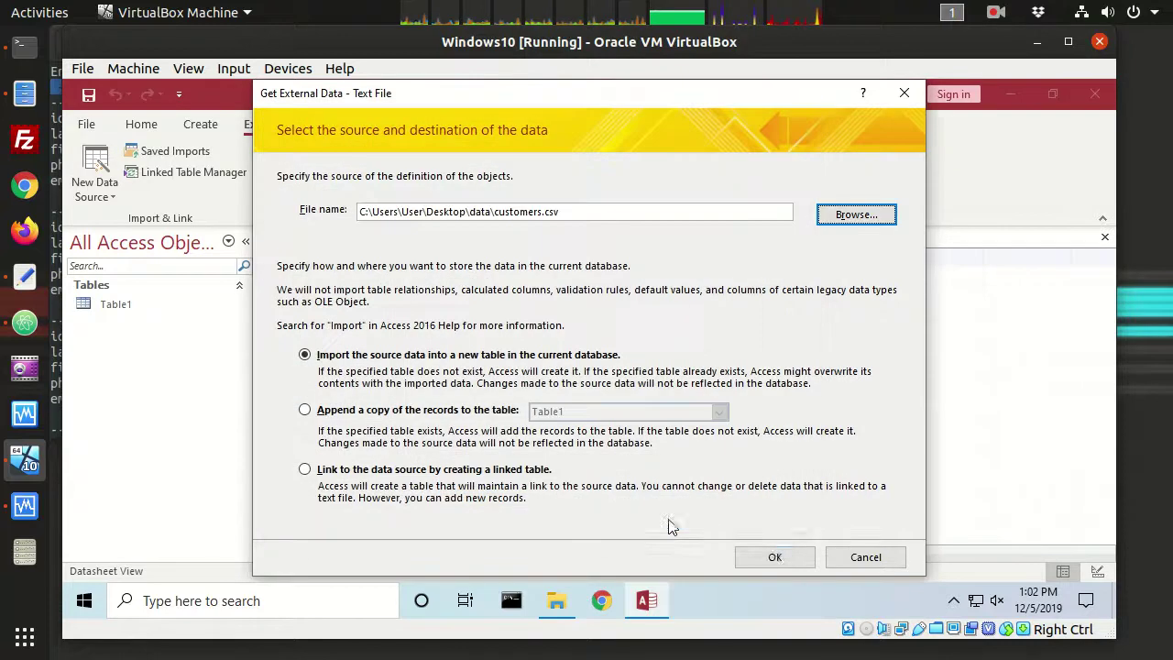
{"action": "left_click", "coordinate": [776, 558]}
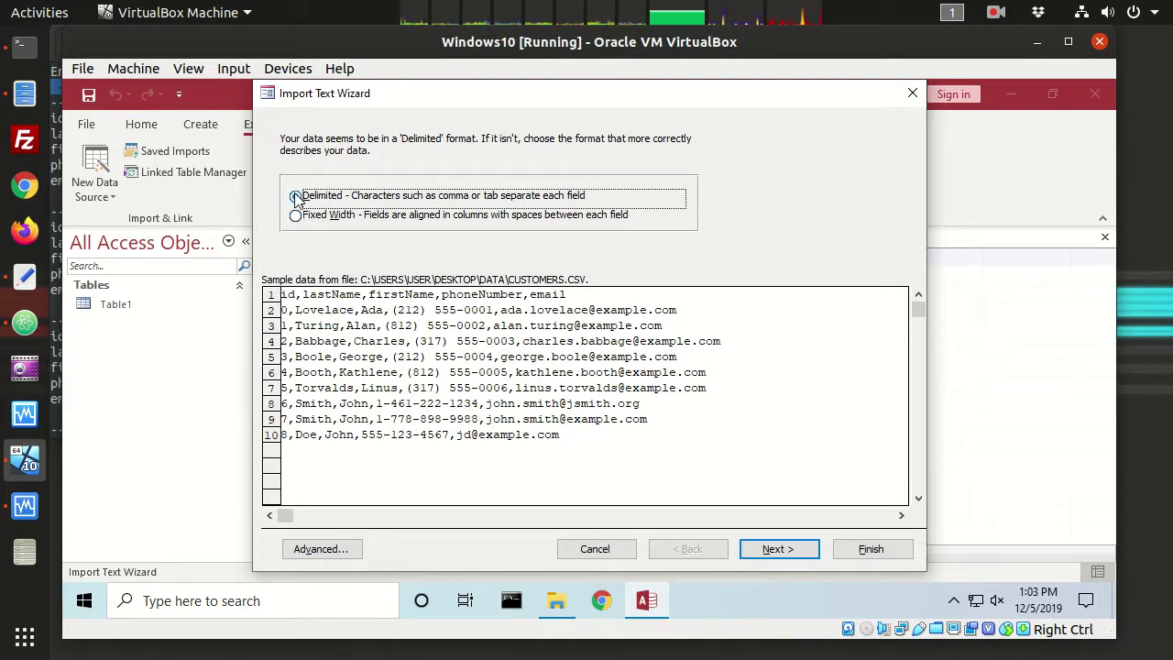
Keep the delimited format with comma separators and mark the first row as containing field names
{"action": "left_click", "coordinate": [784, 549]}
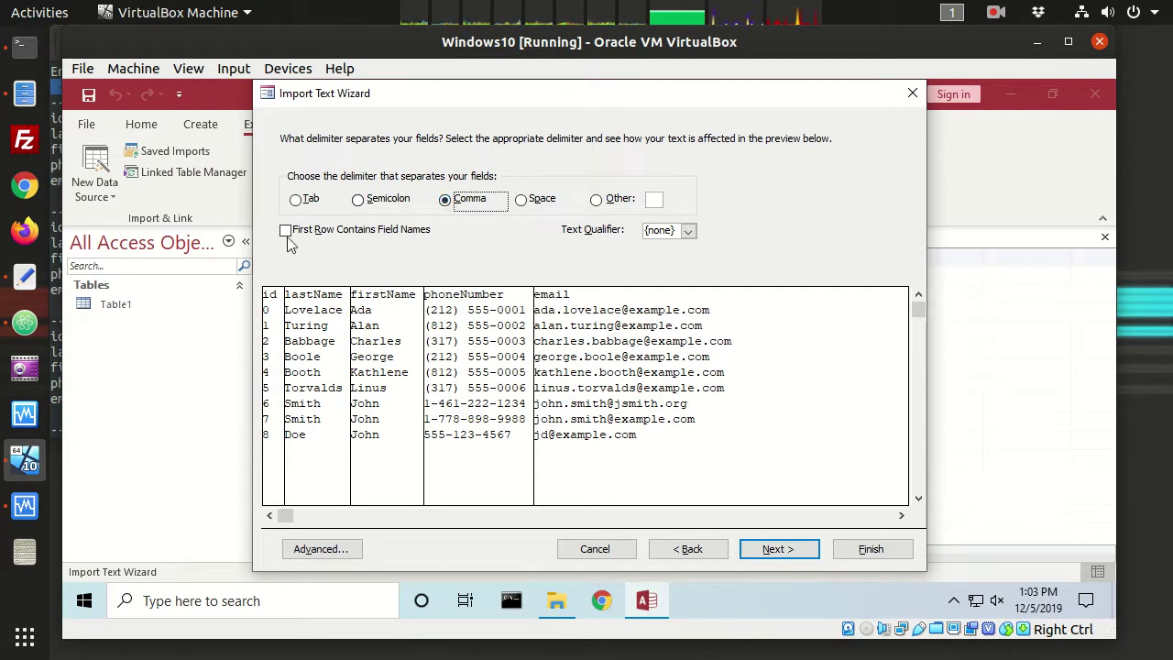
{"action": "left_click", "coordinate": [385, 234]}
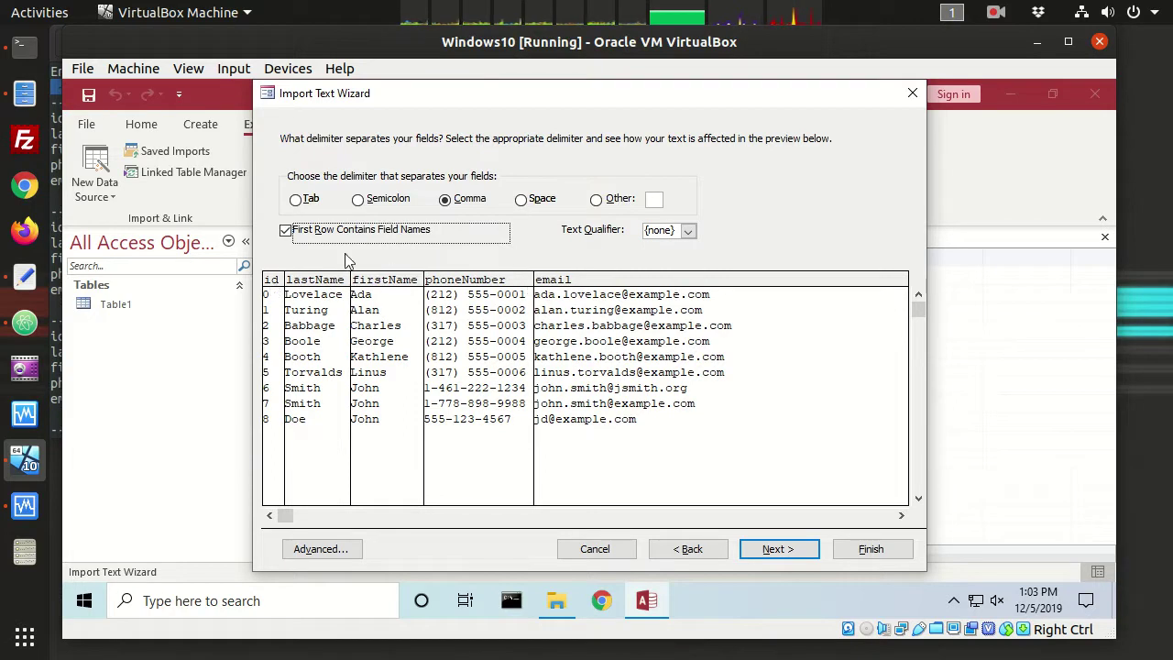
{"action": "left_click", "coordinate": [285, 230]}
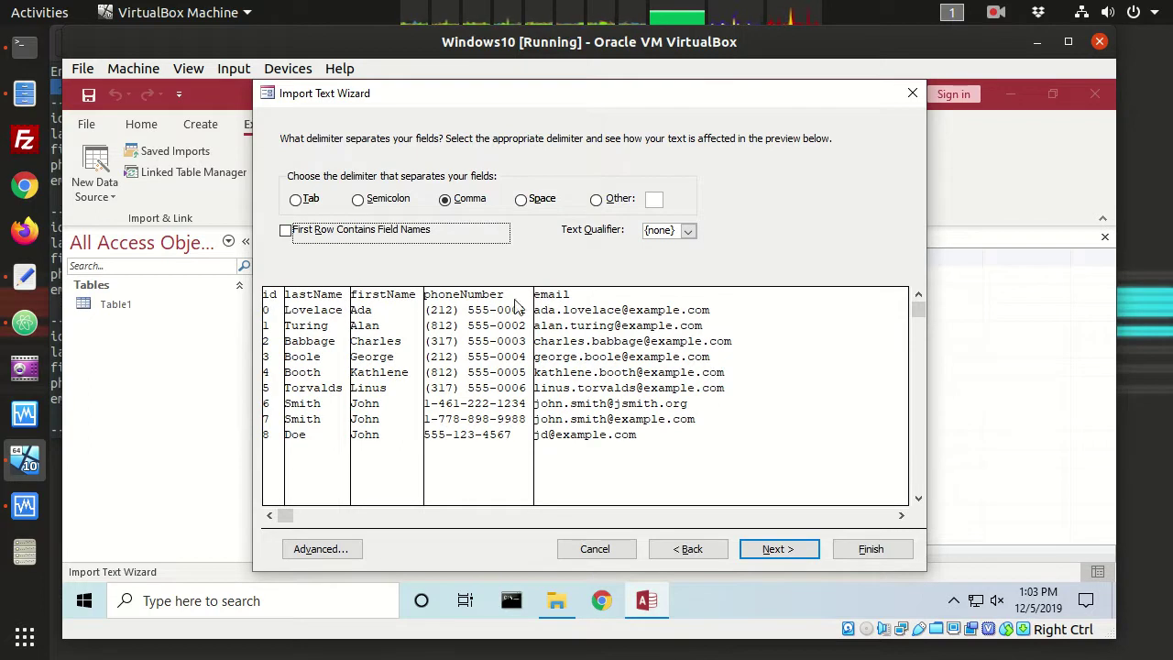
{"action": "left_click", "coordinate": [286, 231]}
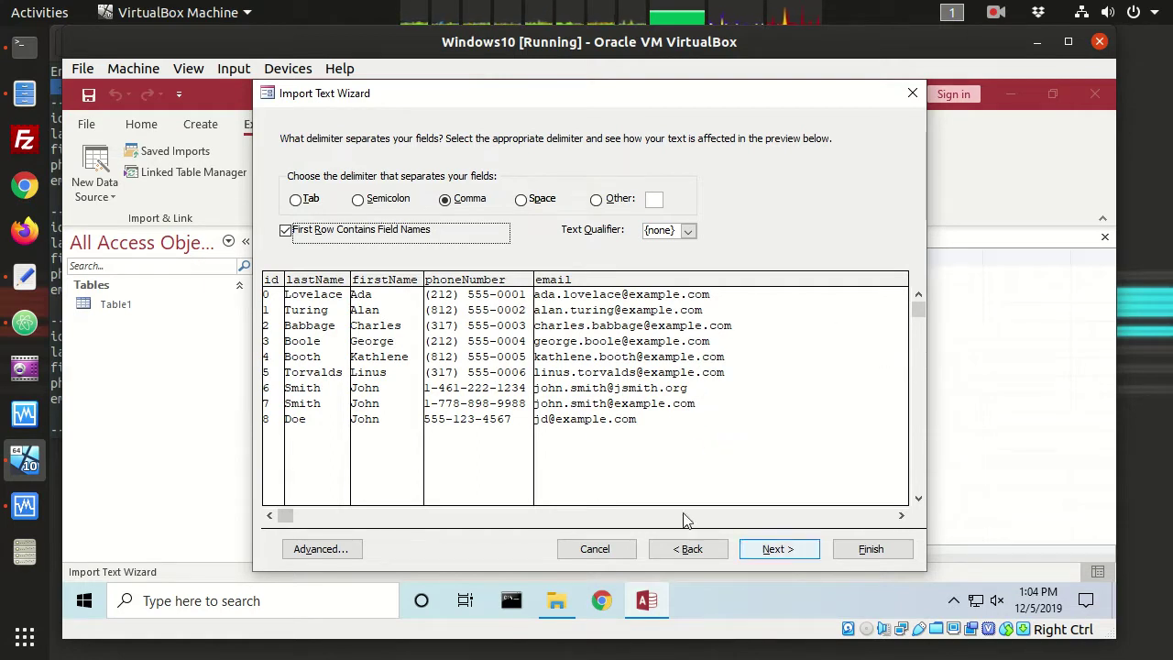
{"action": "left_click", "coordinate": [275, 287]}
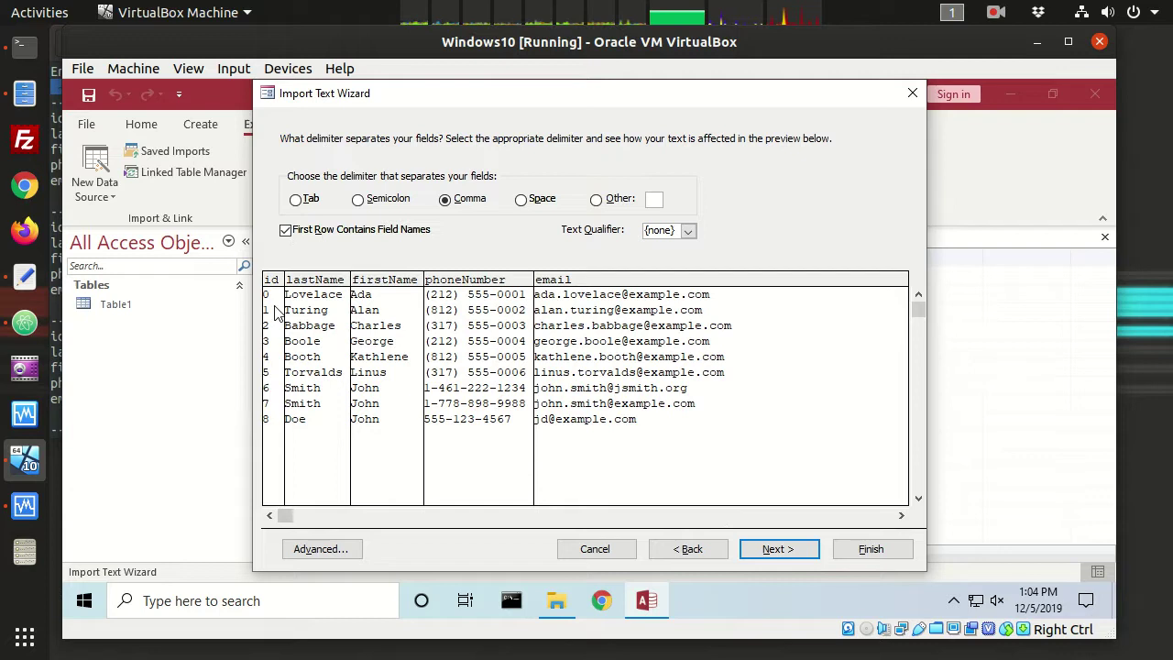
{"action": "left_click", "coordinate": [786, 552]}
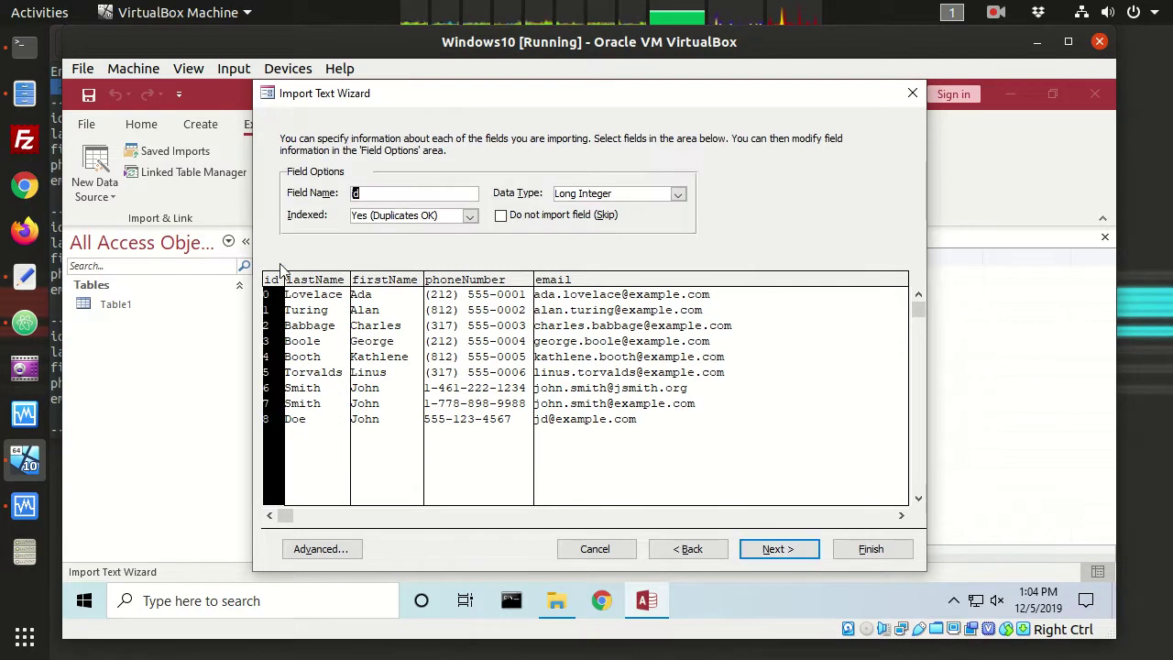
Set the id field's data type to Integer and its index to Yes (No Duplicates)
{"action": "left_click", "coordinate": [677, 195]}
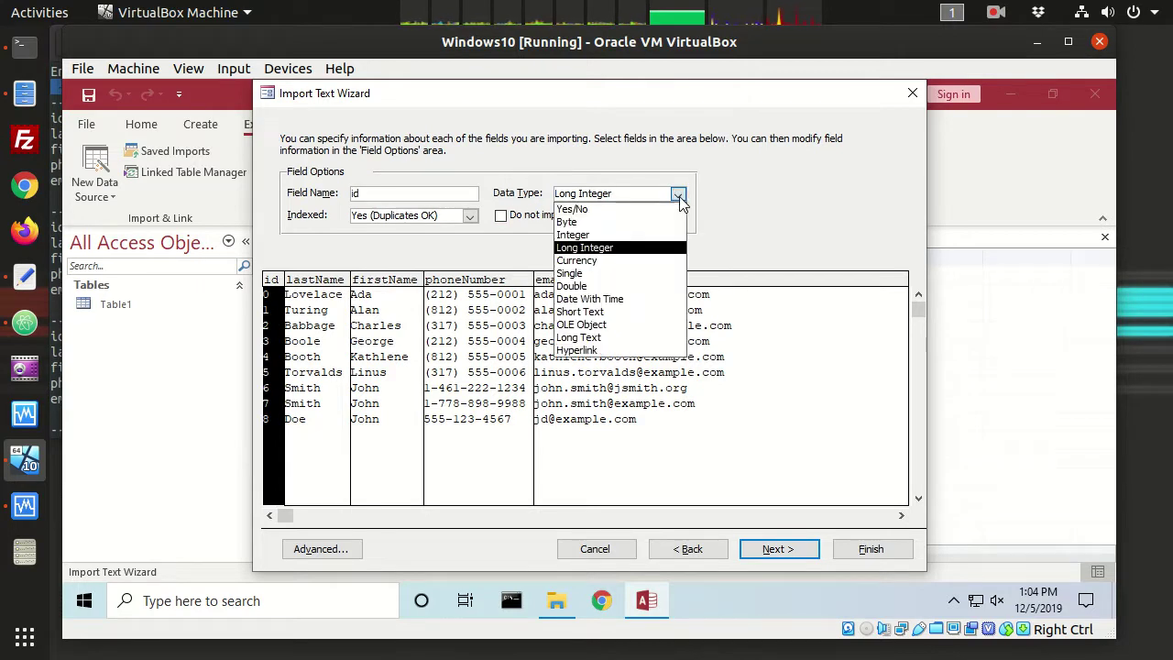
{"action": "left_click", "coordinate": [640, 237]}
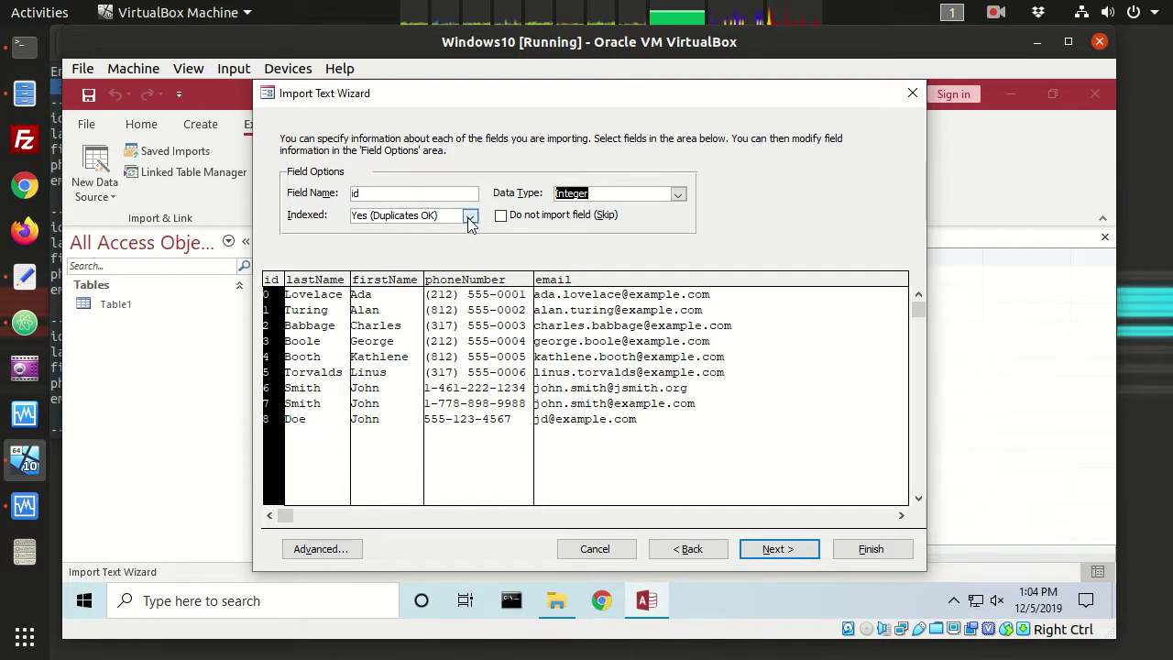
{"action": "left_click", "coordinate": [368, 192]}
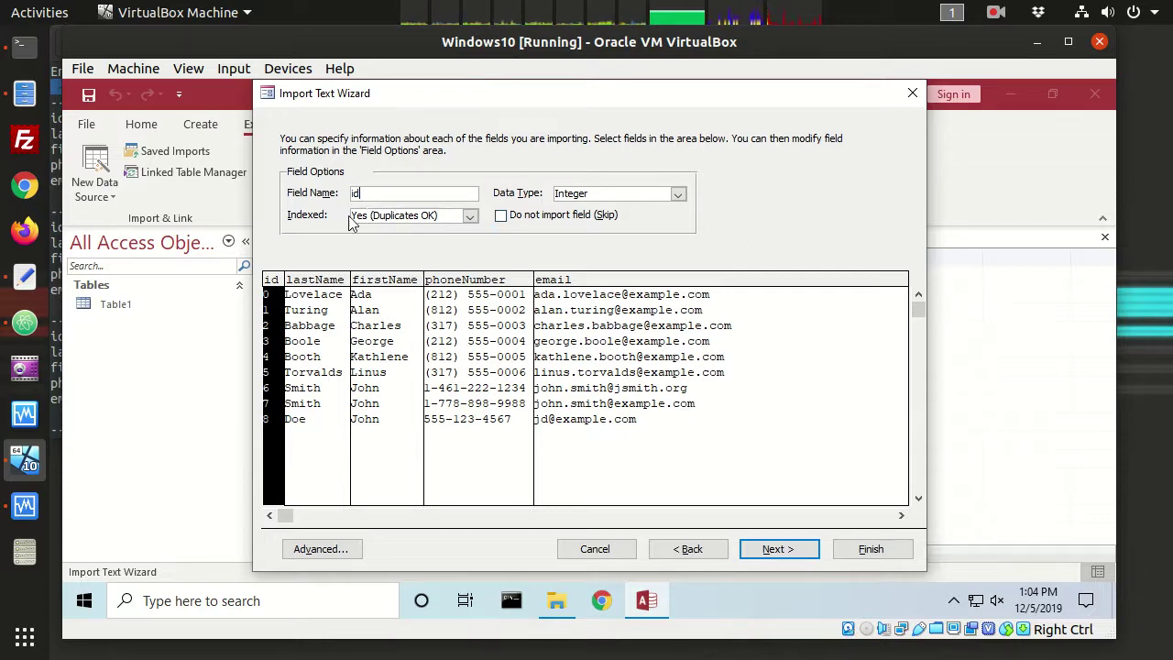
{"action": "left_click", "coordinate": [469, 220]}
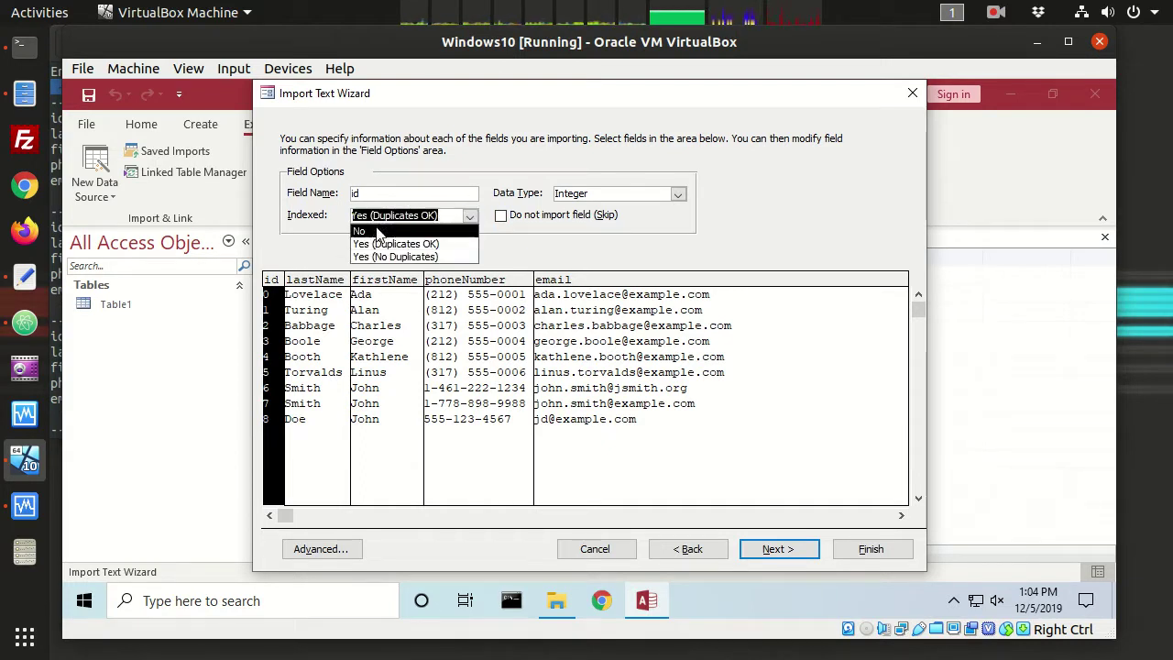
{"action": "left_click", "coordinate": [428, 258]}
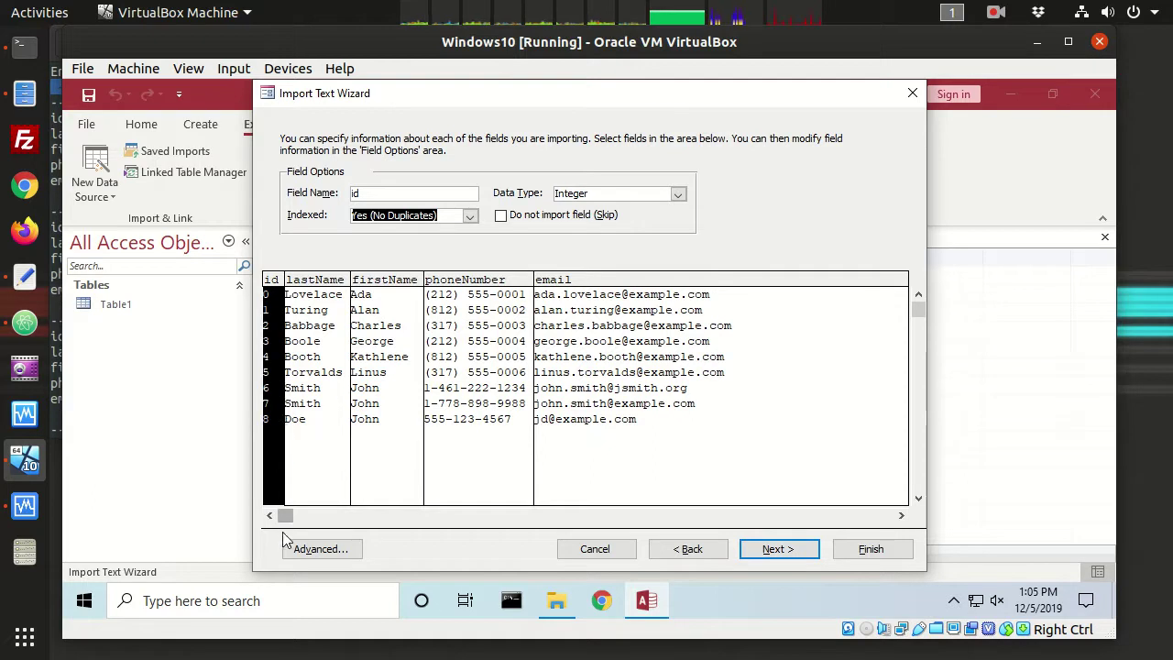
{"action": "left_click", "coordinate": [774, 548]}
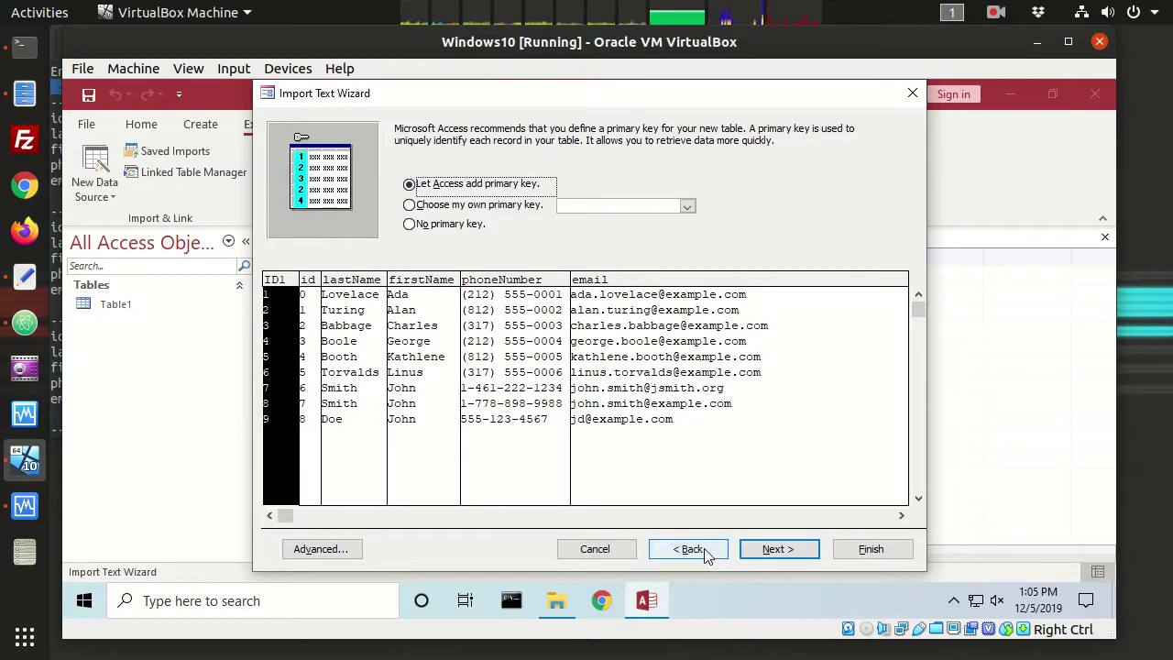
Choose the existing id field as the new table's primary key instead of letting Access add one
{"action": "left_click", "coordinate": [409, 204]}
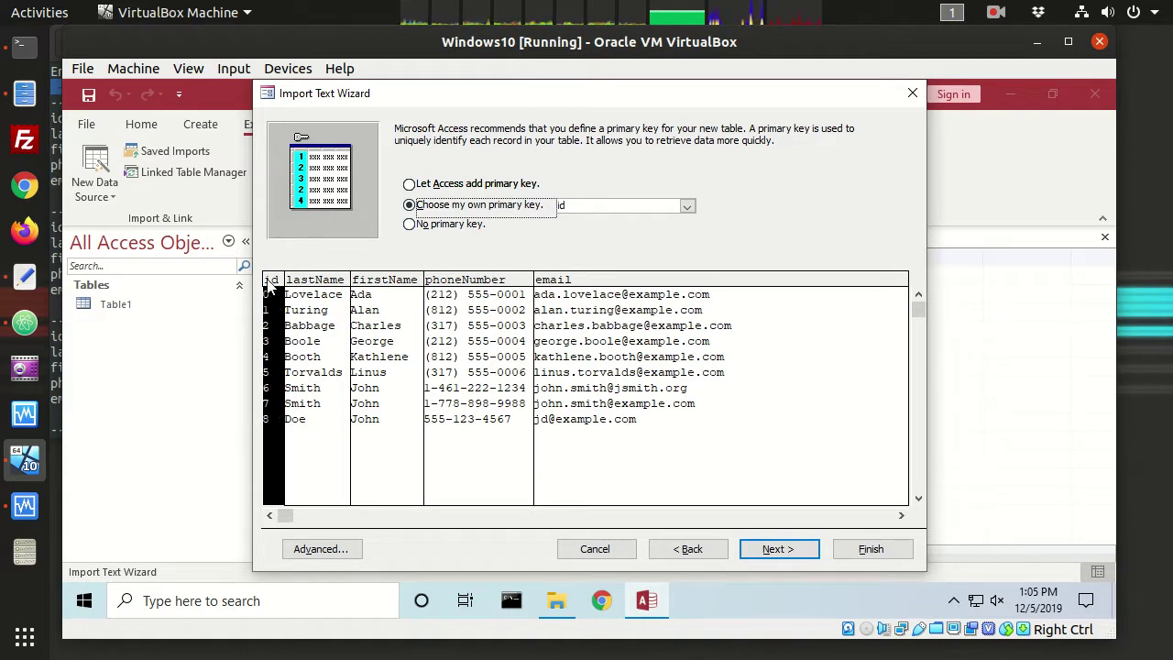
{"action": "left_click", "coordinate": [412, 186]}
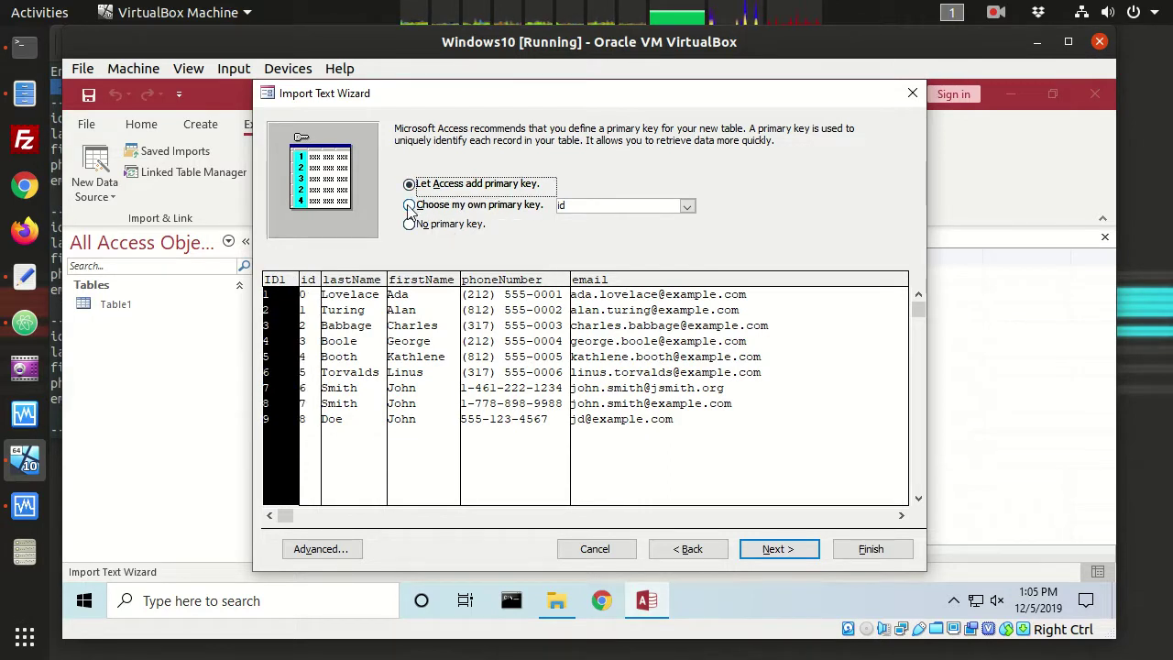
{"action": "left_click", "coordinate": [410, 205]}
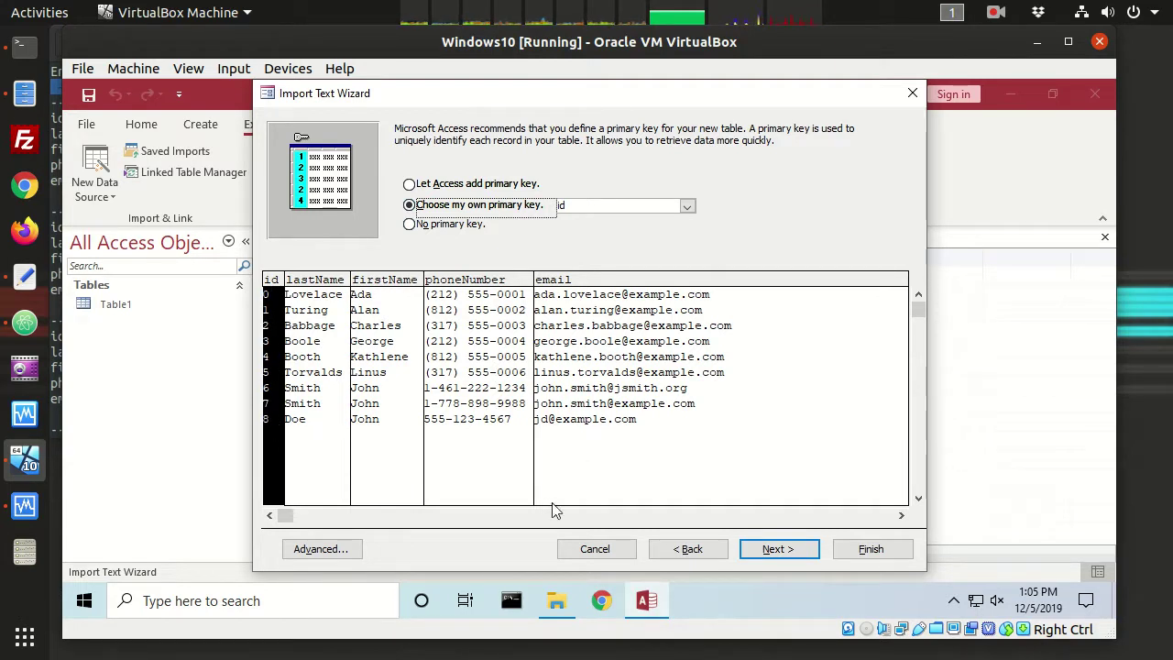
{"action": "left_click", "coordinate": [783, 549]}
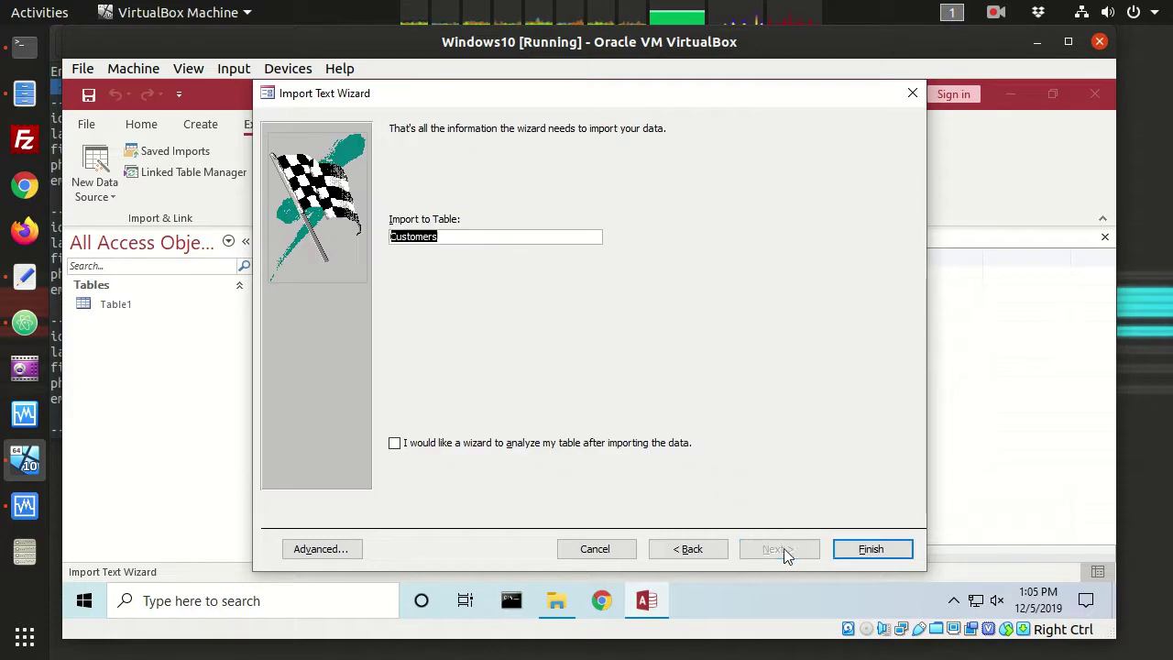
Name the destination table customers in lowercase and finish the import without saving the import steps
{"action": "left_click", "coordinate": [459, 233]}
{"action": "key", "text": "Delete"}
{"action": "type", "text": "c"}
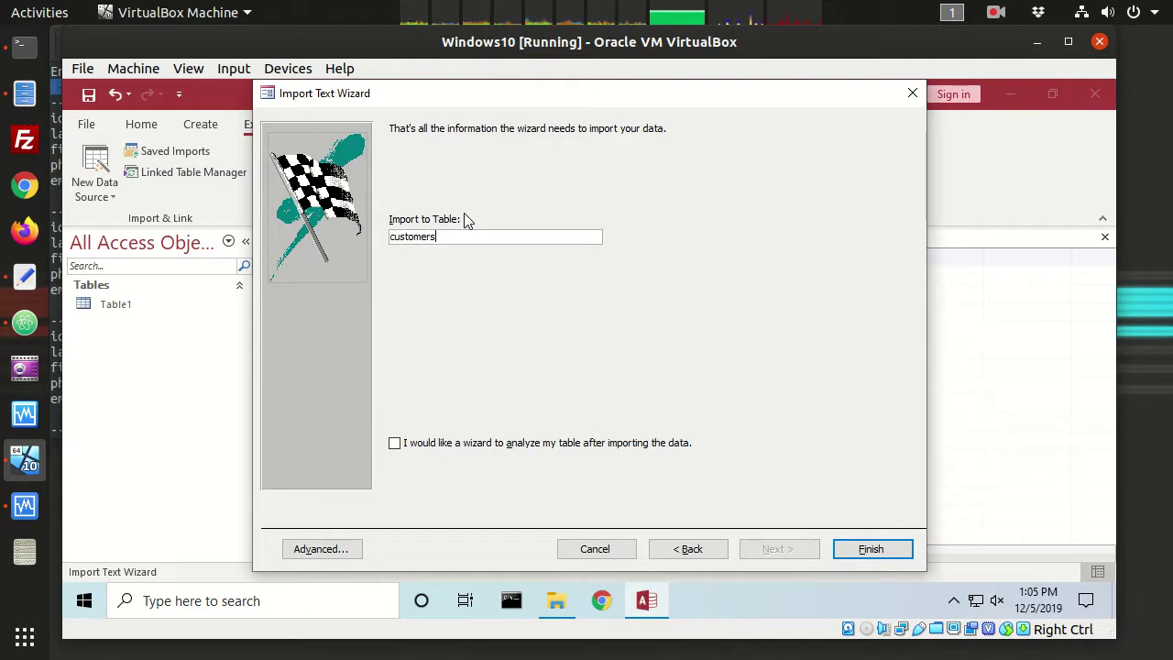
{"action": "left_click", "coordinate": [856, 550]}
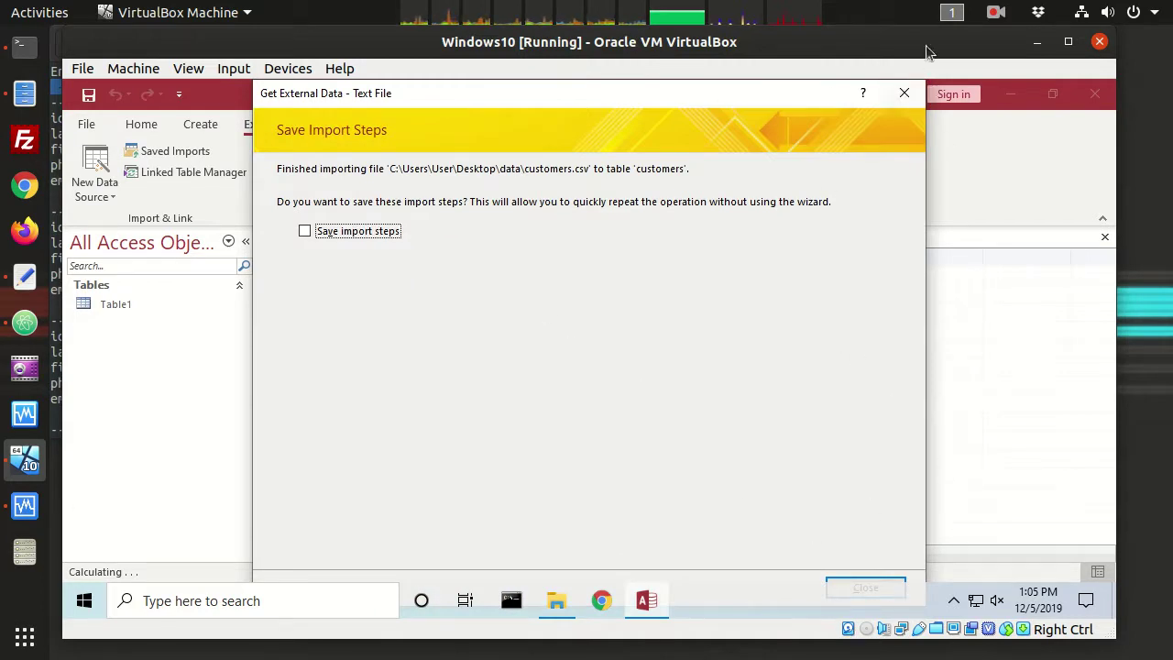
{"action": "left_click", "coordinate": [874, 586]}
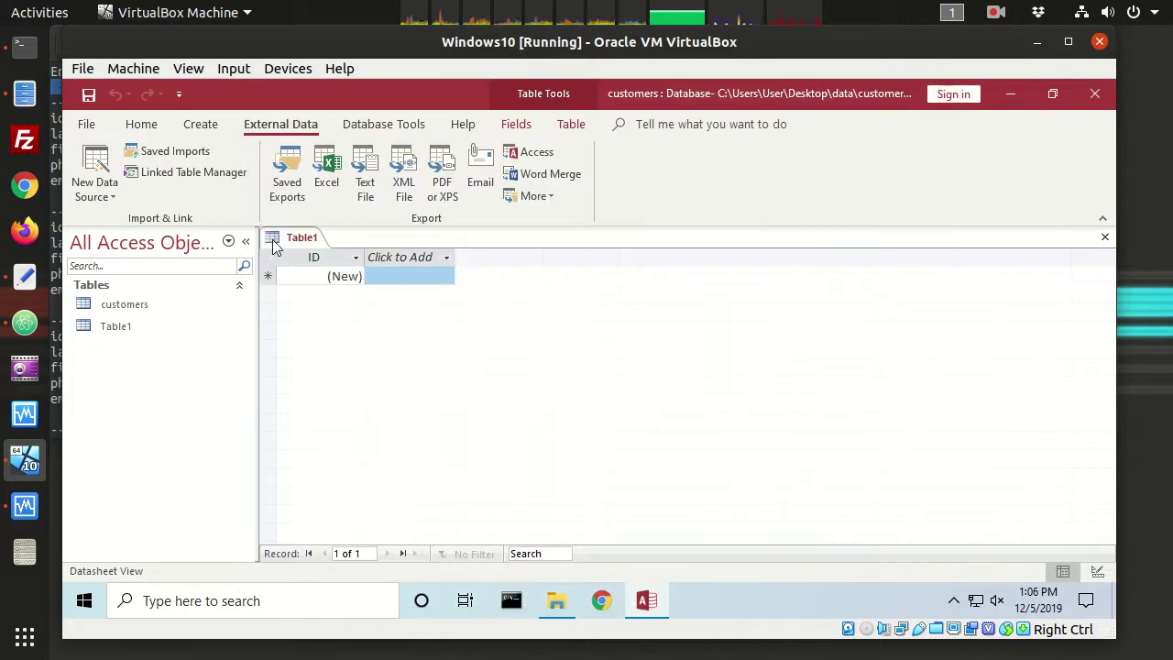
Close the empty Table1 and open the imported customers table to view its records
{"action": "left_click", "coordinate": [117, 328]}
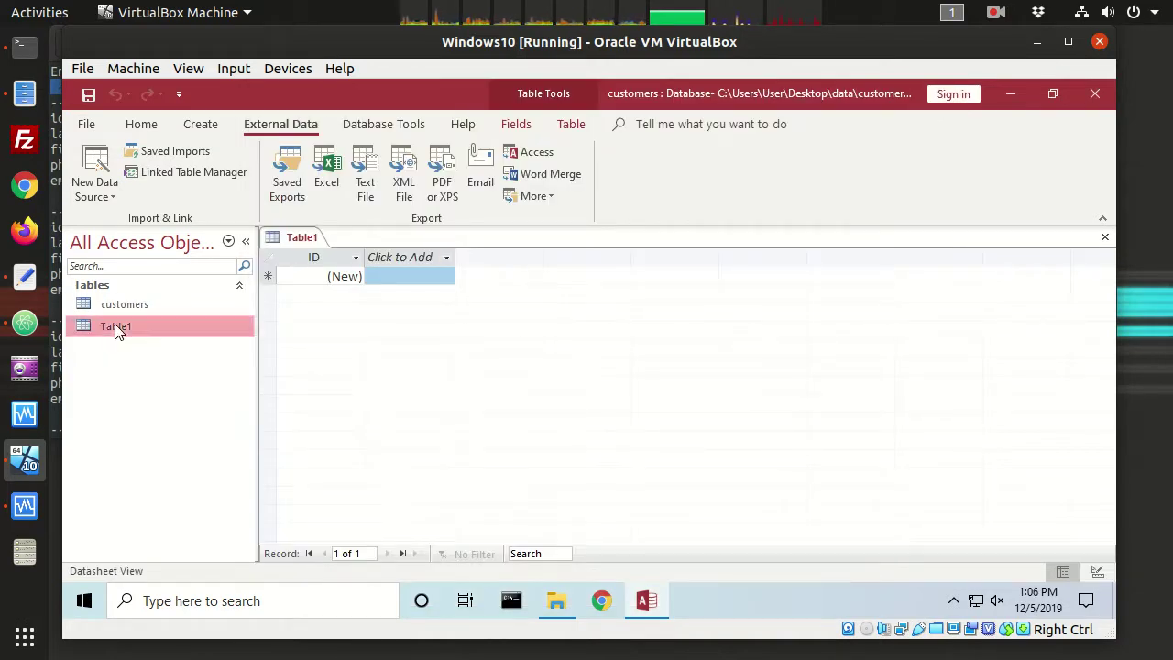
{"action": "right_click", "coordinate": [114, 328]}
{"action": "left_click", "coordinate": [95, 326]}
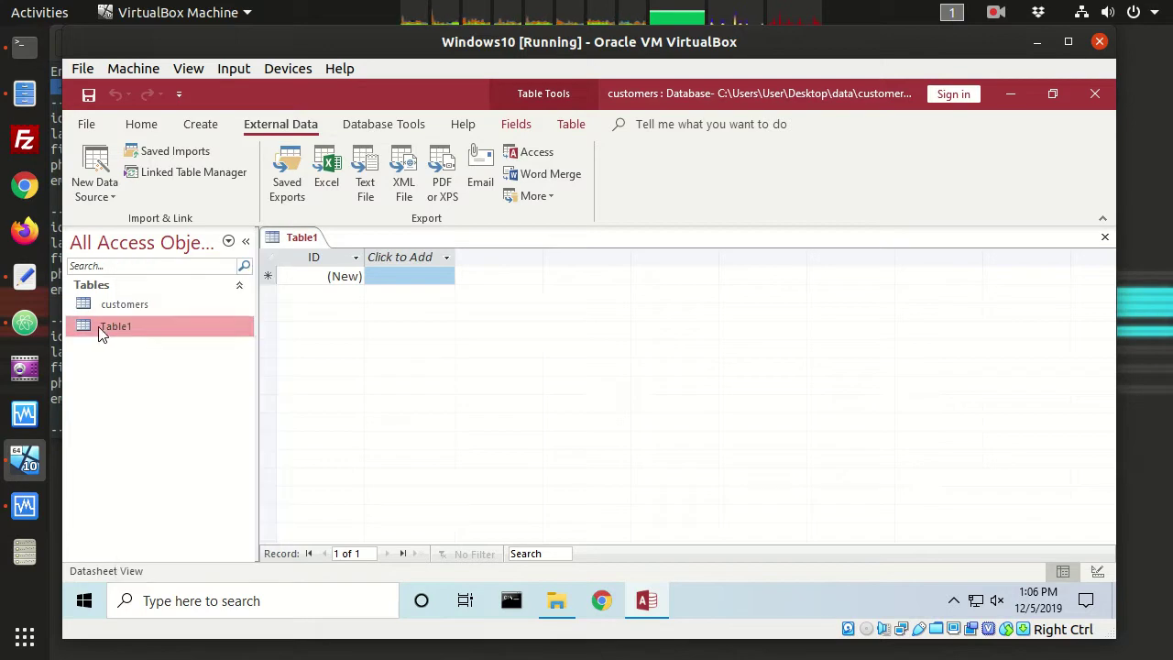
{"action": "left_click", "coordinate": [1104, 236]}
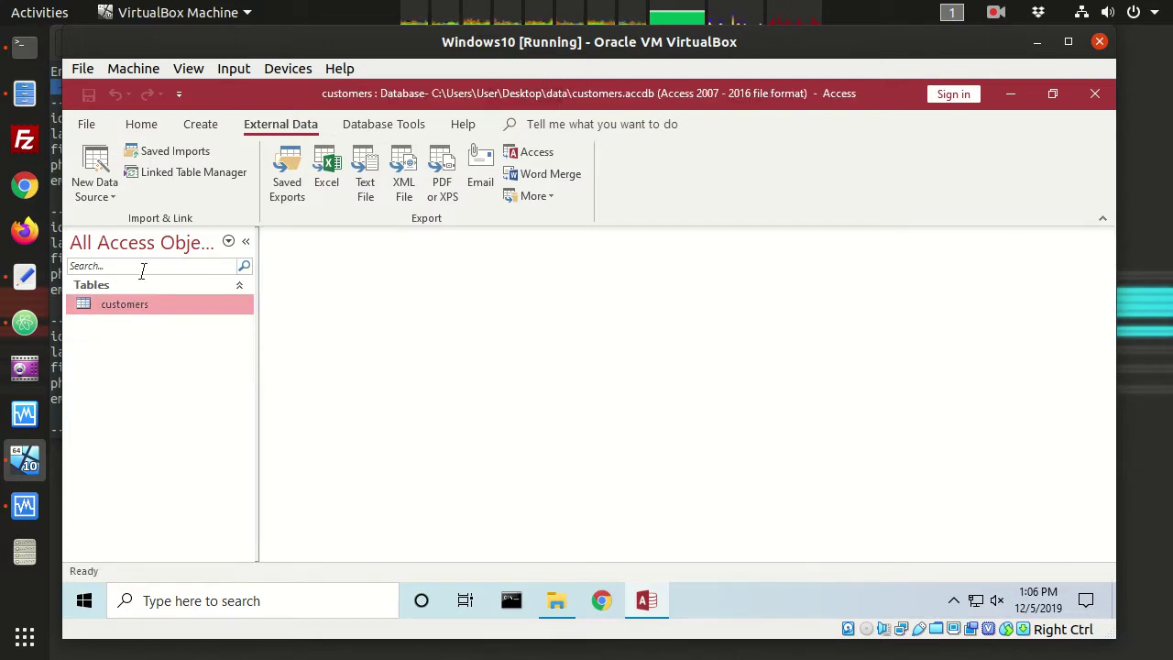
{"action": "double_click", "coordinate": [137, 308]}
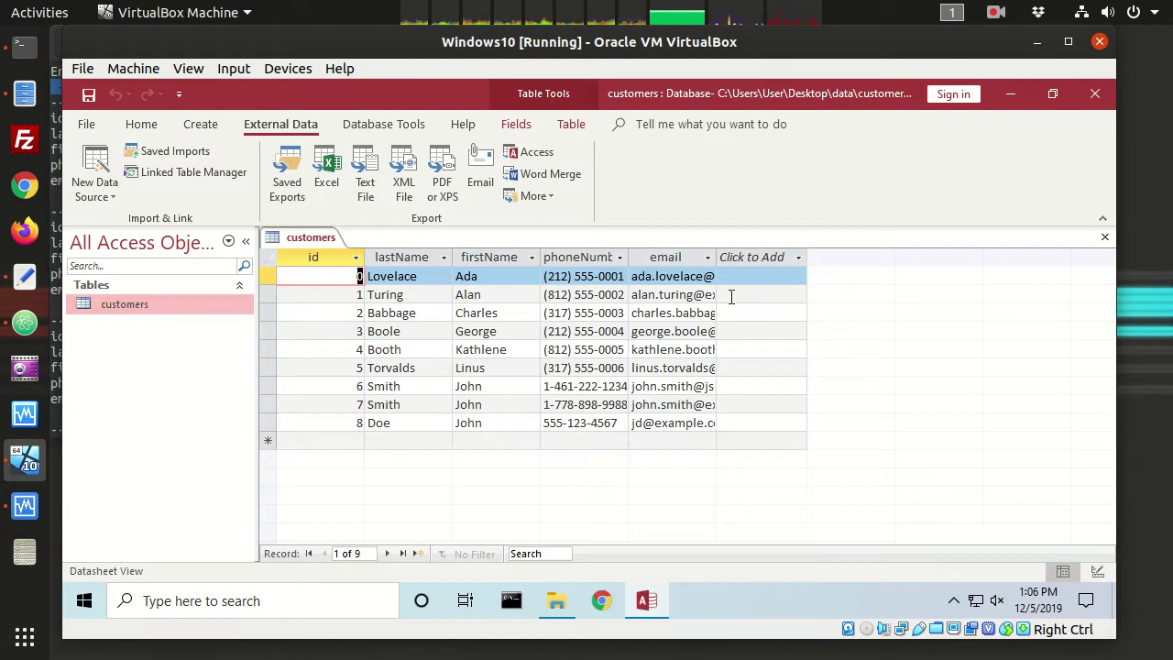
Widen the email and phoneNumber columns of the customers table so their full contents fit
{"action": "left_click", "coordinate": [707, 257]}
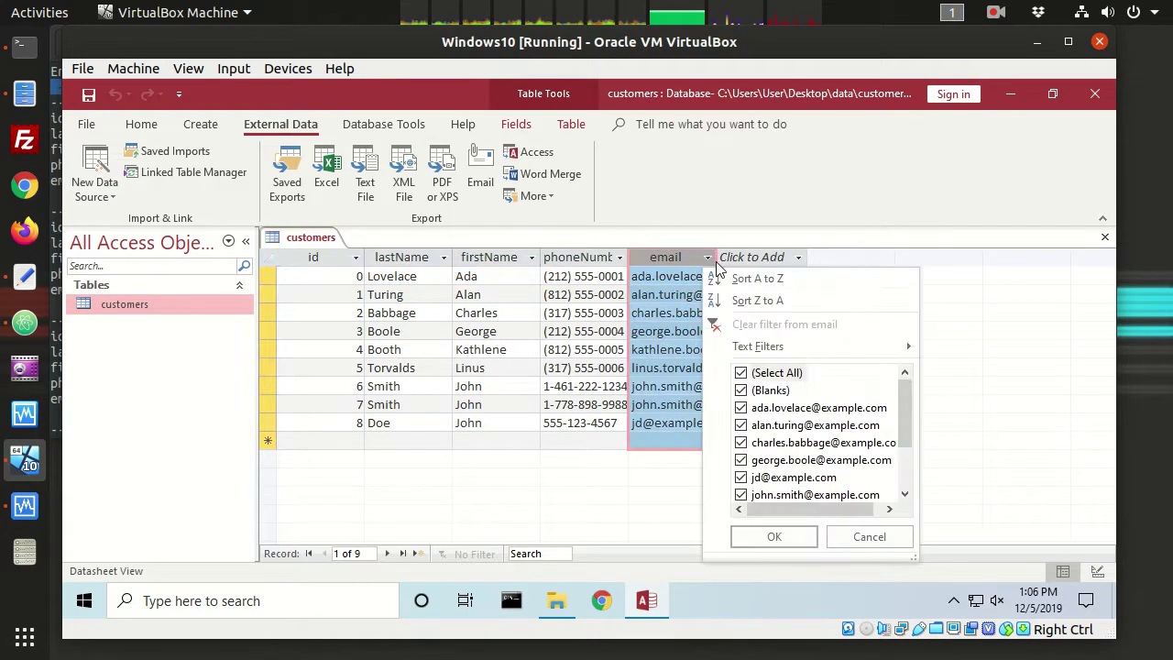
{"action": "left_click", "coordinate": [955, 263]}
{"action": "left_click_drag", "start_coordinate": [715, 258], "coordinate": [776, 258]}
{"action": "left_click", "coordinate": [778, 258]}
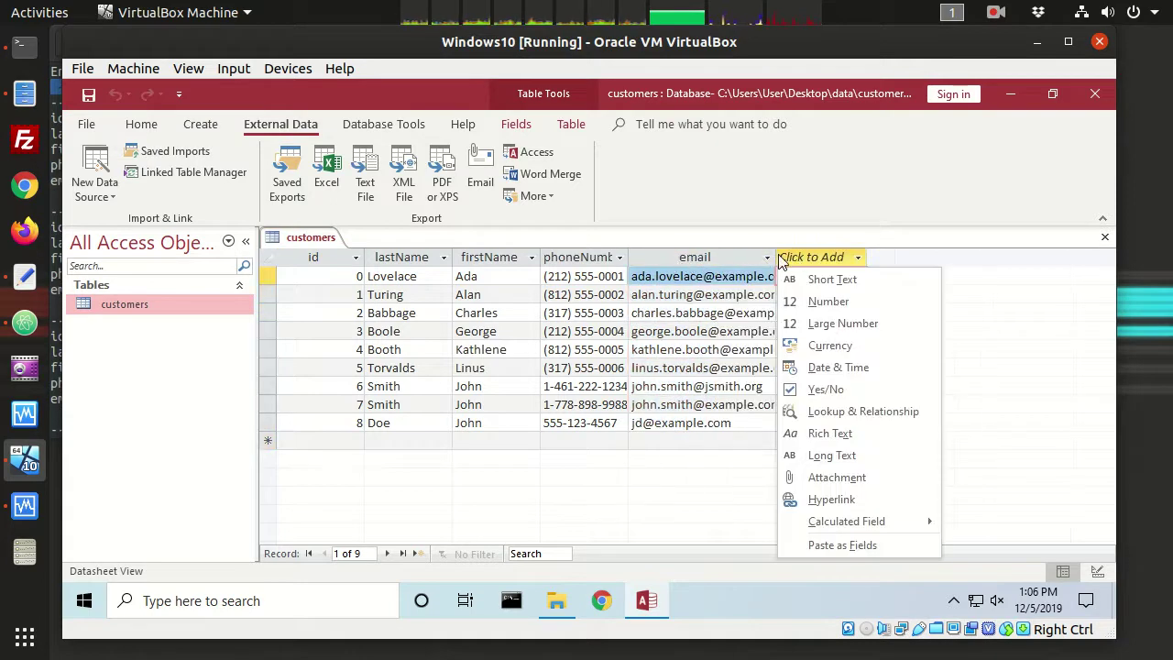
{"action": "left_click", "coordinate": [947, 257]}
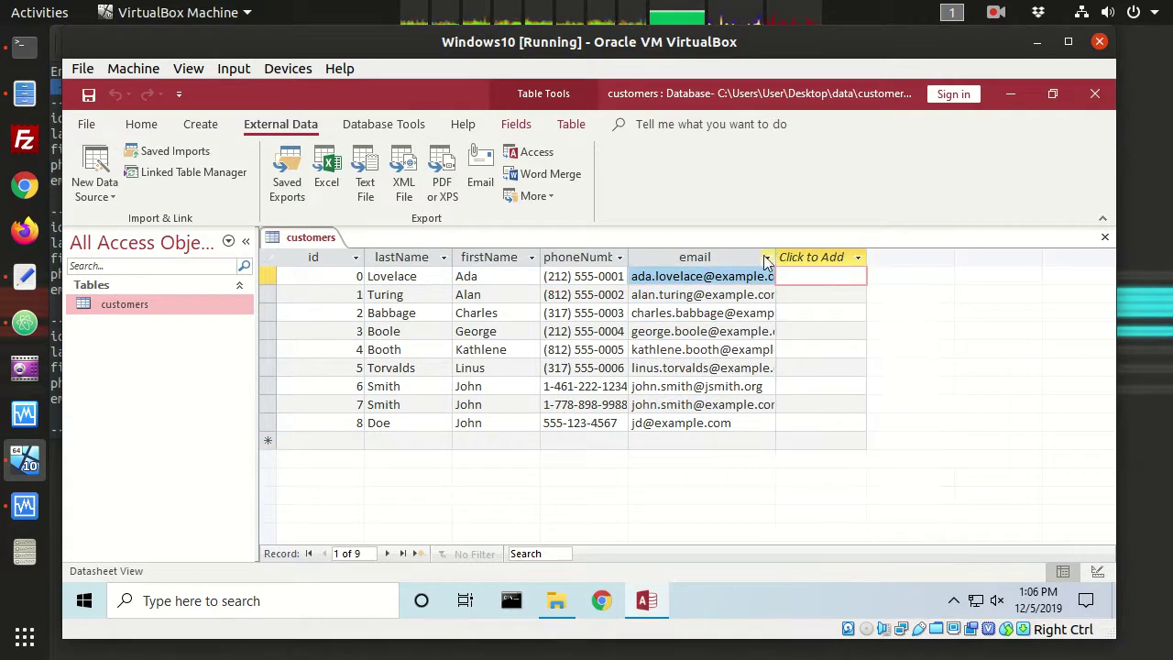
{"action": "left_click_drag", "start_coordinate": [776, 258], "coordinate": [841, 257]}
{"action": "left_click", "coordinate": [844, 258]}
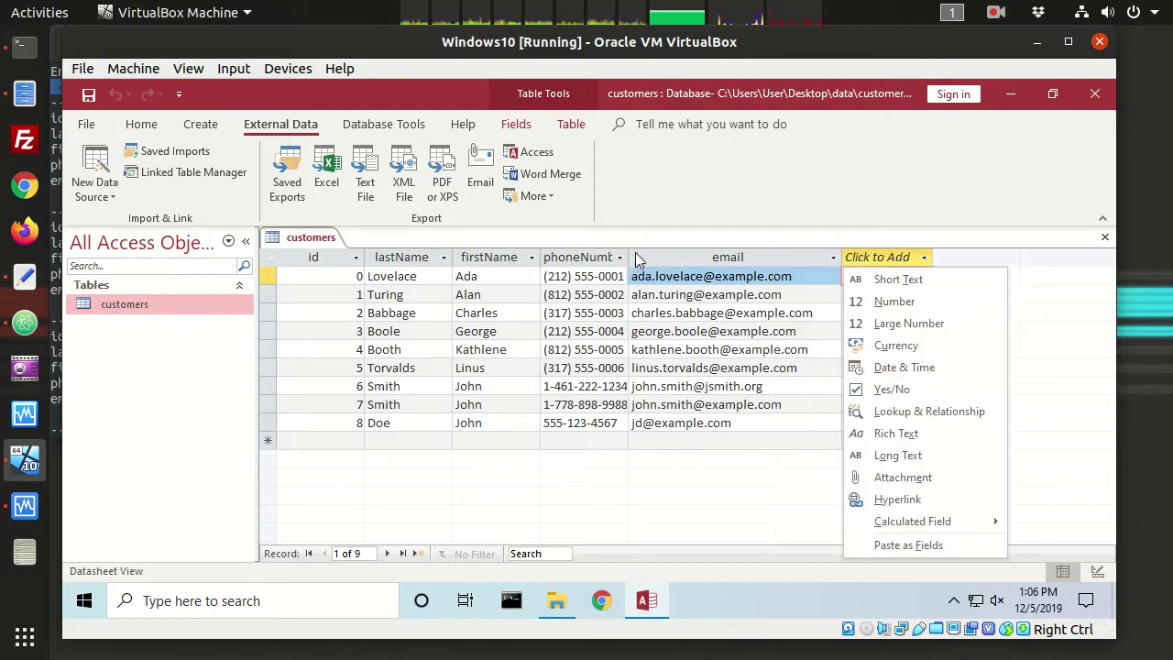
{"action": "left_click", "coordinate": [628, 255]}
{"action": "left_click_drag", "start_coordinate": [627, 255], "coordinate": [667, 257]}
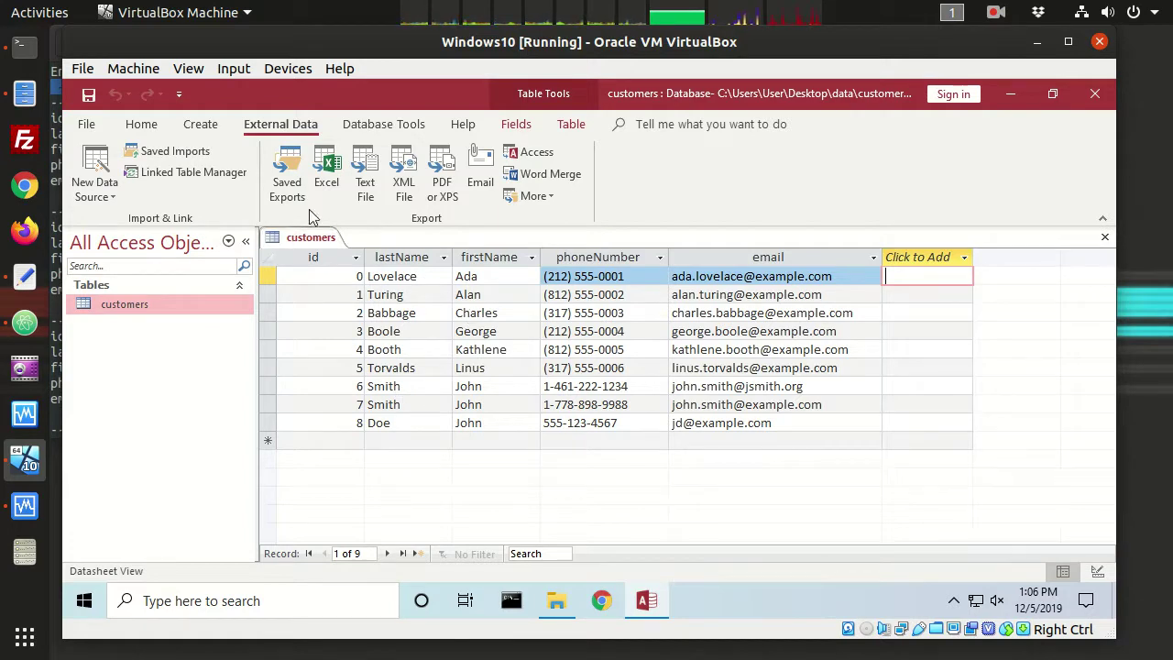
Create a basic report from the customers table
{"action": "left_click", "coordinate": [391, 129]}
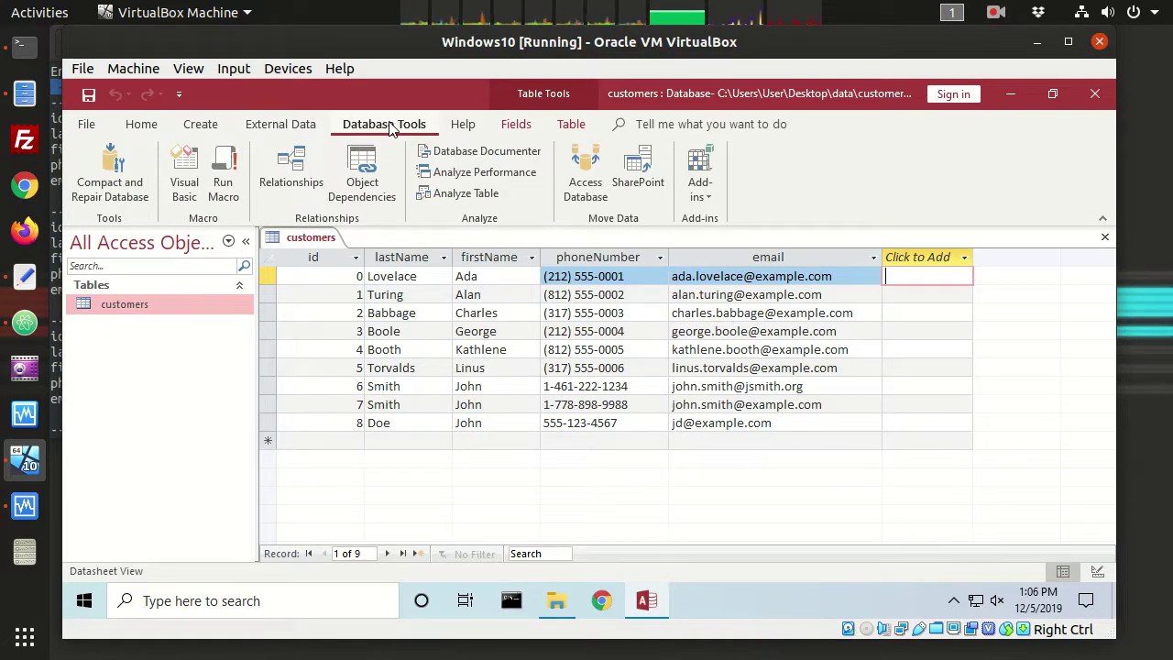
{"action": "left_click", "coordinate": [200, 128]}
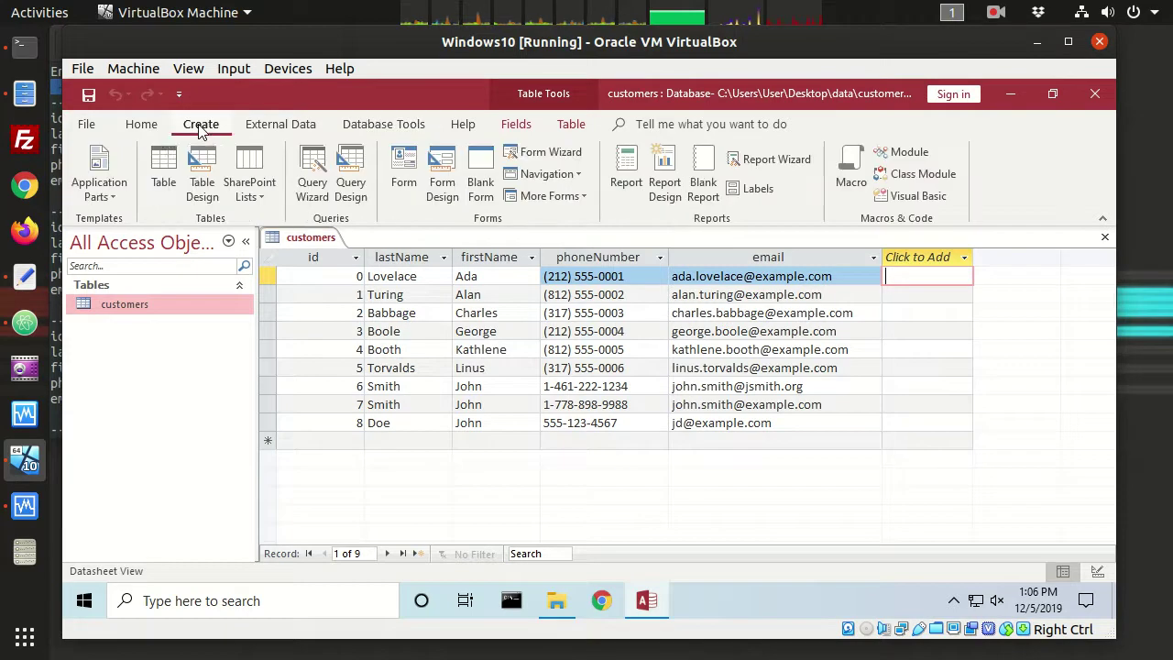
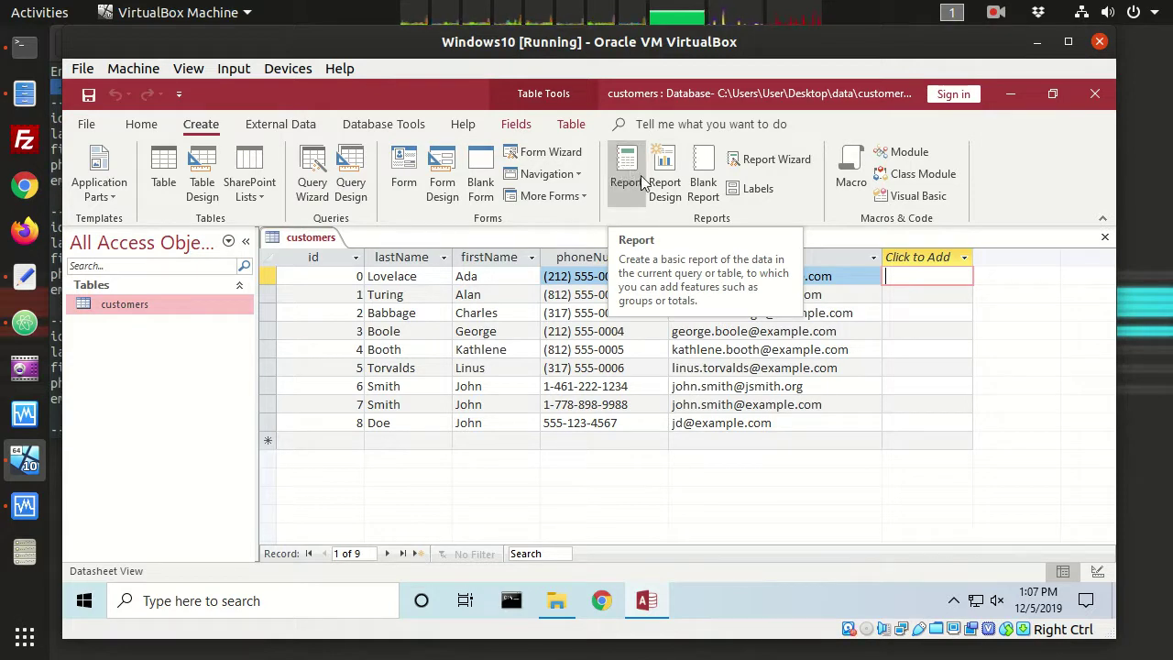
{"action": "left_click", "coordinate": [632, 170]}
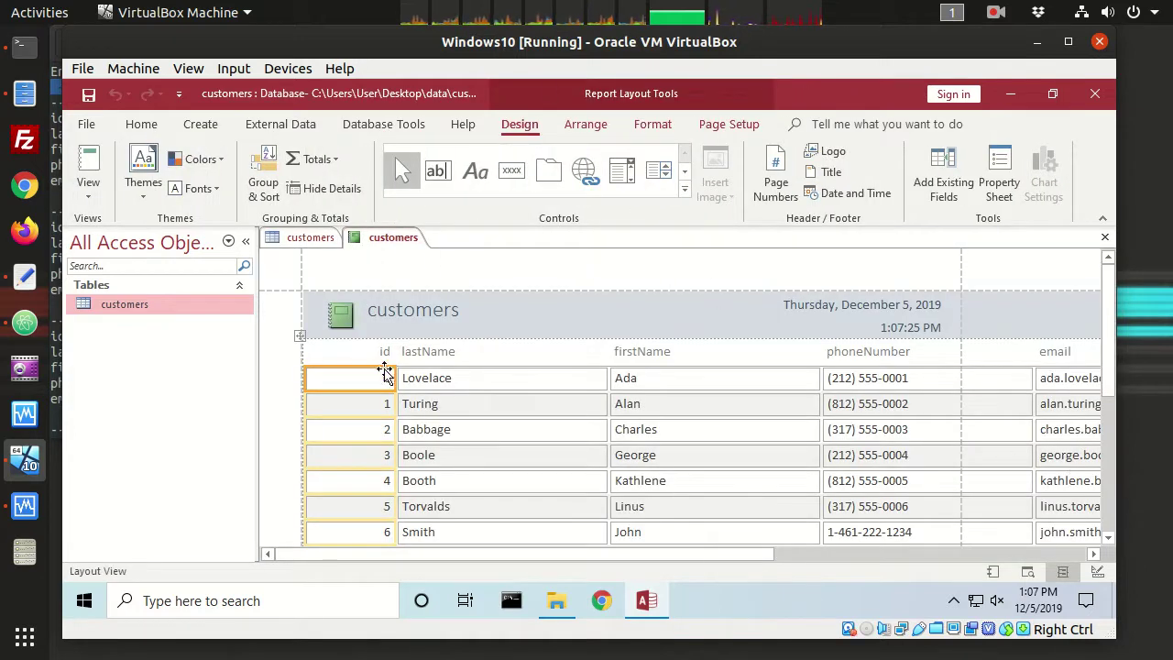
Narrow the id, lastName and firstName columns of the report to suit their contents
{"action": "left_click_drag", "start_coordinate": [392, 372], "coordinate": [328, 376]}
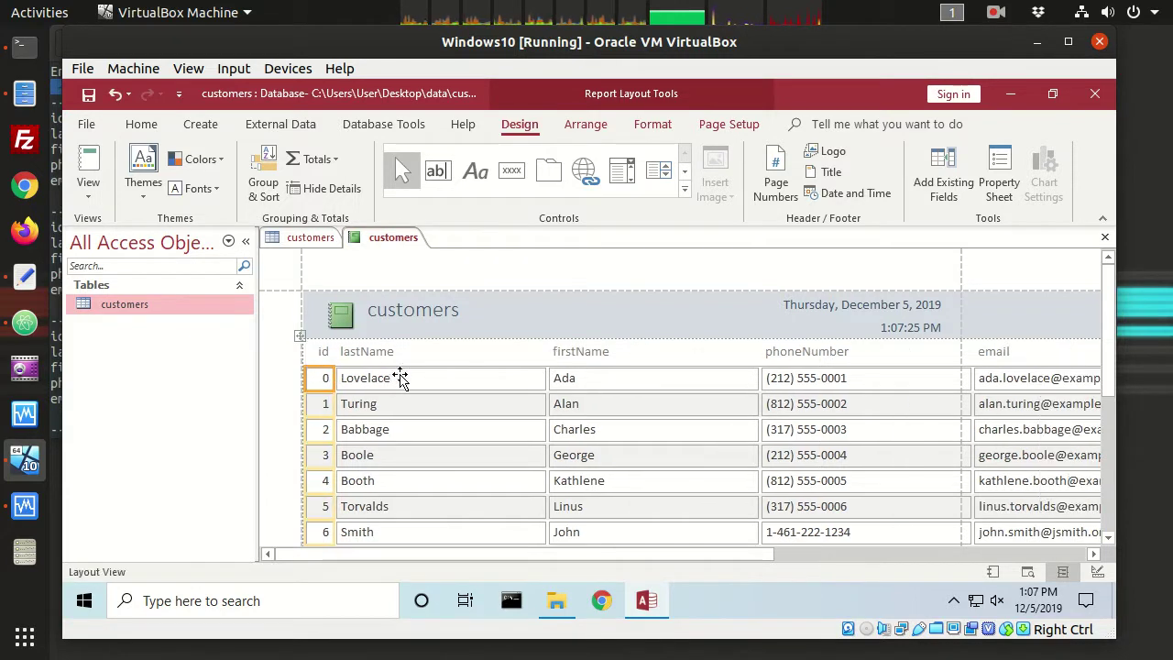
{"action": "left_click", "coordinate": [547, 379]}
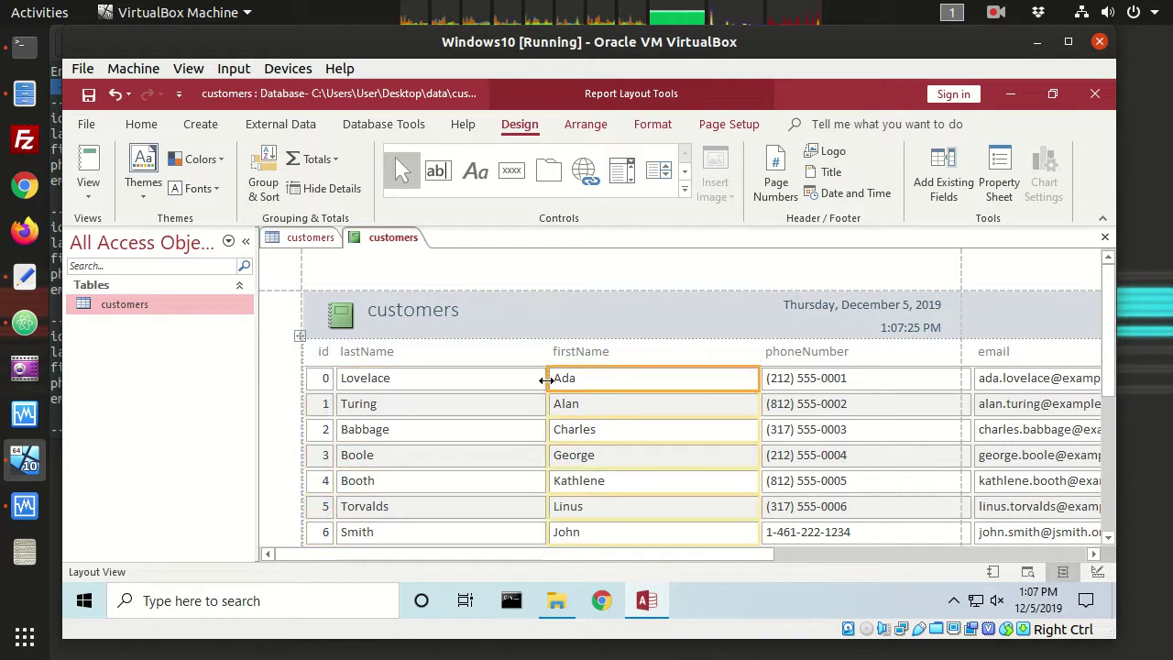
{"action": "left_click", "coordinate": [542, 386]}
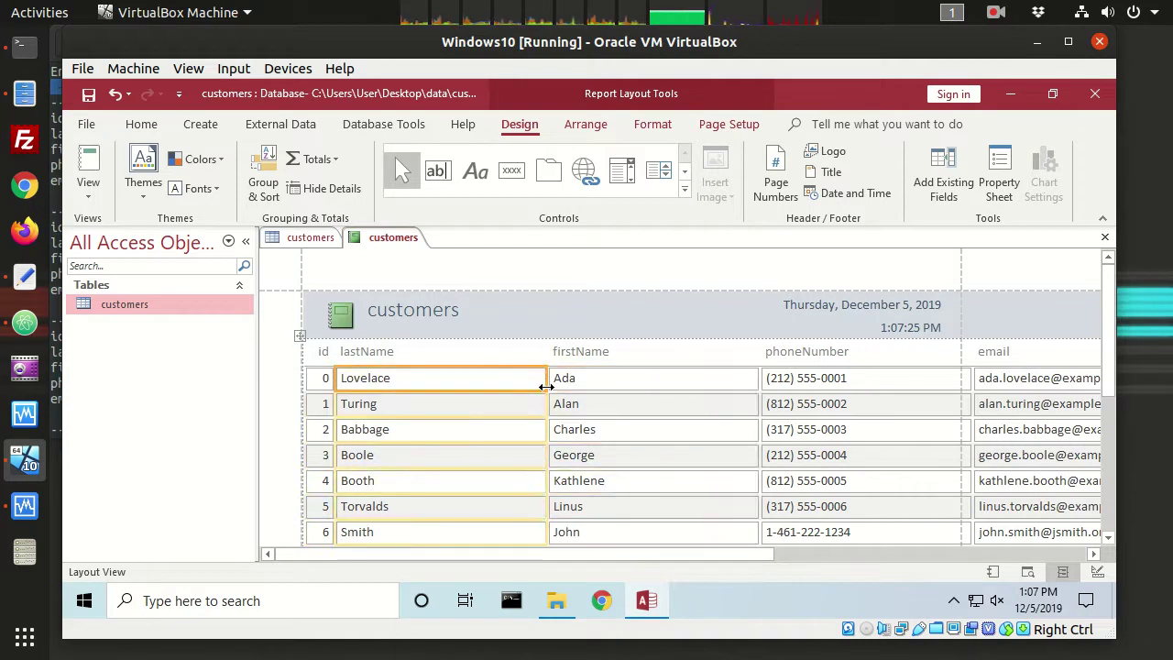
{"action": "left_click_drag", "start_coordinate": [545, 386], "coordinate": [441, 385]}
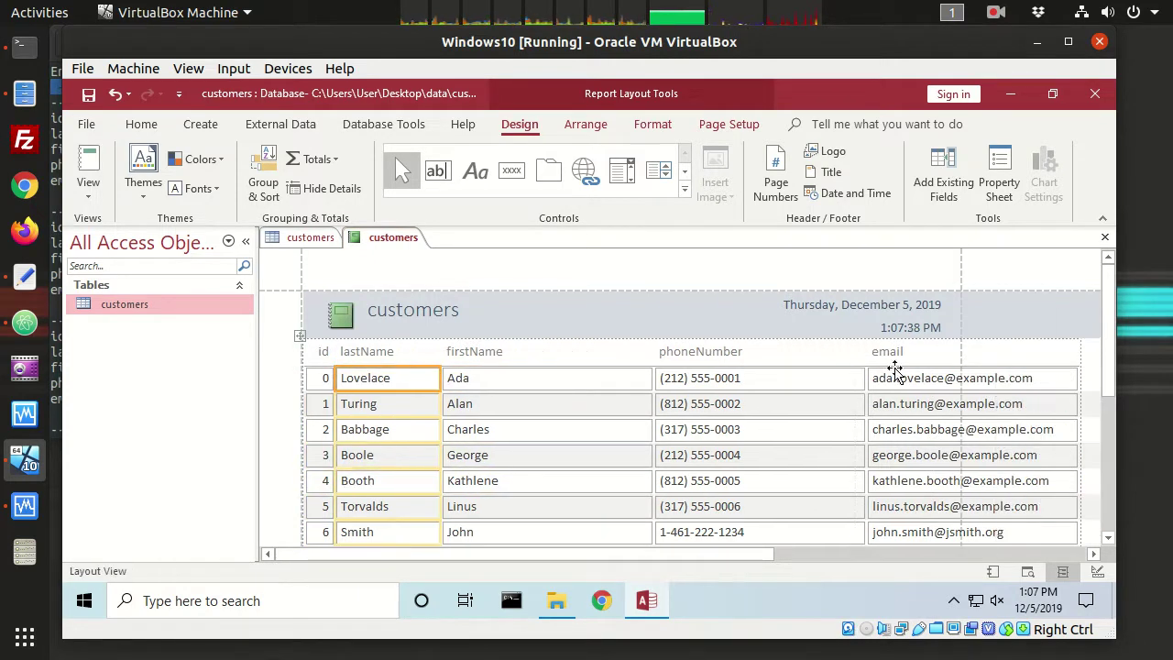
{"action": "left_click", "coordinate": [653, 379]}
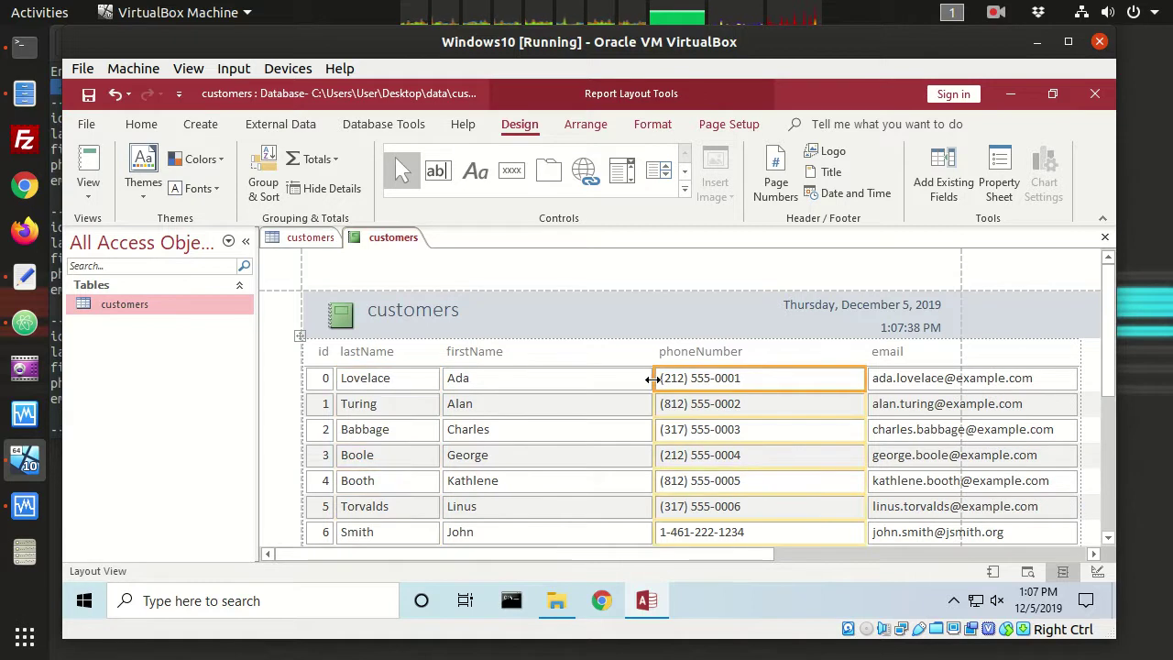
{"action": "left_click", "coordinate": [649, 378]}
{"action": "left_click_drag", "start_coordinate": [649, 378], "coordinate": [561, 376]}
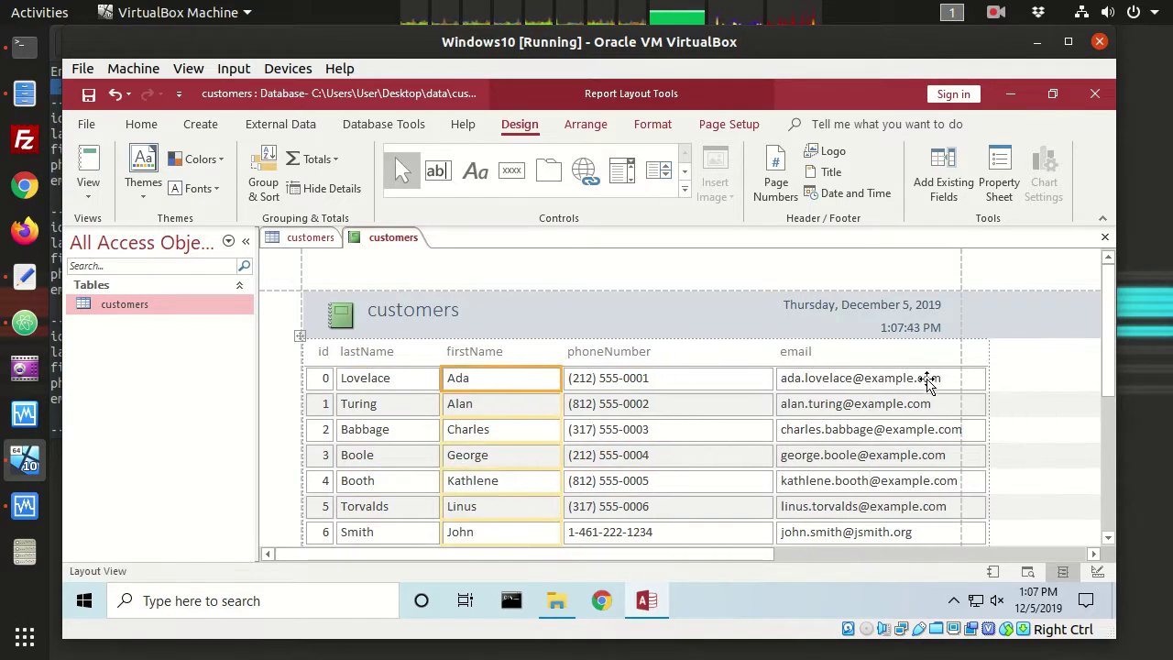
Narrow the report's phoneNumber column and widen the email column to just inside the page margin
{"action": "left_click", "coordinate": [756, 380]}
{"action": "left_click_drag", "start_coordinate": [753, 378], "coordinate": [687, 377]}
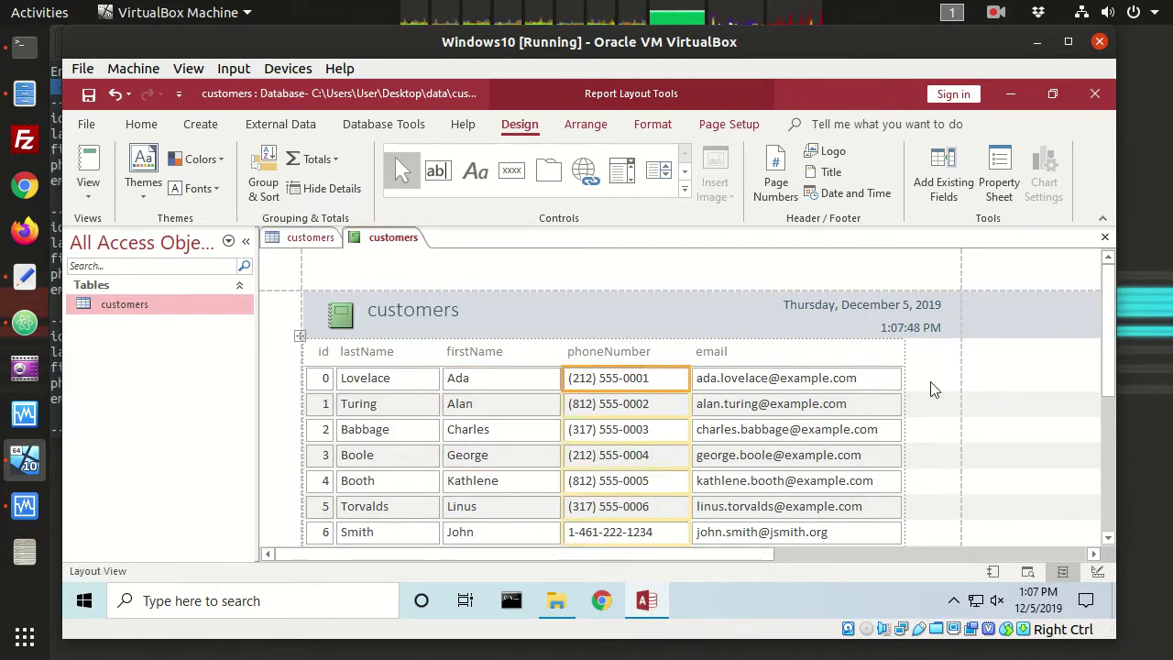
{"action": "left_click", "coordinate": [899, 377]}
{"action": "left_click_drag", "start_coordinate": [900, 376], "coordinate": [953, 379]}
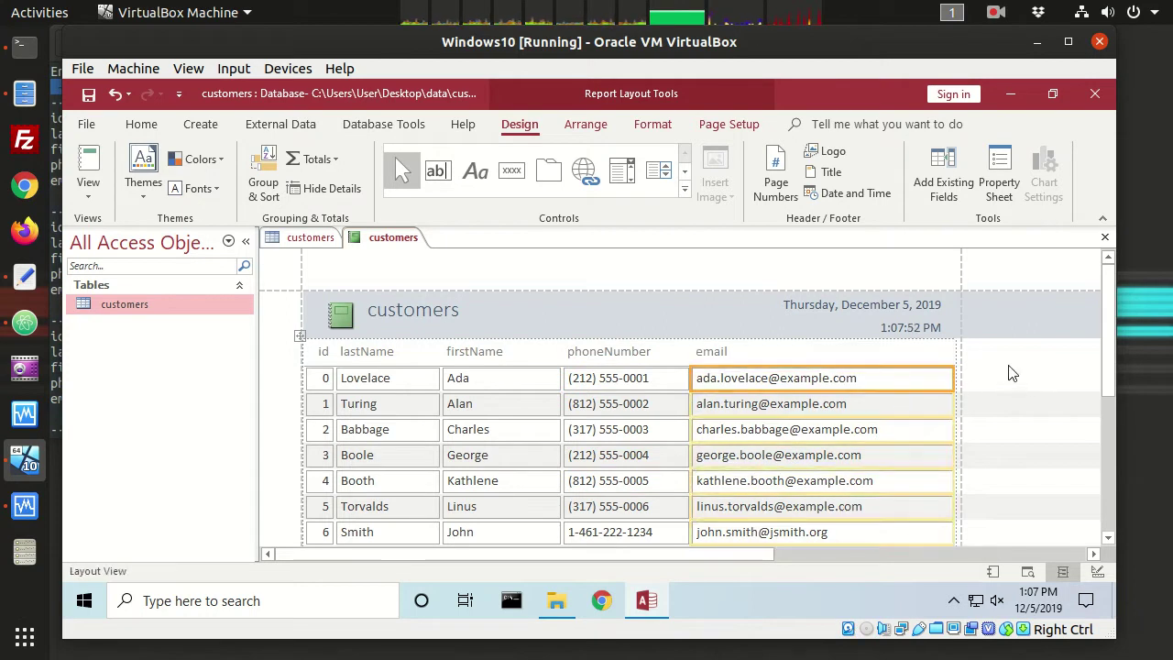
Delete the record count beneath the report's id column and shift the page number inward from the page margin
{"action": "scroll", "coordinate": [947, 440], "scroll_direction": "down", "scroll_amount": 3}
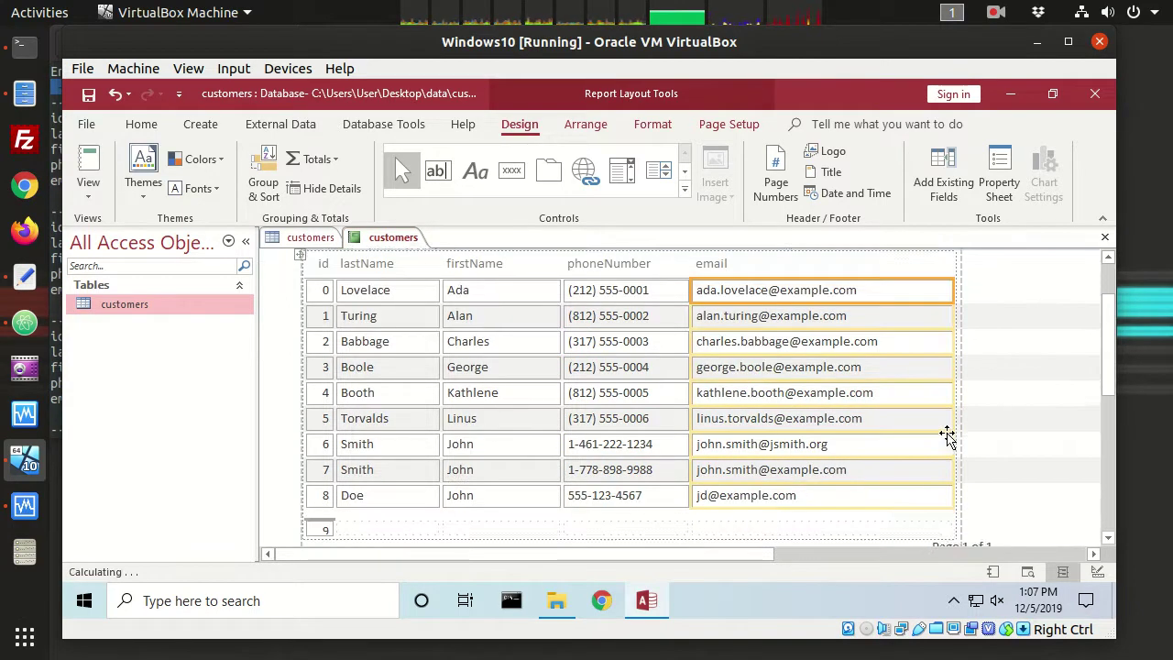
{"action": "left_click", "coordinate": [319, 497]}
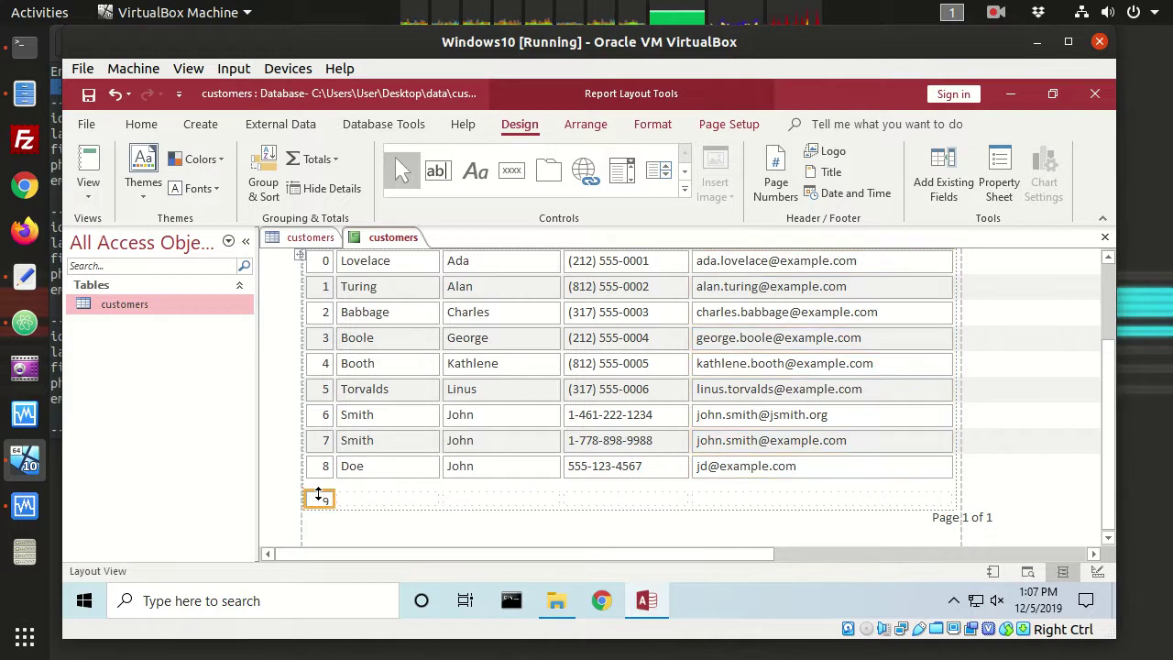
{"action": "key", "text": "Delete"}
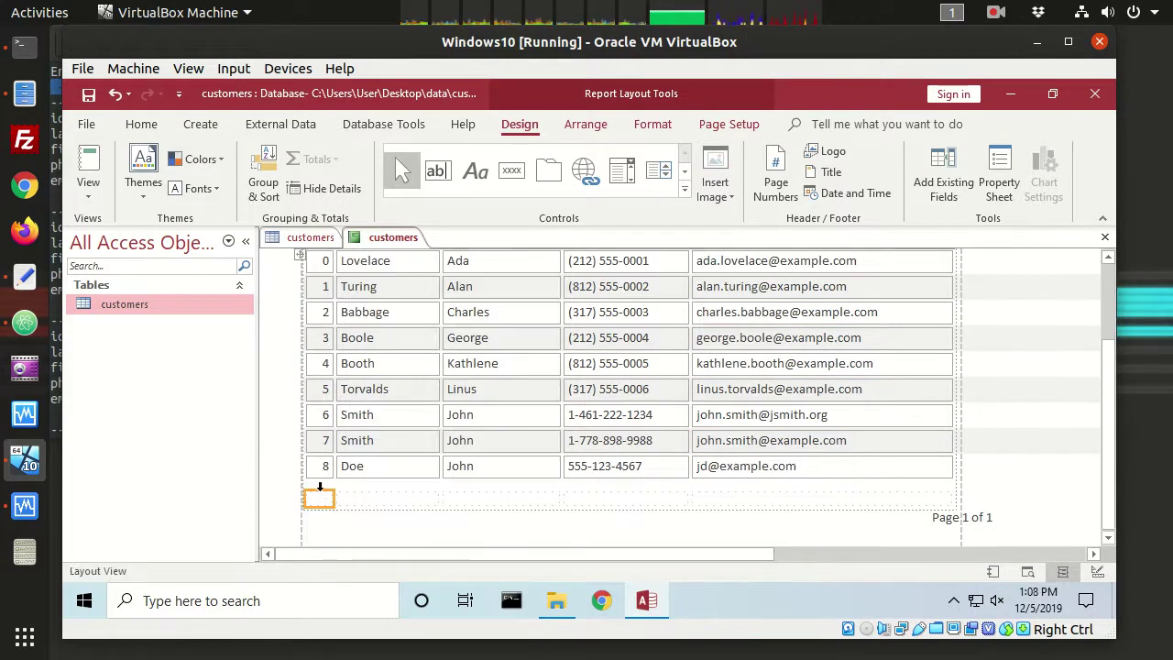
{"action": "key", "text": "Delete"}
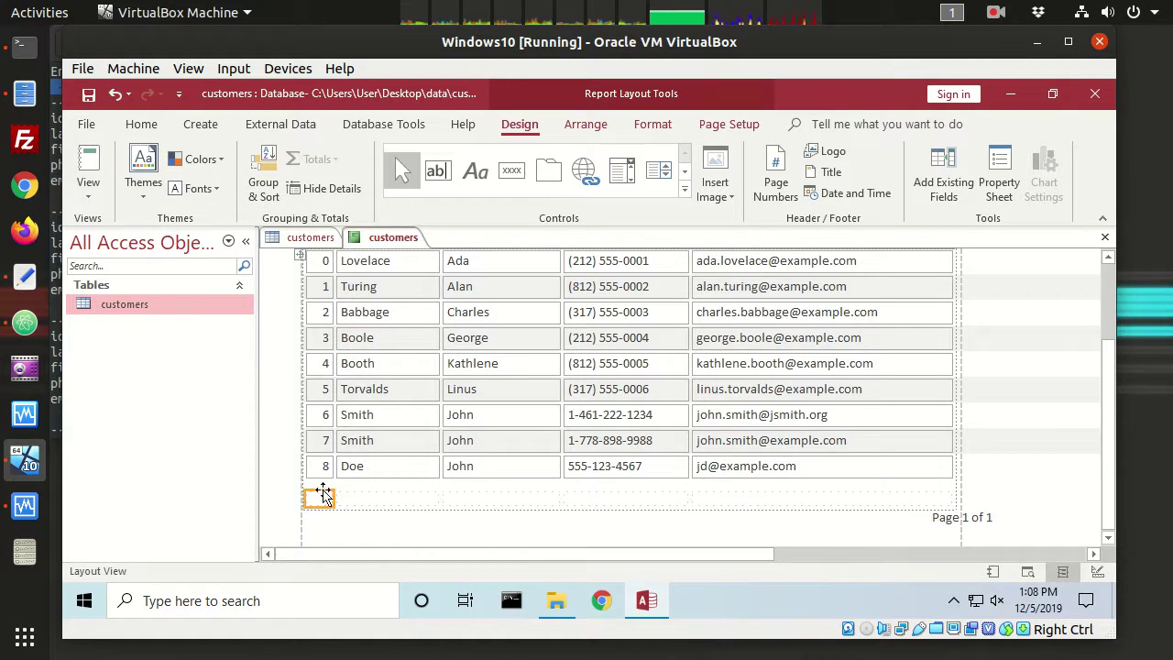
{"action": "left_click", "coordinate": [959, 518]}
{"action": "left_click_drag", "start_coordinate": [936, 522], "coordinate": [616, 528]}
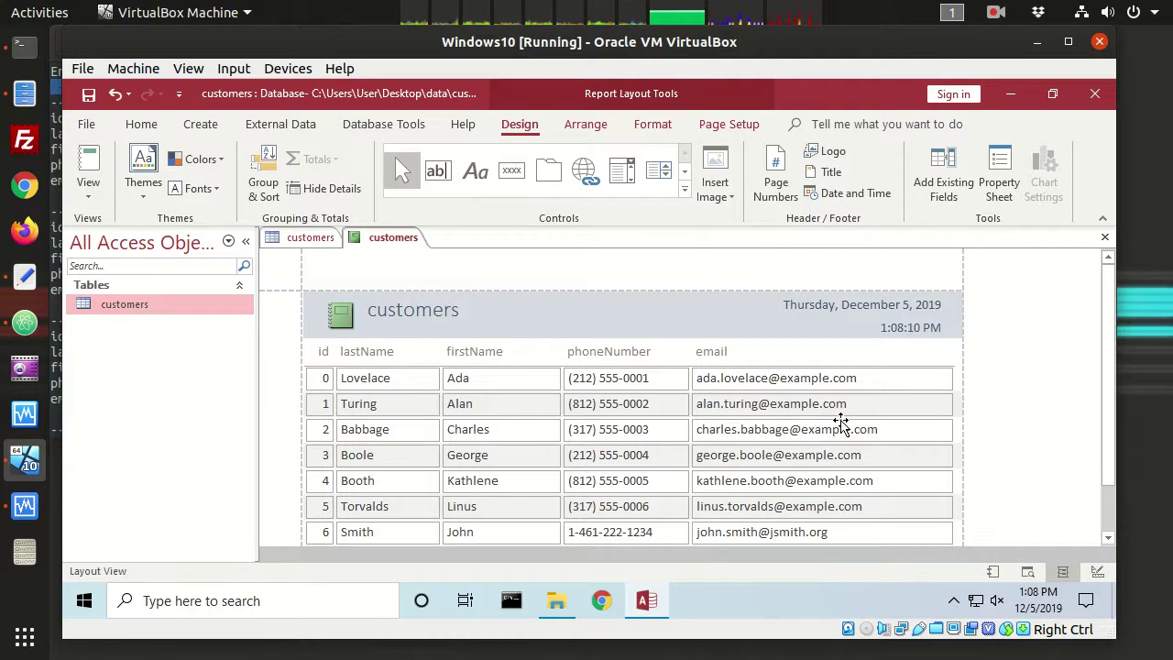
Change the report's header title to Latest Customers
{"action": "scroll", "coordinate": [841, 421], "scroll_direction": "up", "scroll_amount": 1}
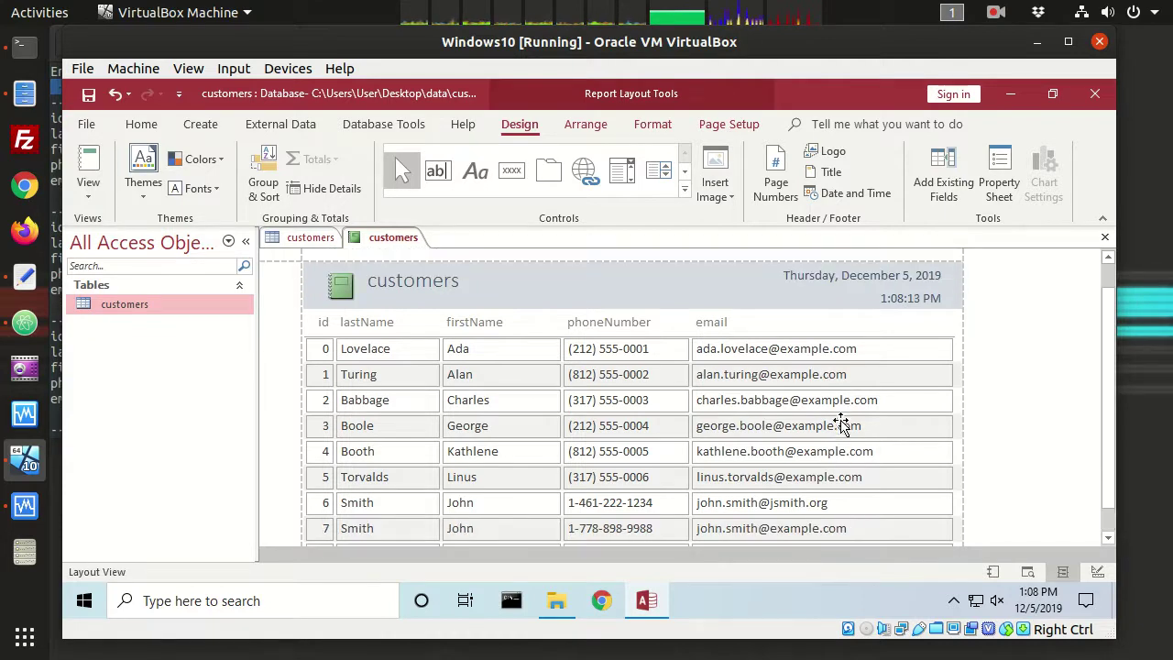
{"action": "left_click", "coordinate": [391, 283]}
{"action": "left_click", "coordinate": [400, 286]}
{"action": "double_click", "coordinate": [404, 285]}
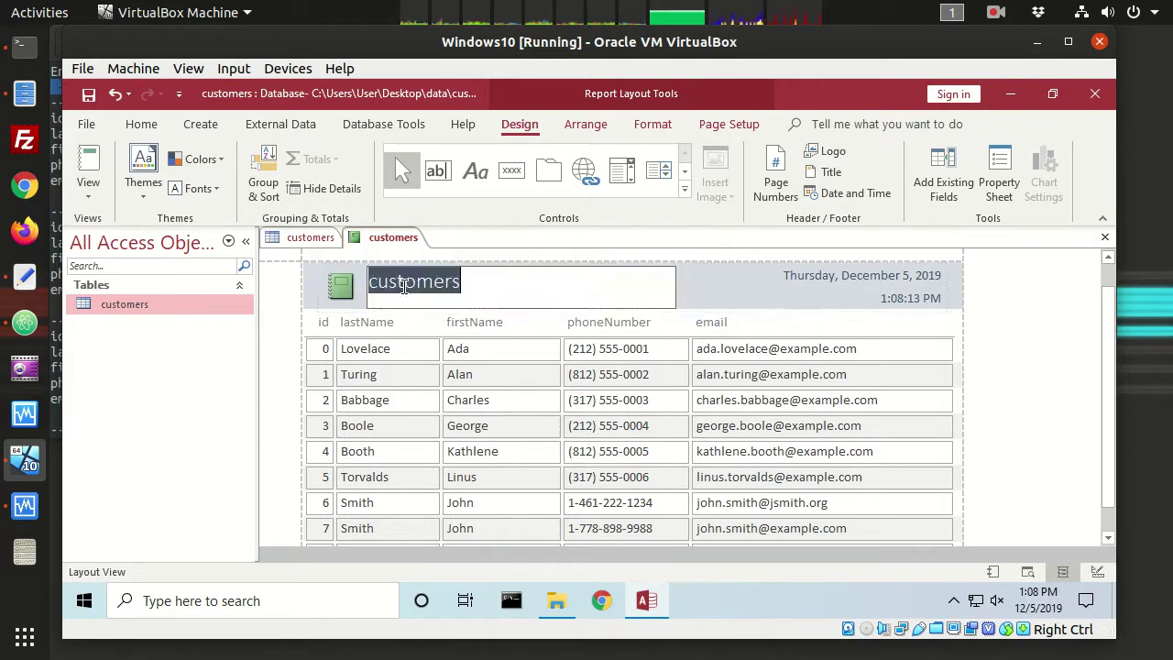
{"action": "type", "text": "Latest Customers"}
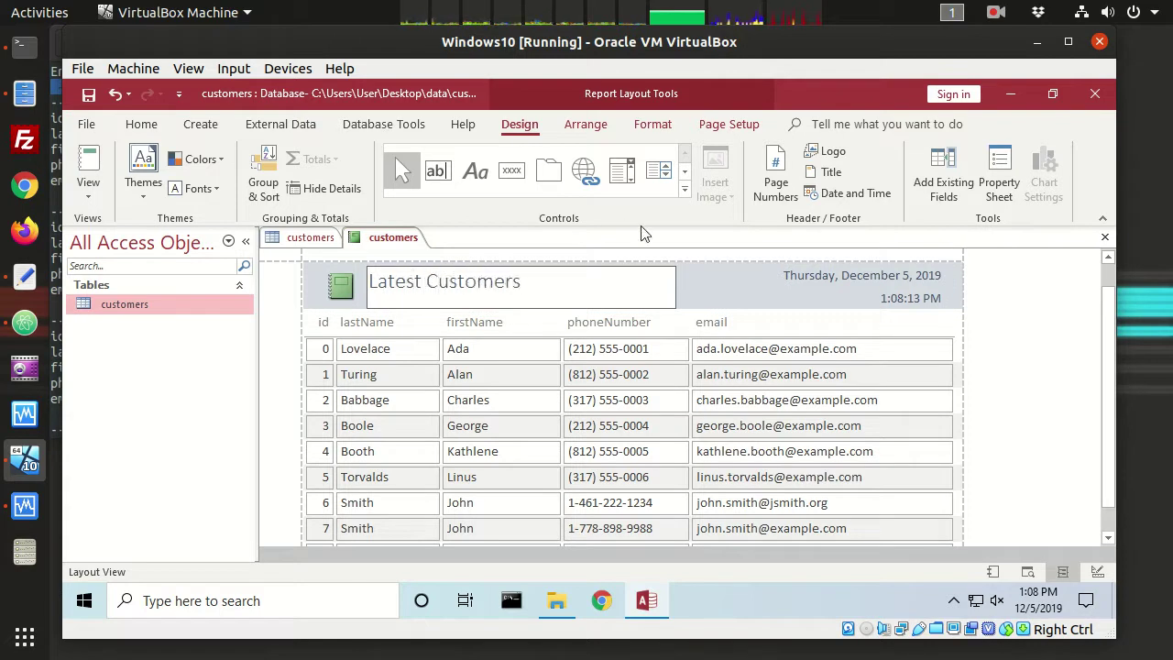
{"action": "left_click", "coordinate": [742, 302]}
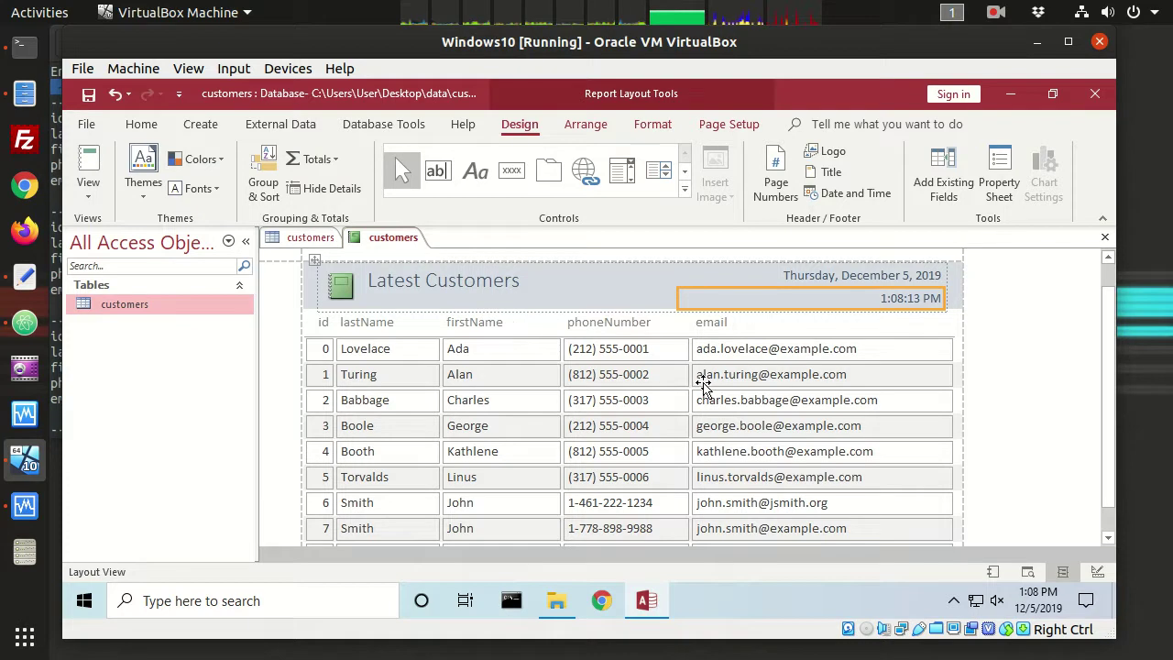
{"action": "scroll", "coordinate": [702, 385], "scroll_direction": "down", "scroll_amount": 1}
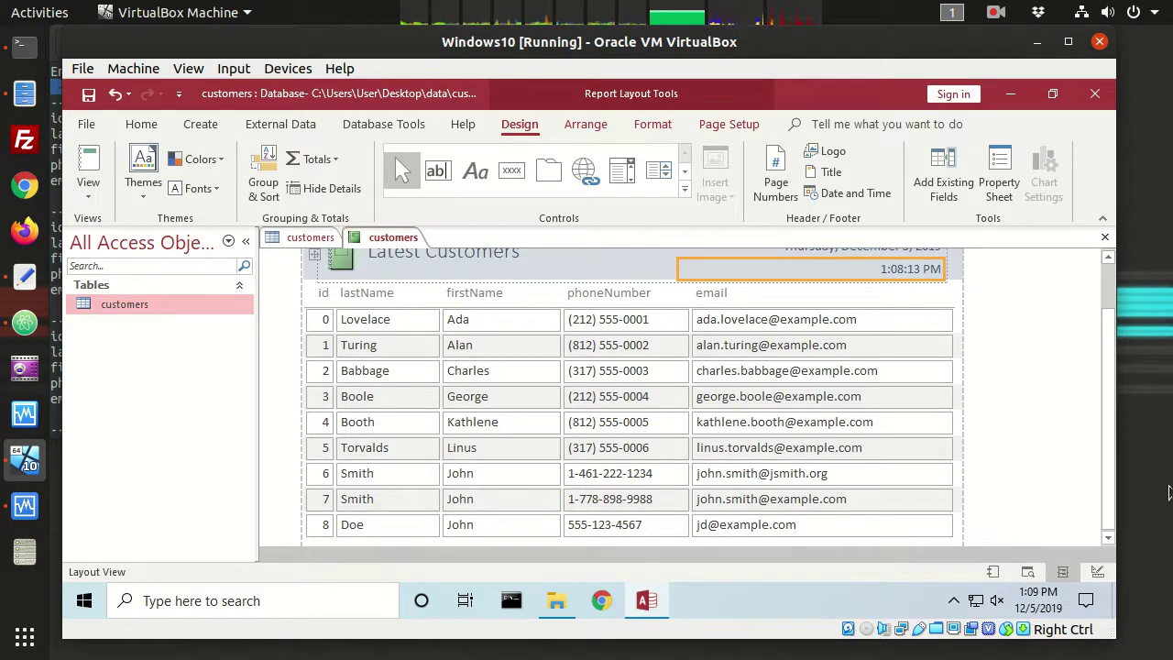
{"action": "left_click", "coordinate": [1031, 420]}
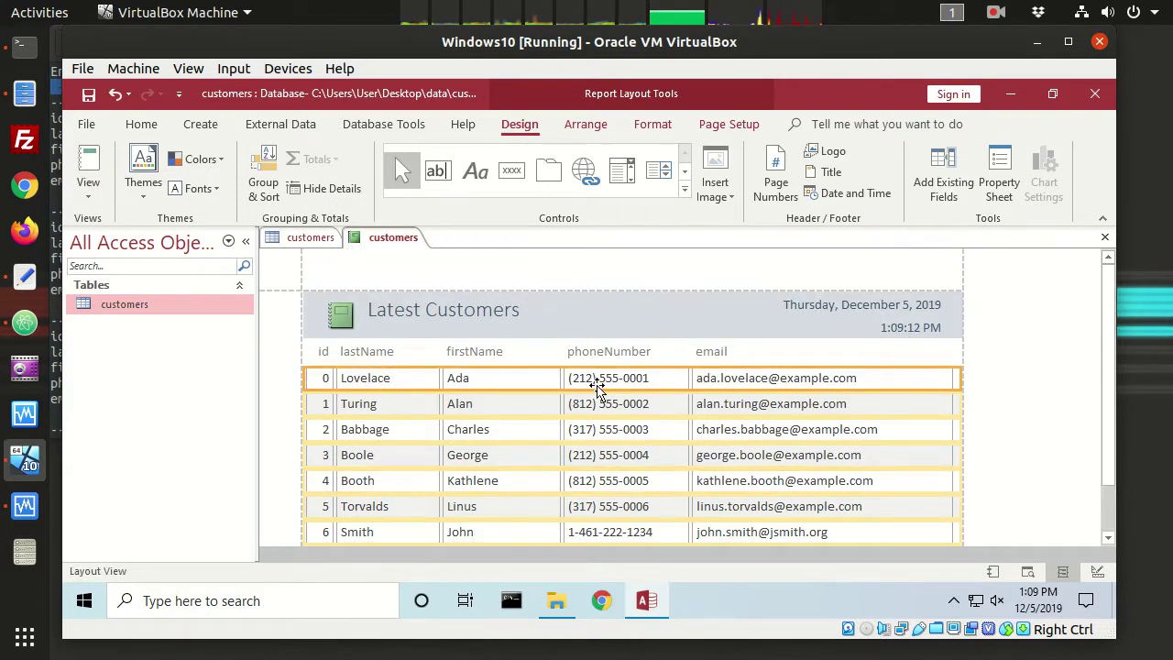
{"action": "scroll", "coordinate": [595, 385], "scroll_direction": "down", "scroll_amount": 2}
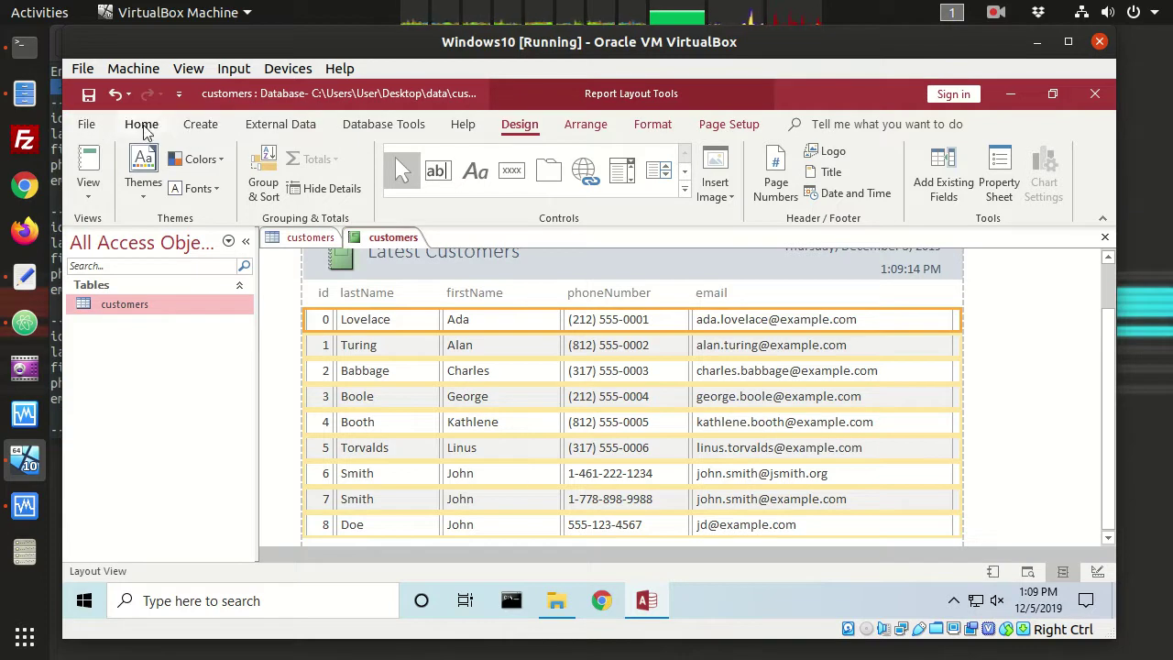
{"action": "left_click", "coordinate": [201, 126]}
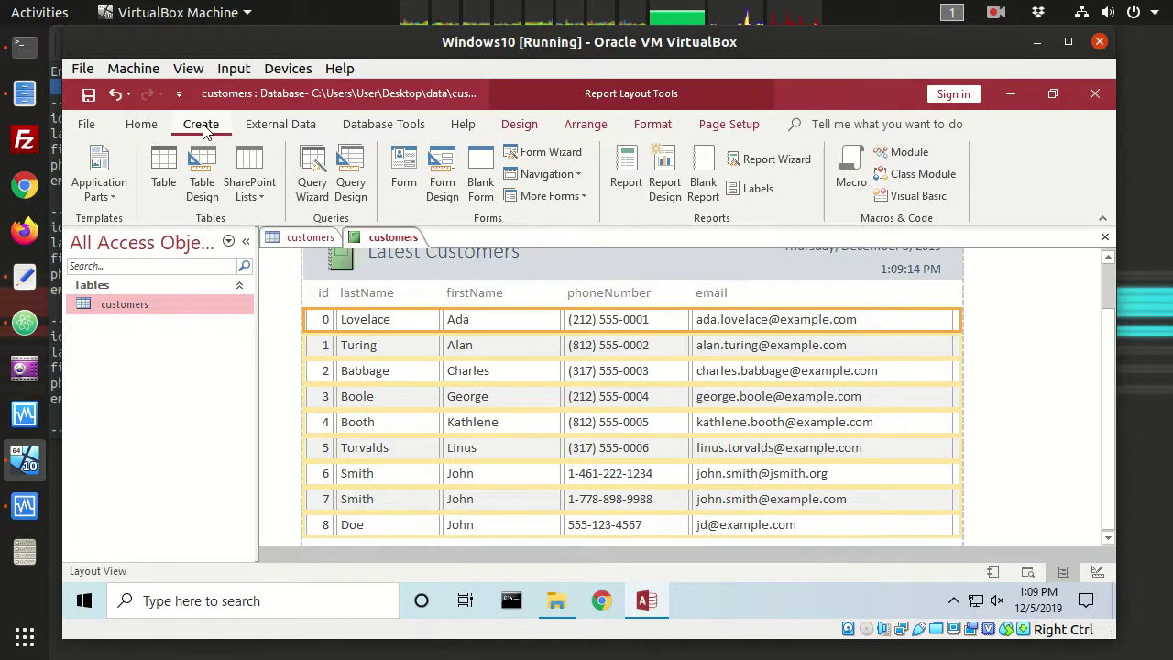
{"action": "left_click", "coordinate": [89, 123]}
{"action": "left_click", "coordinate": [103, 125]}
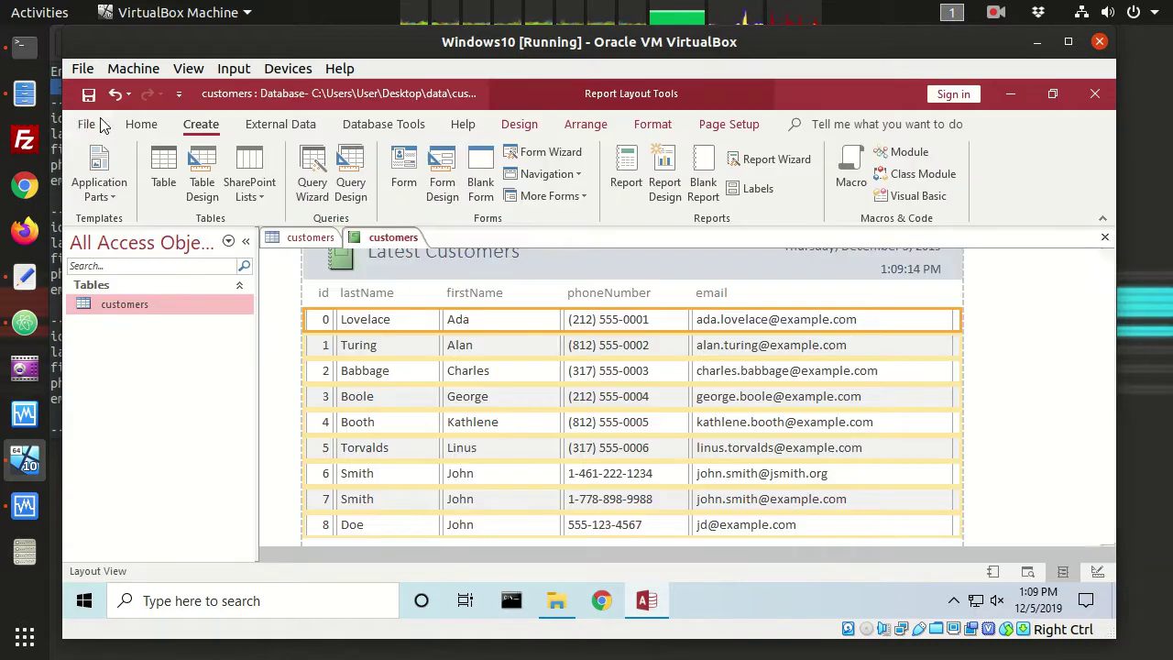
Save the Latest Customers report under the name customers
{"action": "left_click", "coordinate": [146, 126]}
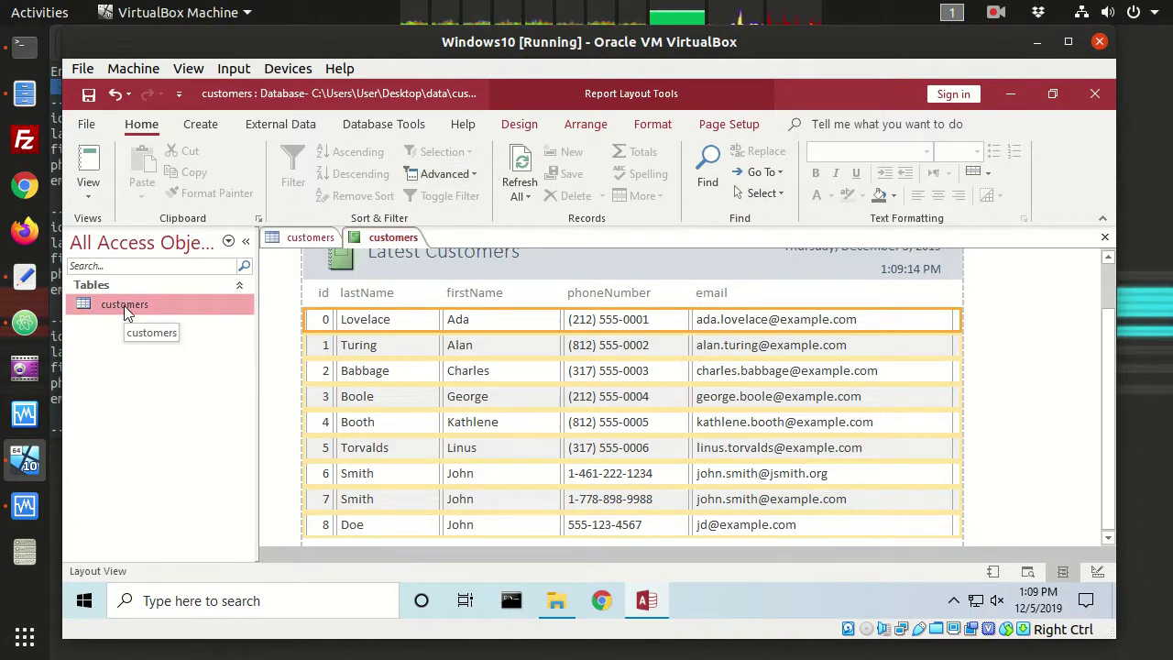
{"action": "right_click", "coordinate": [385, 238]}
{"action": "left_click", "coordinate": [422, 248]}
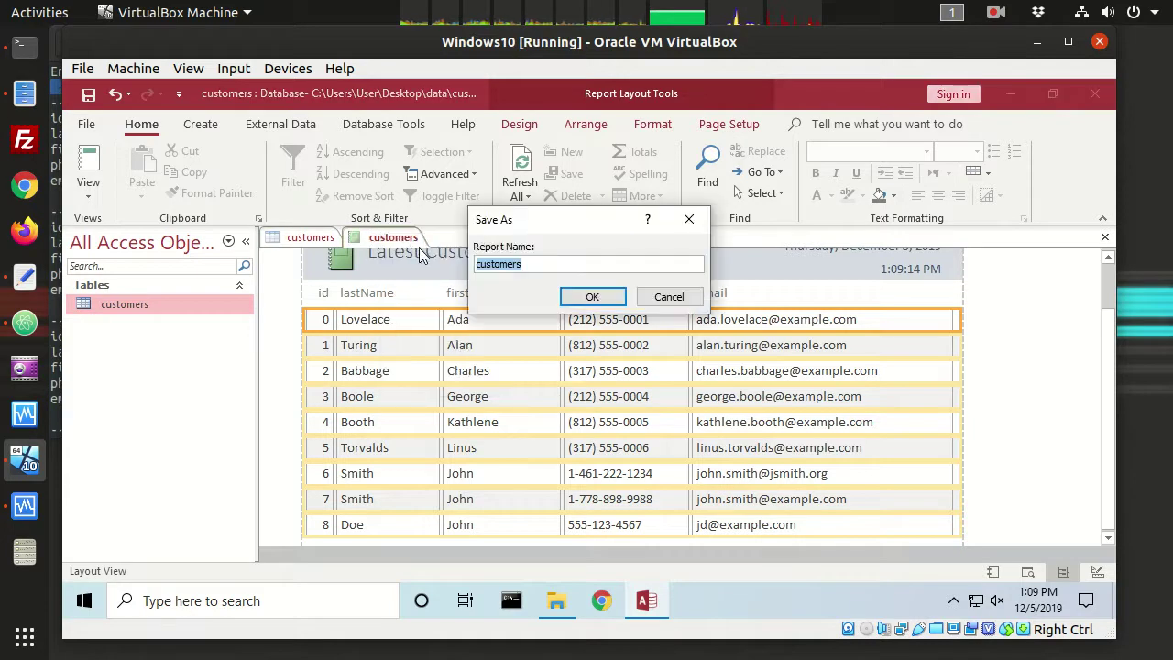
{"action": "left_click", "coordinate": [593, 298]}
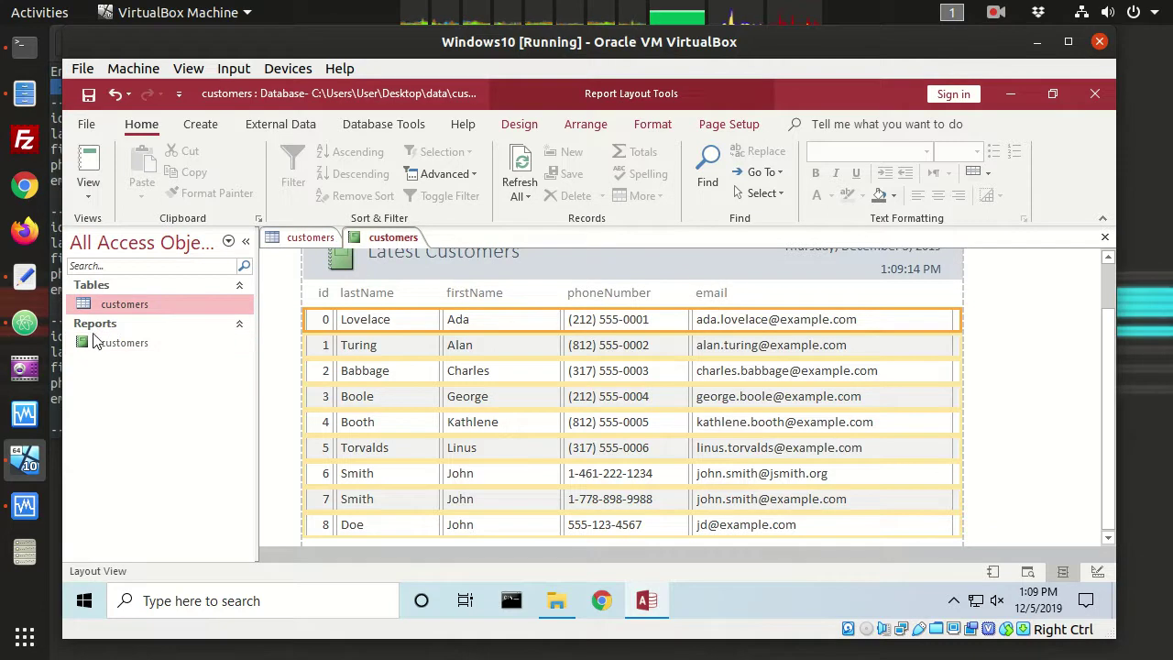
Export the saved customers report as customers.pdf in the data folder, at minimum size and opening after publishing
{"action": "left_click", "coordinate": [108, 353]}
{"action": "right_click", "coordinate": [108, 353]}
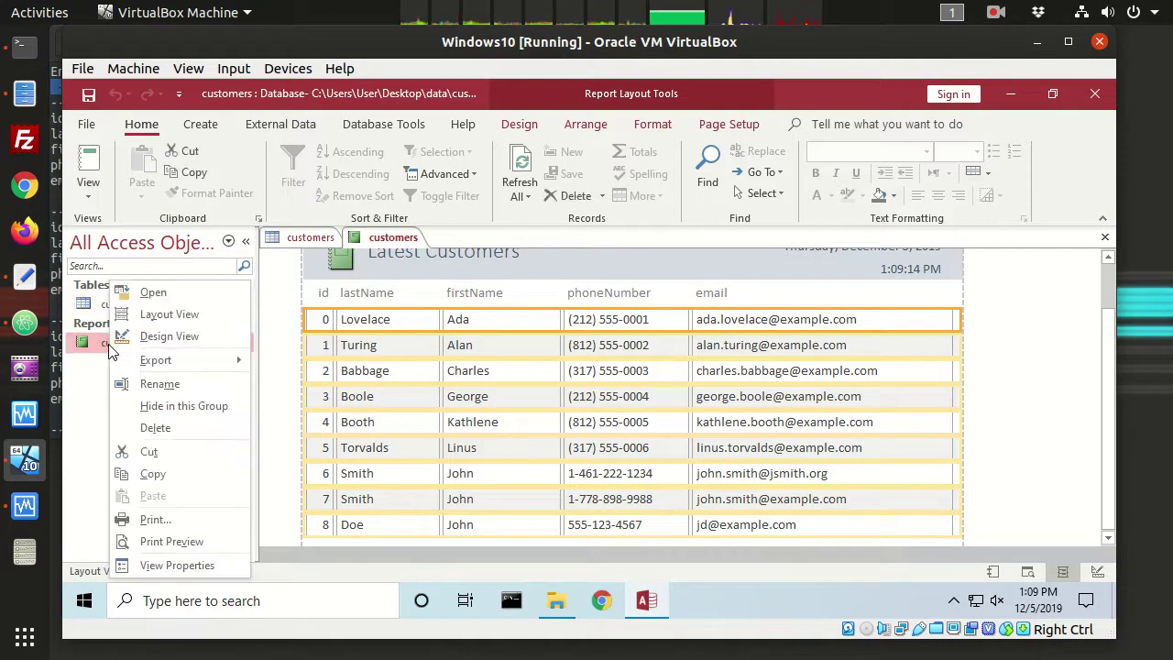
{"action": "mouse_move", "coordinate": [186, 363]}
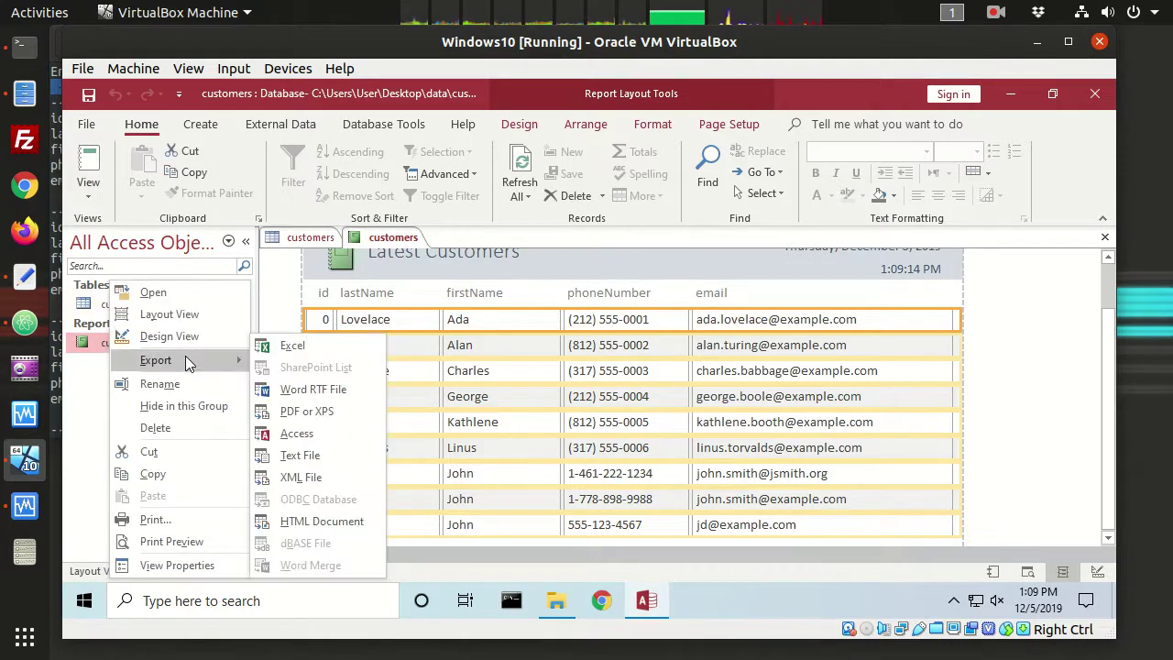
{"action": "left_click", "coordinate": [293, 414]}
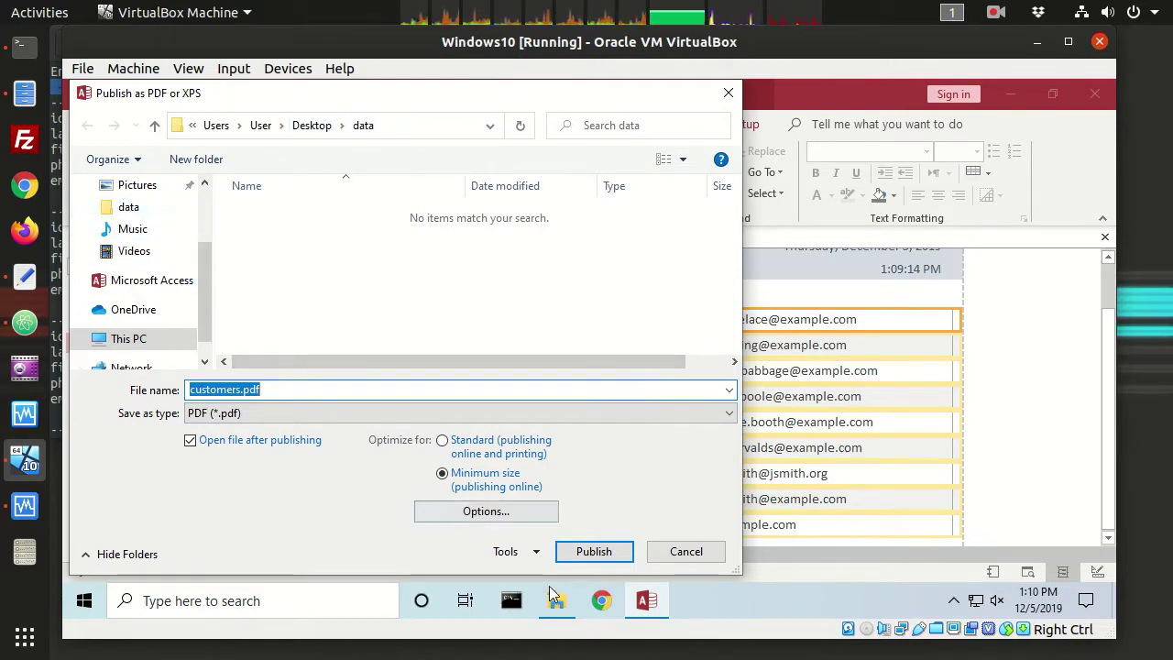
{"action": "left_click", "coordinate": [604, 553]}
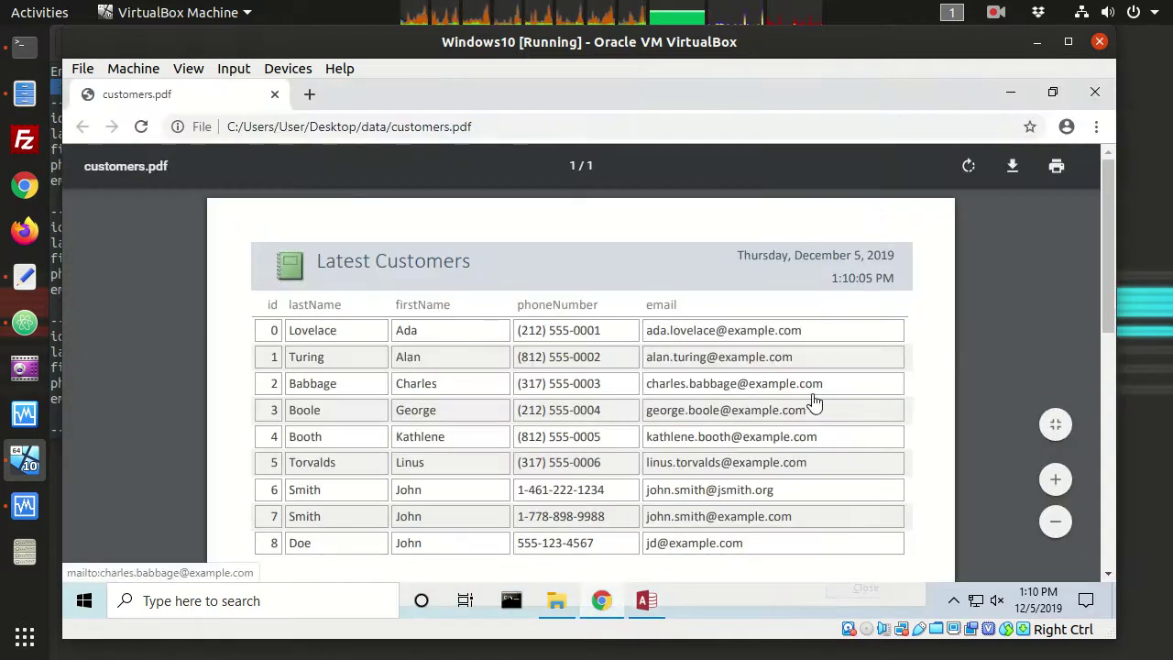
Look through the exported customers.pdf, close it, and finish the export without saving the export steps
{"action": "scroll", "coordinate": [814, 401], "scroll_direction": "down", "scroll_amount": 5}
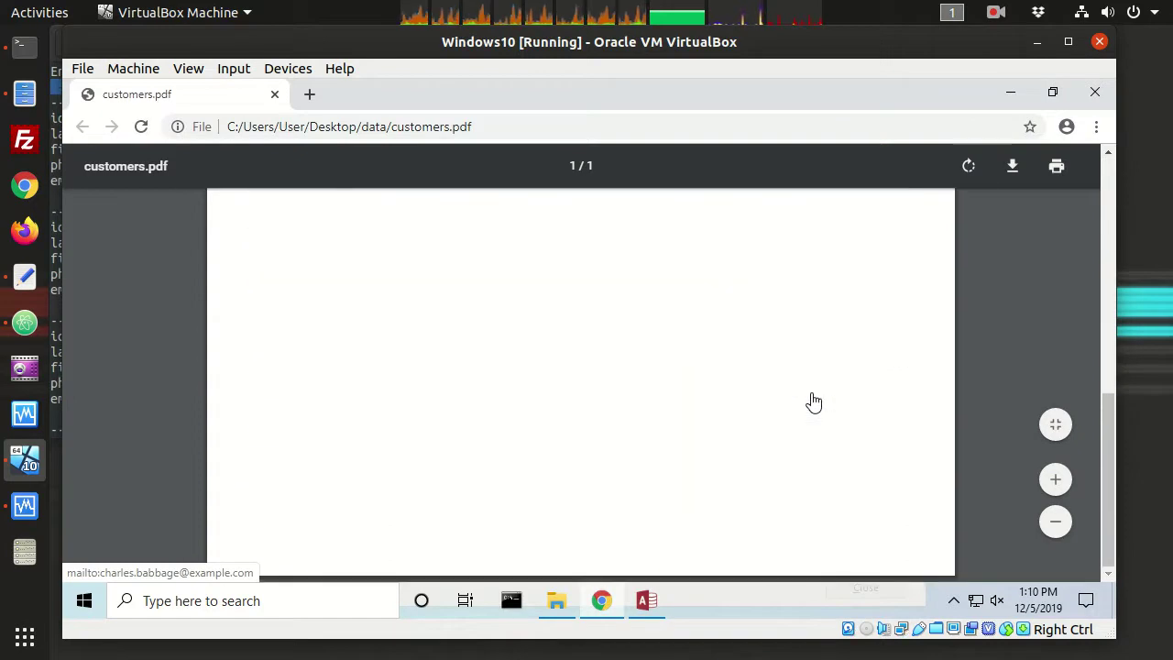
{"action": "scroll", "coordinate": [813, 401], "scroll_direction": "up", "scroll_amount": 5}
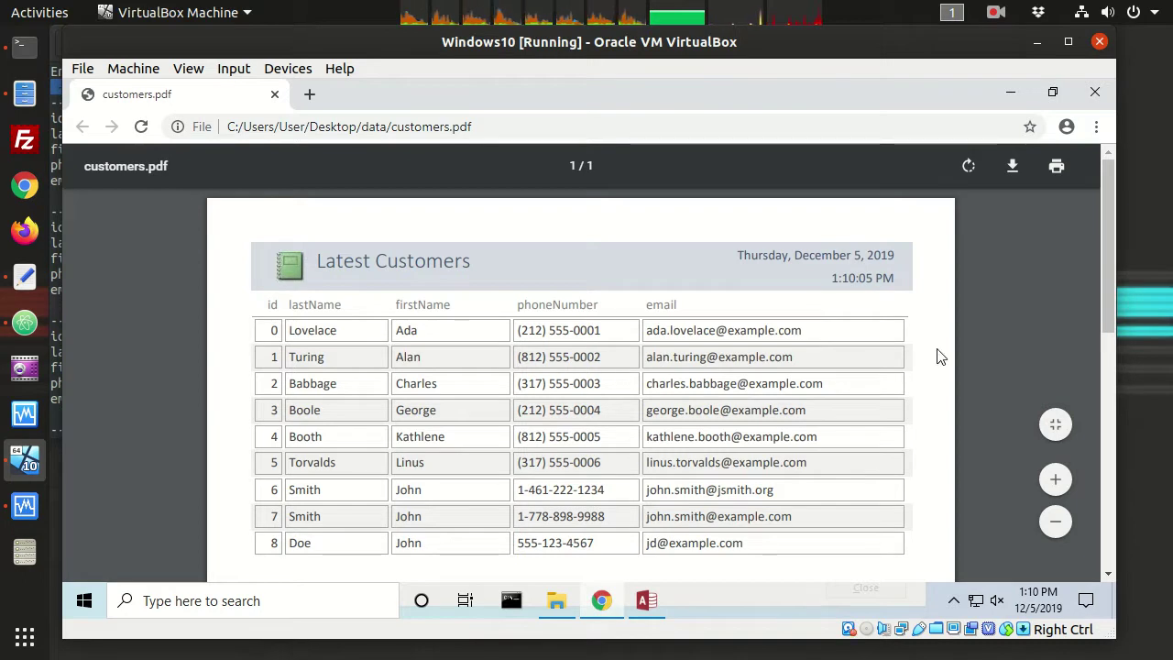
{"action": "scroll", "coordinate": [938, 356], "scroll_direction": "down", "scroll_amount": 1}
{"action": "scroll", "coordinate": [938, 356], "scroll_direction": "down", "scroll_amount": 1}
{"action": "scroll", "coordinate": [939, 357], "scroll_direction": "up", "scroll_amount": 2}
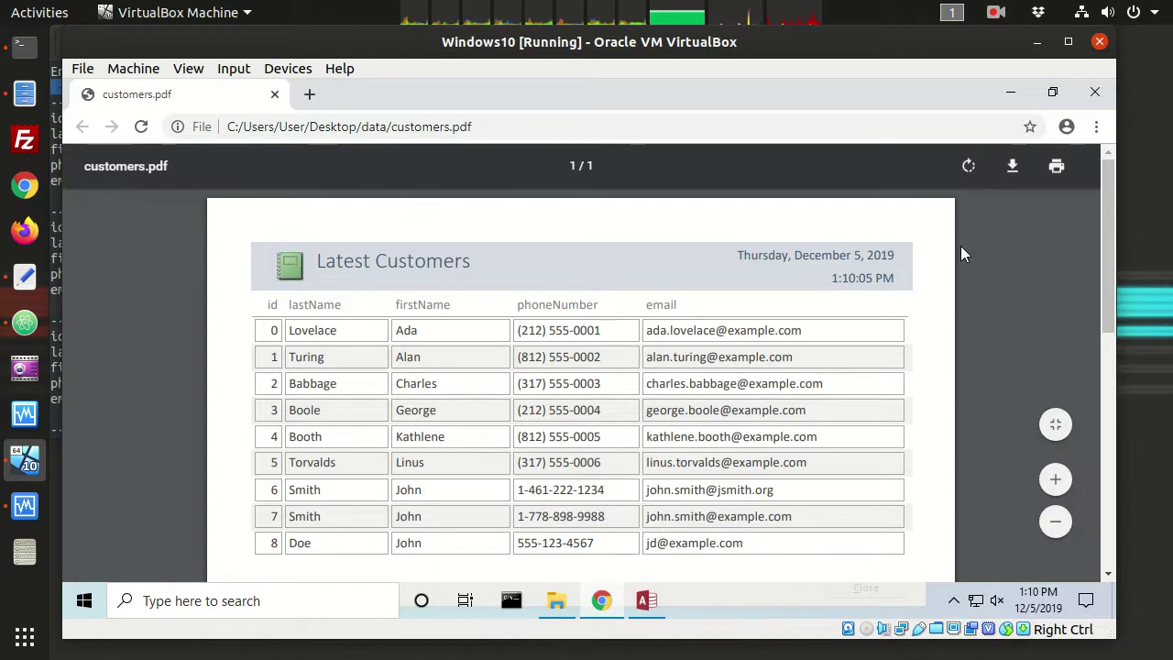
{"action": "left_click", "coordinate": [1095, 95]}
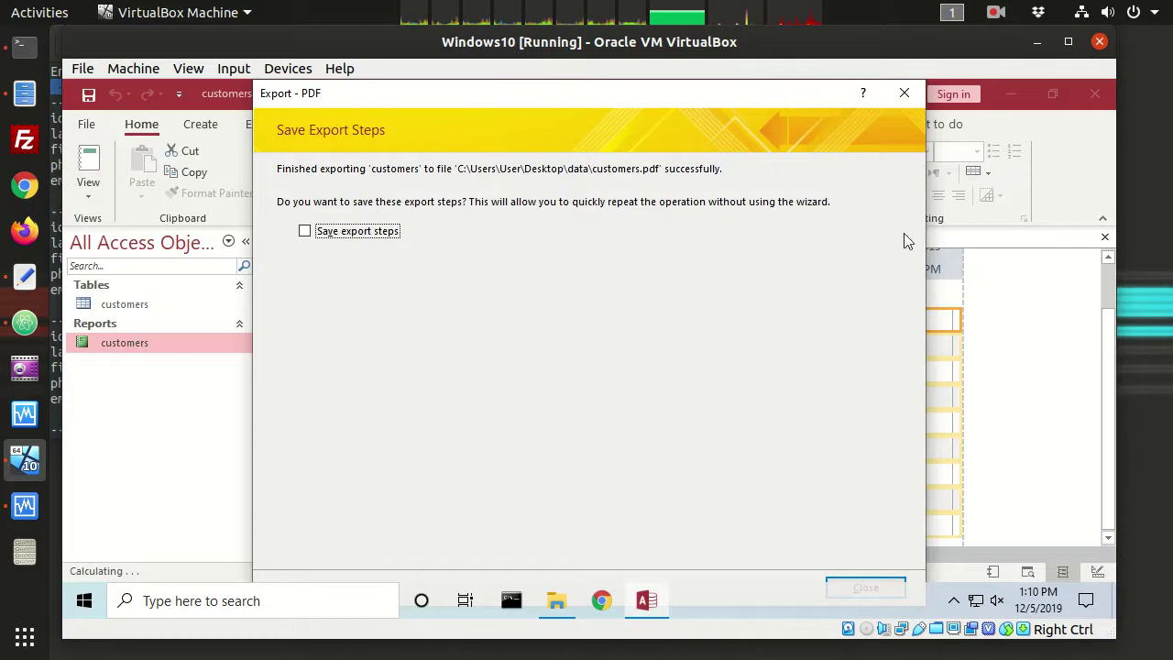
{"action": "left_click", "coordinate": [877, 586]}
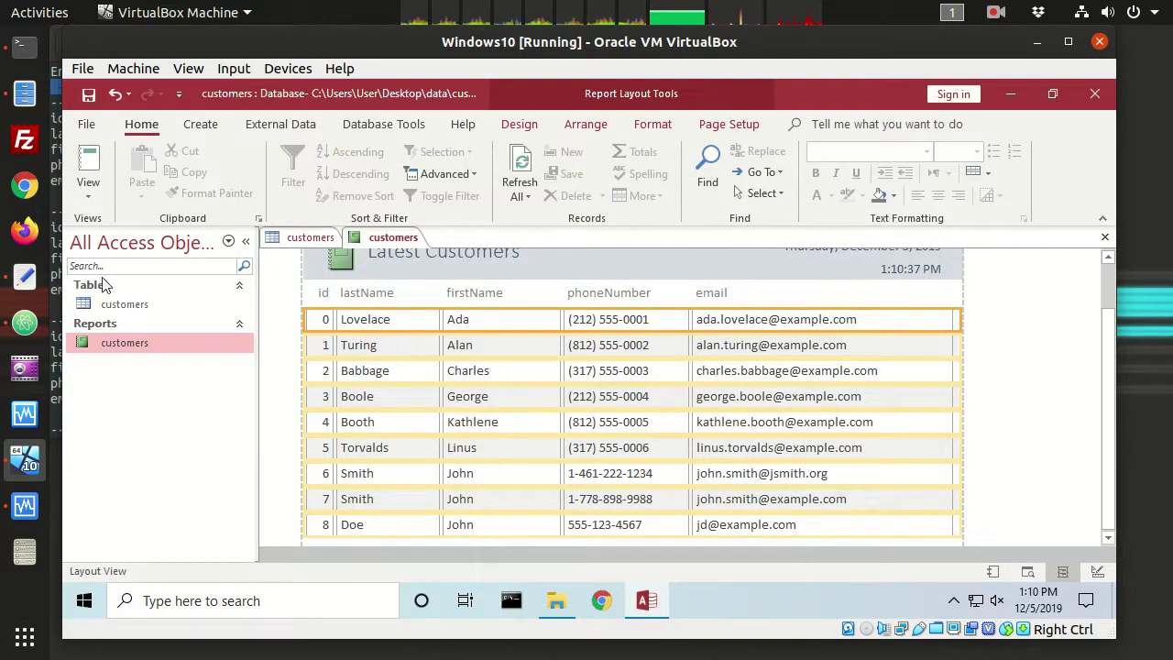
Close the customers database, saving the layout changes to the customers table
{"action": "left_click", "coordinate": [84, 123]}
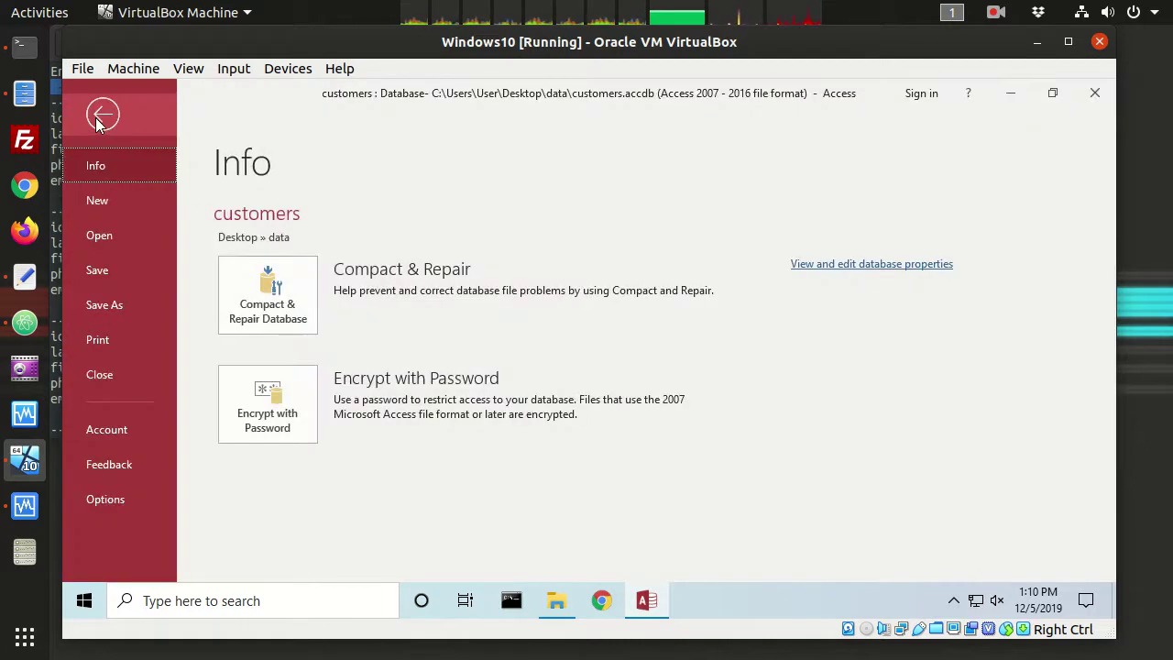
{"action": "left_click", "coordinate": [96, 116]}
{"action": "left_click", "coordinate": [108, 306]}
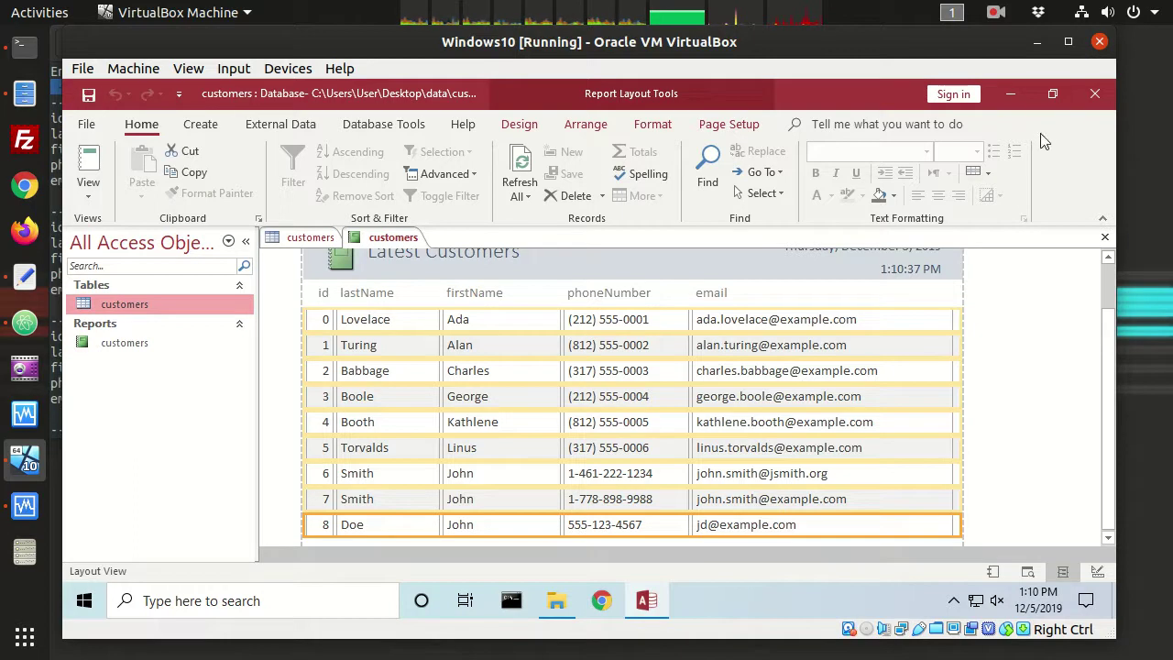
{"action": "left_click", "coordinate": [1093, 89]}
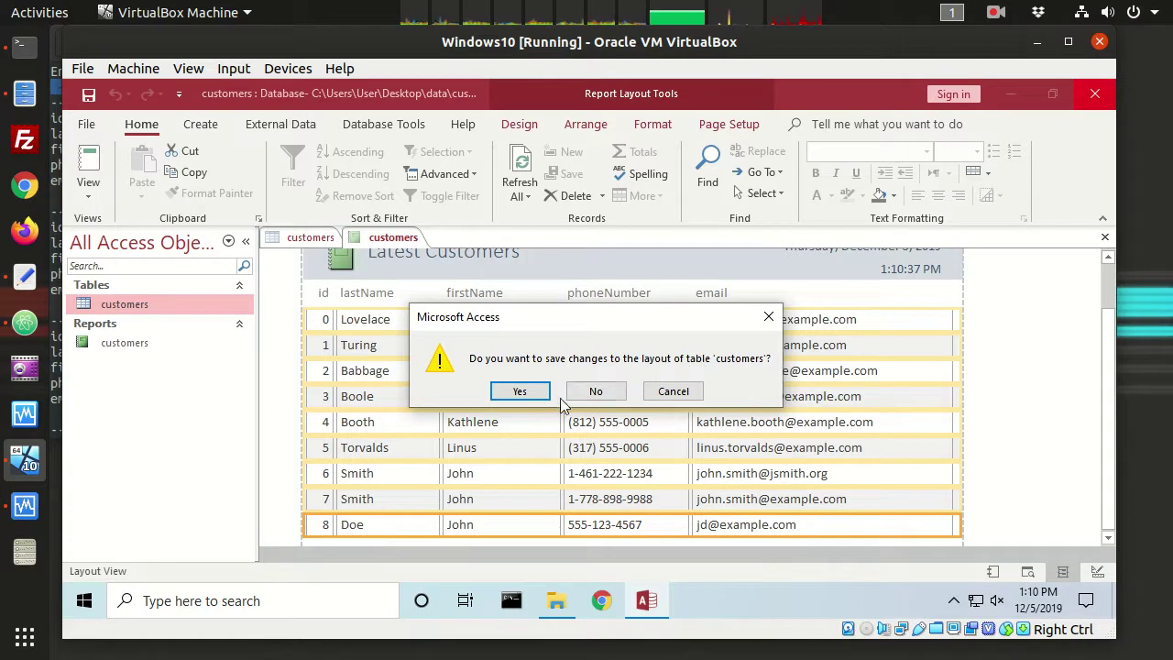
{"action": "left_click", "coordinate": [519, 391]}
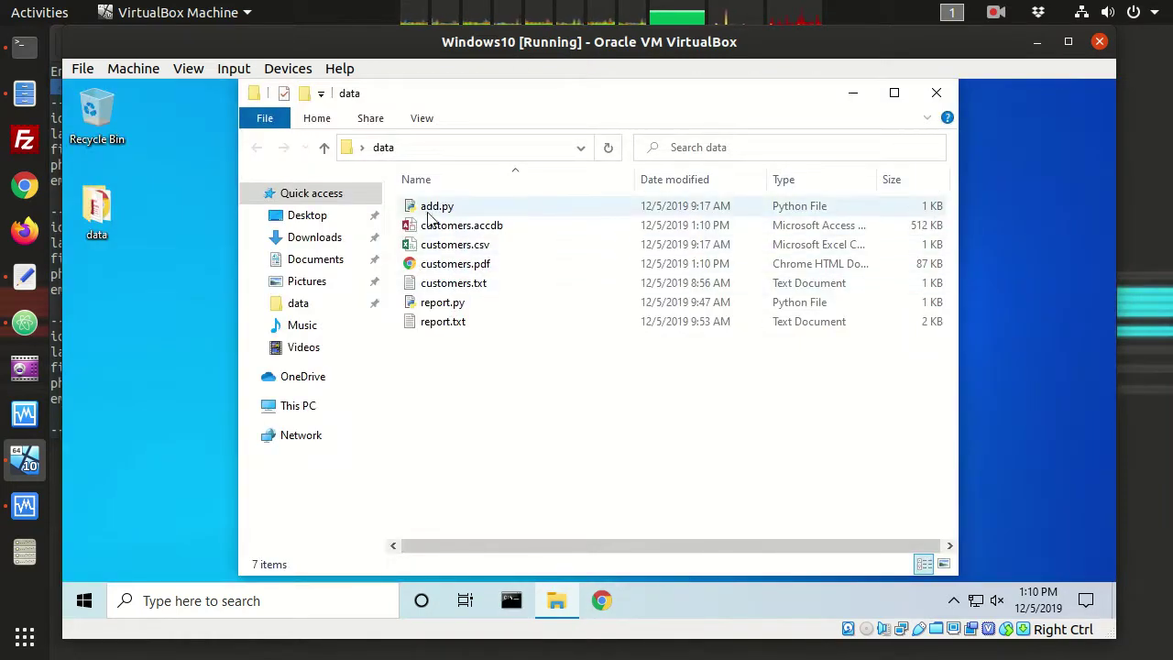
Check the customers.accdb file details in the data folder, clear the selection and close the folder window
{"action": "left_click", "coordinate": [458, 229]}
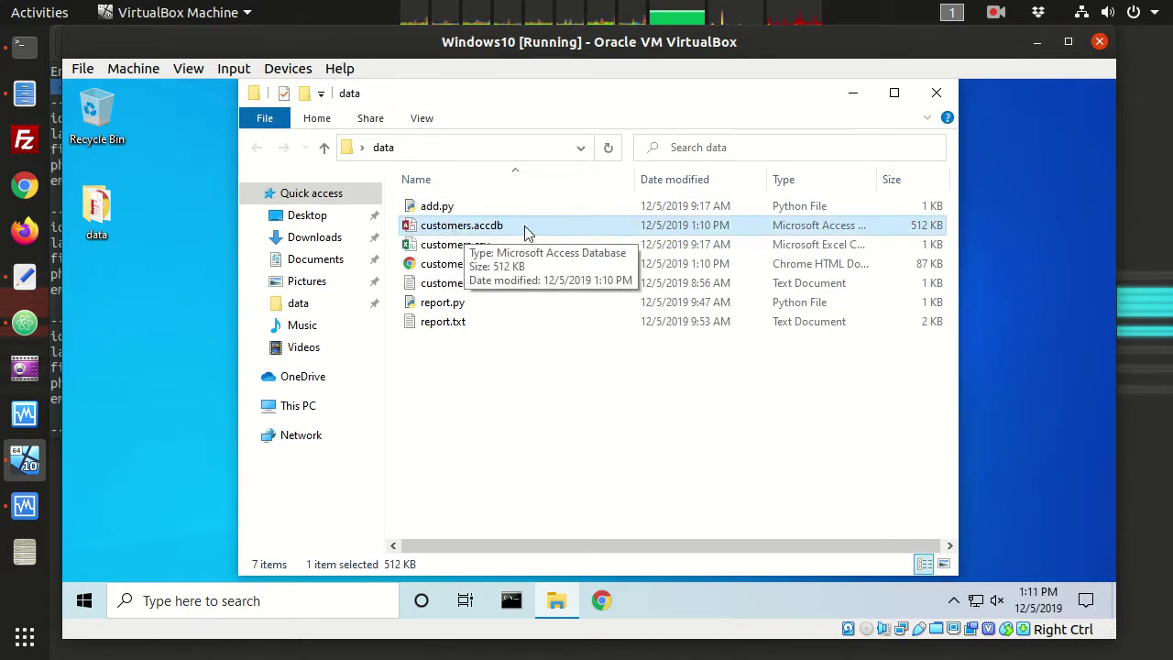
{"action": "left_click", "coordinate": [536, 453]}
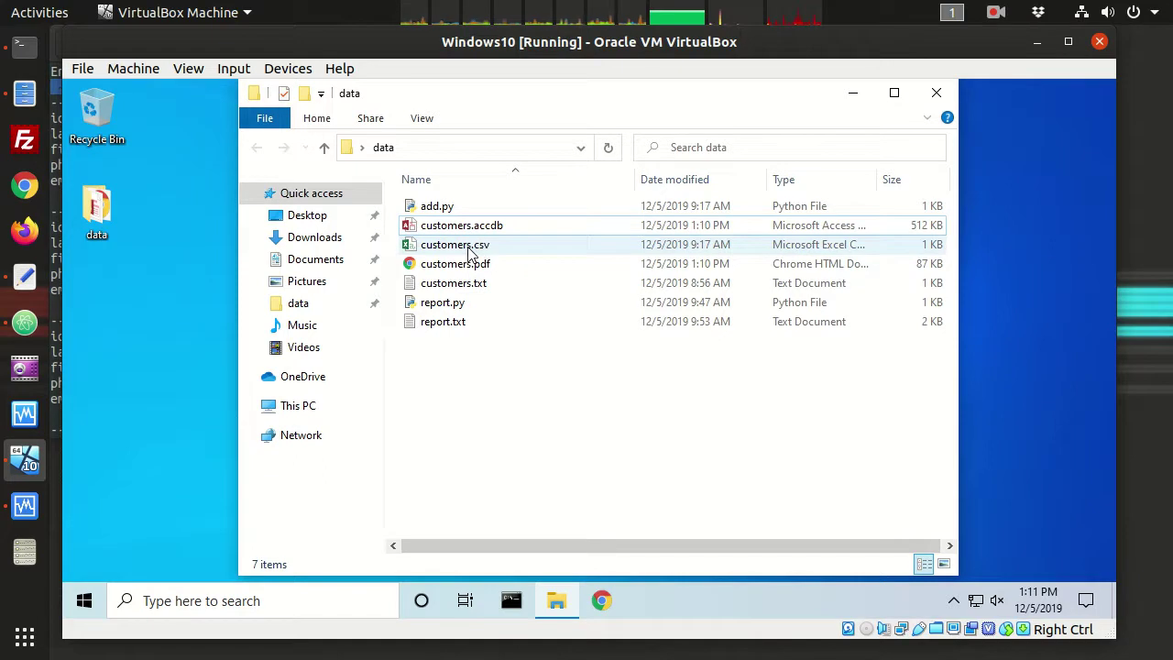
{"action": "left_click", "coordinate": [446, 232]}
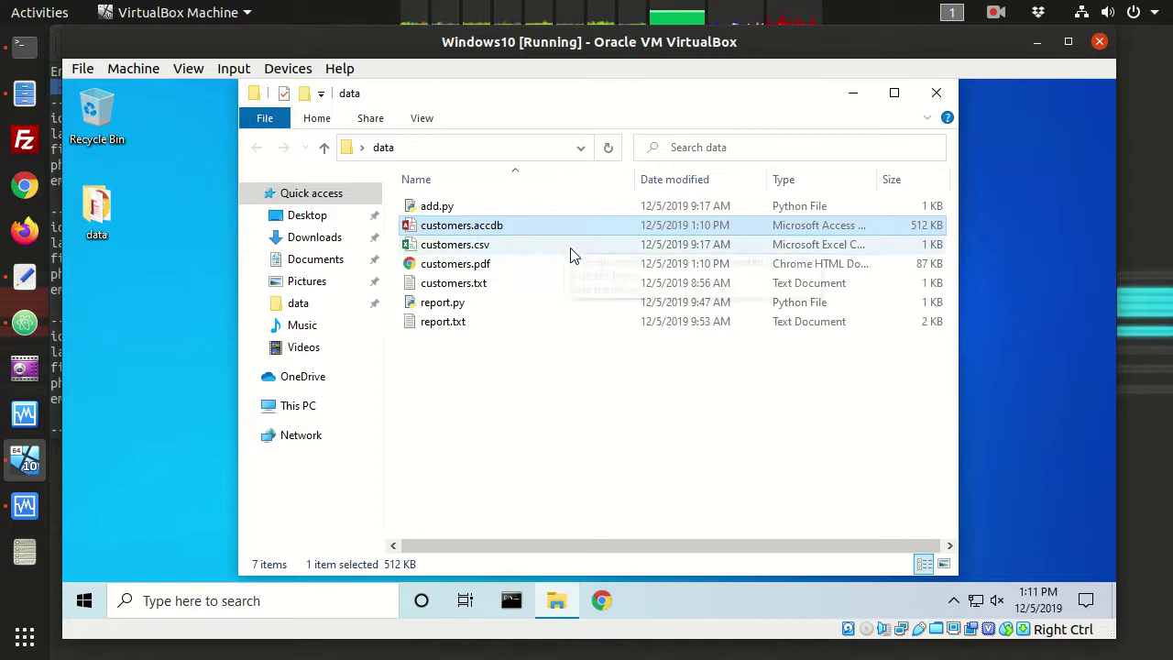
{"action": "left_click", "coordinate": [538, 479]}
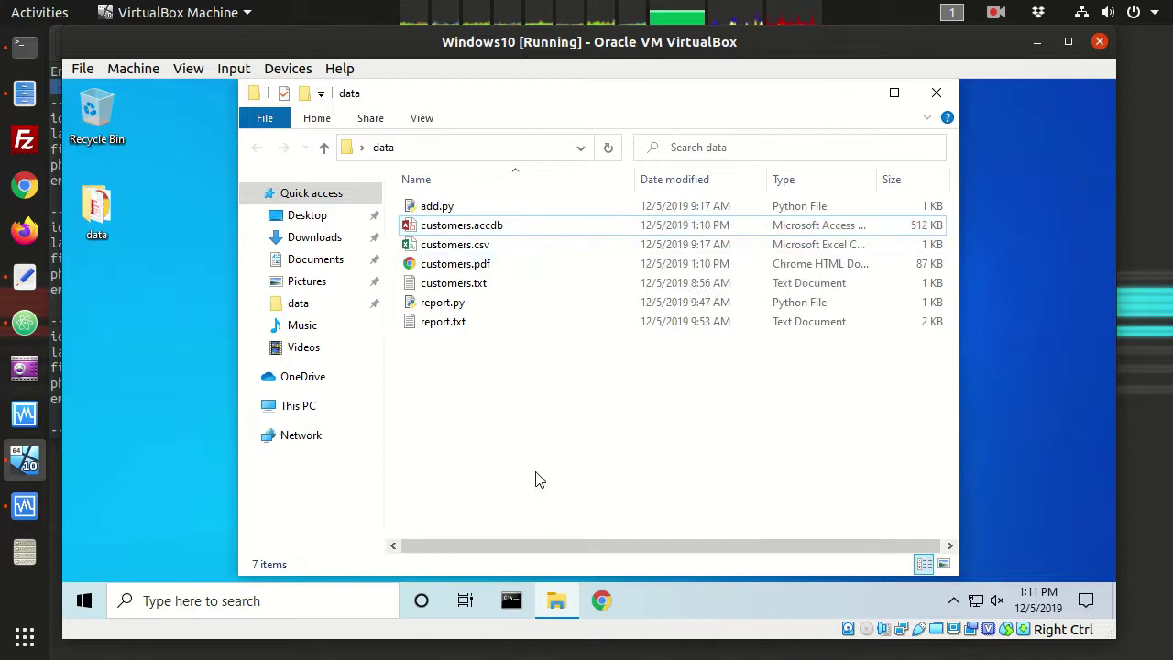
{"action": "left_click", "coordinate": [936, 93]}
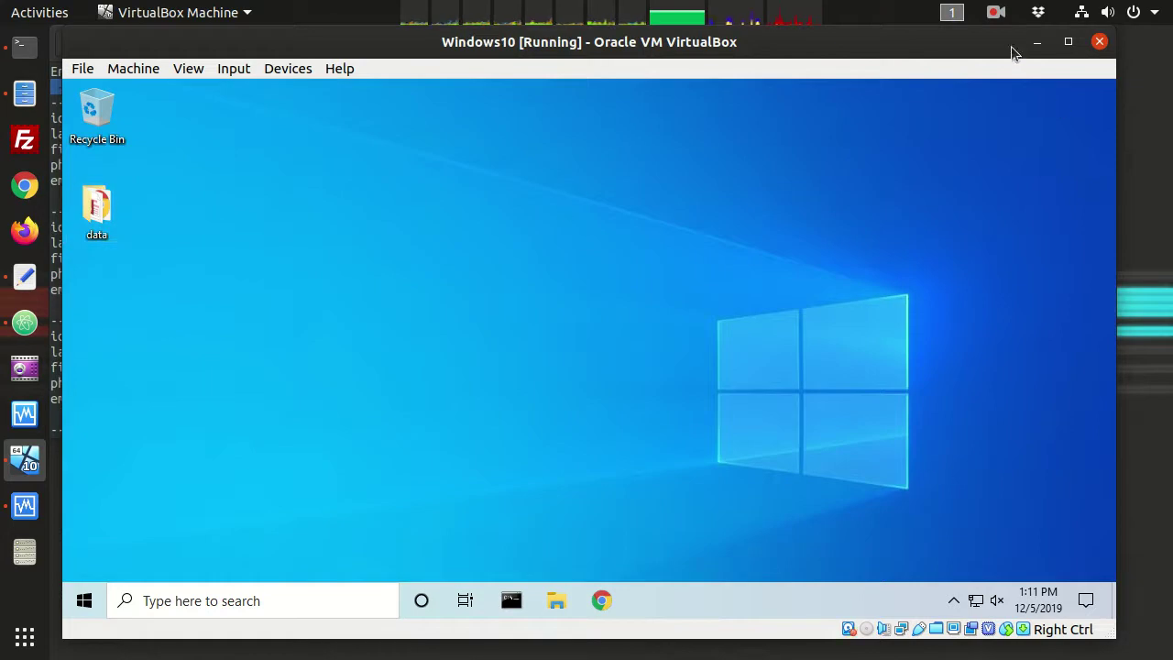